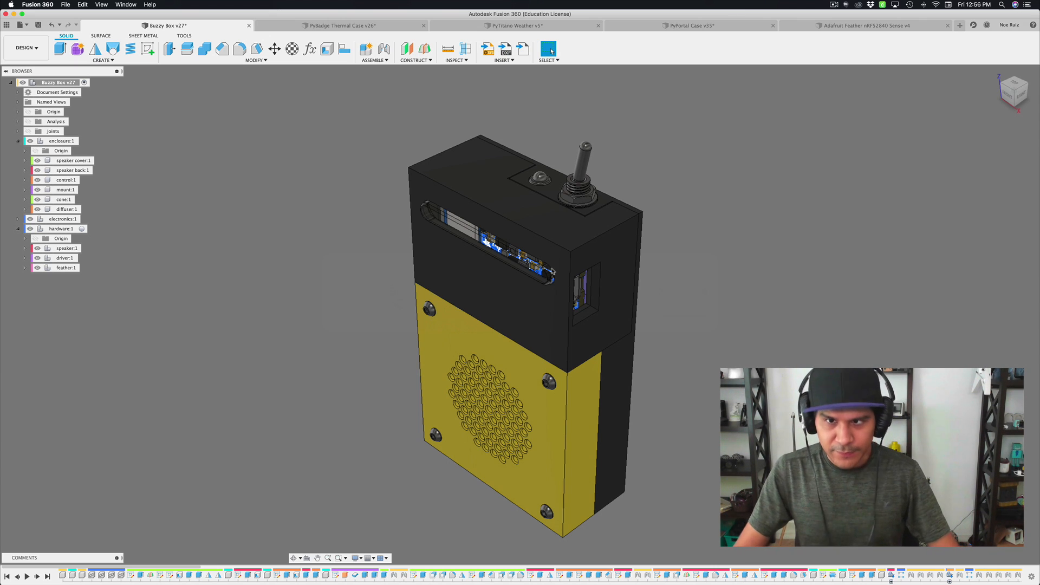
- Examine the assembled Buzzy Box enclosure from the front, both sides and at steep angles
scroll(552, 272, "down", 5, "shift")
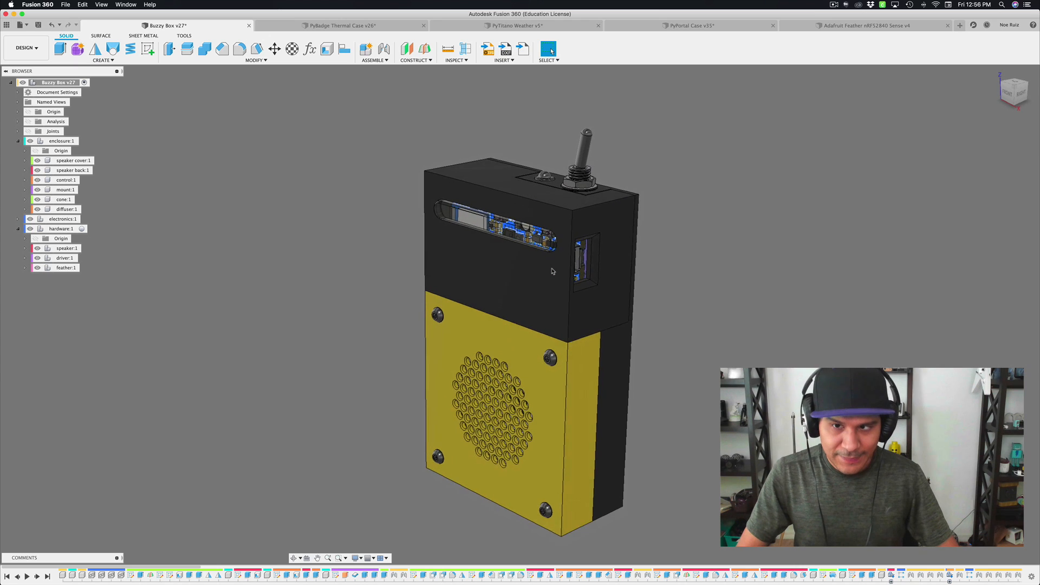
scroll(552, 272, "down", 2, "shift")
scroll(552, 271, "left", 10, "shift")
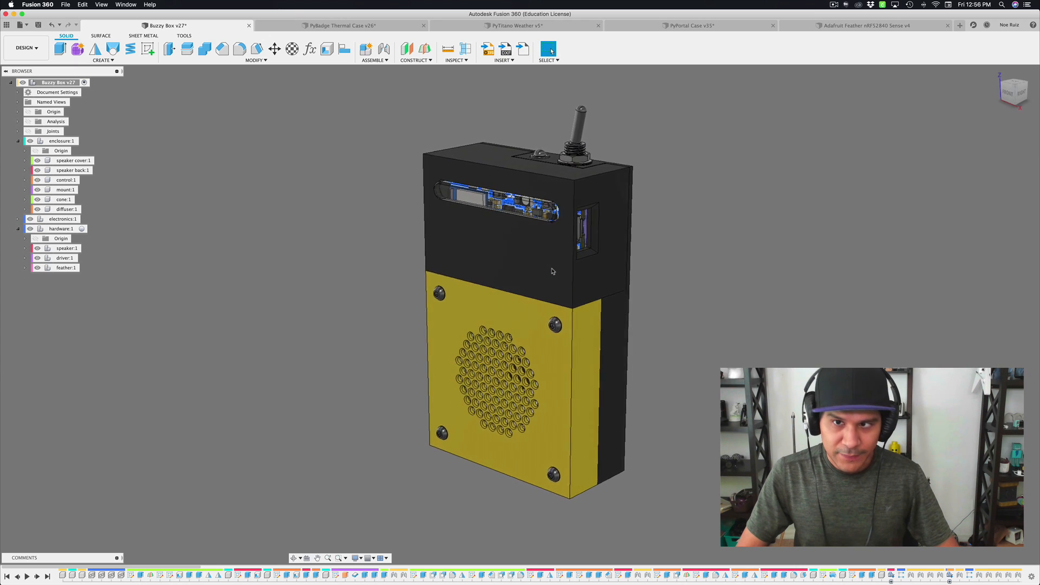
scroll(552, 272, "left", 6, "shift")
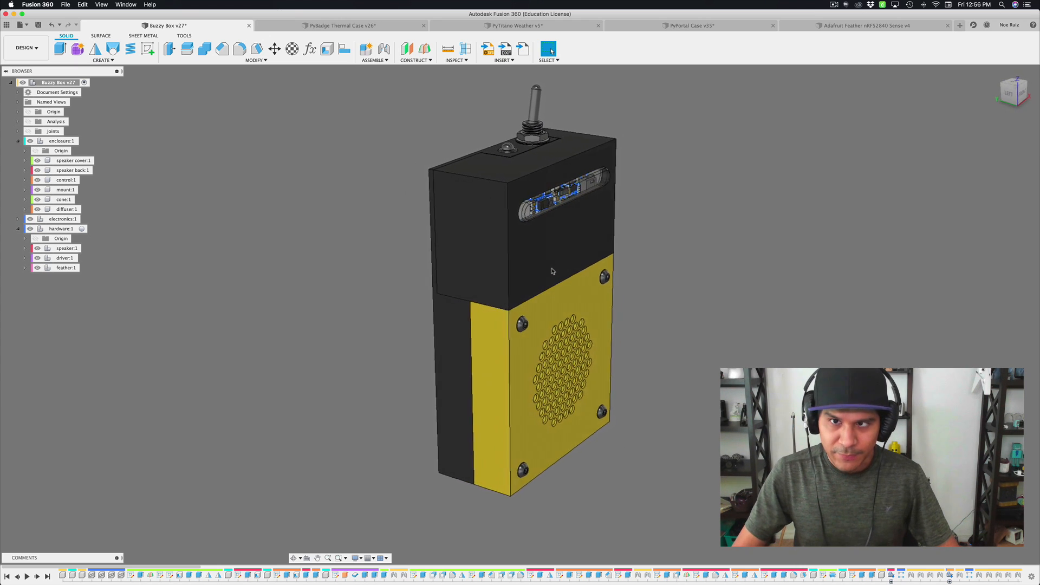
scroll(568, 315, "right", 7, "shift")
scroll(568, 315, "right", 10, "shift")
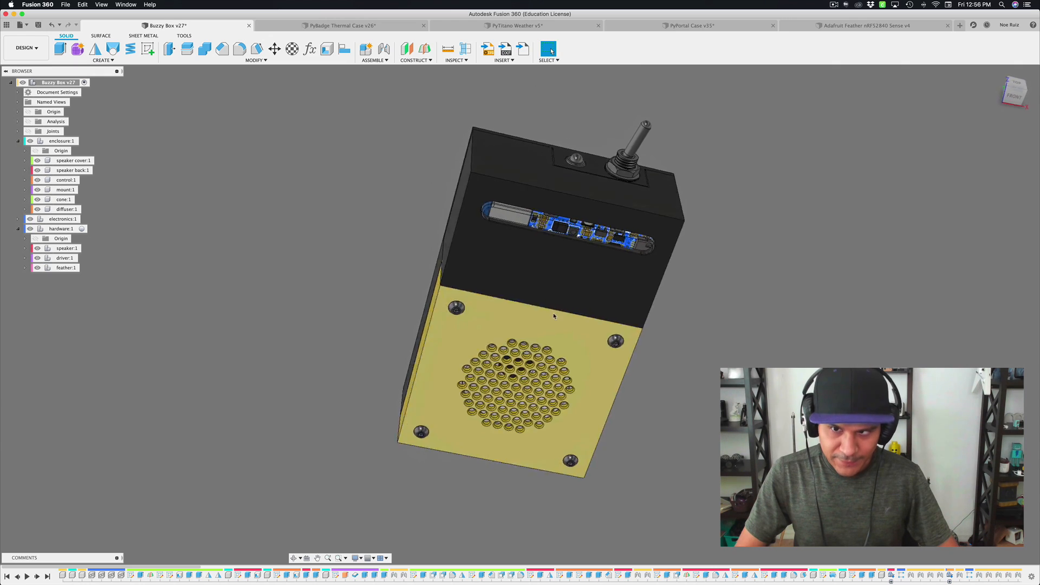
scroll(520, 271, "left", 4, "shift")
scroll(313, 221, "down", 10, "shift")
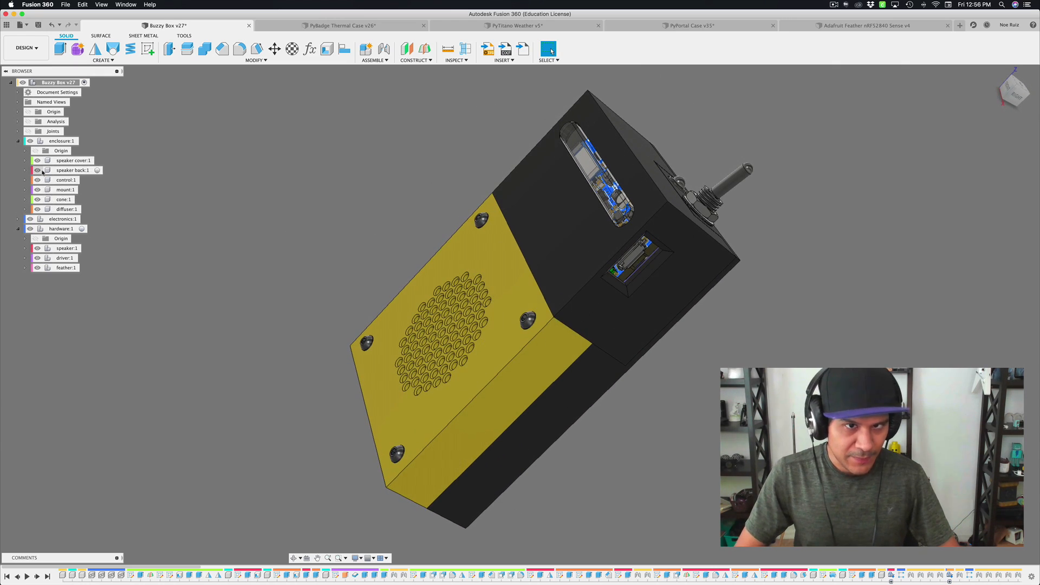
scroll(413, 191, "up", 10, "shift")
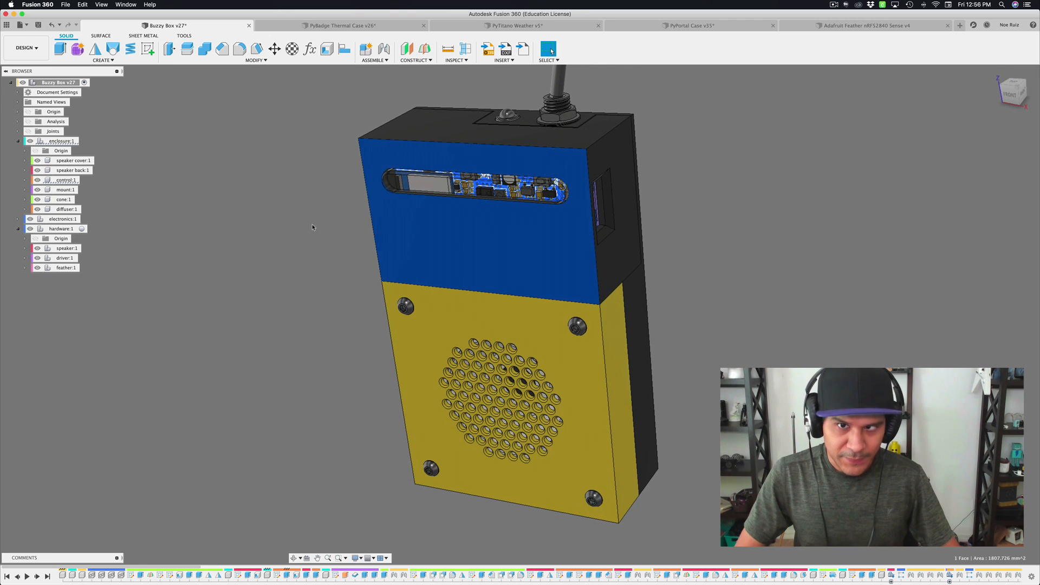
- Hide the control housing and the perforated speaker cover to expose the boards and internal mount
left_click(59, 180)
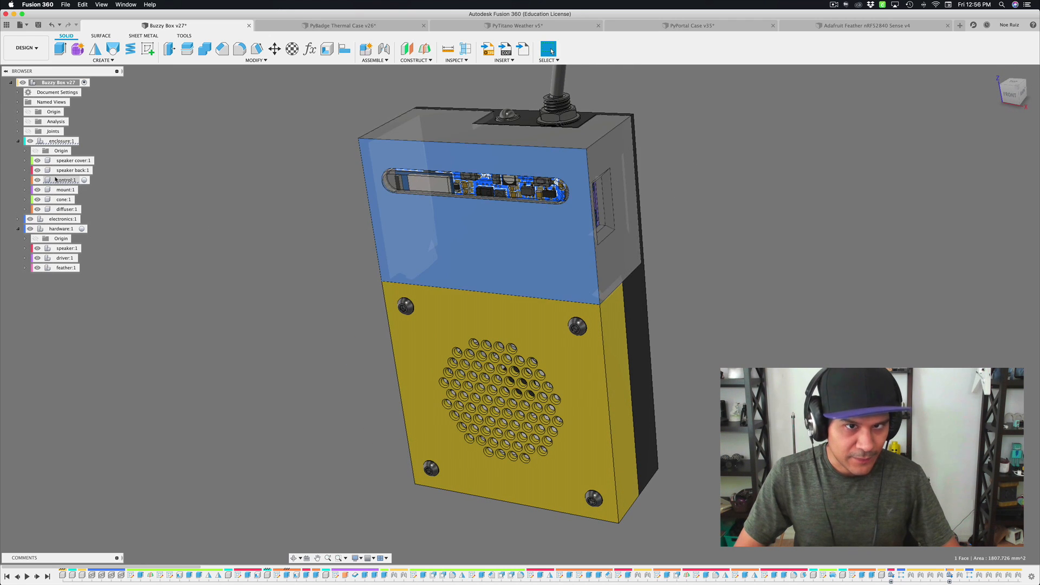
left_click(106, 252)
left_click(528, 316)
key("v")
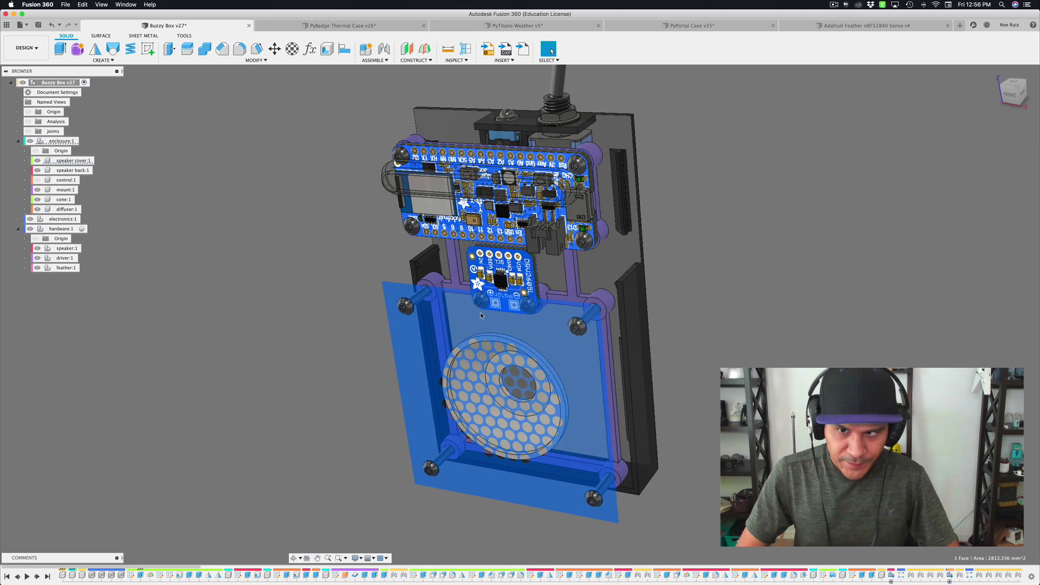
left_click(326, 310)
key("v")
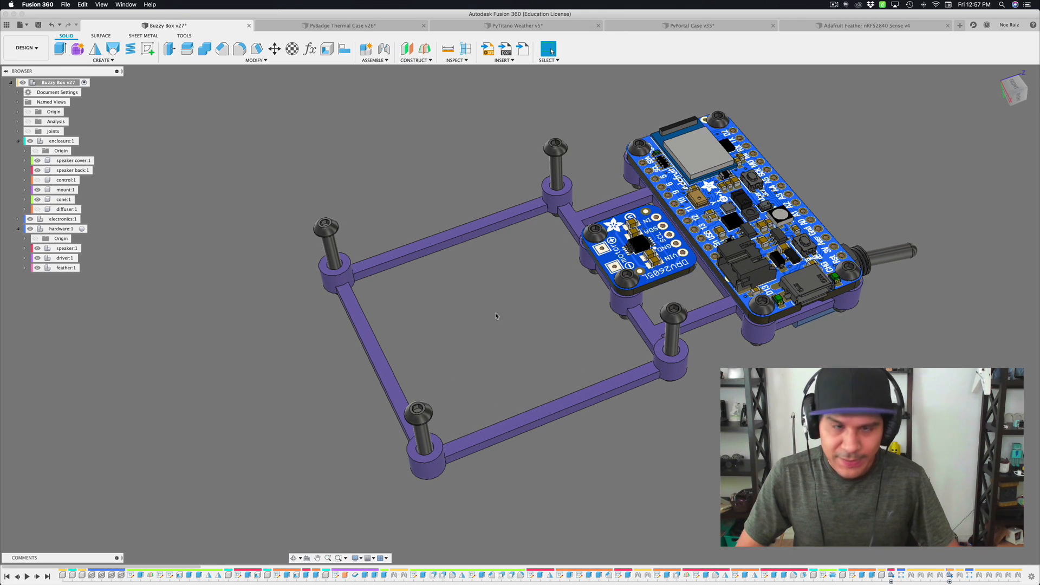
- Expand the bodies of the speaker cover and speaker back, and show buzz-speaker-cover and buzz-back around the mount
left_click(39, 183)
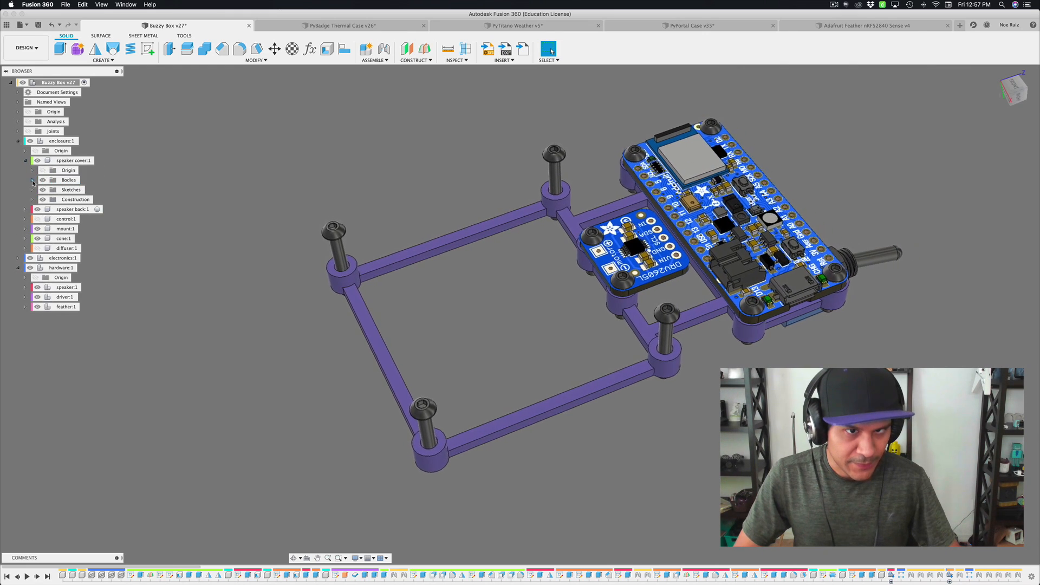
left_click(33, 181)
left_click(49, 190)
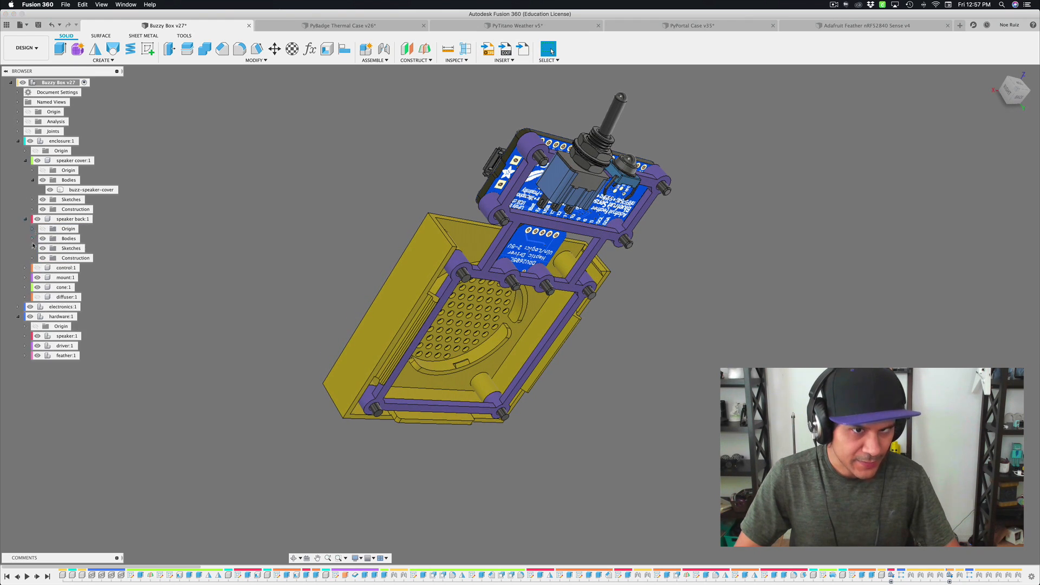
left_click(50, 248)
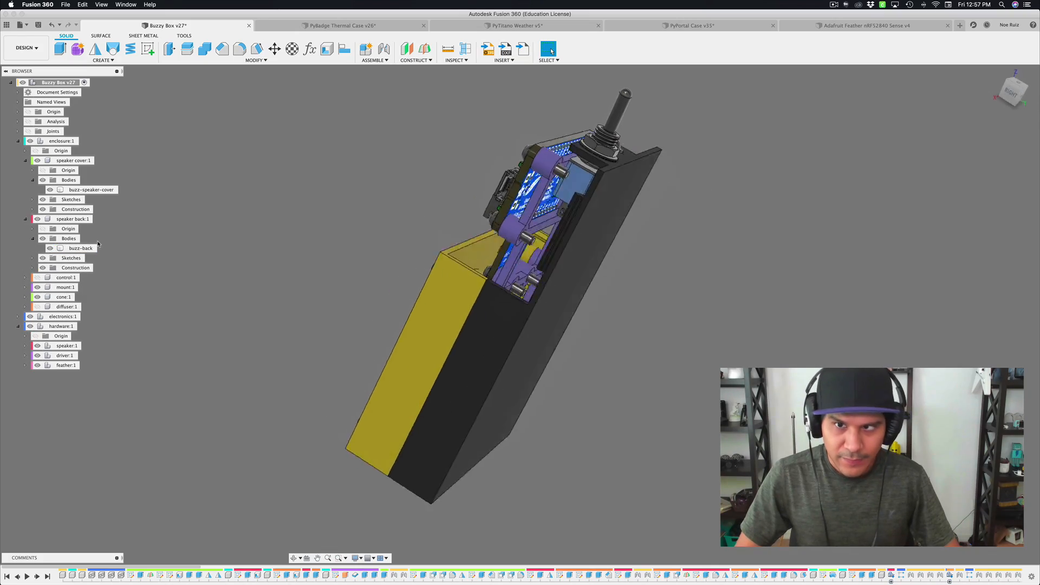
middle_click_drag(700, 313, 294, 105, "shift")
scroll(569, 338, "up", 6)
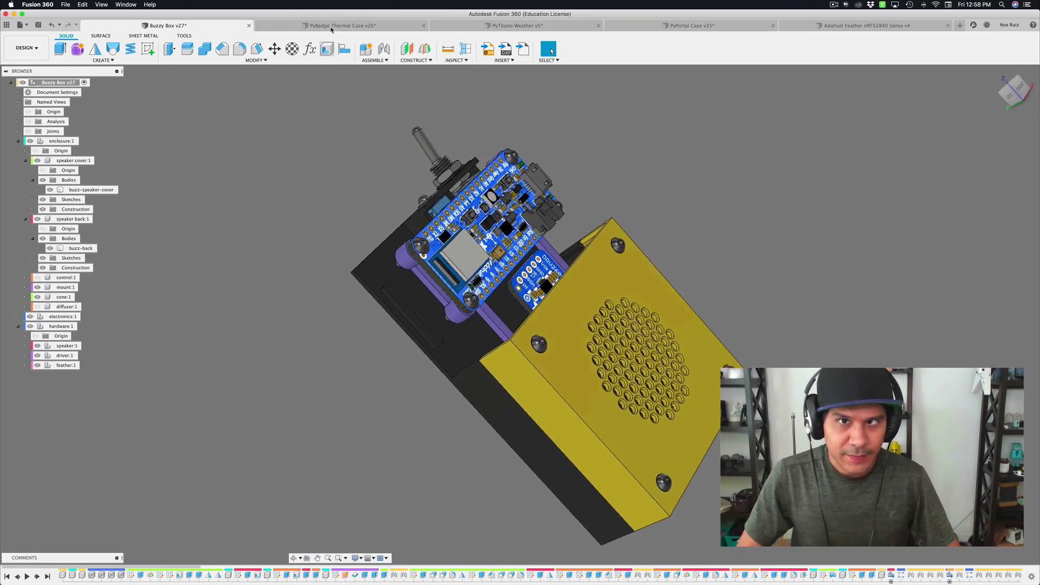
- Switch to the PyBadge Thermal Case design and hide the case's body component to expose the mount
left_click(333, 26)
middle_click_drag(352, 230, 631, 372, "shift")
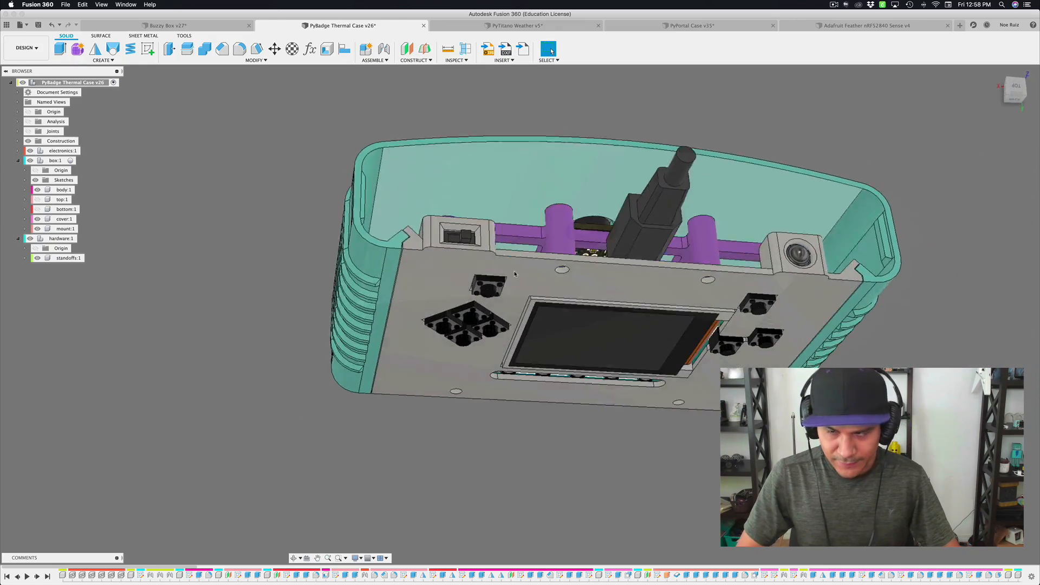
left_click(38, 209)
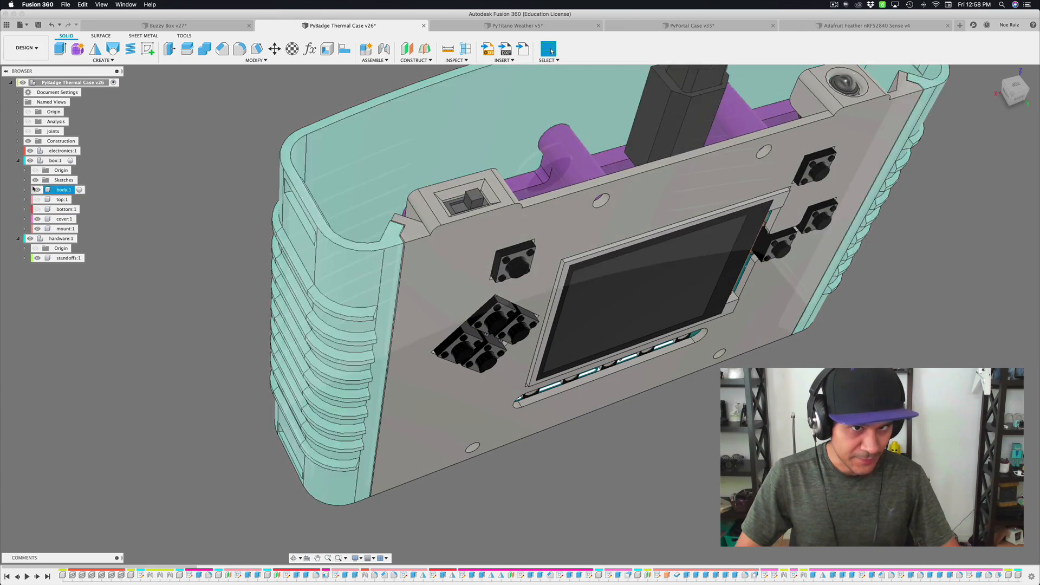
left_click(36, 190)
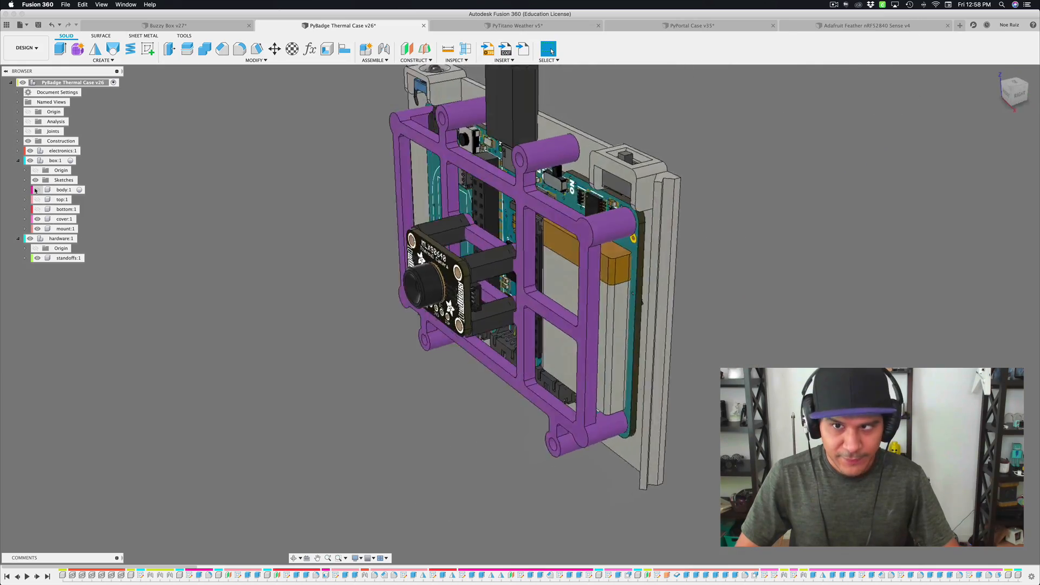
- Examine the thermal camera on its standoffs and the purple mounting frame behind the cover from several sides
middle_click_drag(264, 222, 465, 239, "shift")
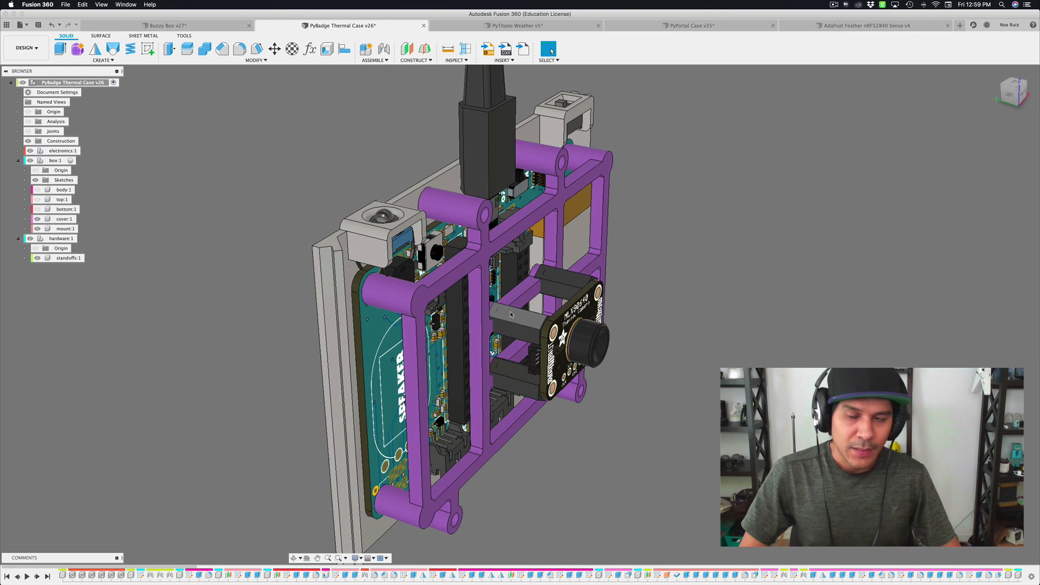
middle_click_drag(536, 309, 469, 303, "shift")
scroll(469, 303, "left", 10, "shift")
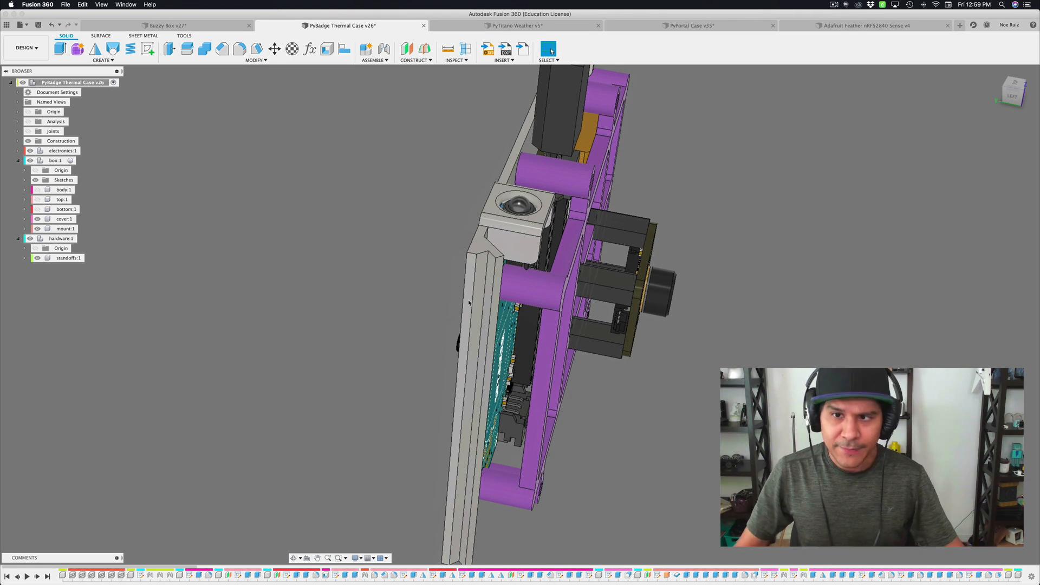
scroll(470, 302, "right", 5, "shift")
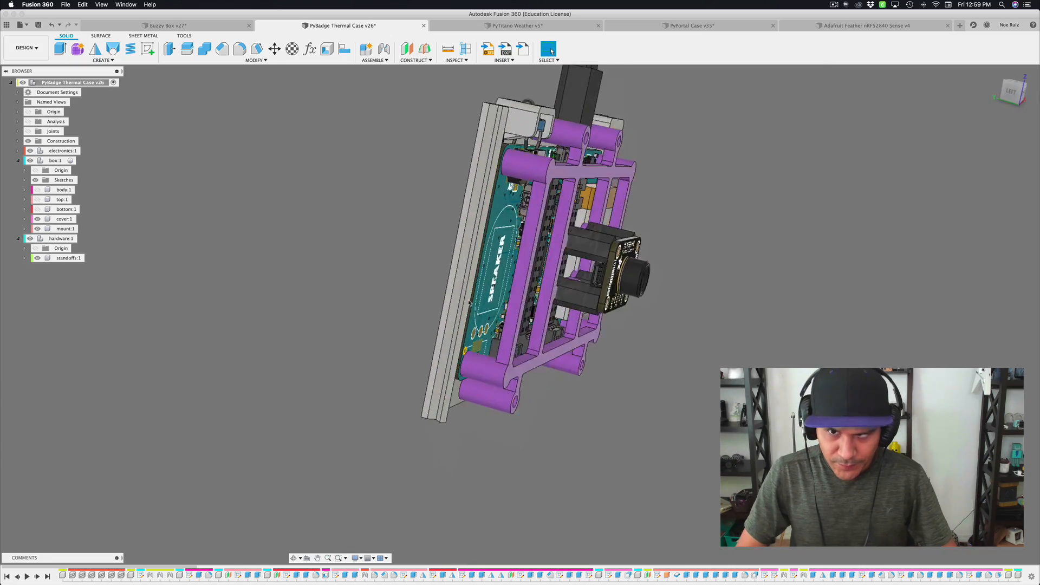
scroll(580, 291, "up", 10)
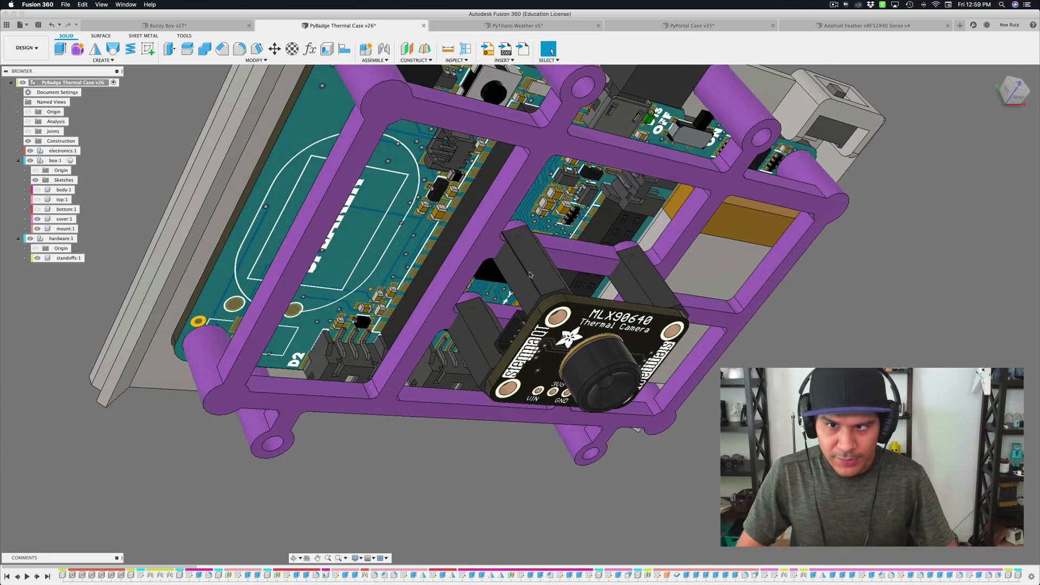
scroll(474, 285, "left", 4, "shift")
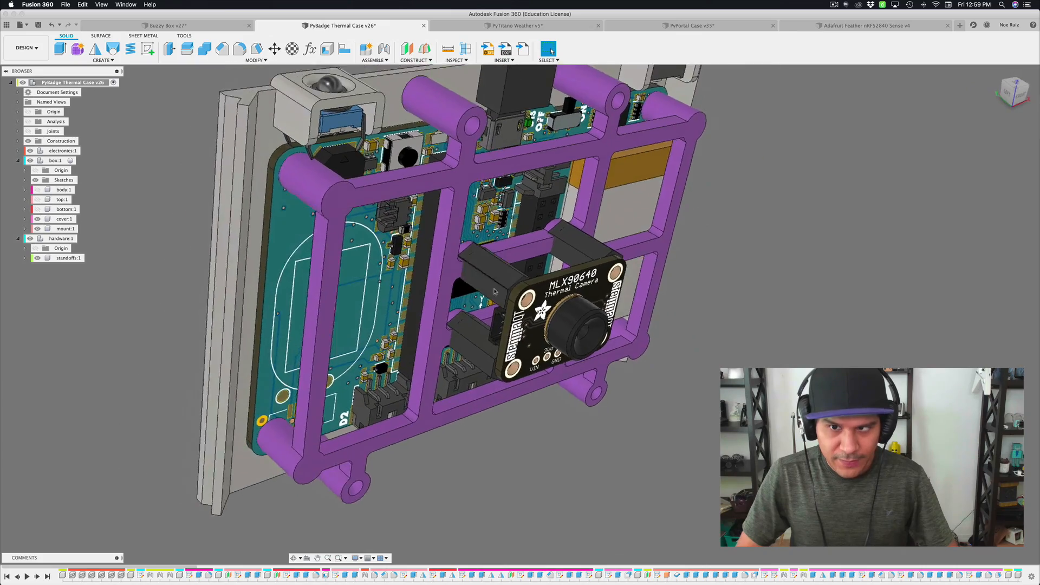
scroll(474, 285, "right", 10, "shift")
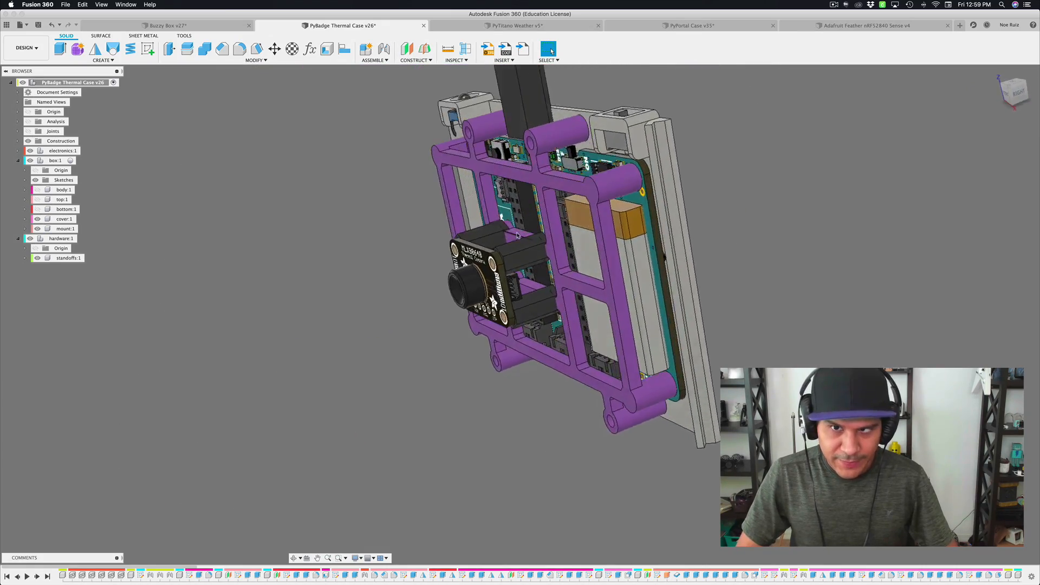
- Examine how the mounting frame sits above the PyBadge board, battery and connectors, from overhead and edge-on
middle_click_drag(517, 236, 581, 397, "shift")
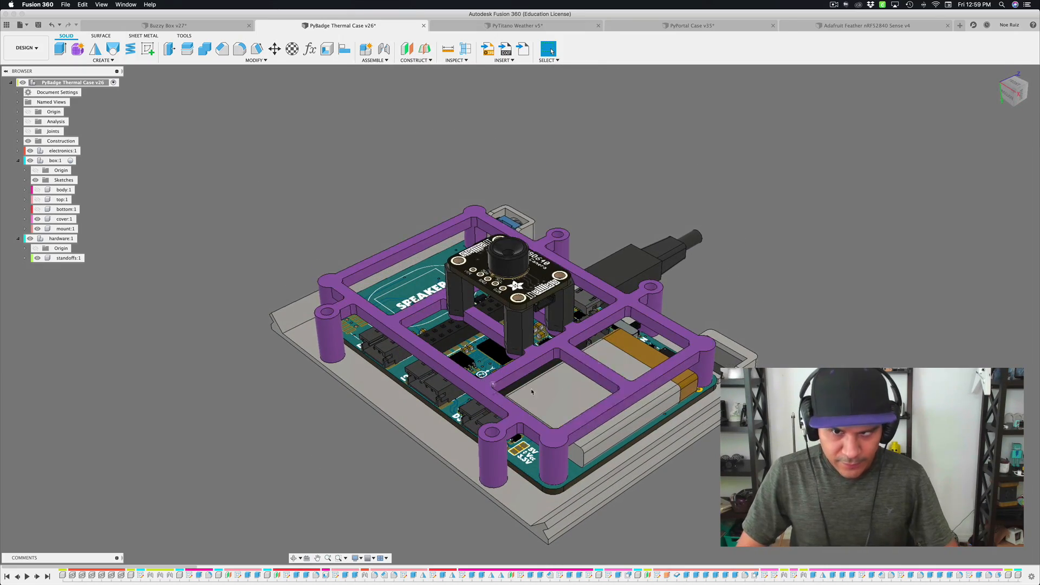
scroll(616, 380, "up", 8)
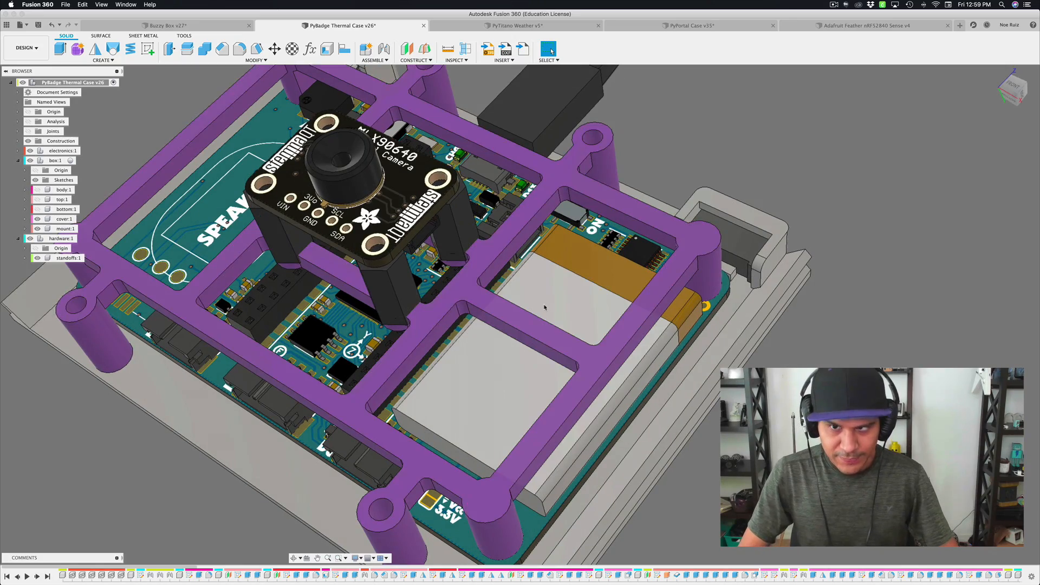
scroll(490, 304, "down", 5)
middle_click_drag(490, 304, 382, 348, "shift")
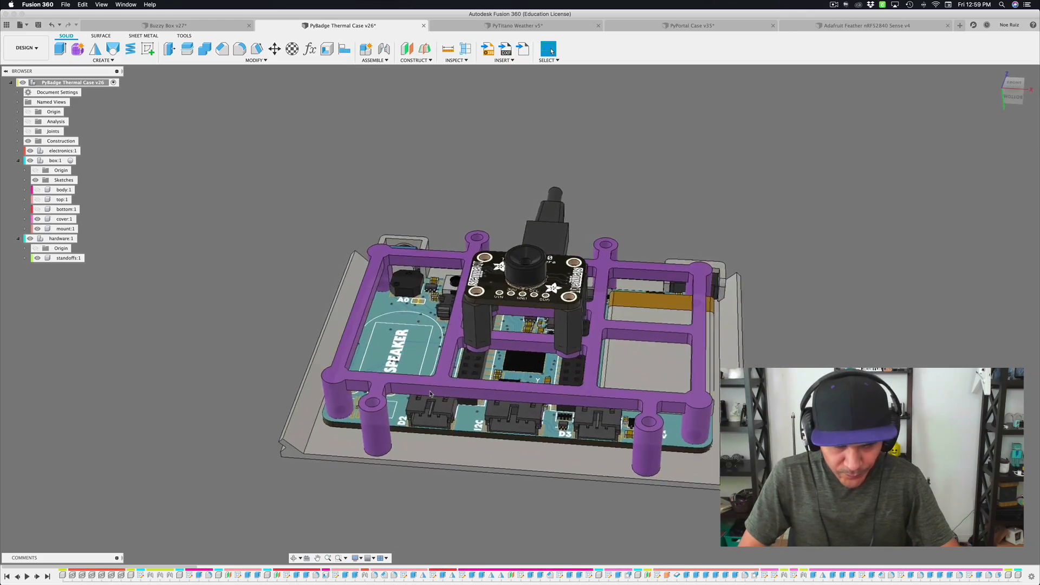
scroll(532, 370, "up", 5)
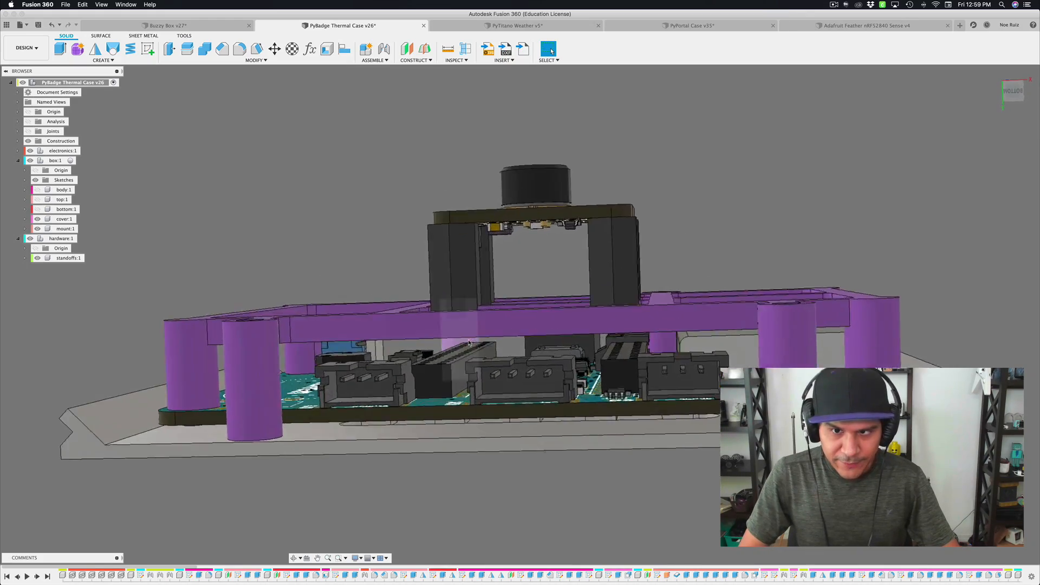
middle_click_drag(532, 370, 469, 384, "shift")
scroll(472, 337, "up", 1)
middle_click_drag(557, 359, 551, 358, "shift")
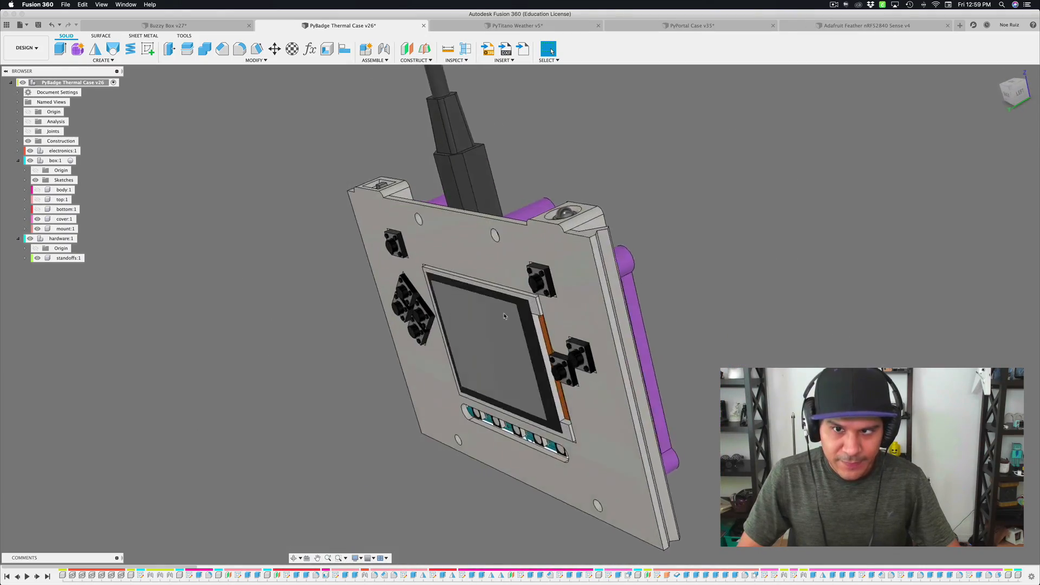
- Hide the front cover component and inspect the PyBadge board seated on the mount
middle_click_drag(504, 315, 355, 266, "shift")
left_click(298, 230)
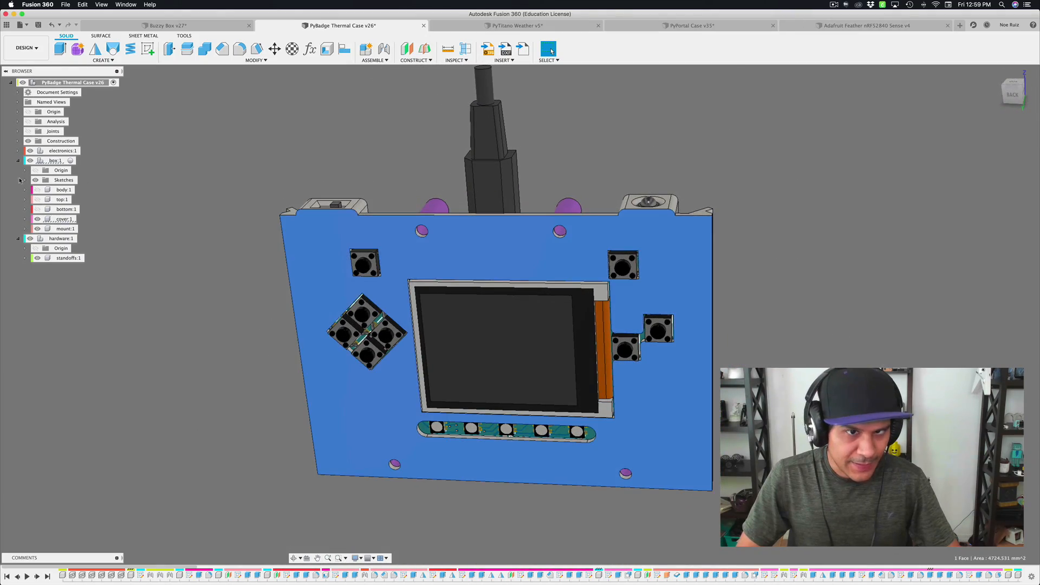
left_click(38, 219)
middle_click_drag(423, 303, 368, 379, "shift")
scroll(358, 356, "up", 3)
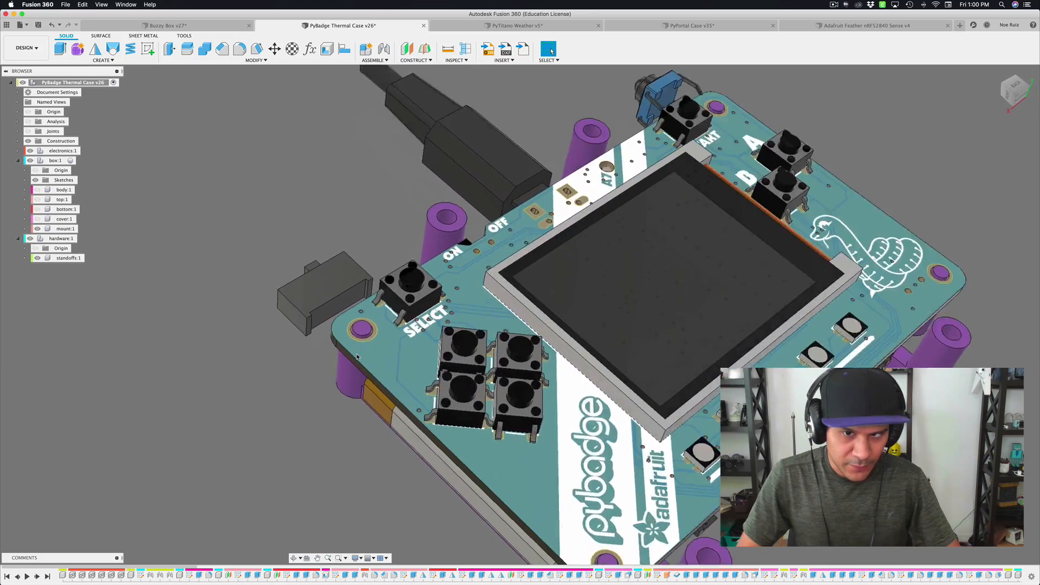
scroll(358, 356, "up", 2)
scroll(366, 315, "down", 3)
middle_click_drag(367, 315, 405, 321, "shift")
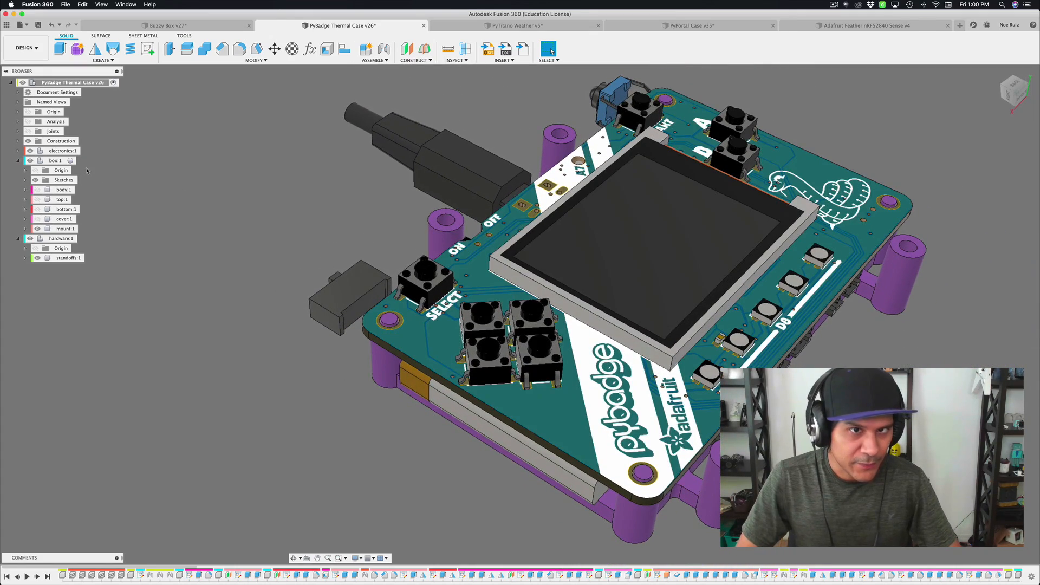
- Hide the electronics component and inspect the mount's pegged and hollow standoffs
left_click(31, 151)
scroll(417, 362, "up", 6)
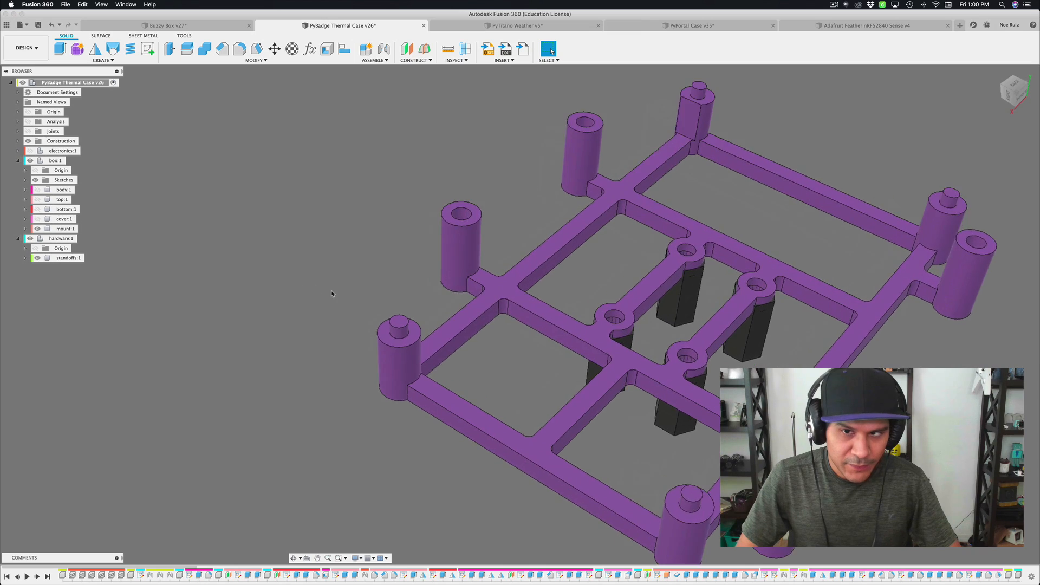
scroll(422, 347, "down", 8)
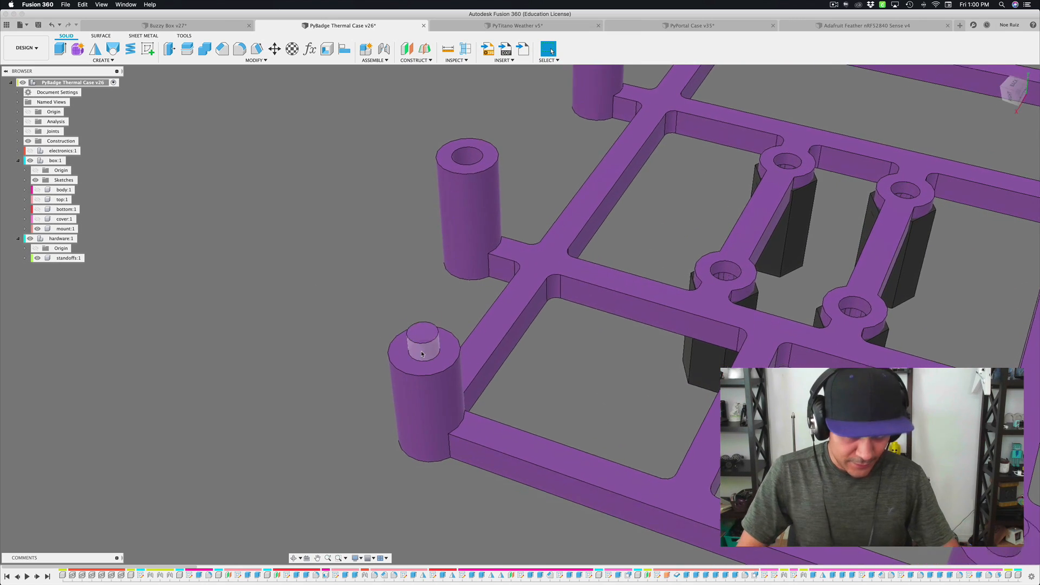
middle_click_drag(451, 273, 358, 244, "shift")
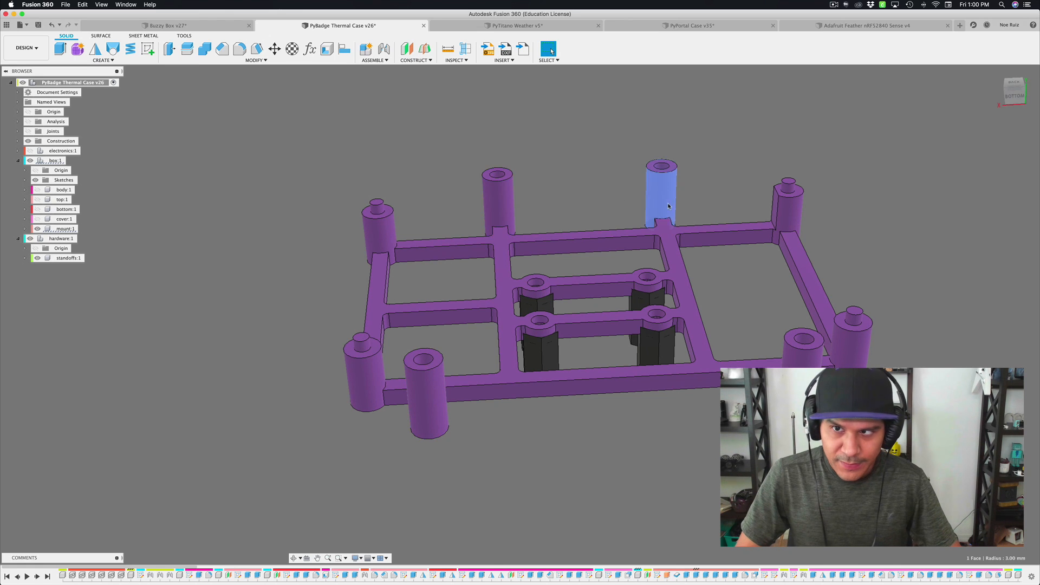
middle_click_drag(789, 364, 245, 368, "shift")
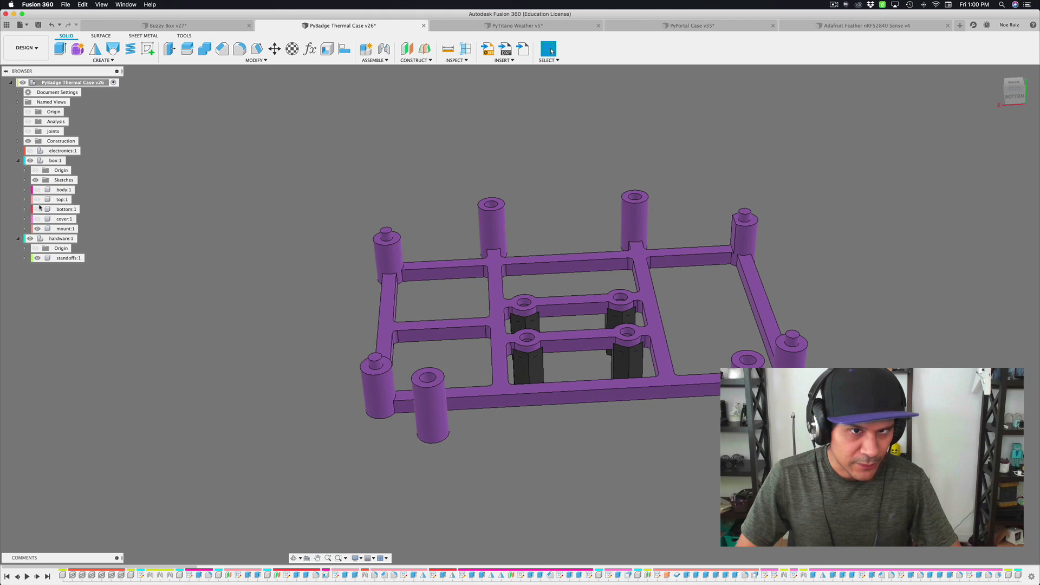
- Toggle the bottom component's visibility on and off, and show the cover component over the mount
left_click(37, 209)
left_click(37, 209)
left_click(37, 219)
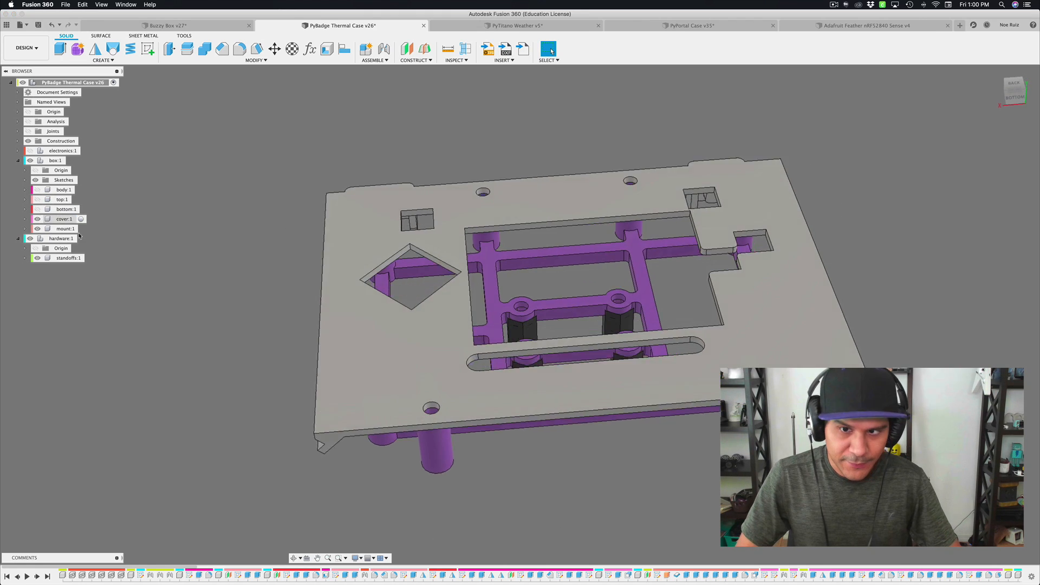
- Inspect the mount beneath the cover's openings and from behind, showing how its standoffs meet the cover
scroll(405, 453, "up", 3)
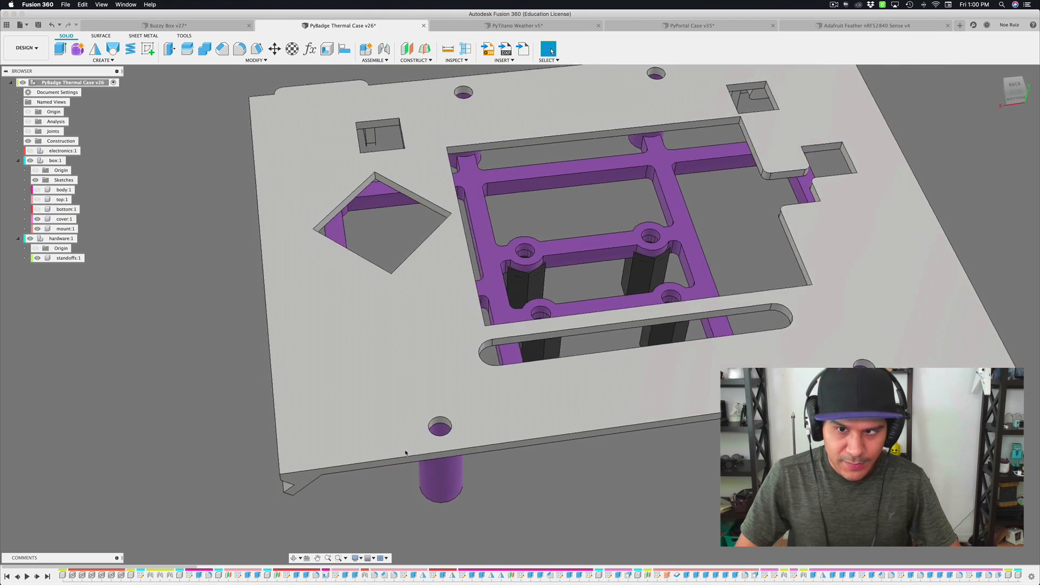
middle_click_drag(406, 453, 365, 250, "shift")
- Switch to the PyTitano Weather design and inspect the button plate mounted inside the top of the case
key("ctrl+Tab")
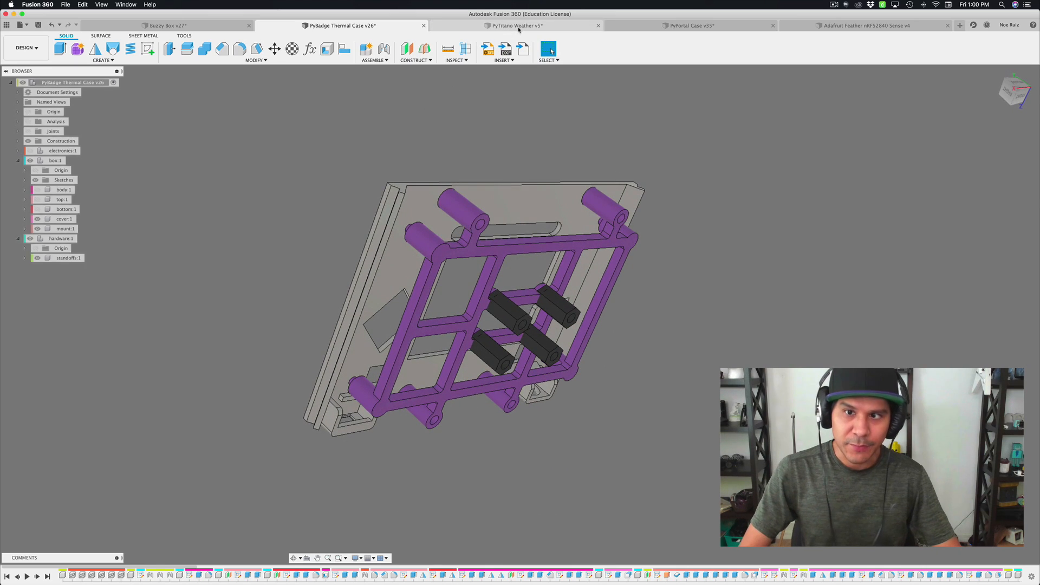
middle_click_drag(319, 243, 319, 243, "shift")
scroll(535, 201, "up", 5)
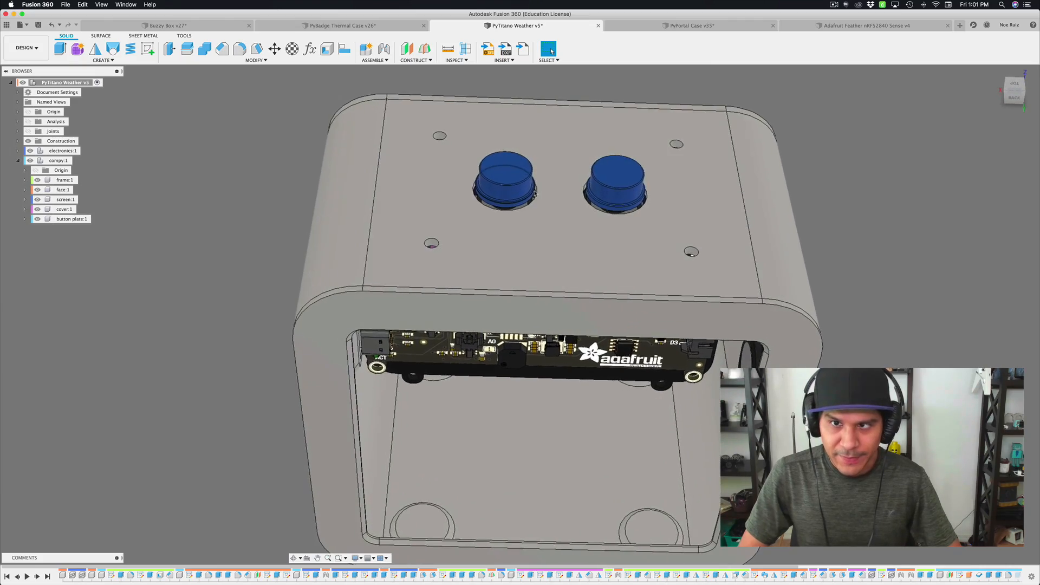
middle_click_drag(534, 193, 482, 207, "shift")
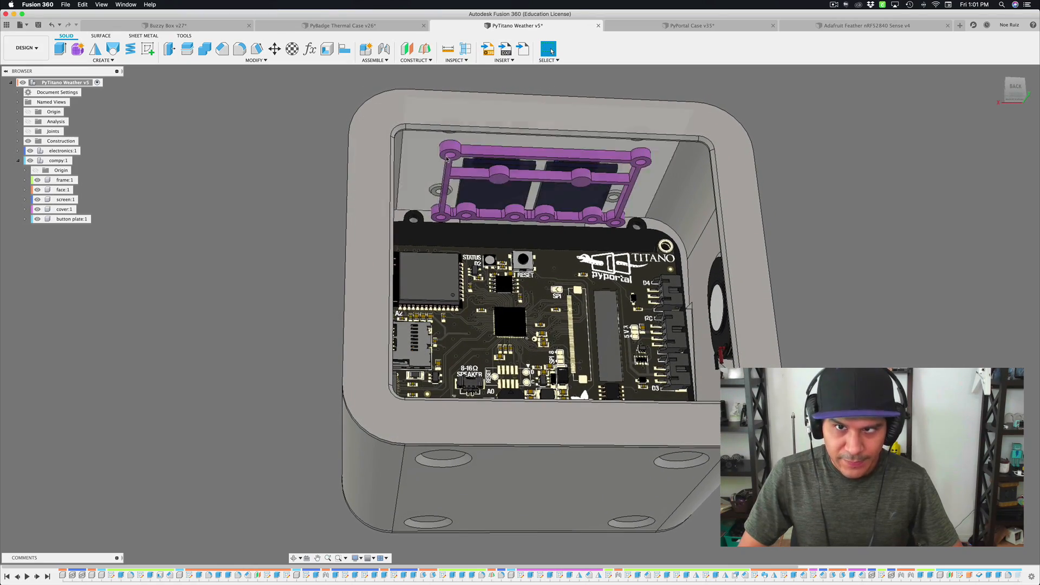
middle_click_drag(623, 155, 548, 177, "shift")
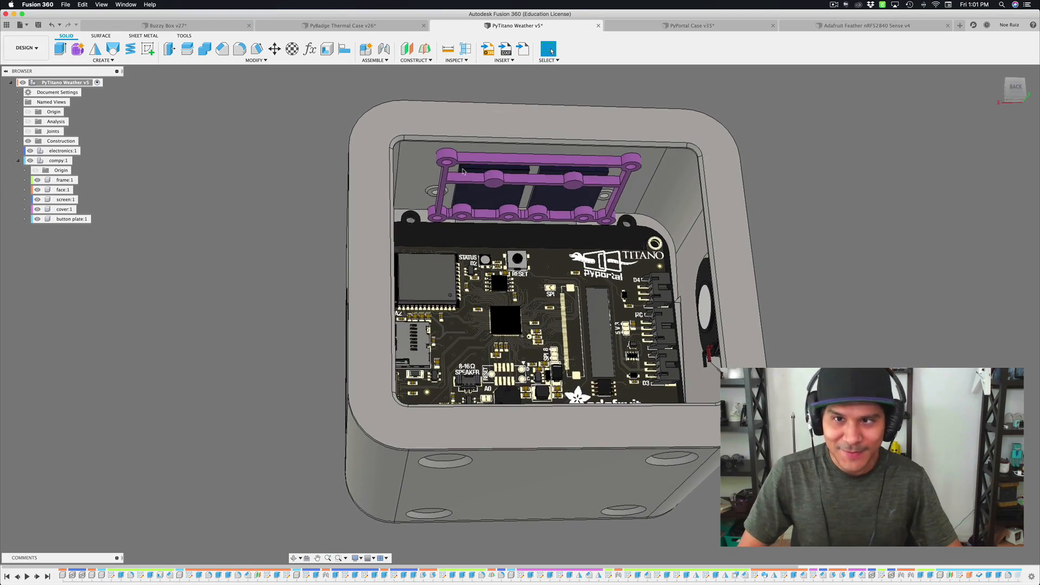
- Hide the frame, face, screen, cover, PyPortal Titano and speaker, leaving the button plate and push buttons in an isometric view
left_click(37, 181)
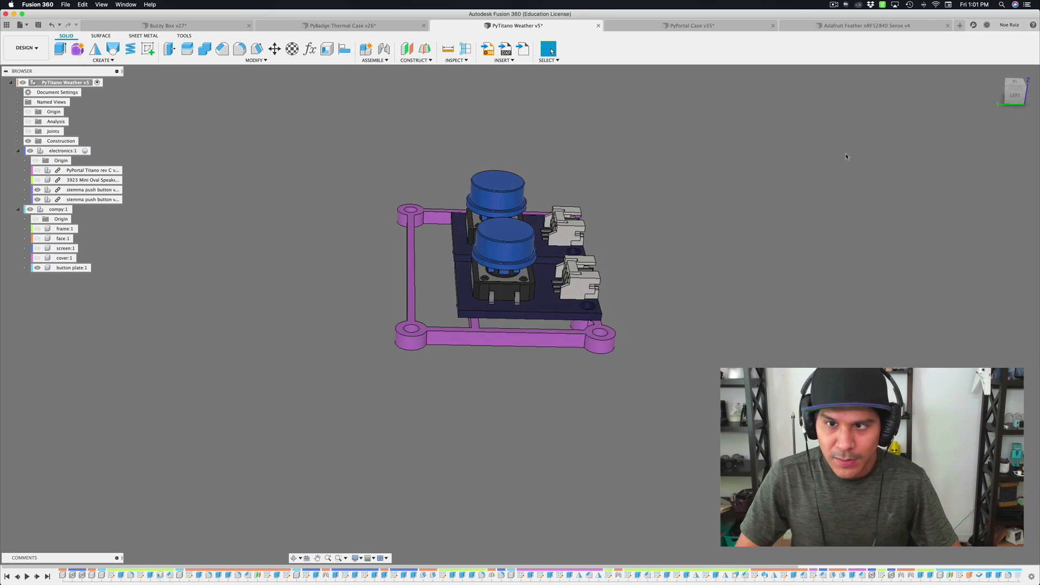
left_click(996, 73)
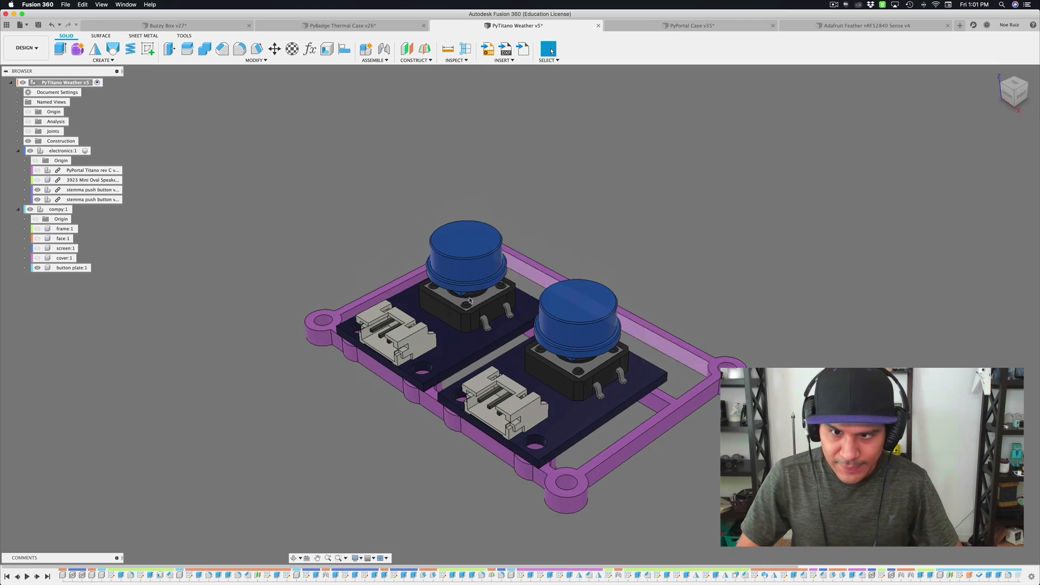
- Examine how the two push button boards sit on the button plate, from above, edge-on and underneath
middle_click_drag(401, 319, 442, 371, "shift")
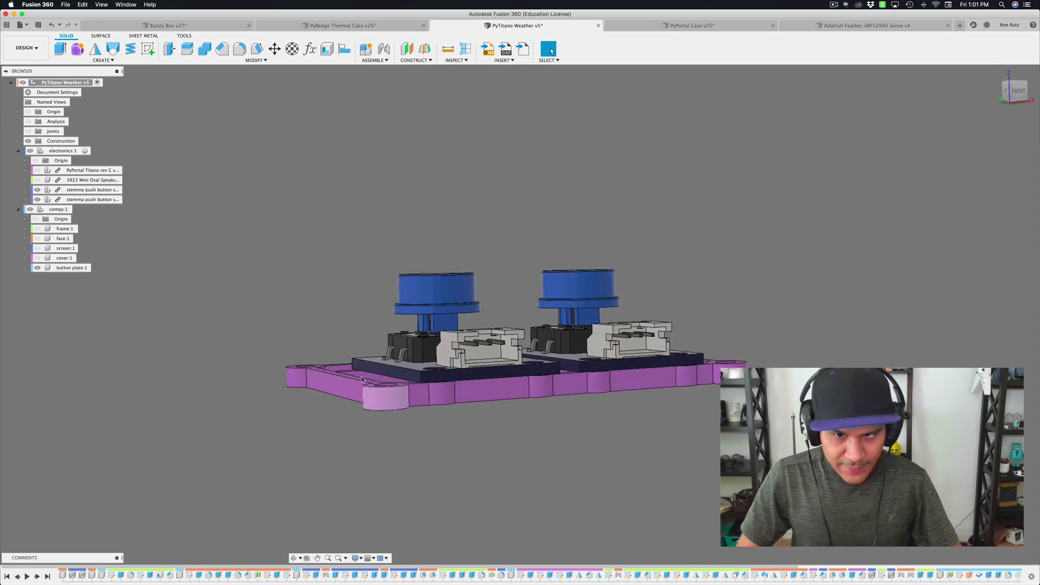
middle_click_drag(394, 372, 326, 308, "shift")
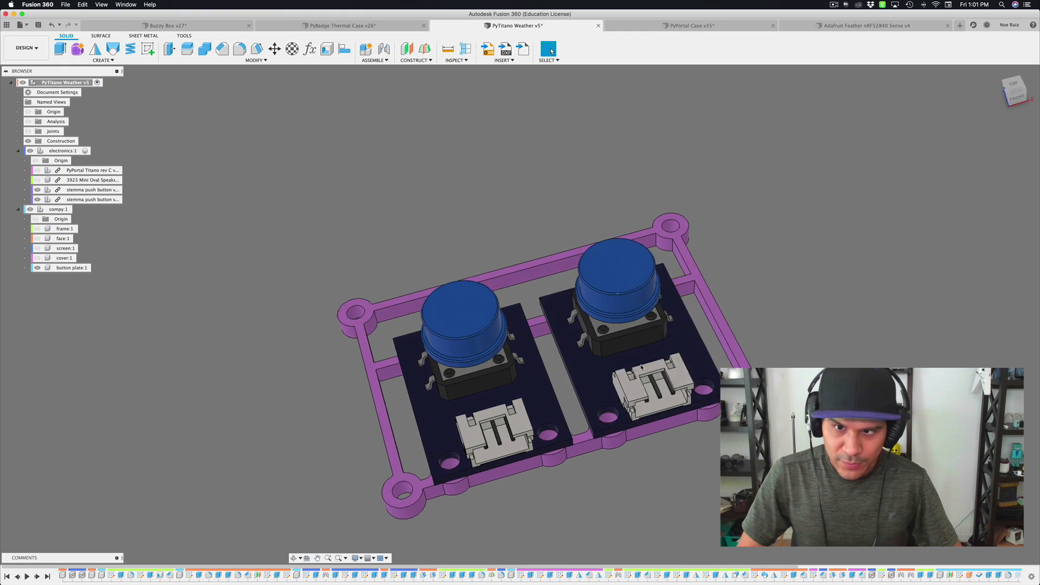
middle_click_drag(478, 359, 481, 297, "shift")
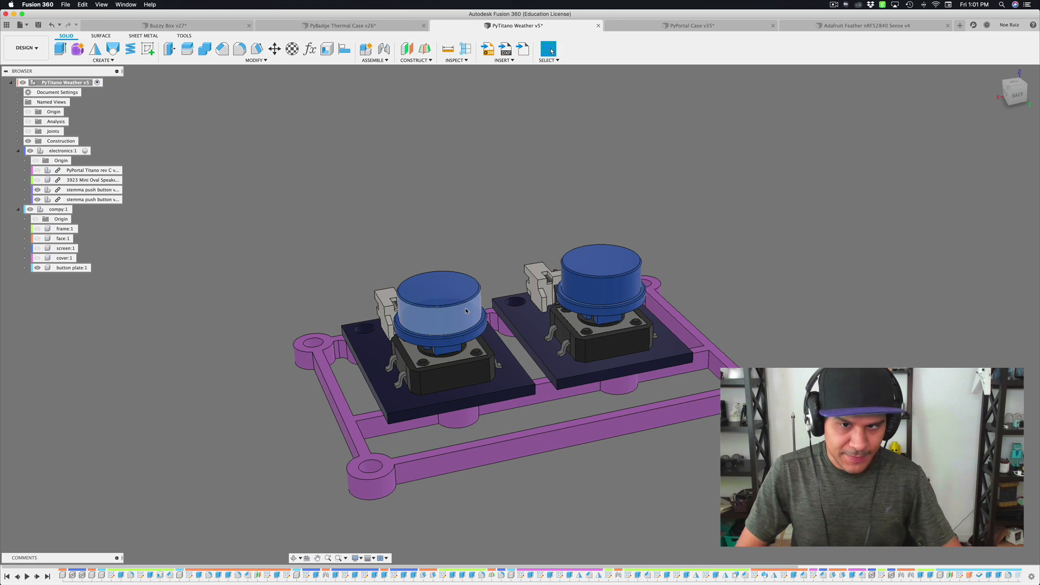
middle_click_drag(466, 310, 412, 289, "shift")
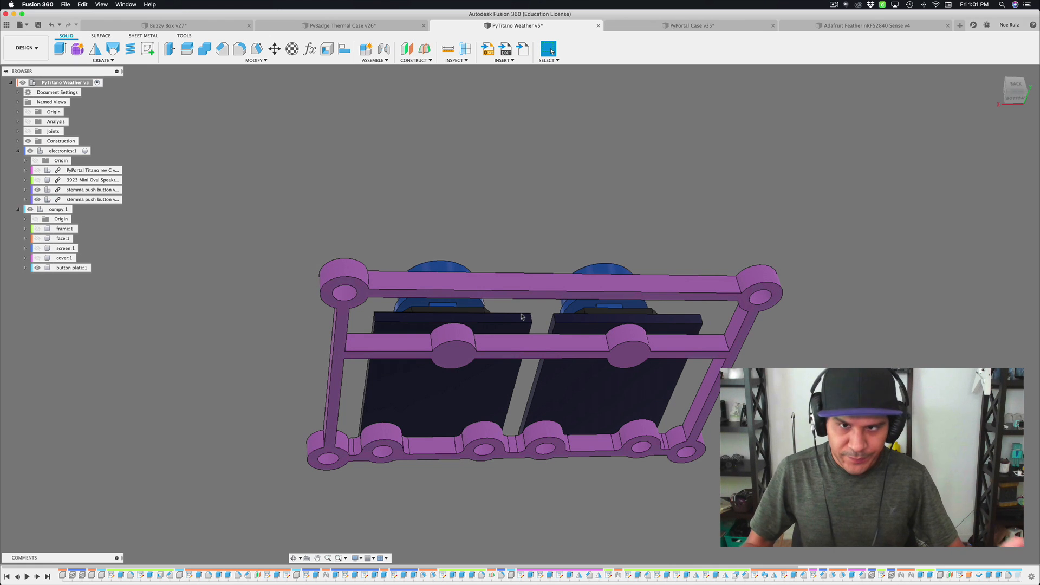
middle_click_drag(522, 315, 522, 314, "shift")
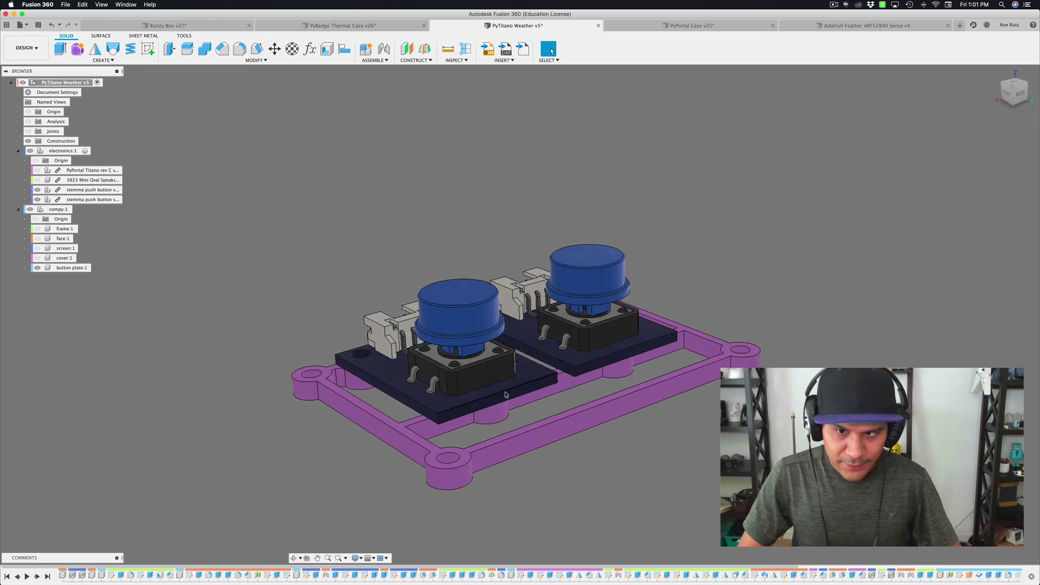
middle_click_drag(506, 395, 140, 281, "shift")
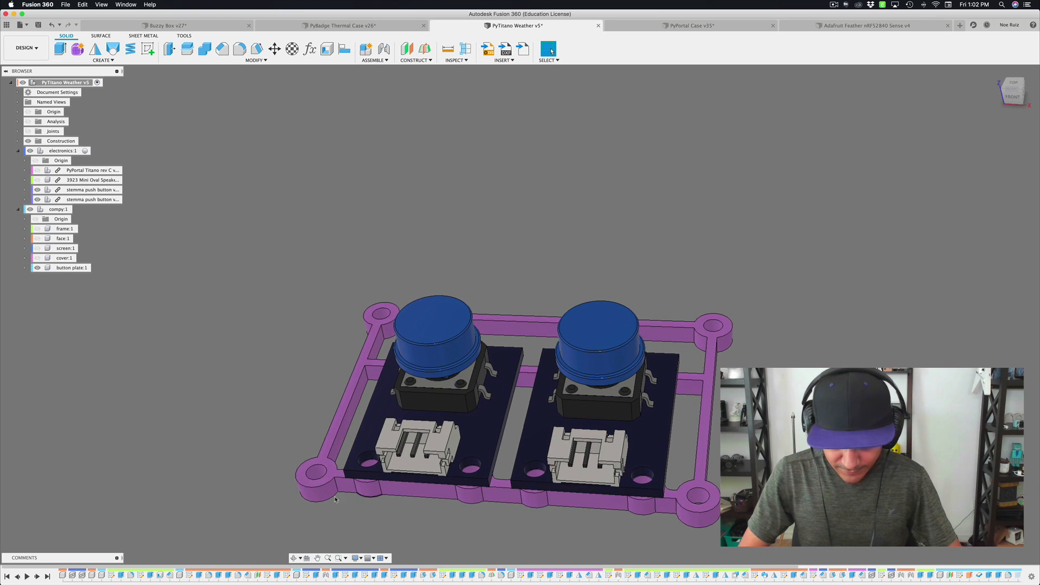
- Select the button plate's upper face at a corner standoff to inspect its height relative to the button boards
middle_click_drag(660, 496, 493, 432, "shift")
scroll(492, 431, "up", 5)
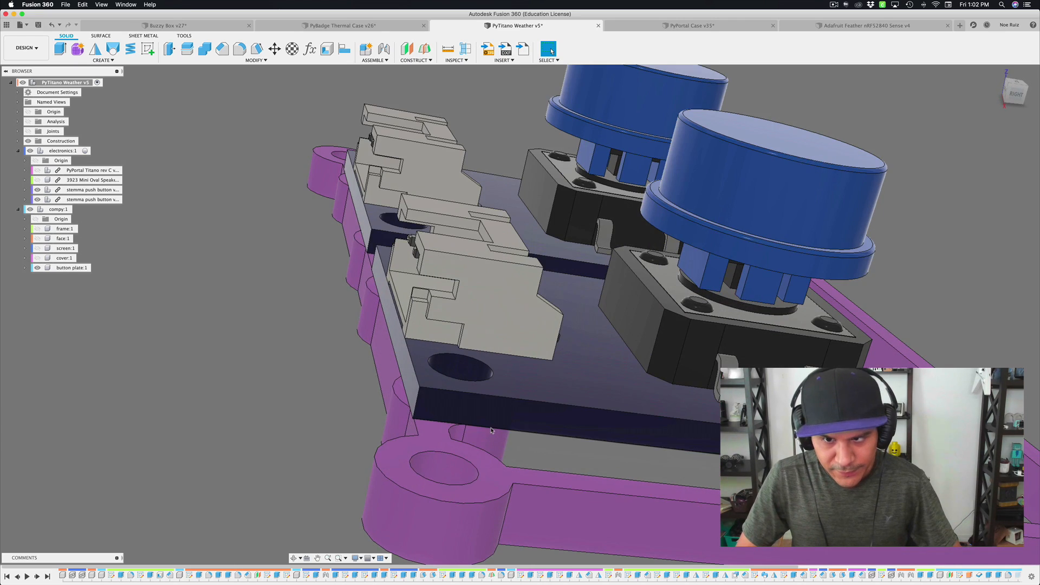
left_click(434, 429)
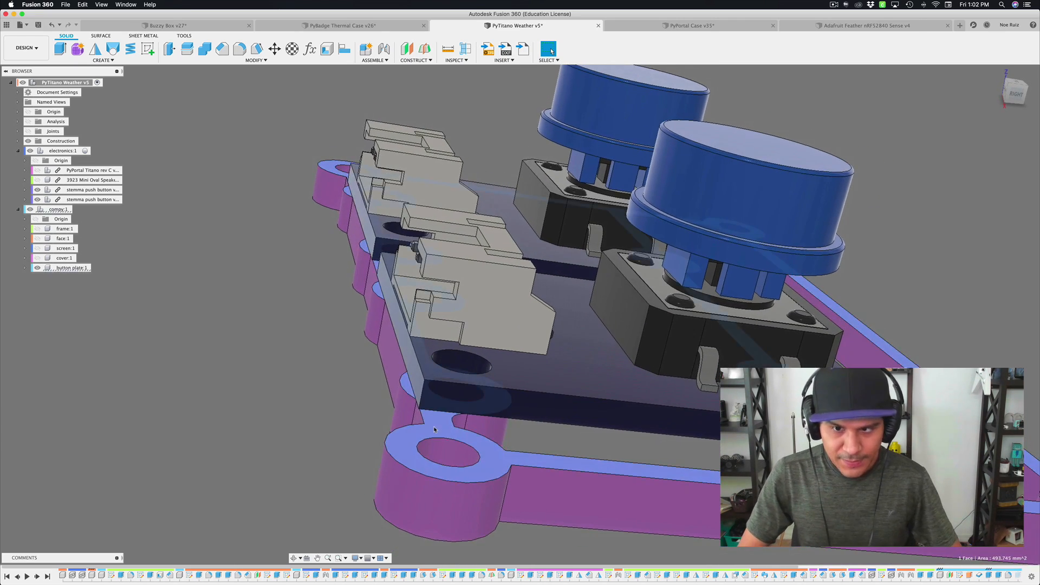
scroll(435, 429, "down", 5)
middle_click_drag(435, 429, 415, 439, "shift")
left_click(414, 438)
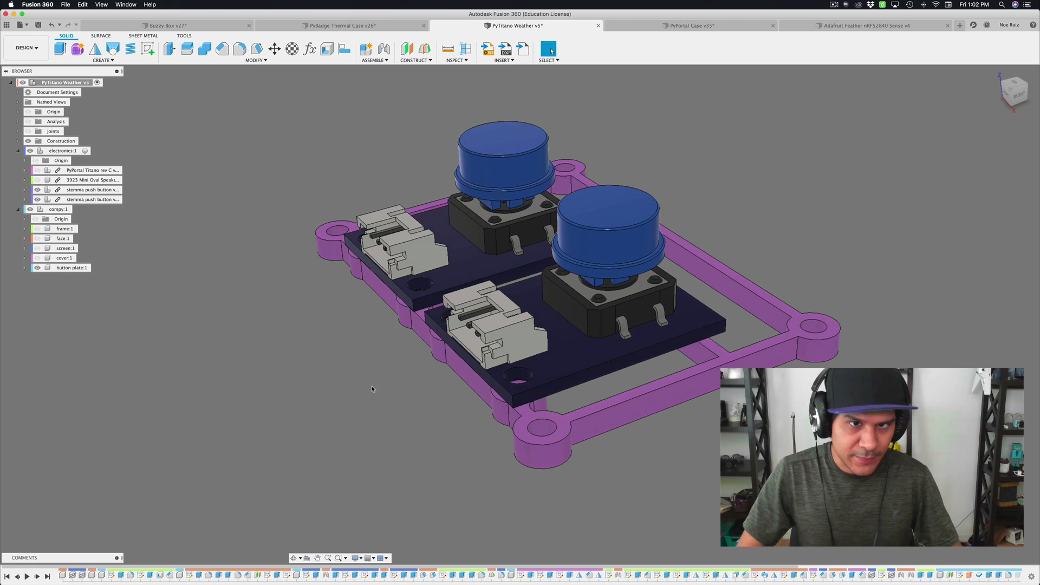
- Show the frame component and inspect the button plate beneath its screw holes and button openings
middle_click_drag(372, 389, 222, 127, "shift")
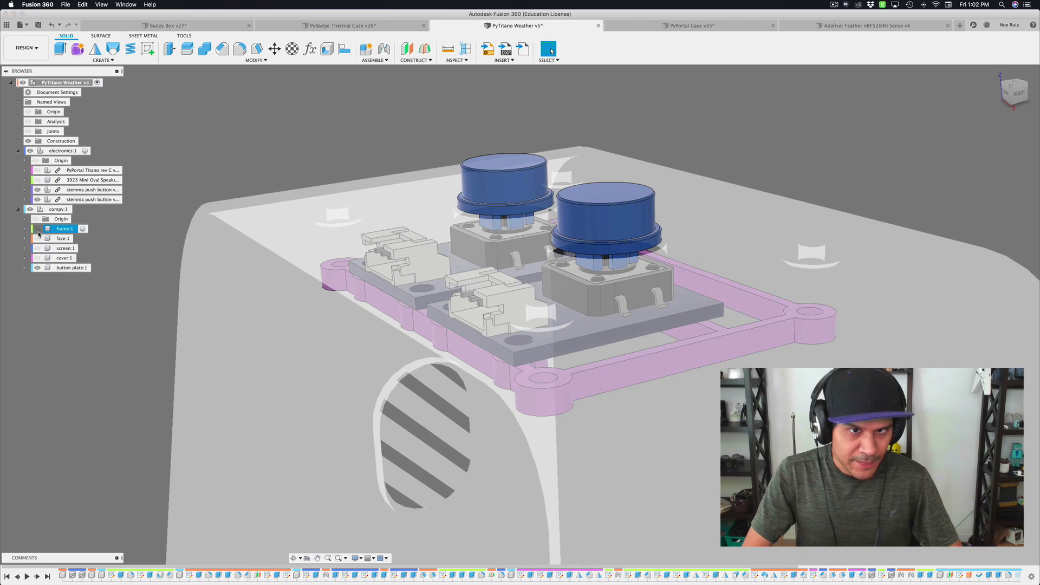
left_click(37, 230)
middle_click_drag(238, 347, 358, 300, "shift")
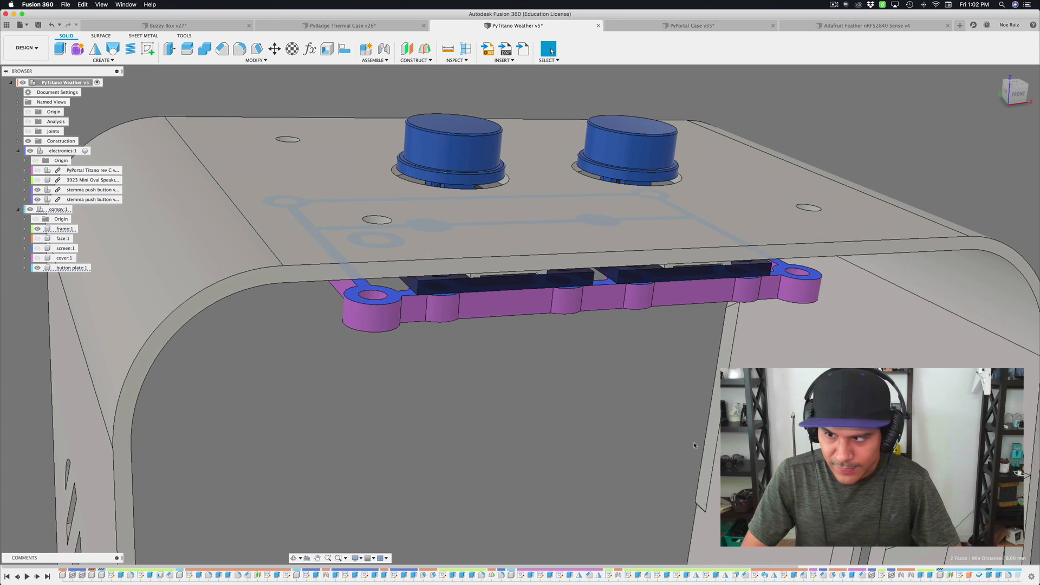
middle_click_drag(358, 300, 355, 295, "shift")
scroll(504, 304, "down", 5)
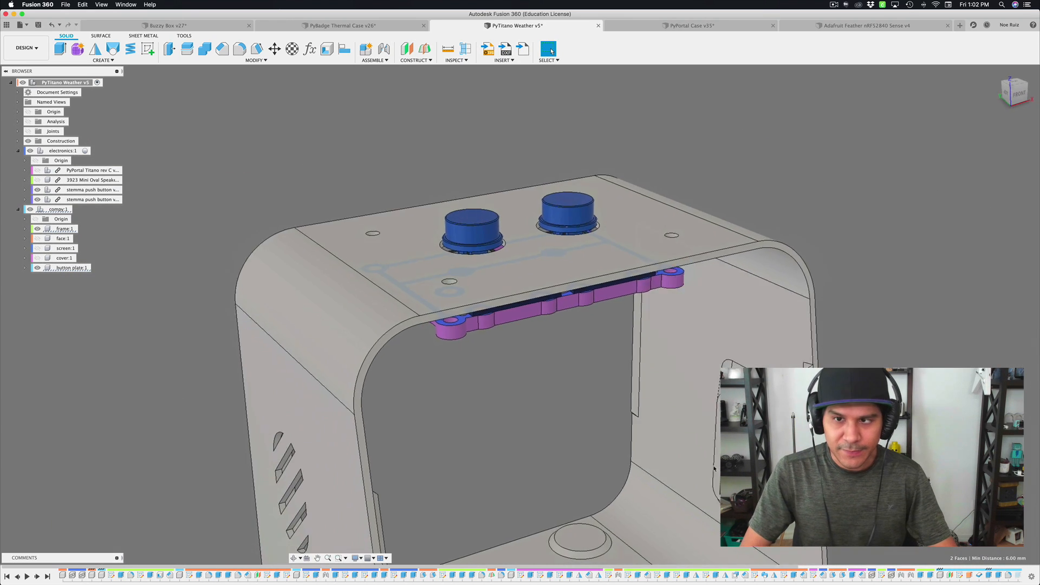
- Examine the gap between the button plate and the frame's top from the front, below and back
middle_click_drag(750, 515, 690, 458, "shift")
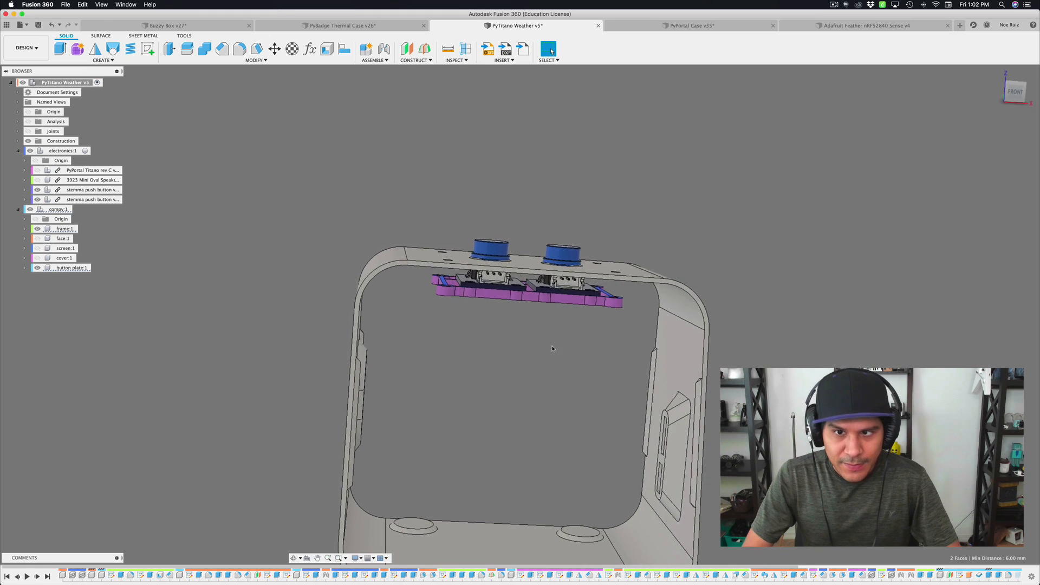
middle_click_drag(552, 349, 445, 302, "shift")
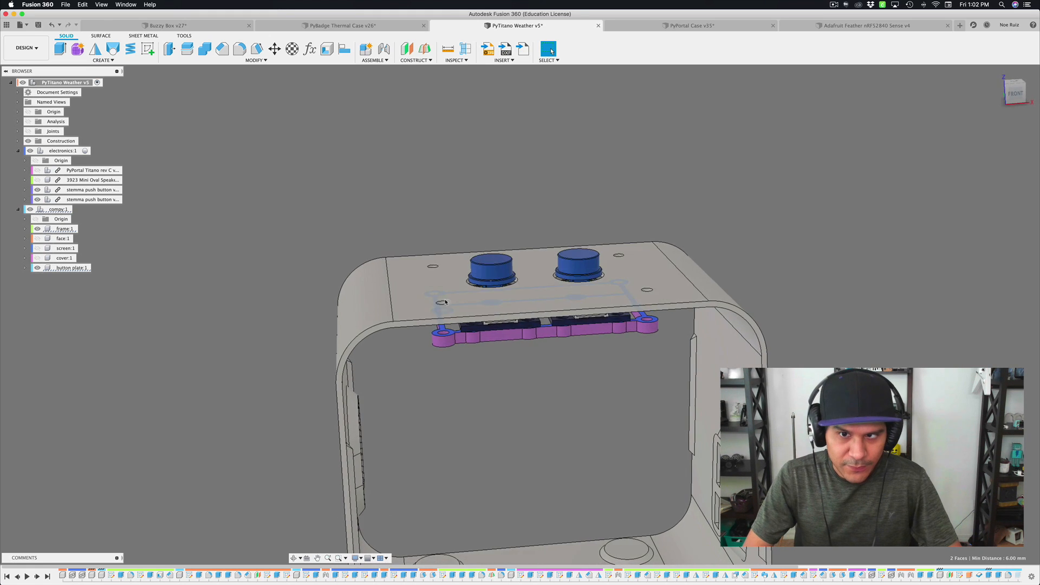
middle_click_drag(451, 338, 528, 386, "shift")
scroll(473, 353, "up", 3)
scroll(518, 321, "up", 2)
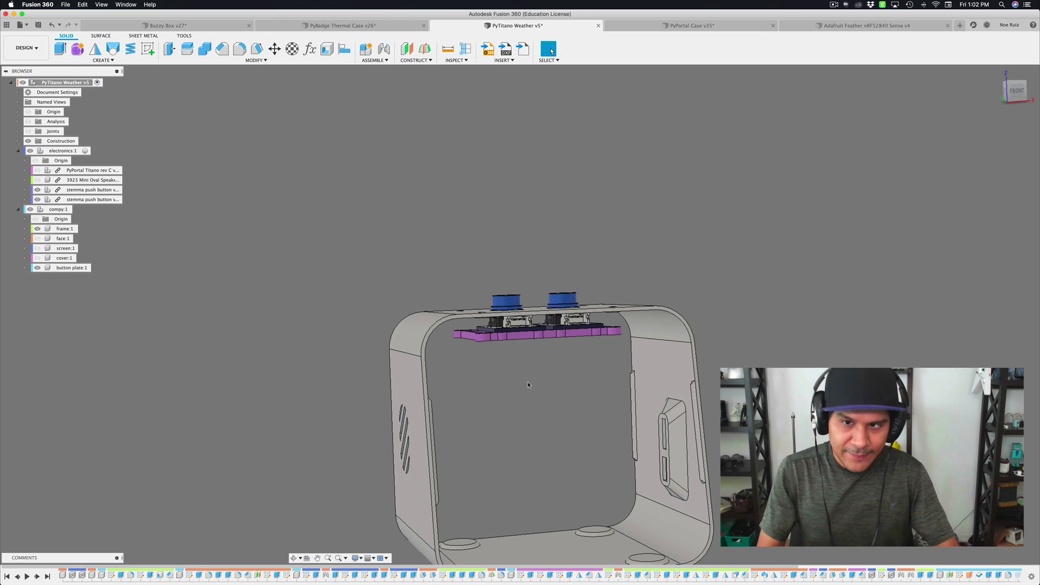
middle_click_drag(528, 385, 528, 385, "shift")
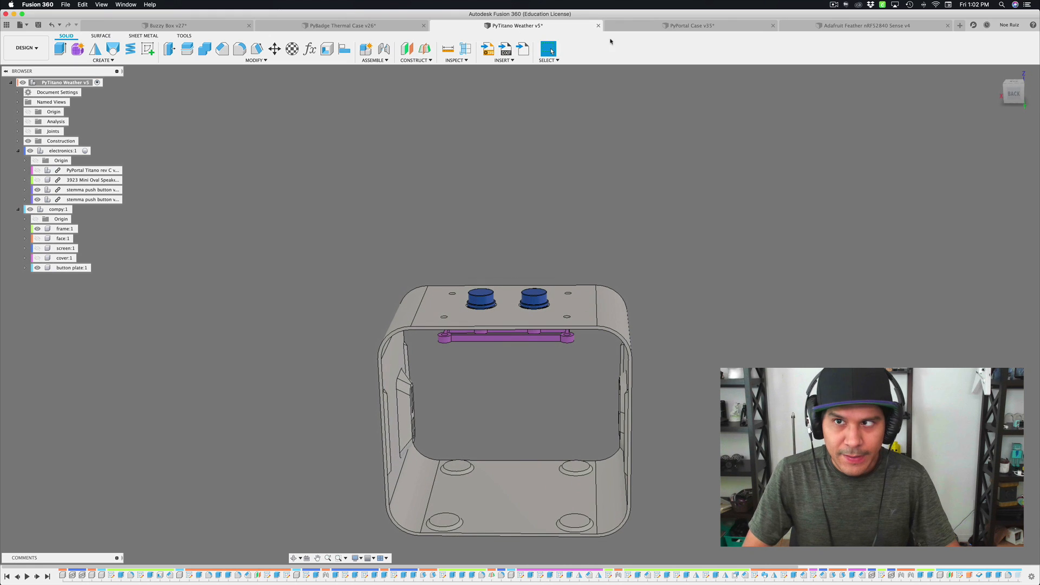
- Switch to the PyPortal Case design and inspect the enclosure's screen, port cutouts and toggle switch
left_click(641, 27)
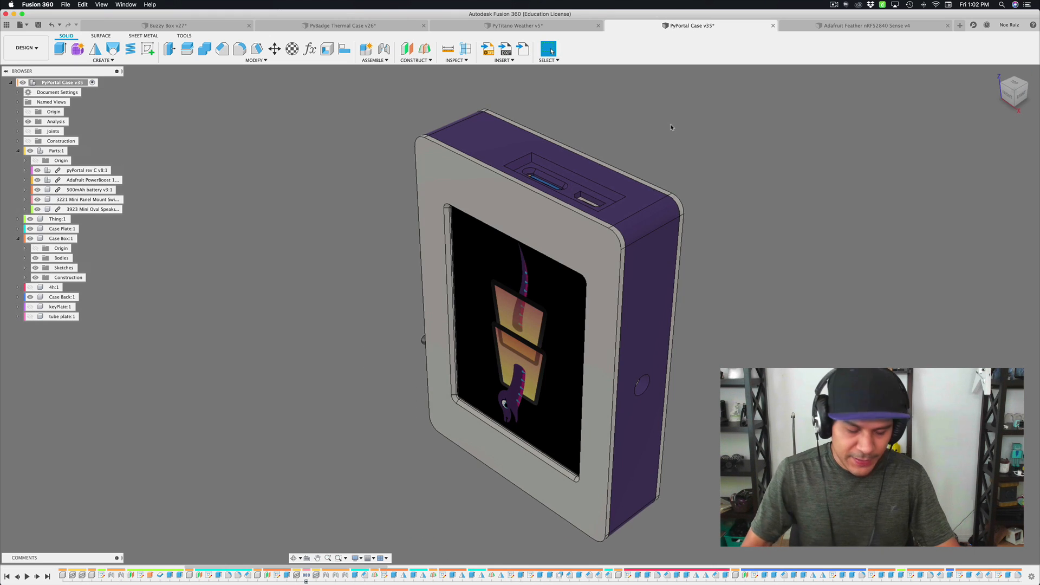
scroll(672, 128, "down", 1)
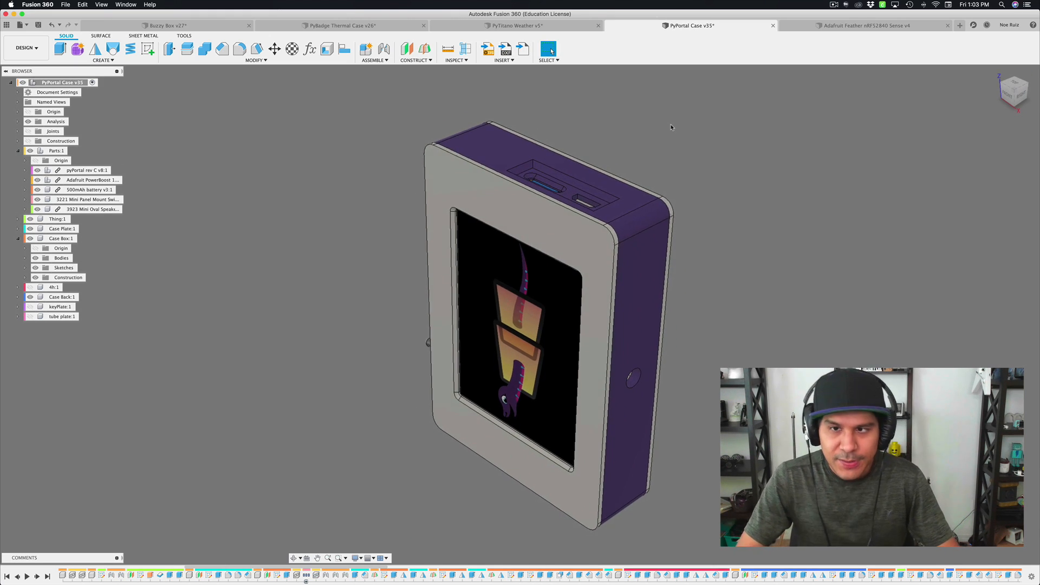
middle_click_drag(672, 127, 671, 128, "shift")
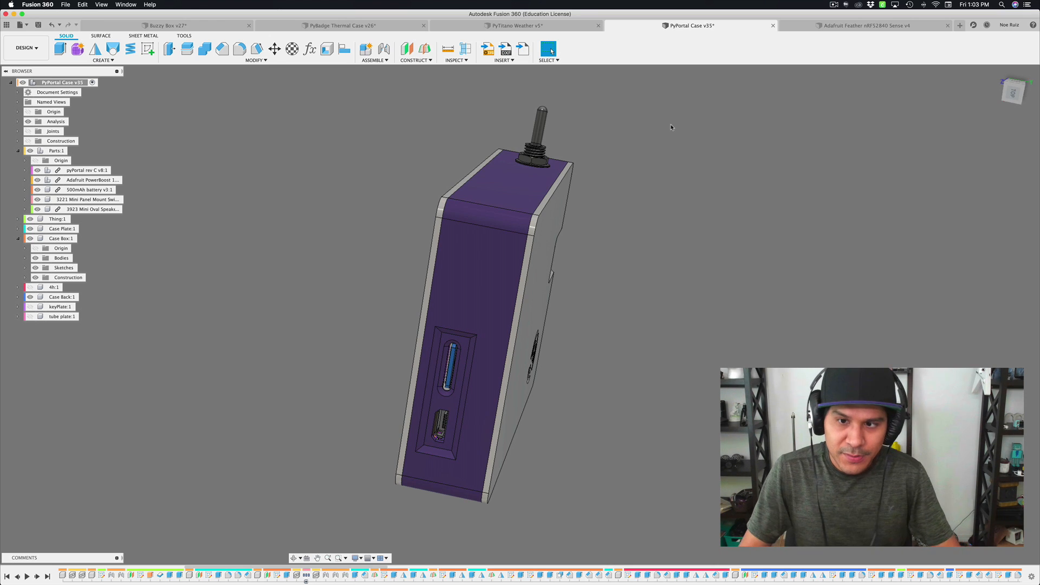
middle_click_drag(672, 127, 672, 128, "shift")
left_click(549, 198)
middle_click_drag(550, 198, 62, 215, "shift")
left_click(532, 219)
left_click(551, 219)
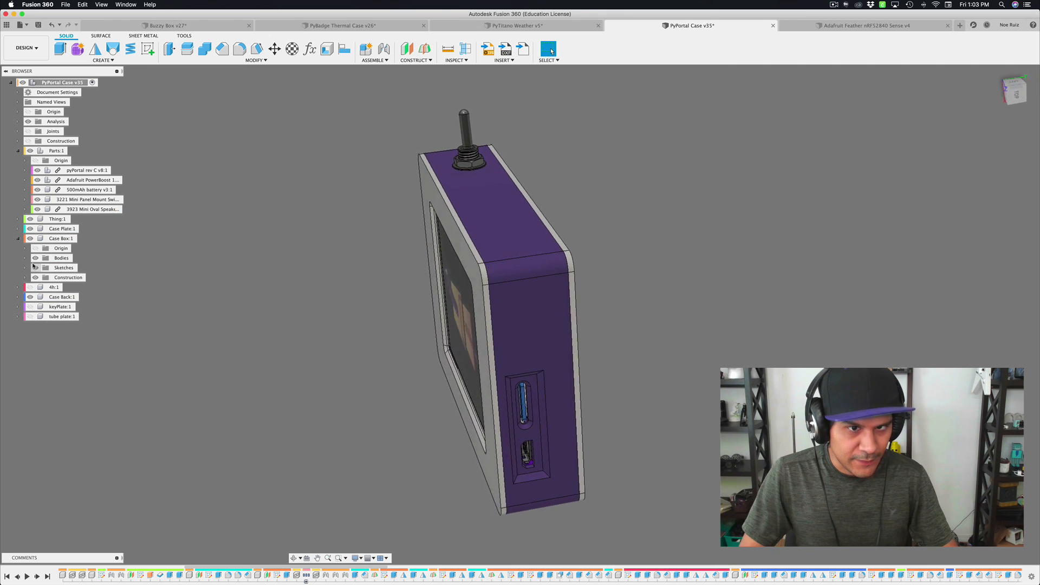
- Hide the Case Back and Case Plate components to expose the electronics inside the box
middle_click_drag(33, 266, 35, 214, "shift")
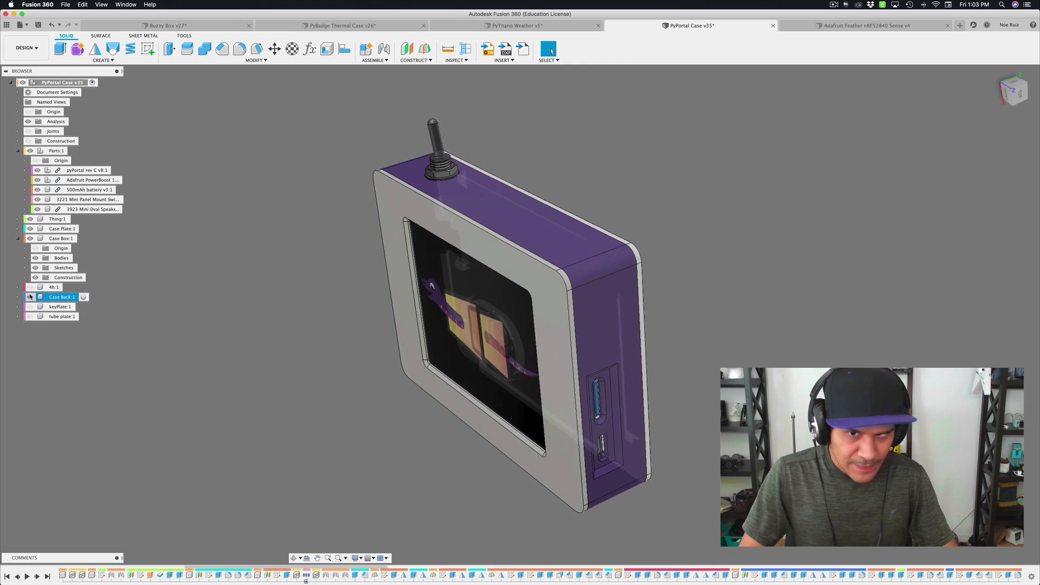
left_click(30, 297)
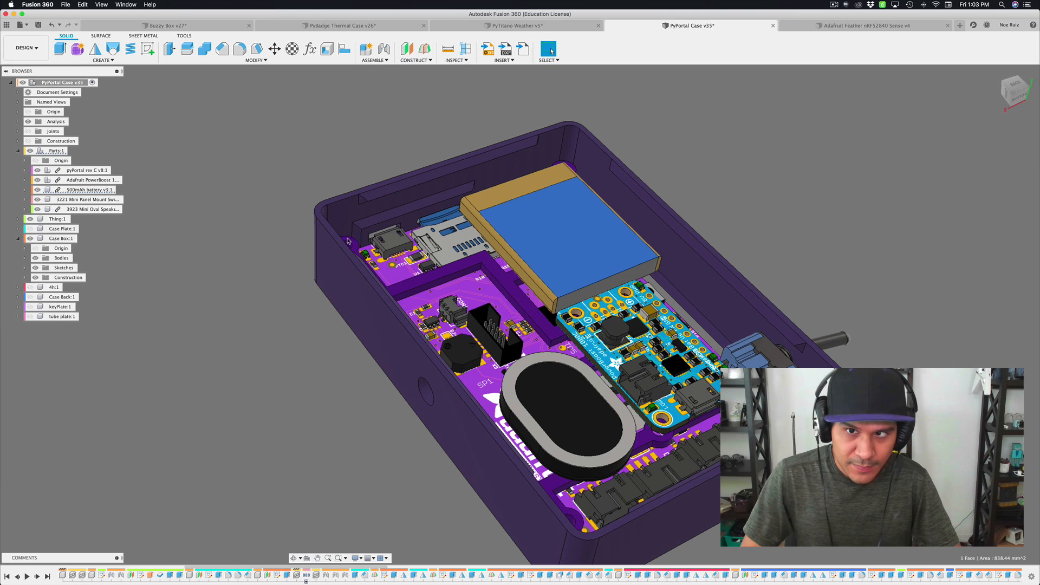
- Hide the 500mAh battery, the Mini Oval Speaker and the Mini Panel Mount Switch
left_click(75, 191)
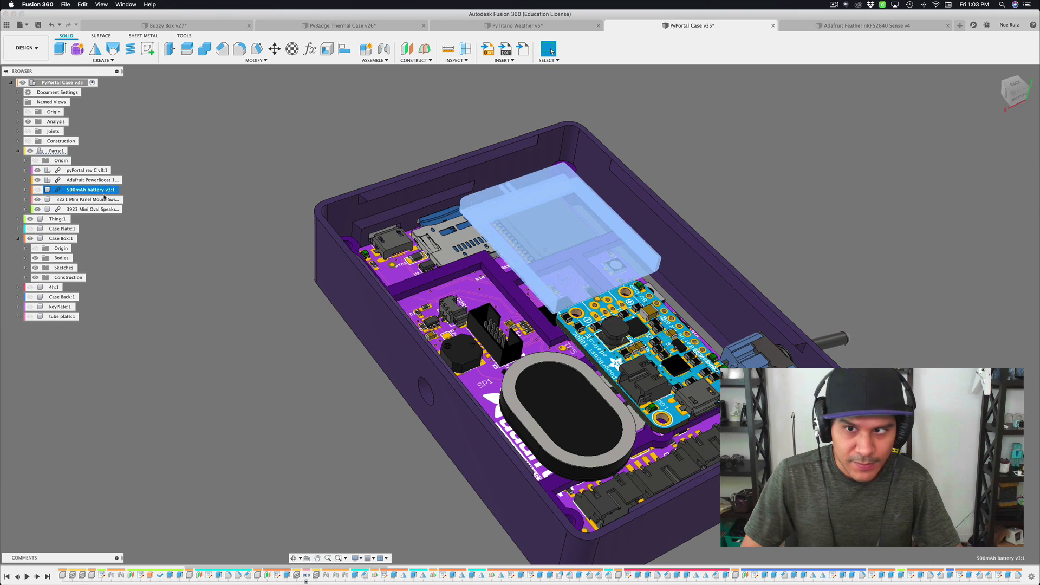
key("v")
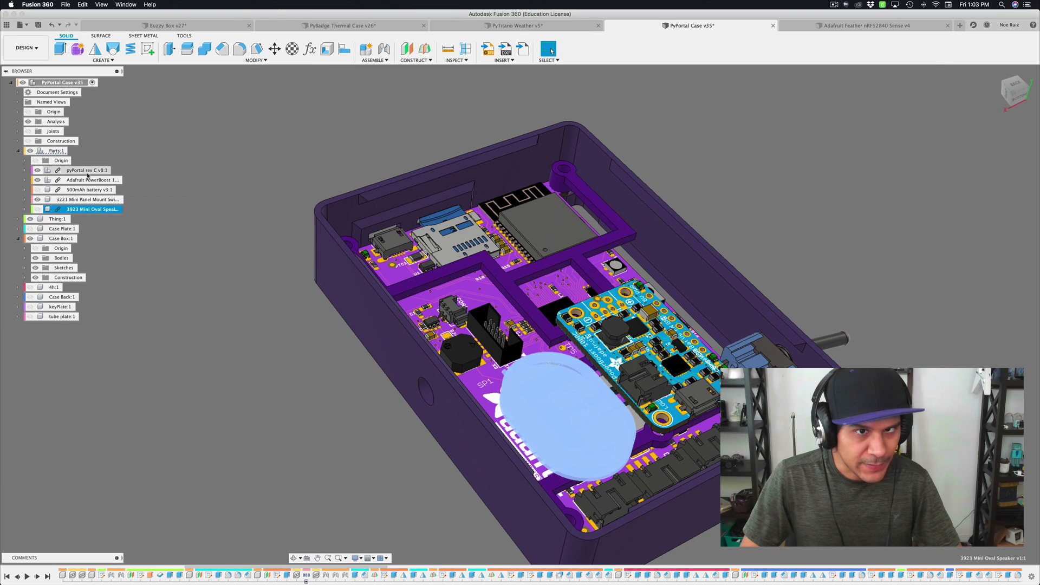
left_click(89, 191)
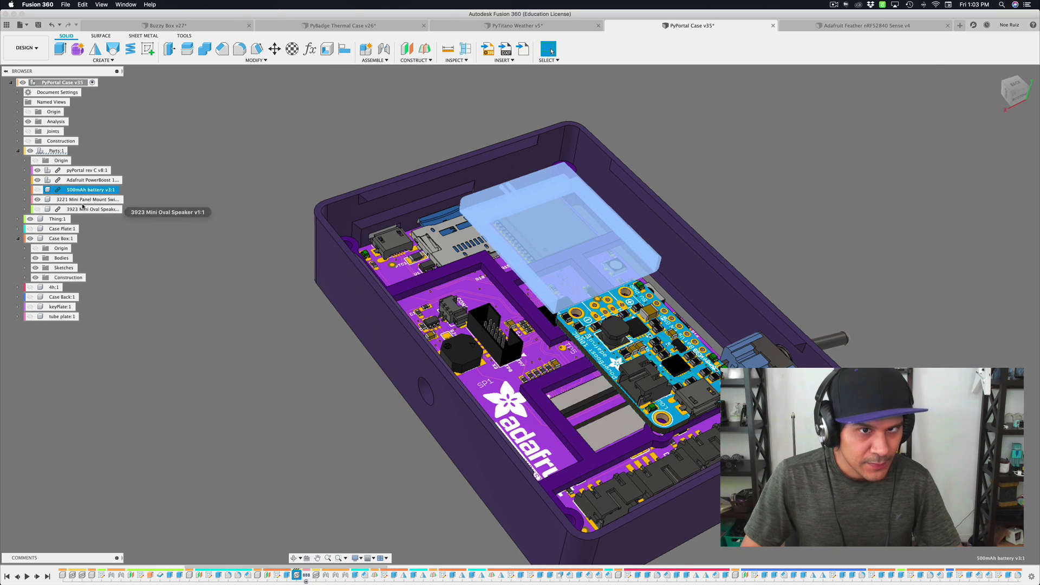
left_click(84, 200)
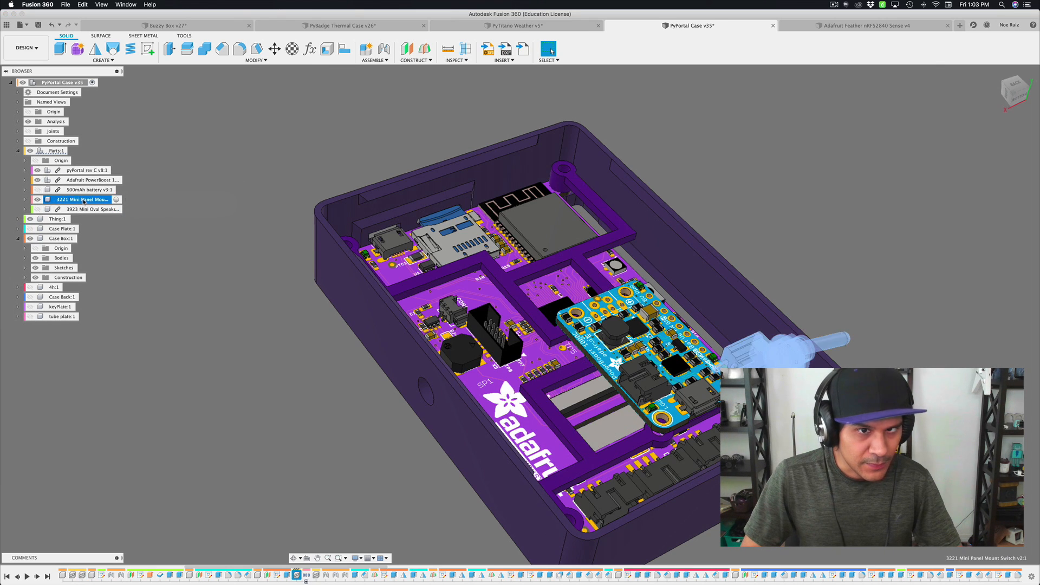
left_click(347, 314)
- Hide the Case Box component and inspect the mounting frame that holds the PowerBoost board above the PyPortal
left_click(29, 238)
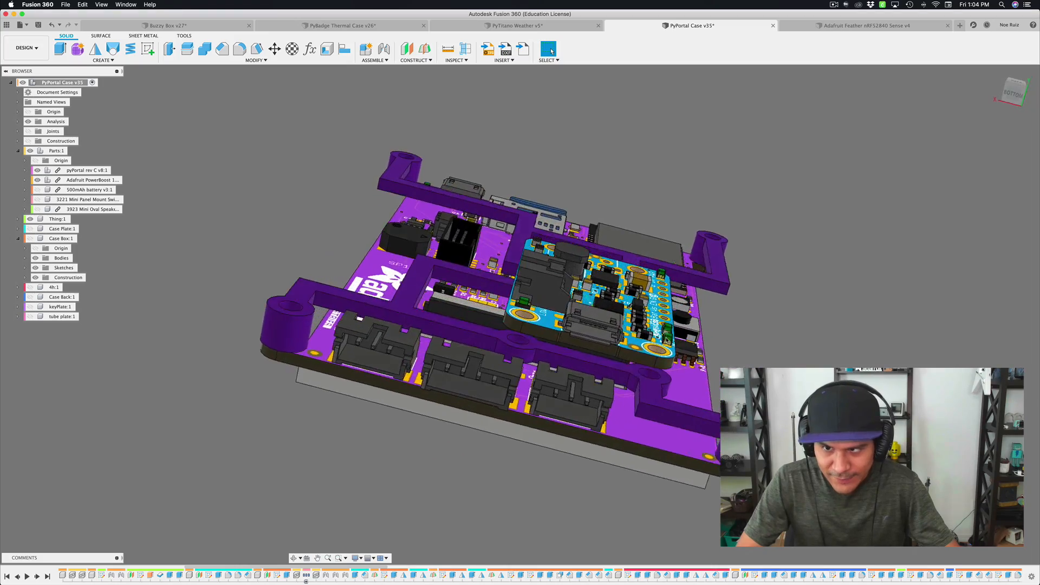
left_click(588, 399)
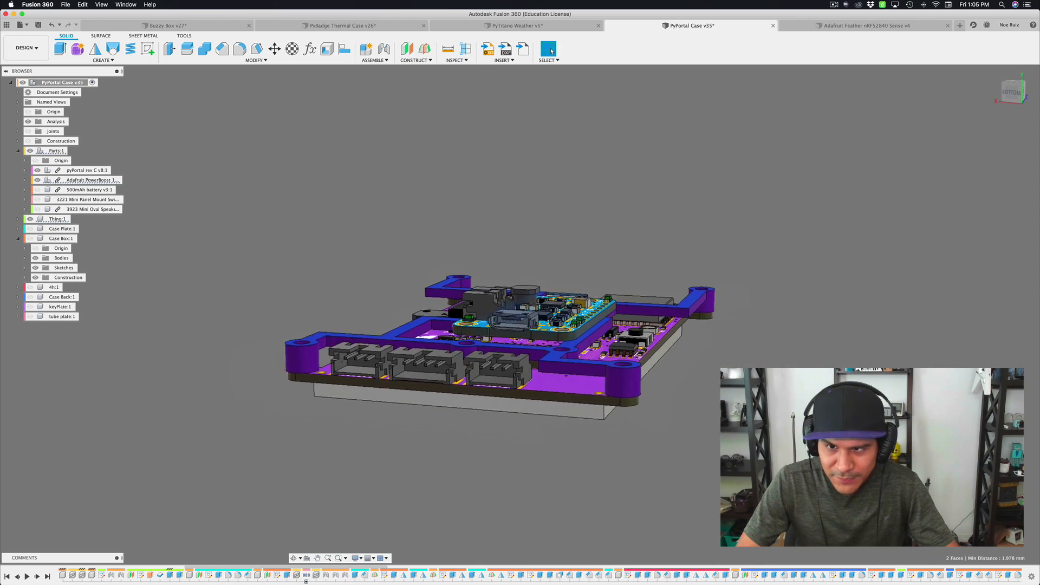
- Inspect how the mounting frame is routed around the components on the back of the PyPortal board
key("Escape")
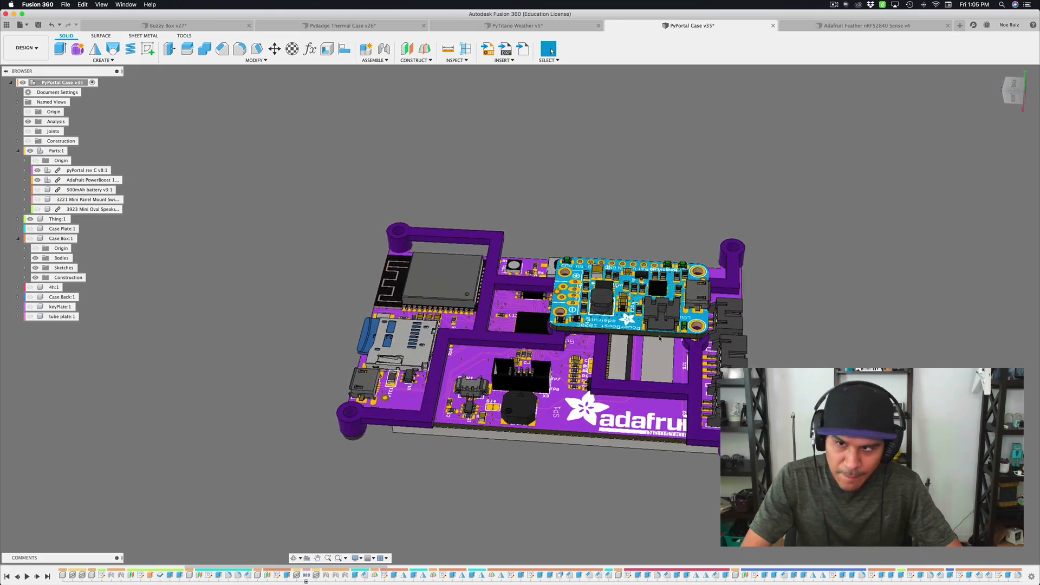
mouse_move(665, 339)
middle_mouse_down("shift")
mouse_move(665, 320)
mouse_move(665, 357)
mouse_move(650, 346)
mouse_move(665, 339)
middle_mouse_up("shift")
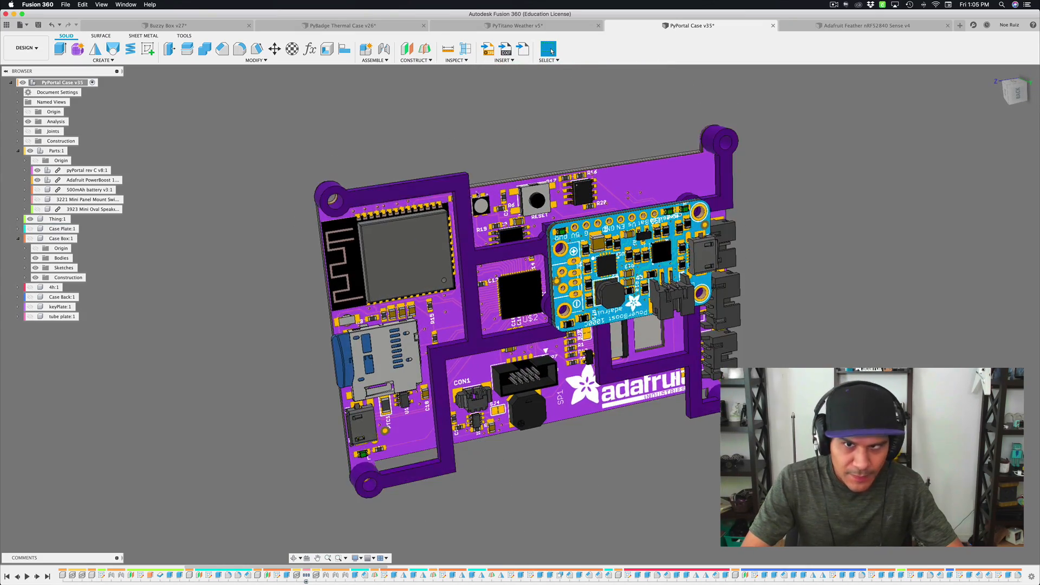
scroll(390, 230, "up", 4)
scroll(390, 230, "down", 4)
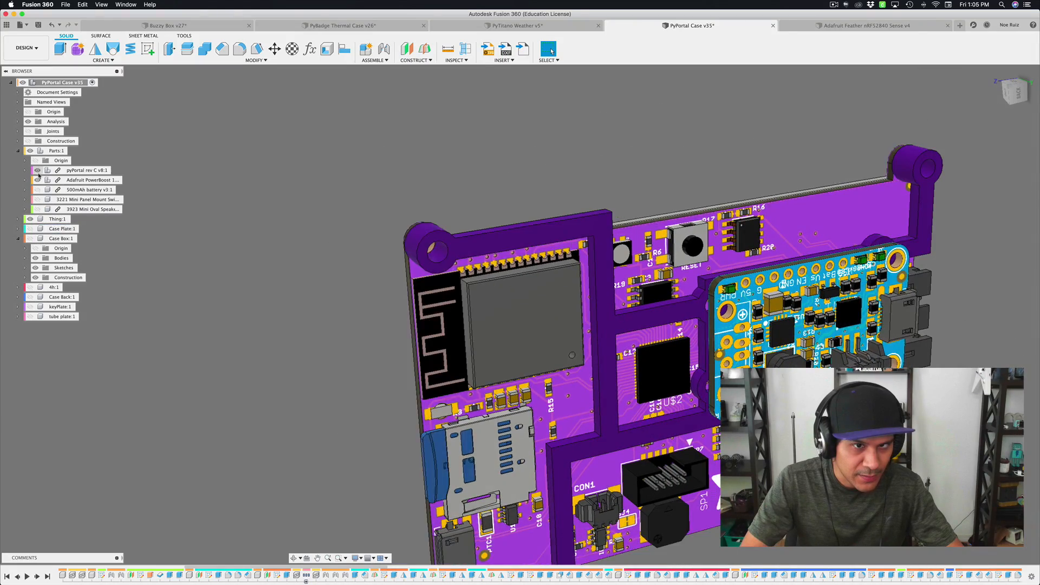
- Show the Case Box component again and inspect how the PyPortal and frame line up with its corner mounting holes
left_click(30, 239)
mouse_move(30, 239)
middle_mouse_down("shift")
mouse_move(119, 249)
mouse_move(42, 240)
middle_mouse_up("shift")
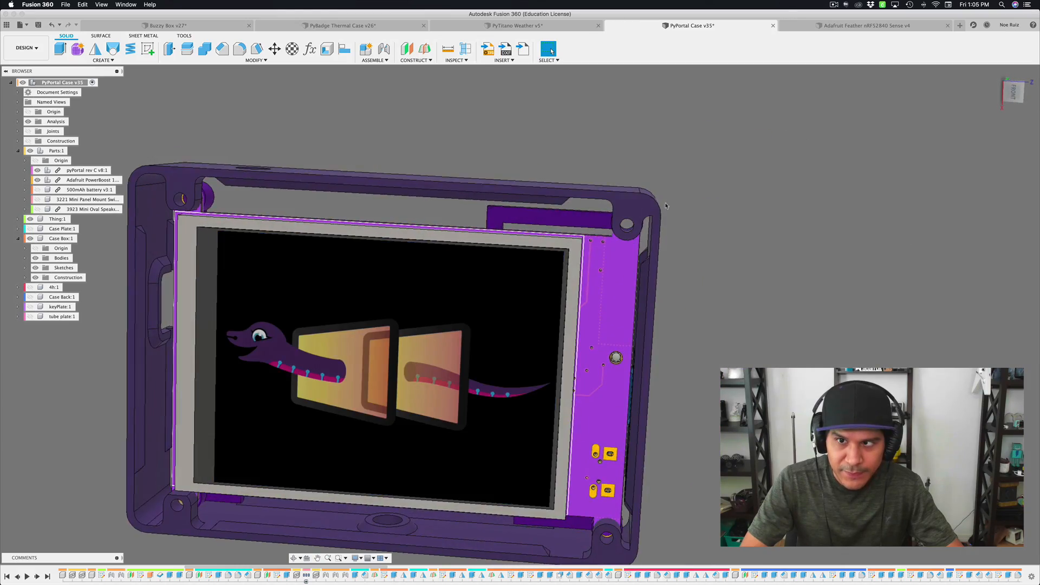
scroll(631, 209, "up", 5)
scroll(624, 223, "down", 5)
middle_click_drag(623, 224, 37, 273, "shift")
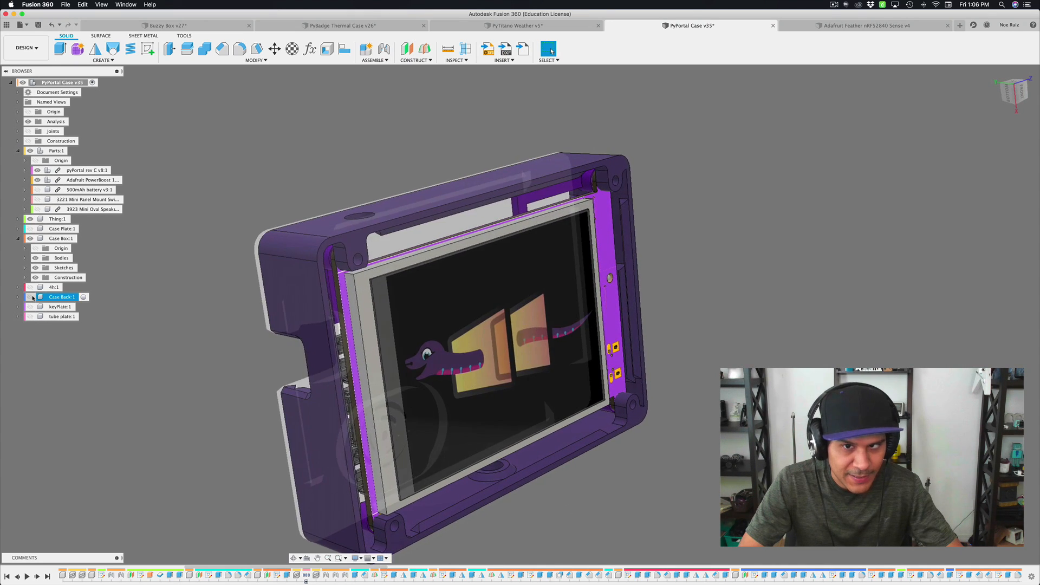
- Show the Case Back and inspect the enclosure's interior with the Section1 analysis switched on, then switch it off
left_click(31, 297)
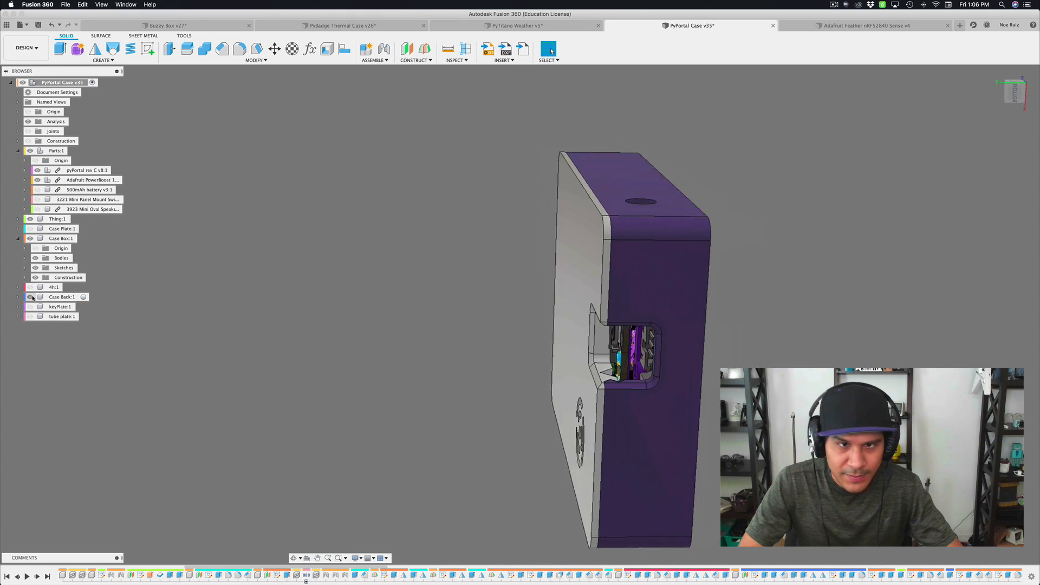
left_click(18, 122)
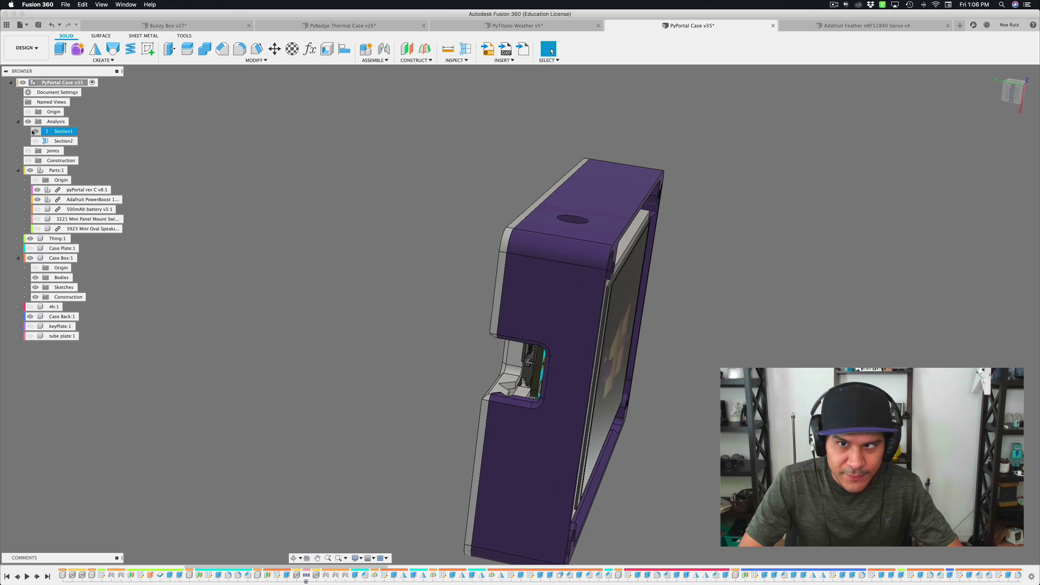
left_click(35, 131)
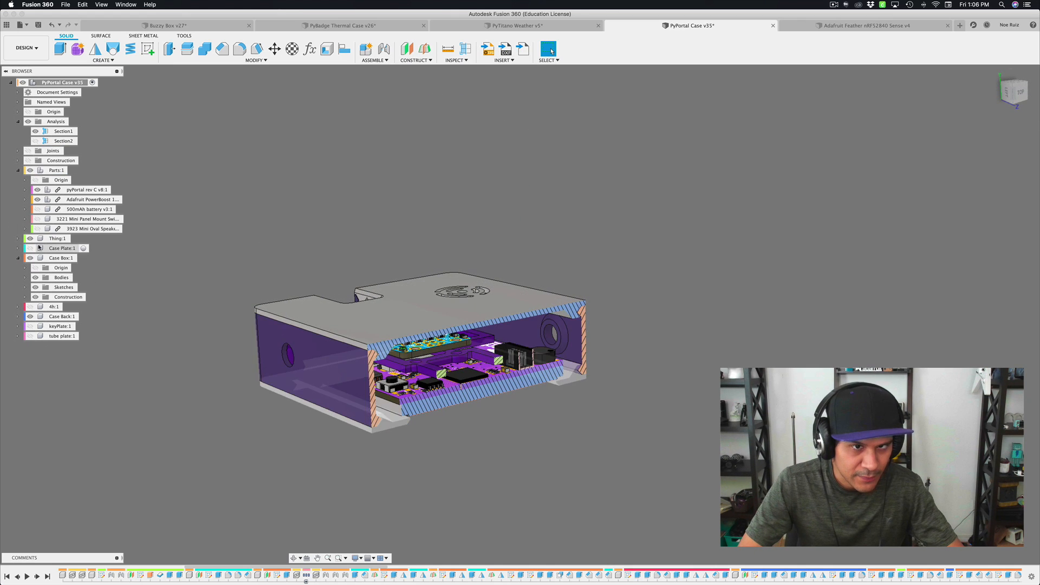
left_click(35, 132)
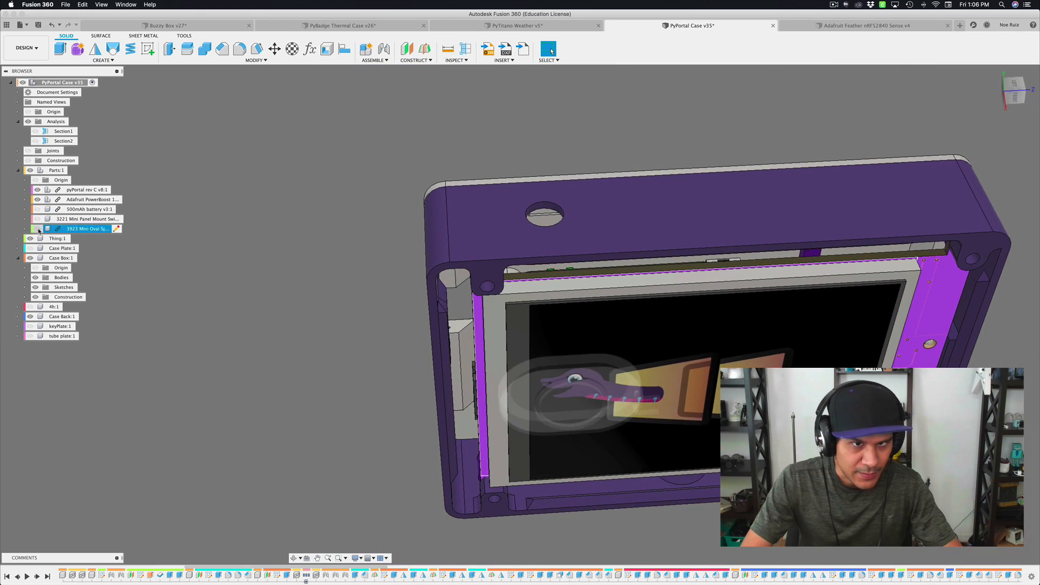
- Switch to the PyBadge Thermal Case design and show its electronics with the cover, microUSB connector and metal ball button hidden
left_click(274, 26)
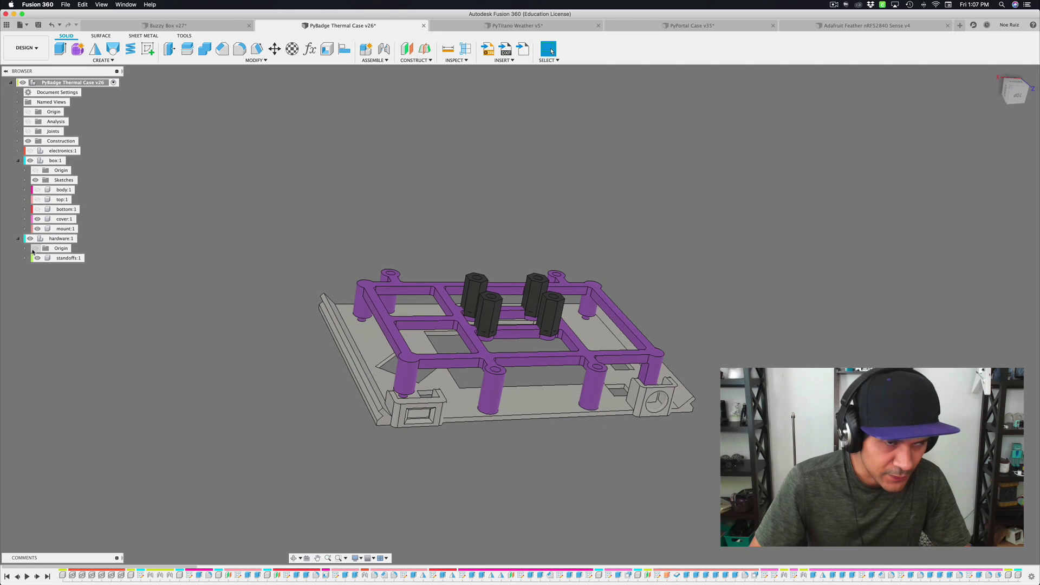
left_click(18, 151)
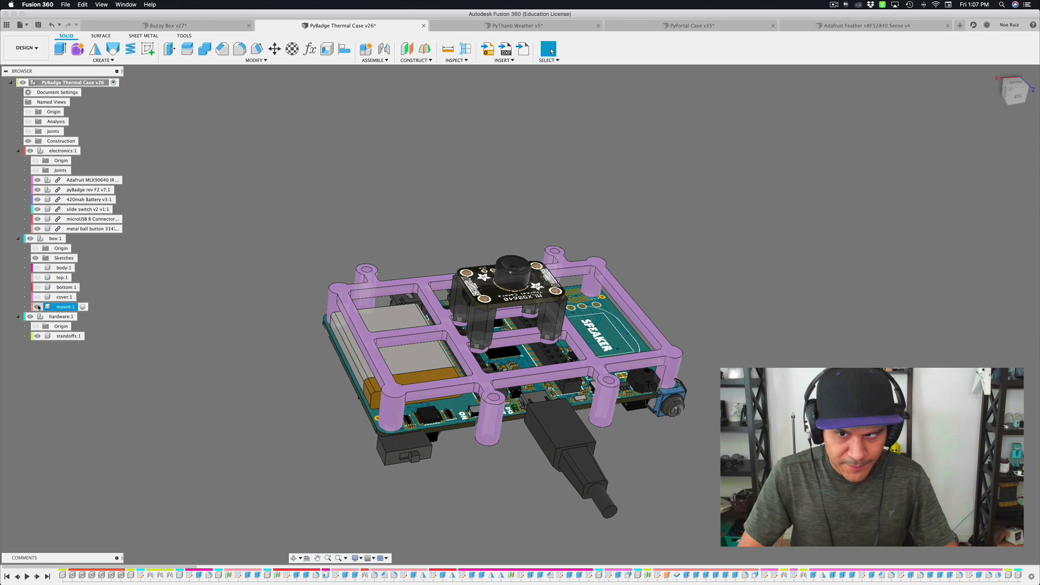
middle_click_drag(635, 289, 622, 289, "shift")
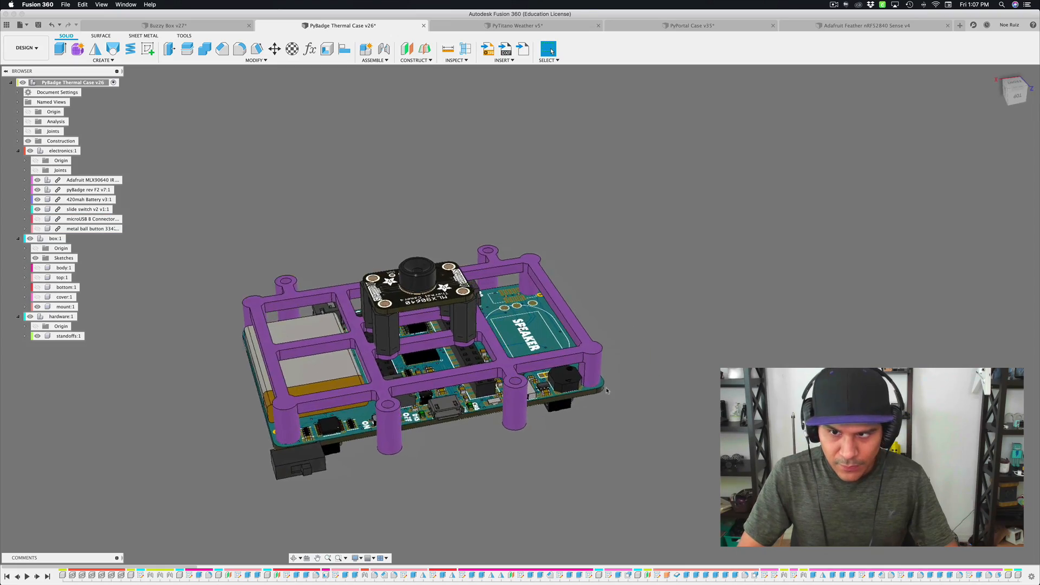
- Inspect the mount frame and the thermal camera's standoffs above the PyBadge from several angles, ending in the home view
middle_click_drag(607, 391, 626, 317, "shift")
scroll(572, 397, "up", 10)
middle_click_drag(119, 303, 1001, 78)
scroll(245, 314, "up", 5)
scroll(244, 314, "up", 4)
scroll(537, 309, "down", 5)
left_click(998, 74)
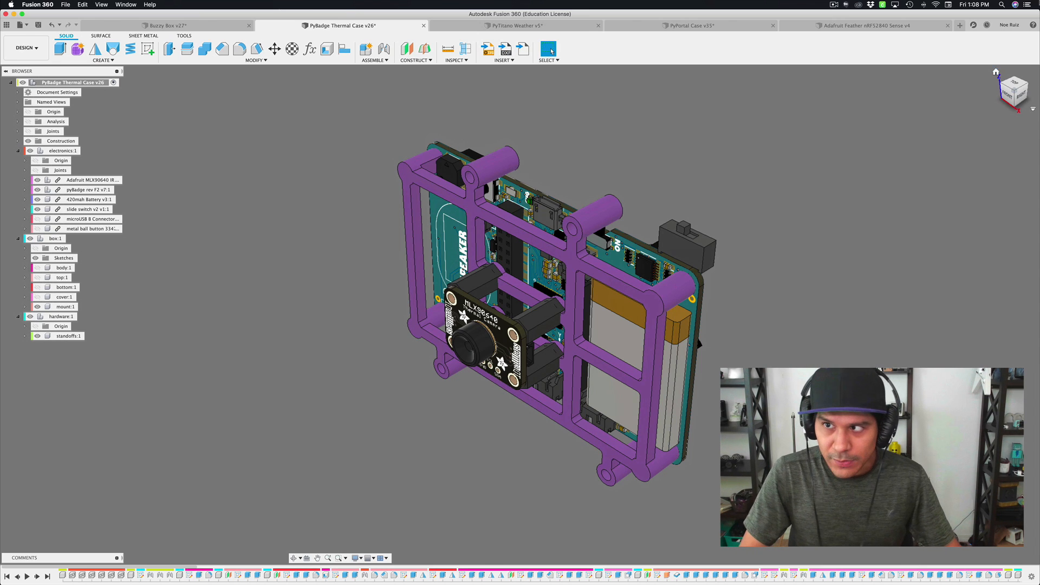
- Create a new design and save it as PCB Mount LXL in the LXL Tutorials folder
left_click(960, 26)
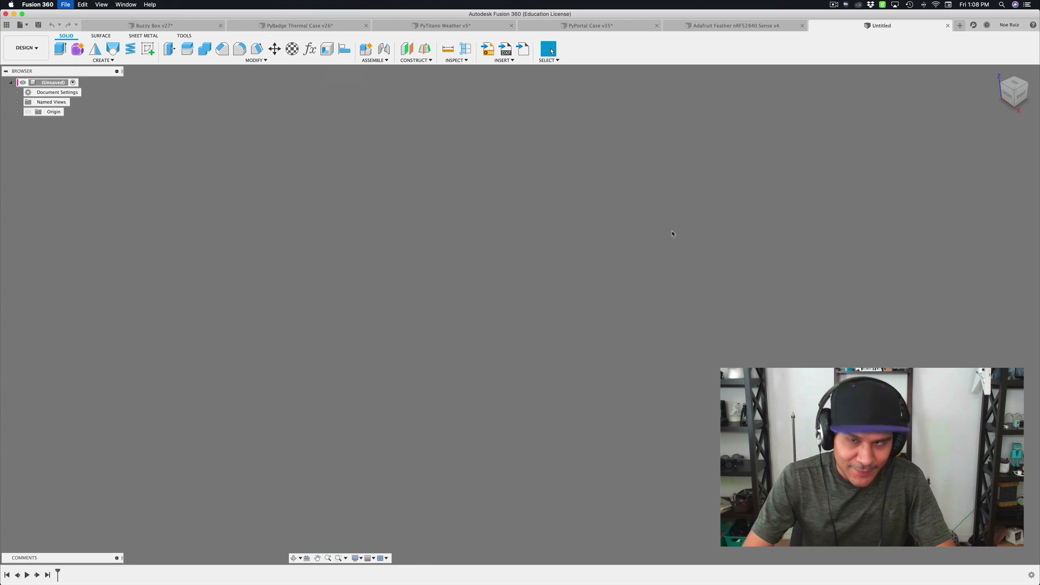
key("super+s")
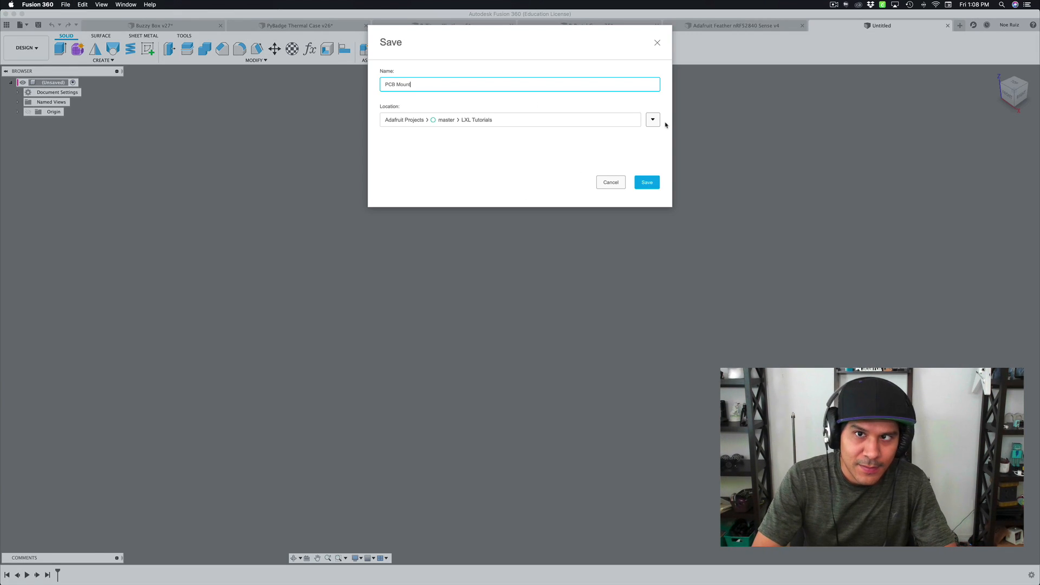
type("PCB Mount LXL")
key("Return")
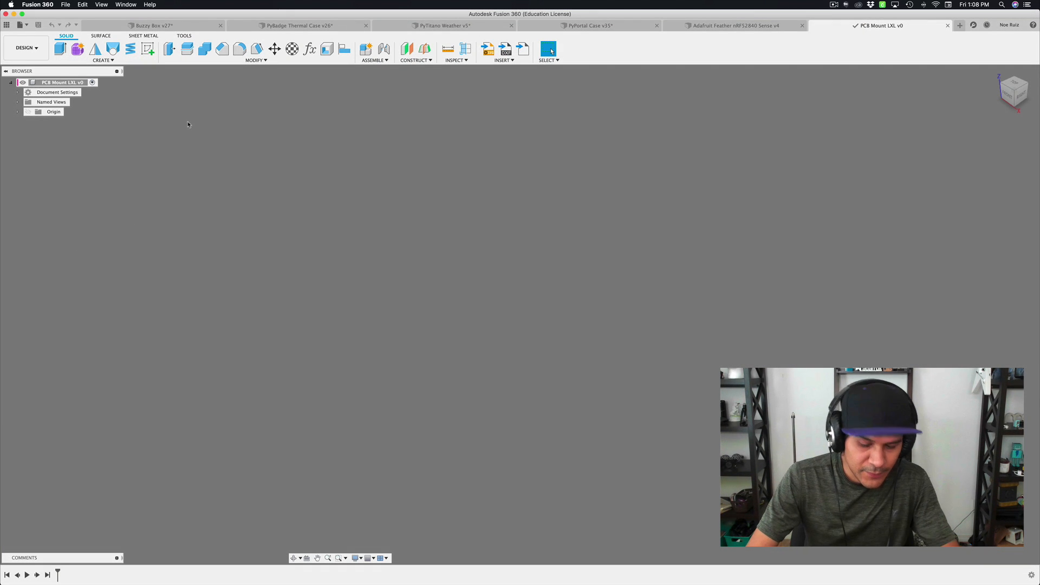
- Create a new empty component and start a sketch in it on the horizontal origin plane
key("n")
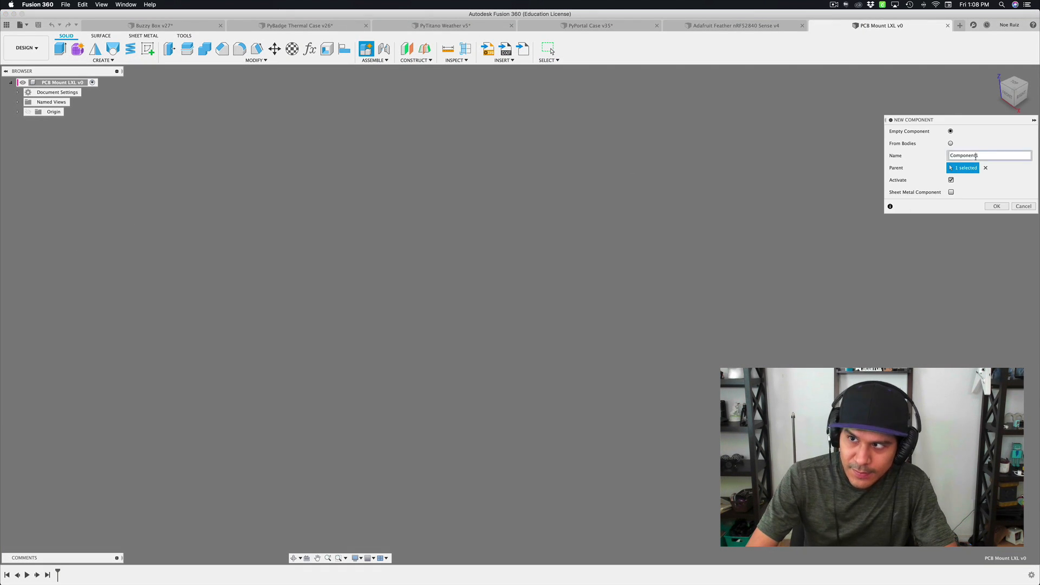
key("Return")
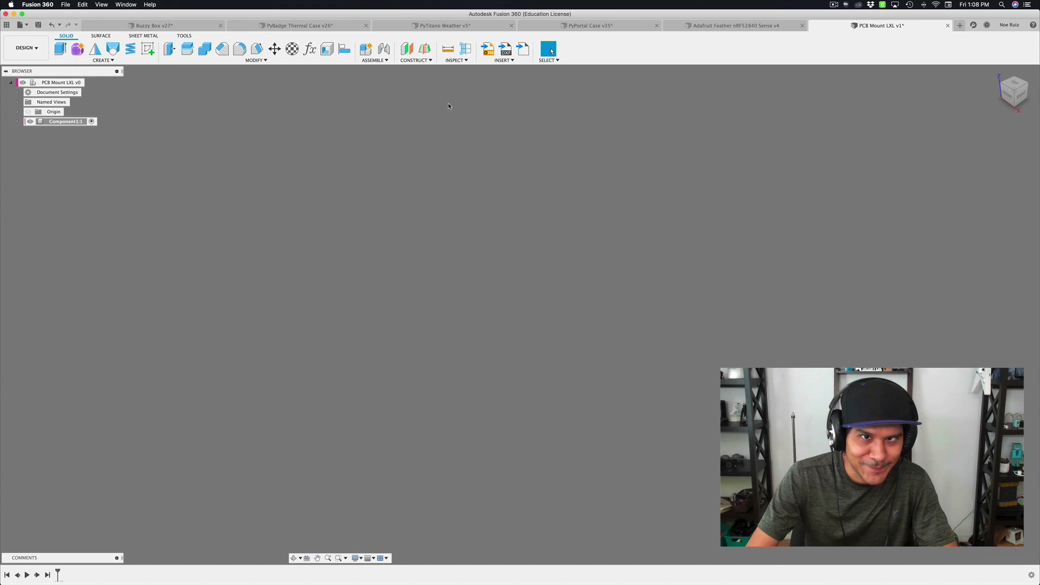
left_click(149, 47)
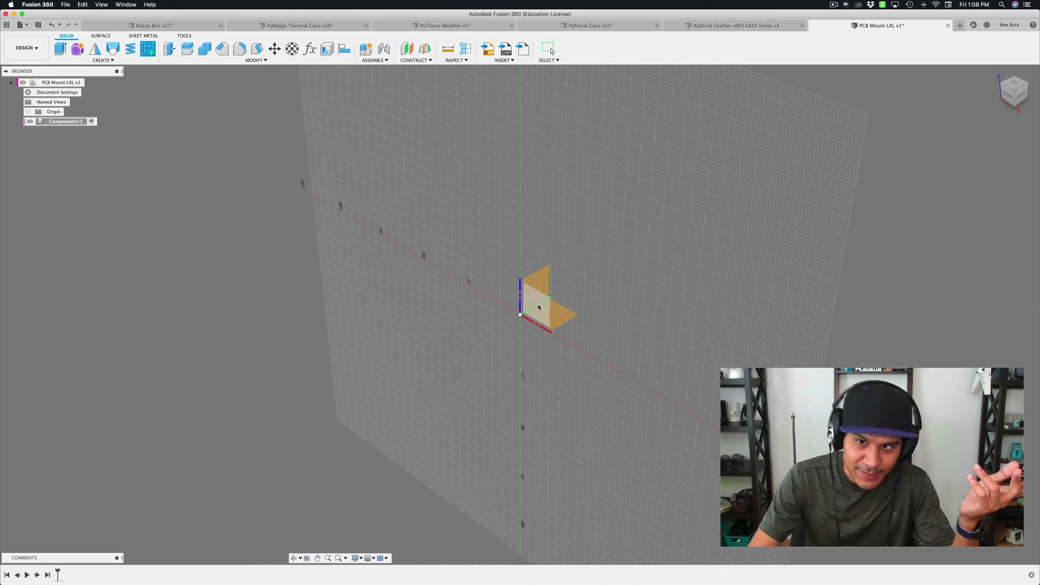
left_click(566, 314)
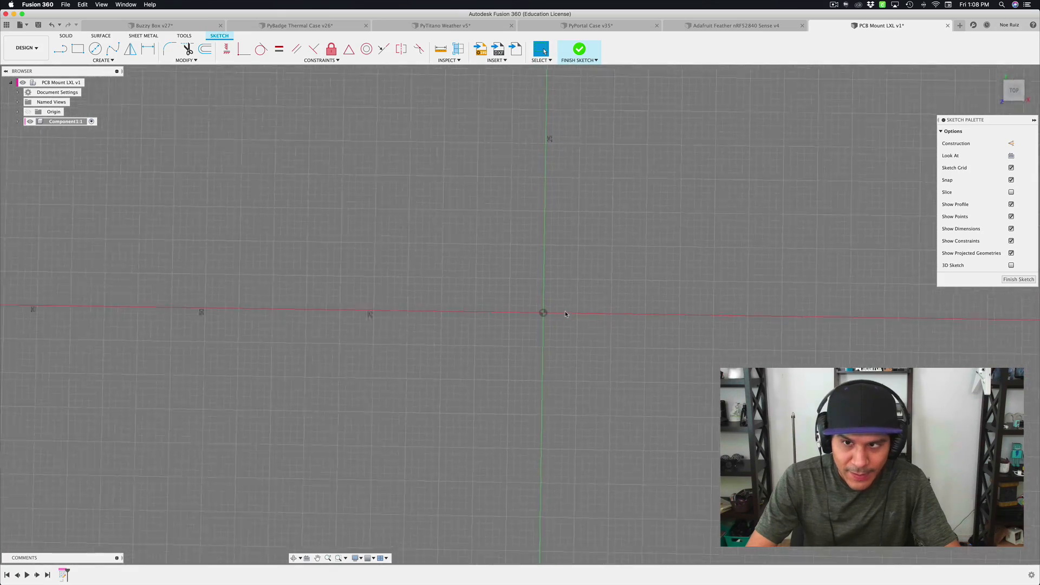
- Add the user parameters width and length, each set to 60 mm
key("shift+p")
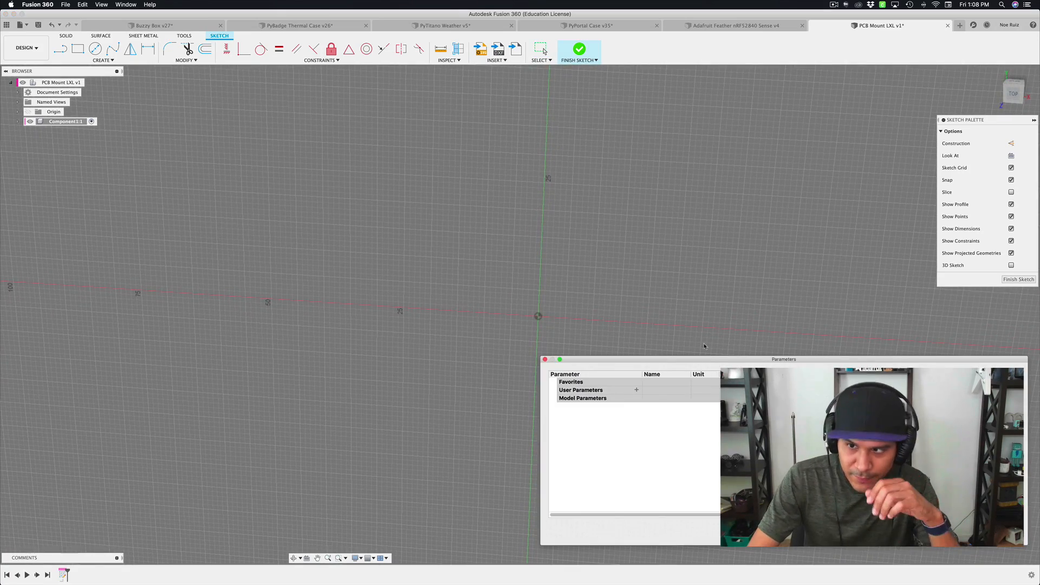
left_click_drag(710, 359, 611, 264)
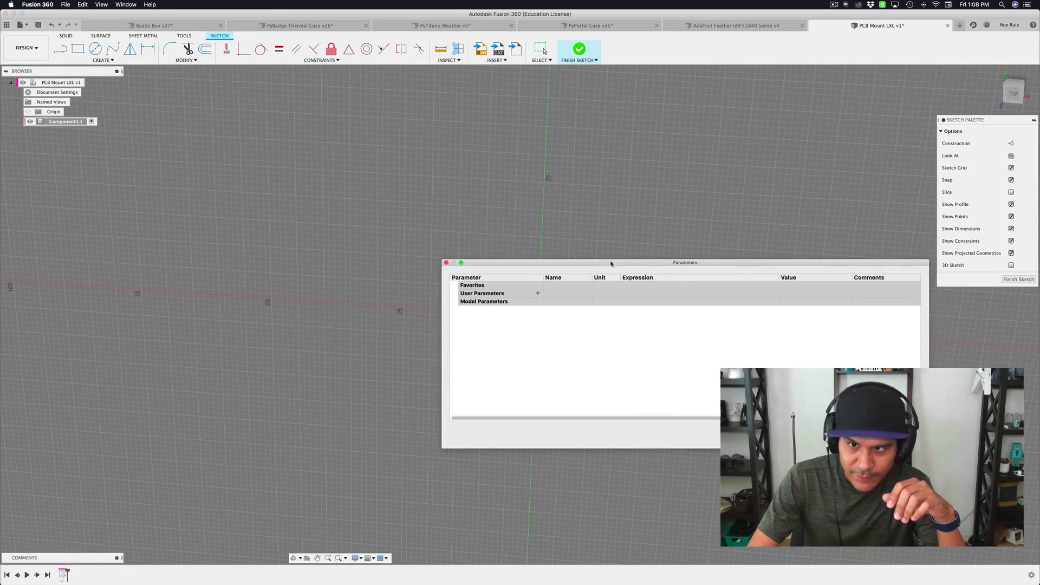
left_click(537, 293)
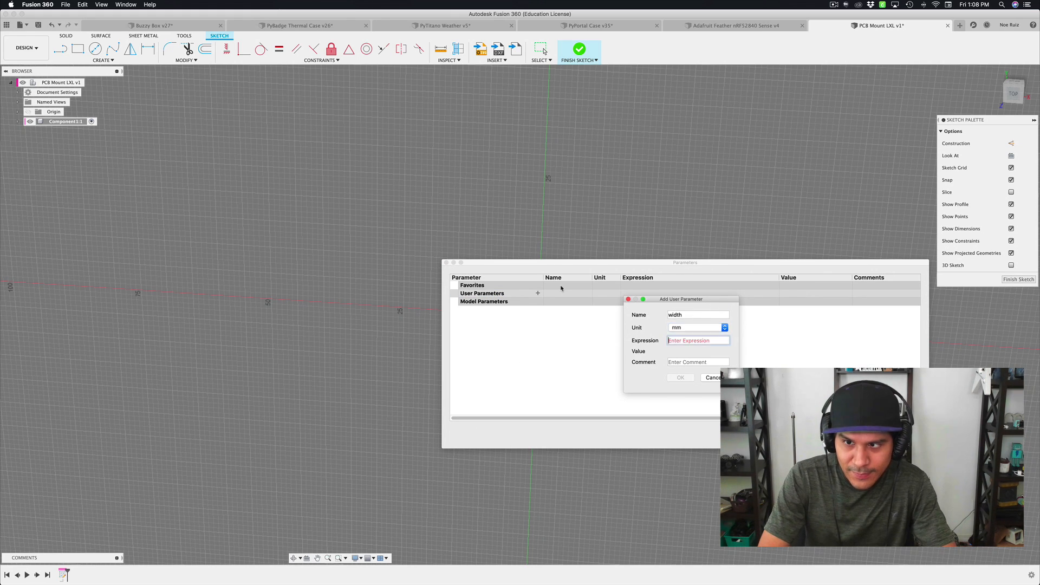
type("60")
key("Return")
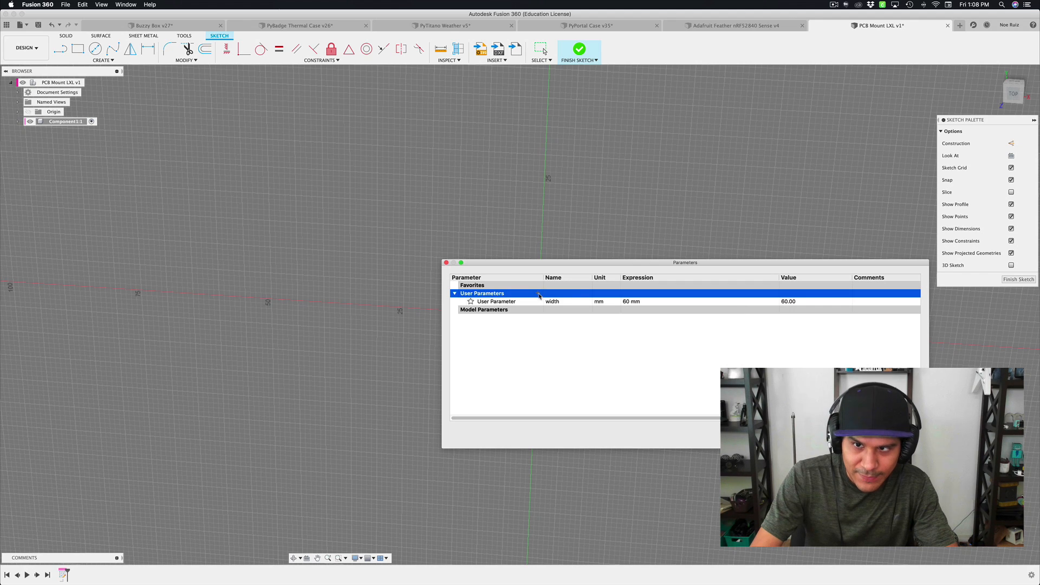
left_click(538, 294)
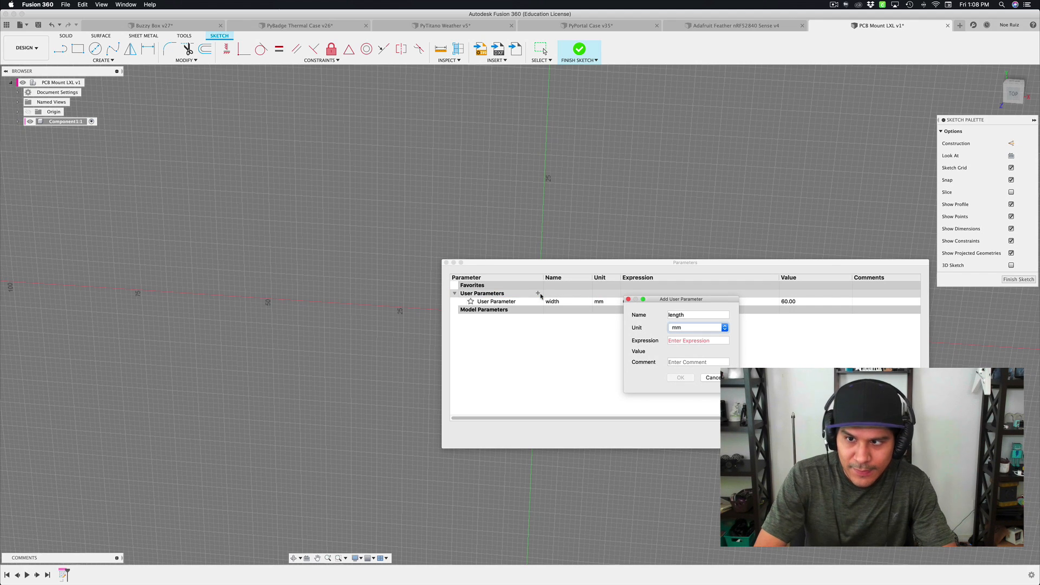
key("Return")
- Add the user parameters thickness at 1.5 mm and gap at 0.2 mm
left_click(539, 294)
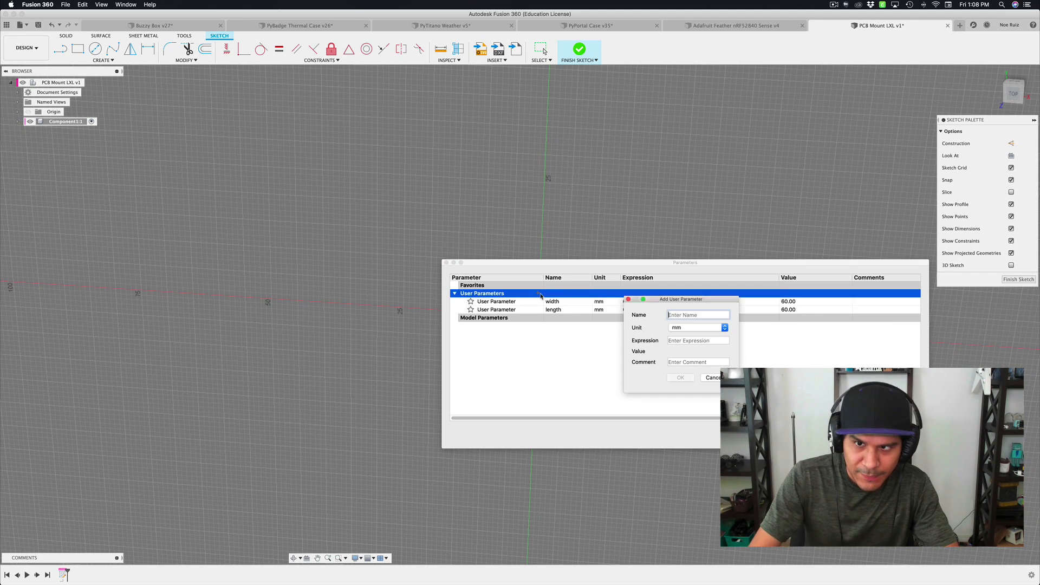
type("thickness")
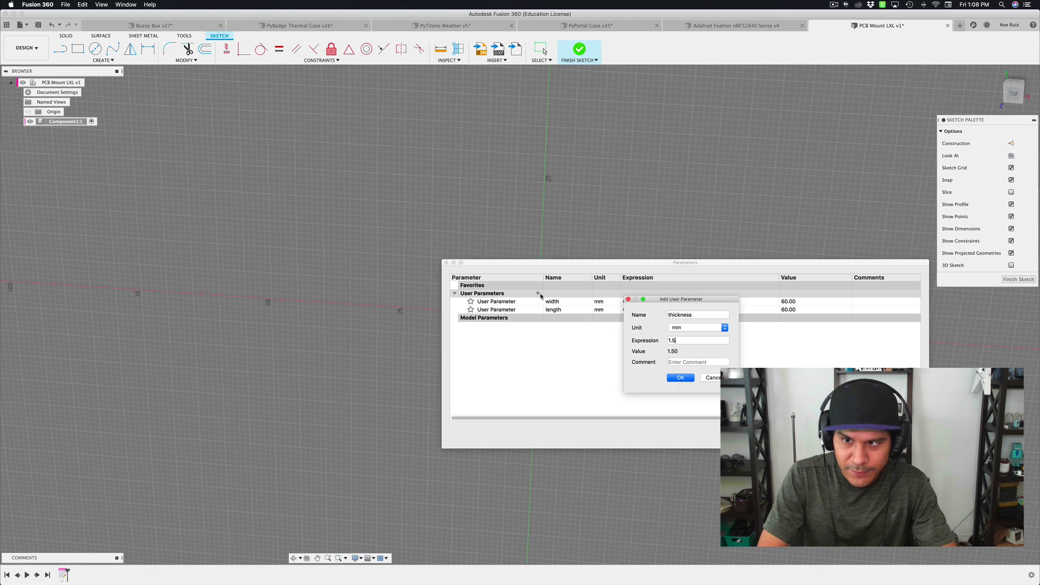
key("Return")
left_click(540, 294)
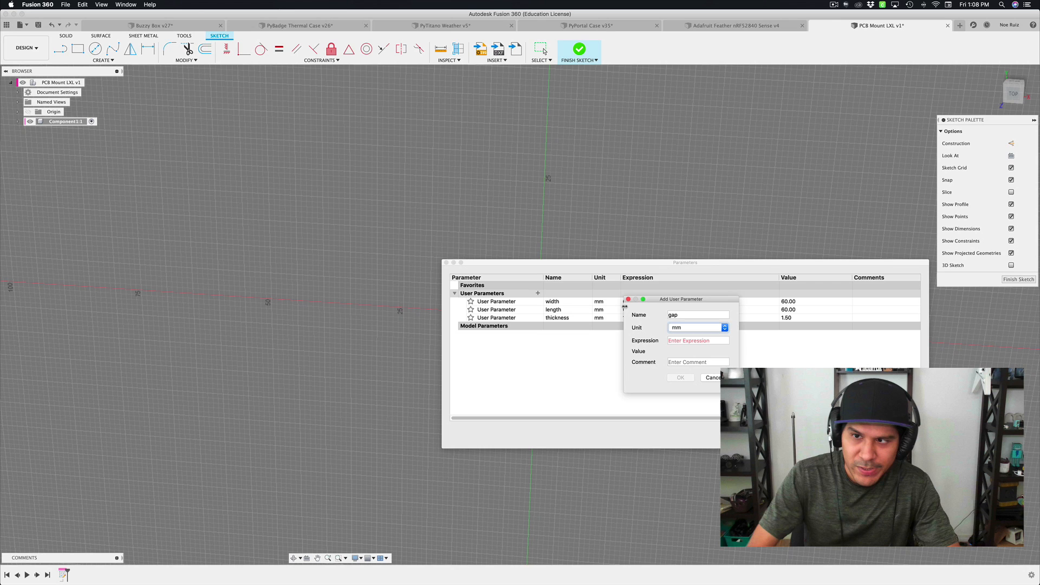
key("Tab")
type("0.2")
key("Return")
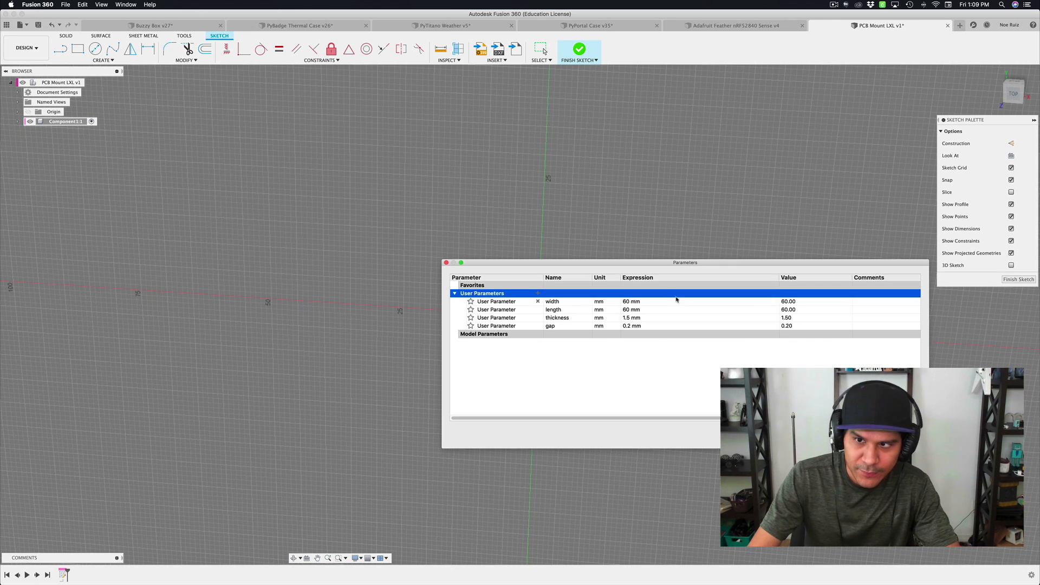
- Add a user parameter M3hole set to 3.5 mm and close the parameters list
left_click(539, 294)
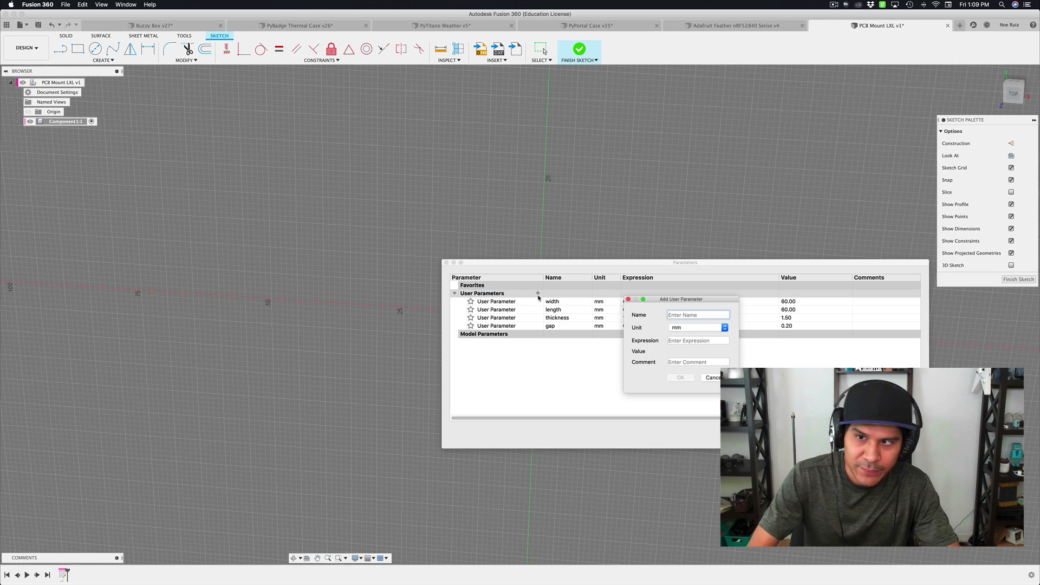
type("M3hole")
key("Tab")
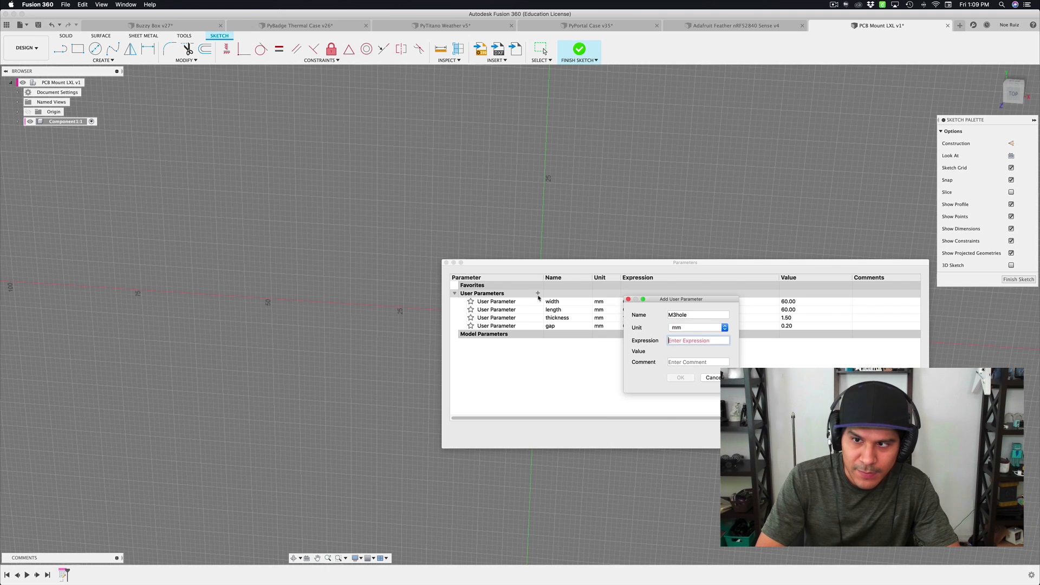
type("3.5")
key("Return")
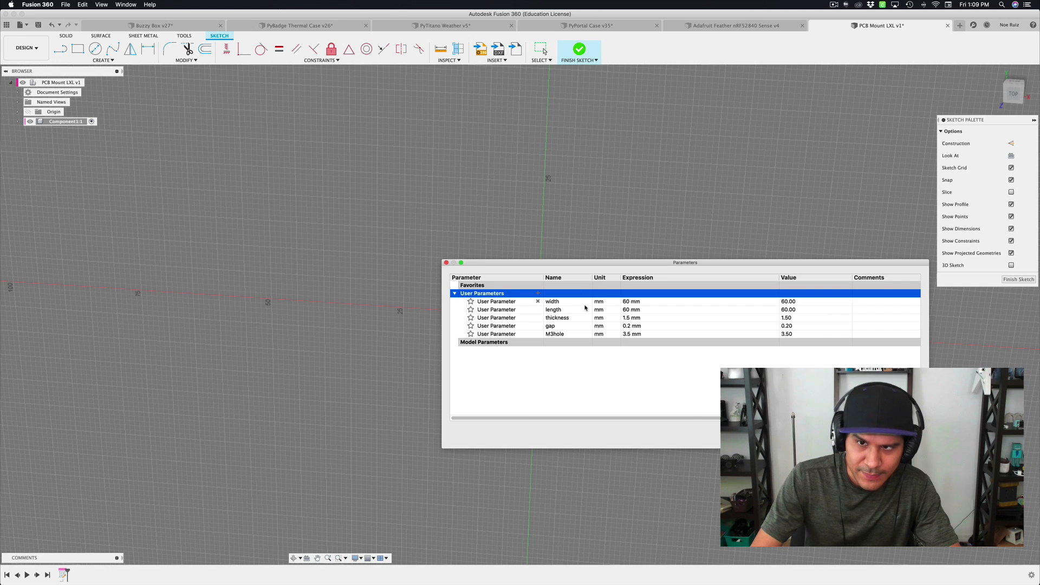
key("Return")
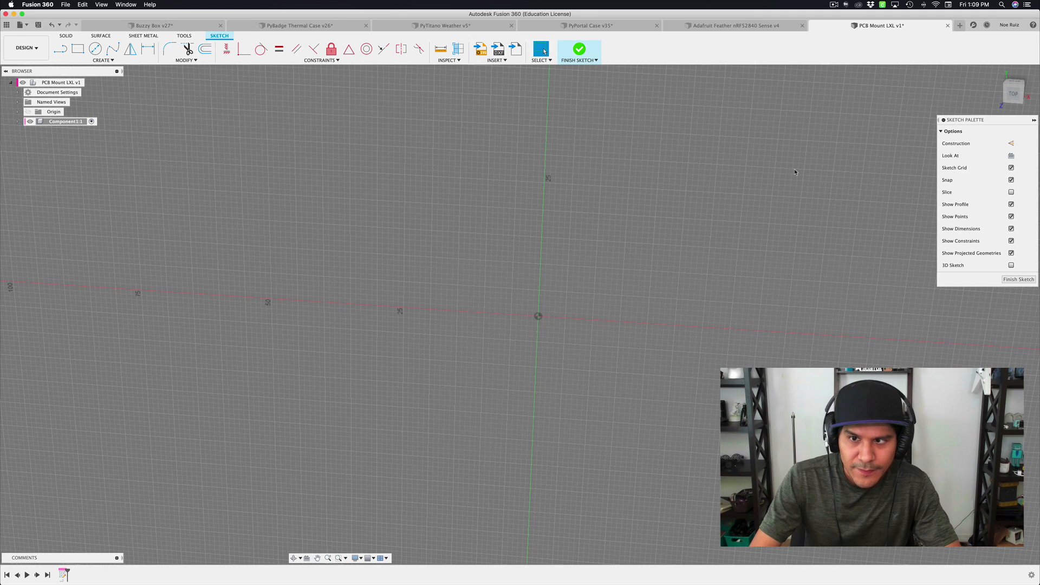
- Sketch a two-point rectangle around the origin, viewed squarely from the top
left_click(1015, 99)
key("r")
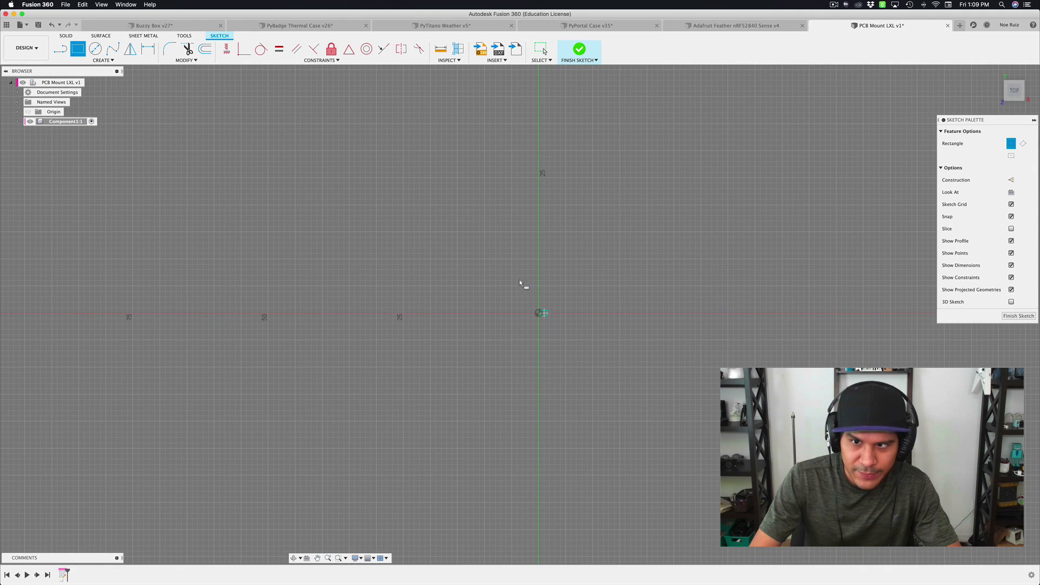
left_click(463, 211)
left_click(696, 433)
key("Escape")
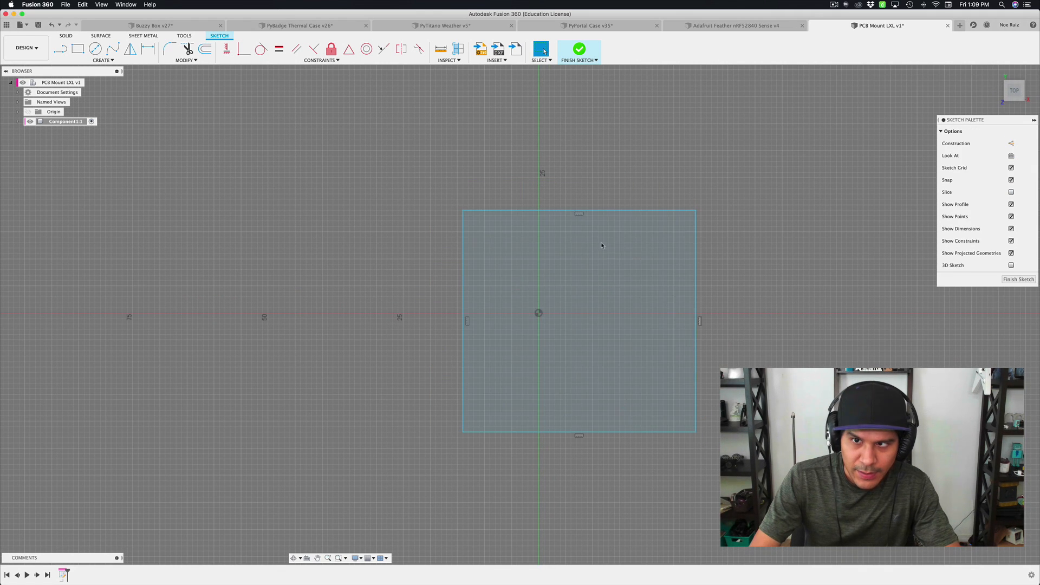
- Dimension the rectangle's horizontal and vertical sides to 60 mm each using the width and length parameters
key("d")
left_click(530, 211)
left_click(525, 194)
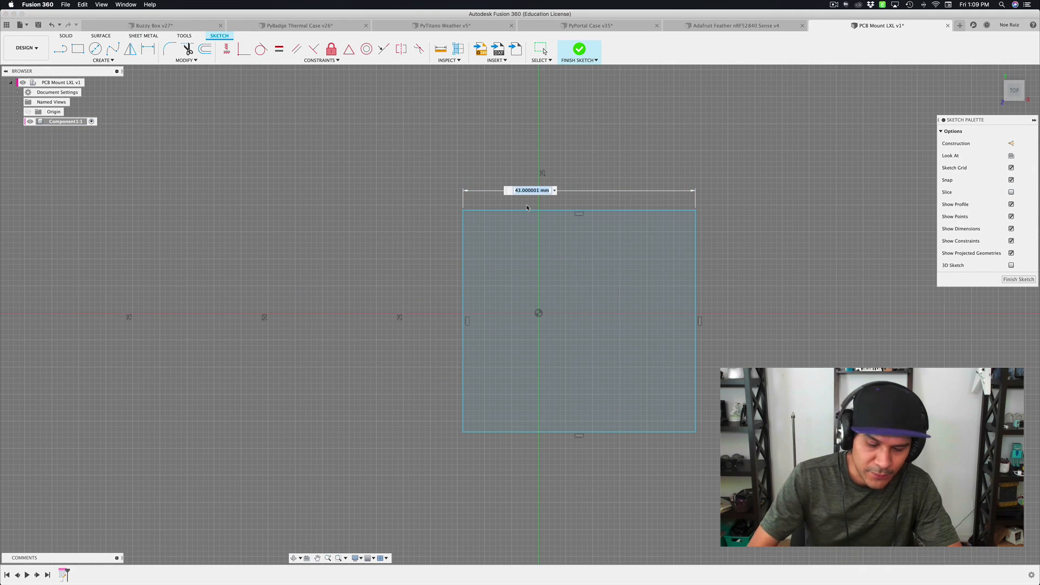
type("60")
key("Return")
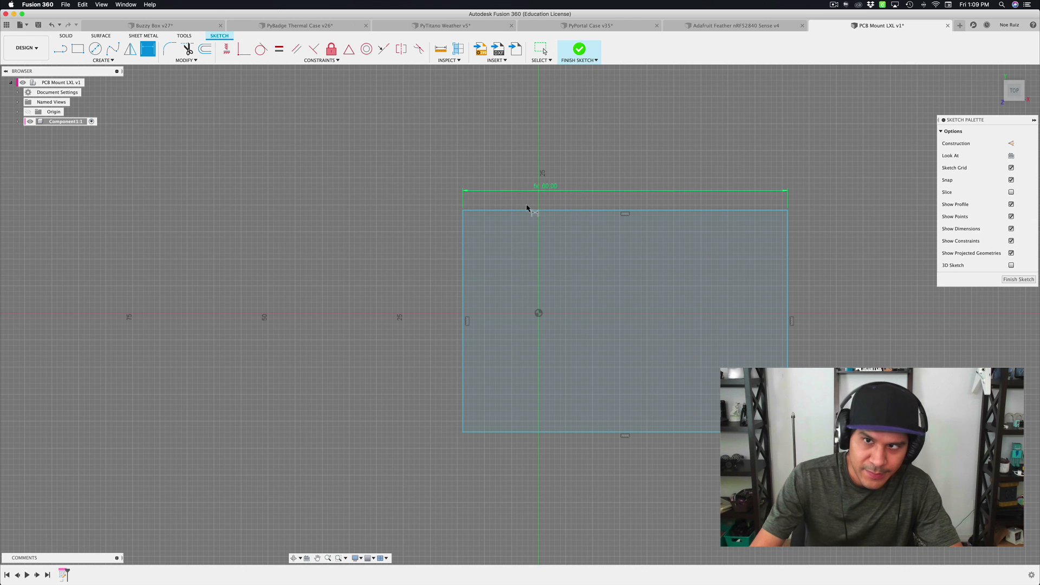
left_click(464, 230)
left_click(406, 245)
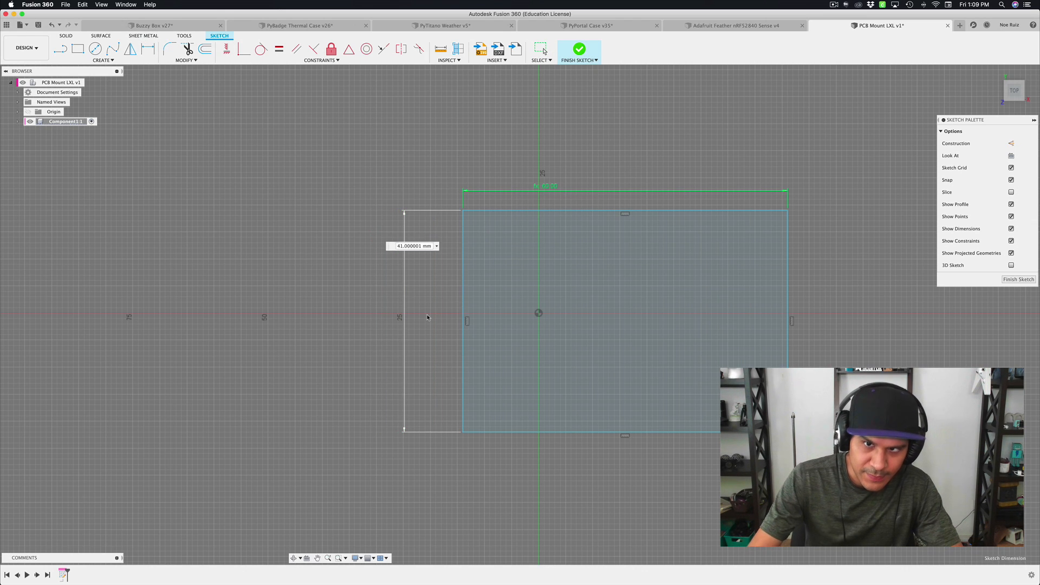
type("60")
key("Return")
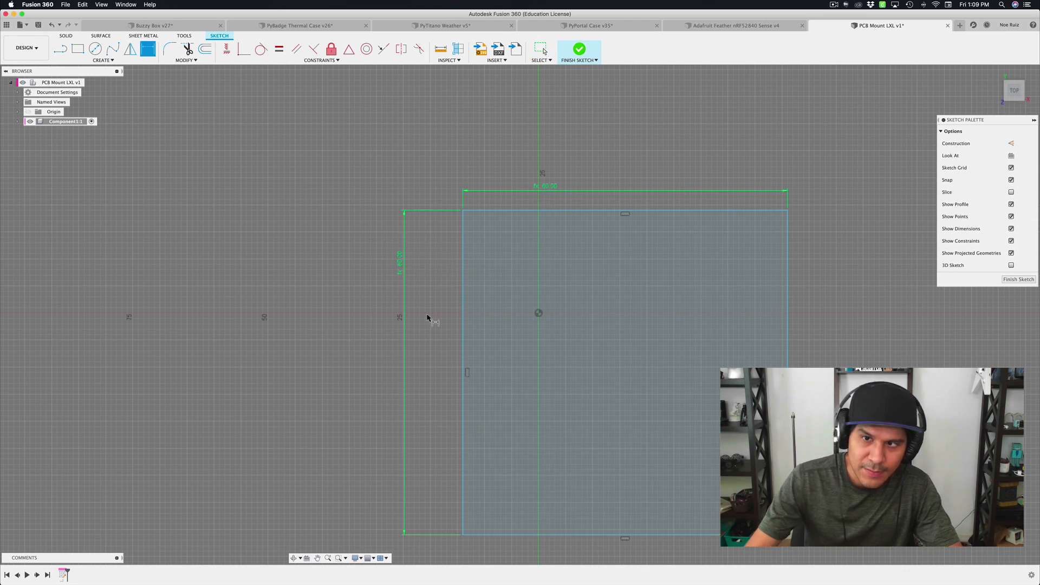
key("Escape")
left_click(619, 293)
key("Escape")
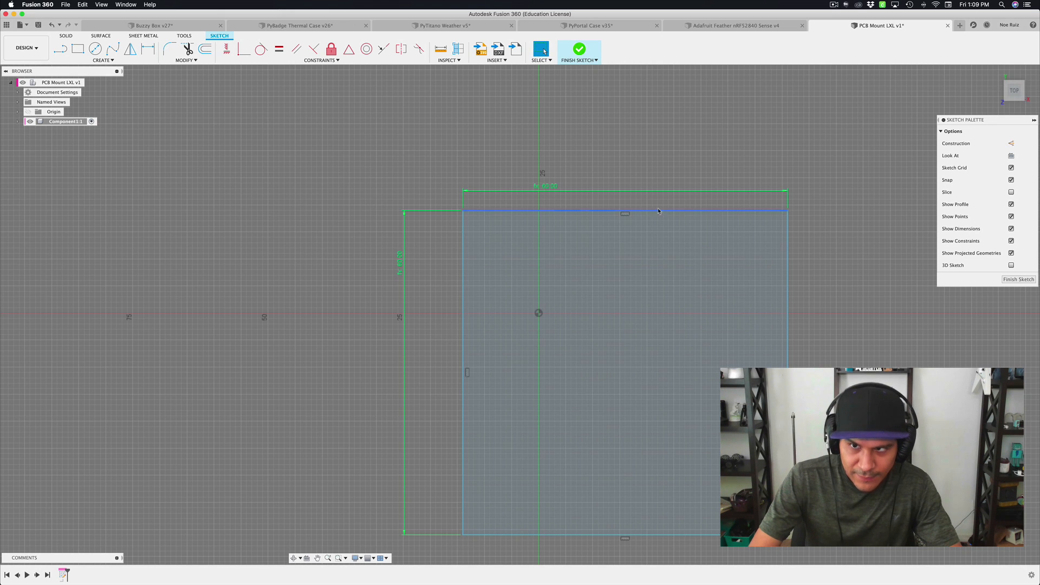
- Move the dimensioned rectangle freely around the origin to test that its position is unconstrained
left_click_drag(658, 211, 564, 195)
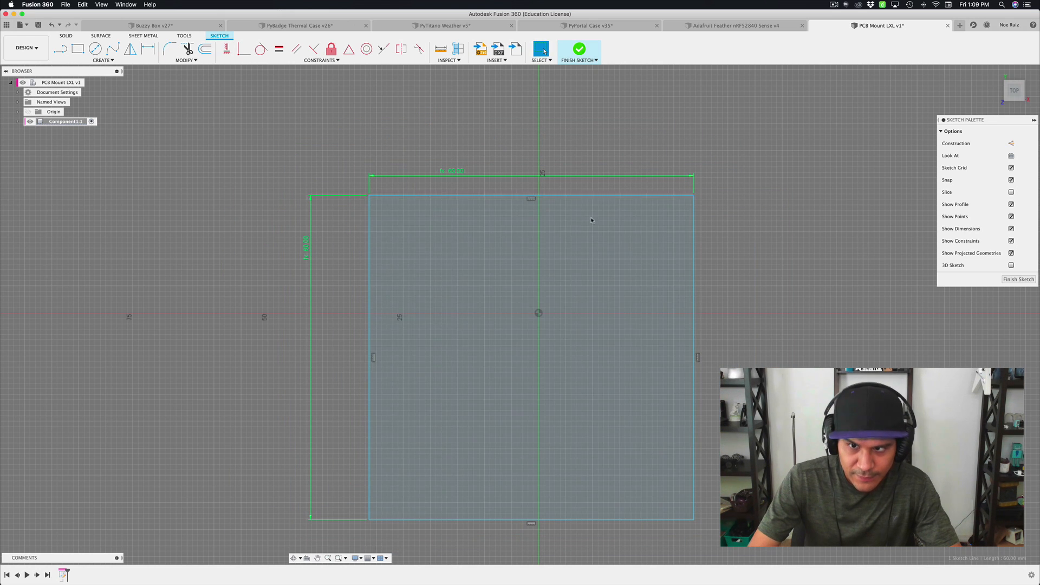
scroll(539, 311, "up", 1)
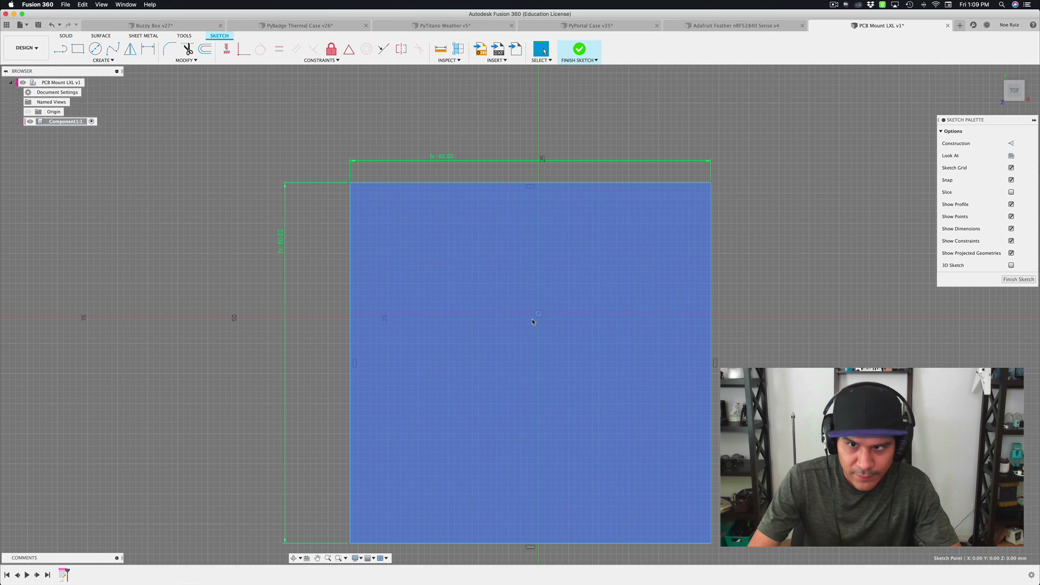
scroll(532, 321, "up", 1)
left_click(534, 315)
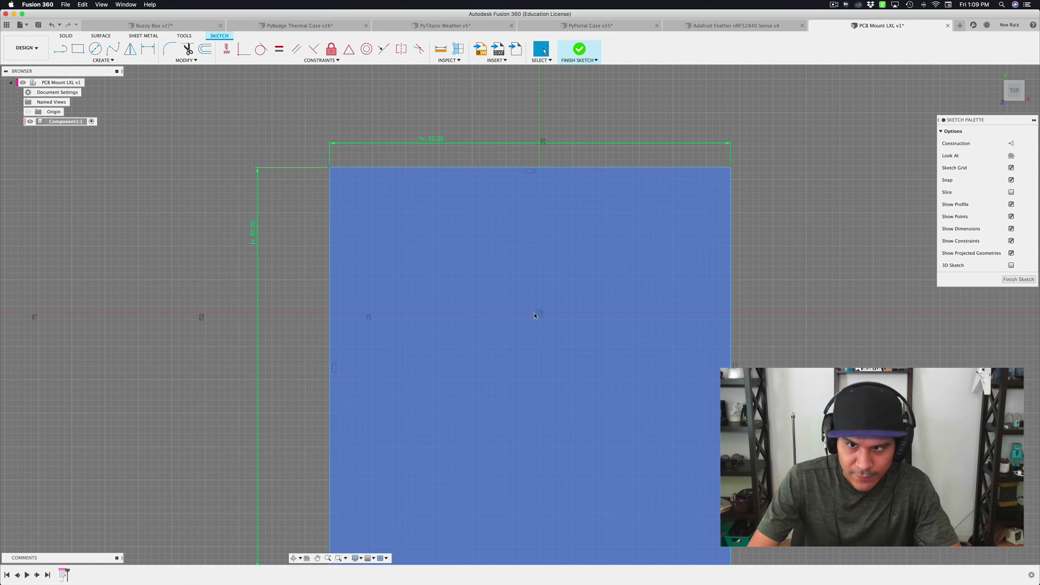
left_click_drag(493, 168, 559, 116)
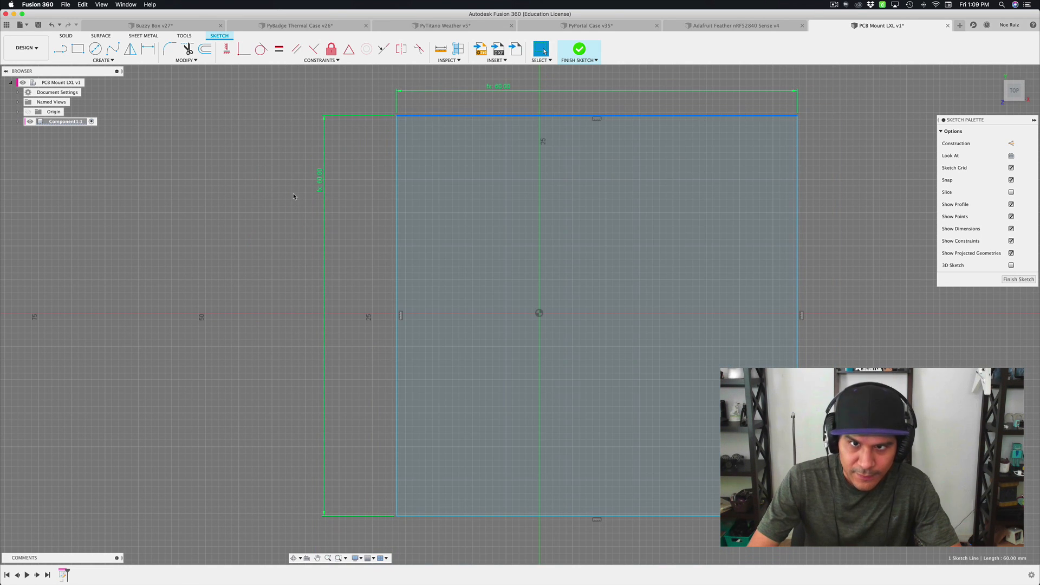
key("Escape")
- Sketch two connected lines from the top edge's midpoint to the origin and on to the right edge's midpoint
key("l")
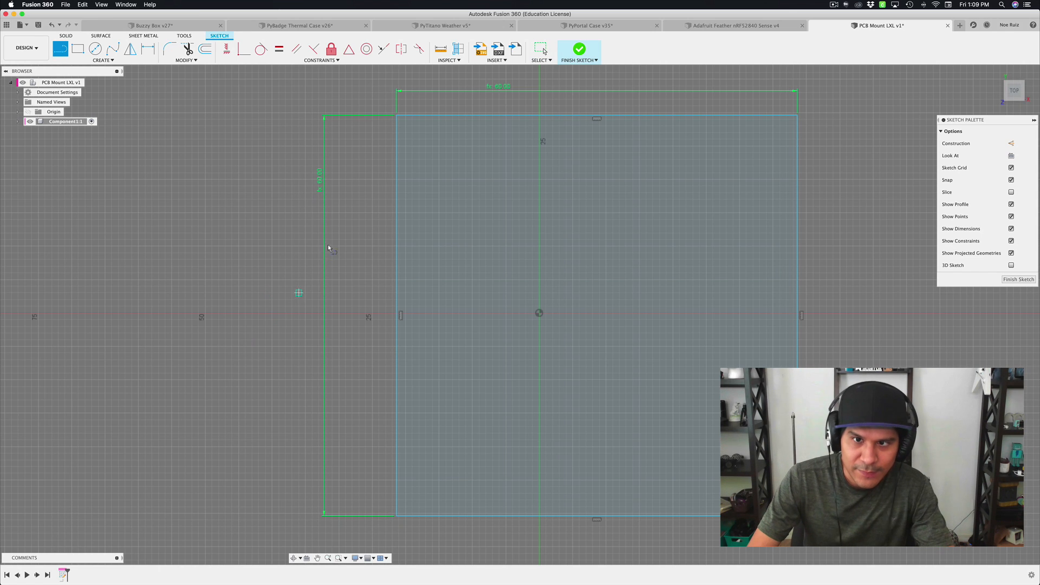
left_click(597, 118)
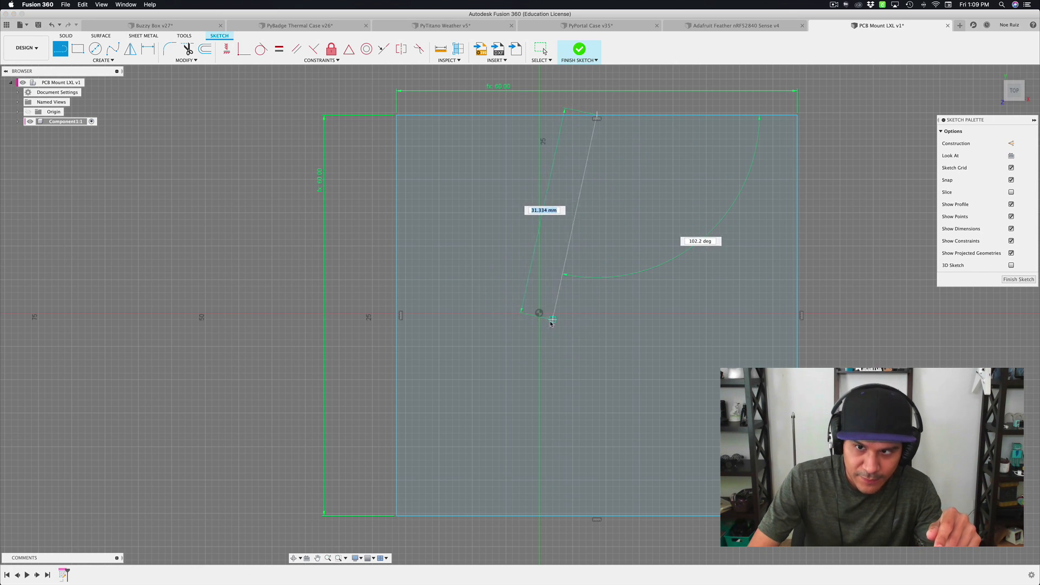
left_click(540, 313)
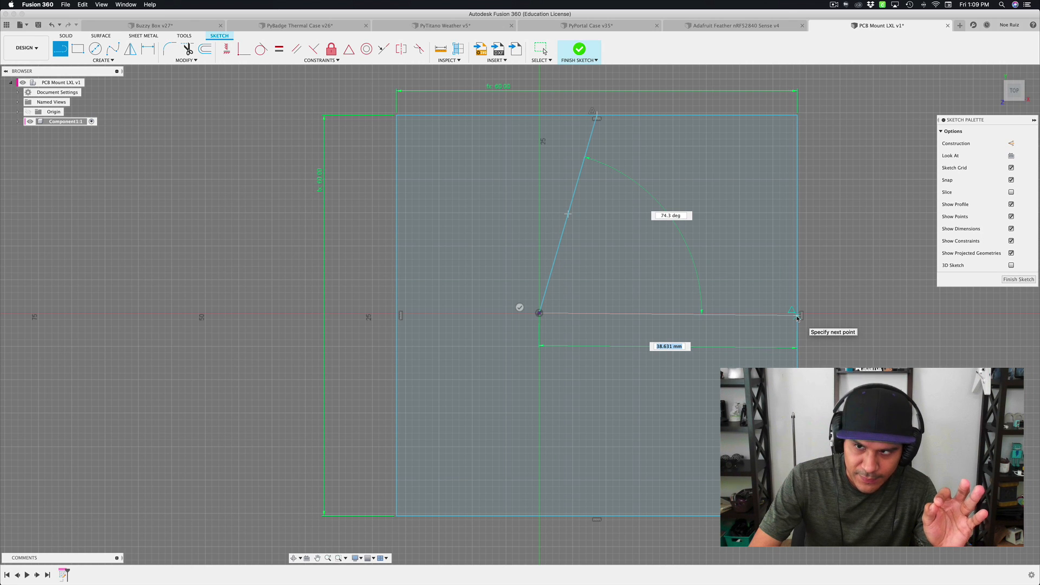
double_click(797, 316)
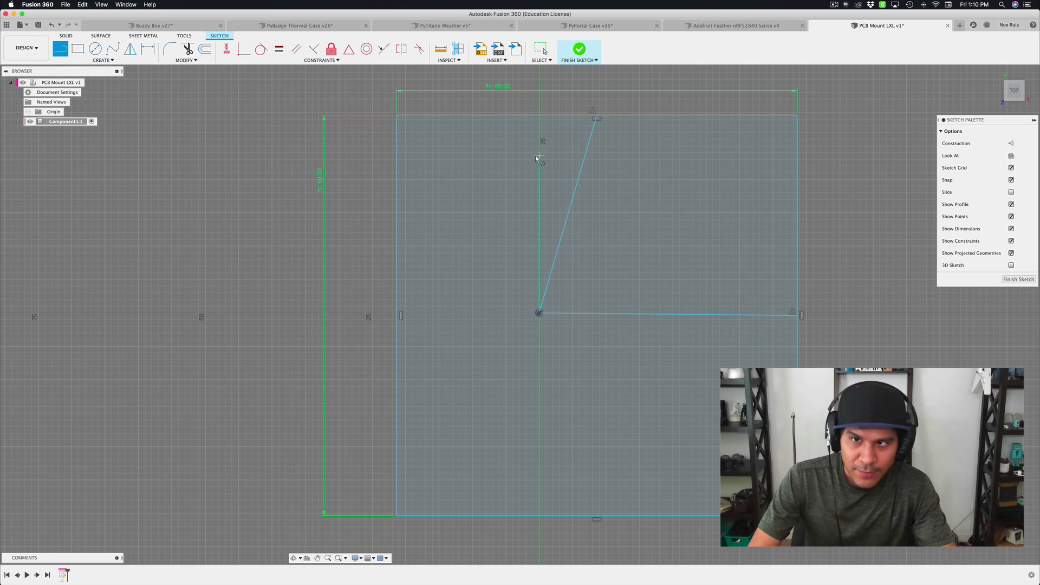
key("Escape")
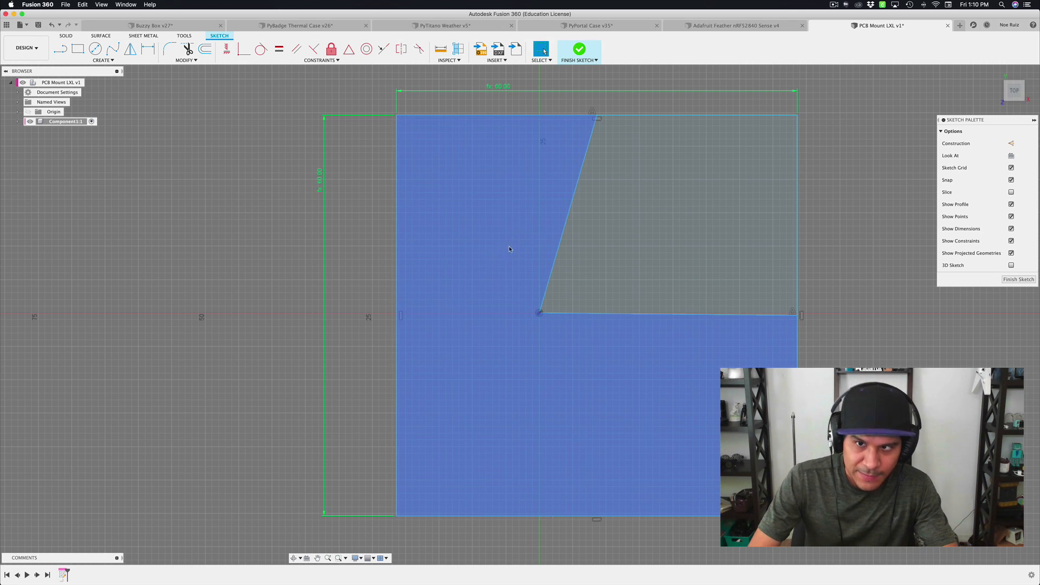
- Apply the Horizontal/Vertical constraint to both lines meeting at the origin so the rectangle is centred on it
left_click(568, 216)
left_click(580, 314, "shift")
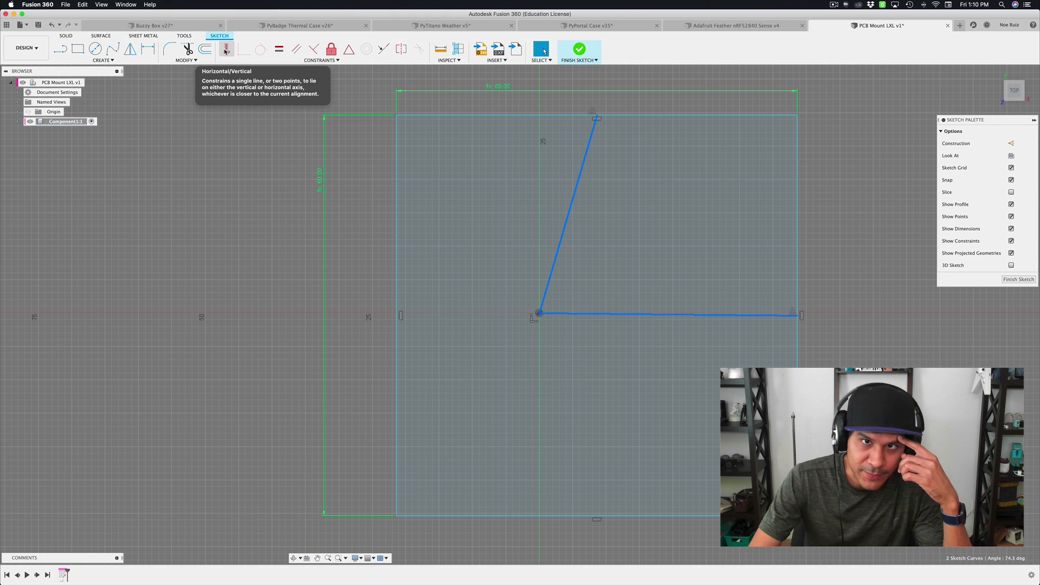
left_click(226, 50)
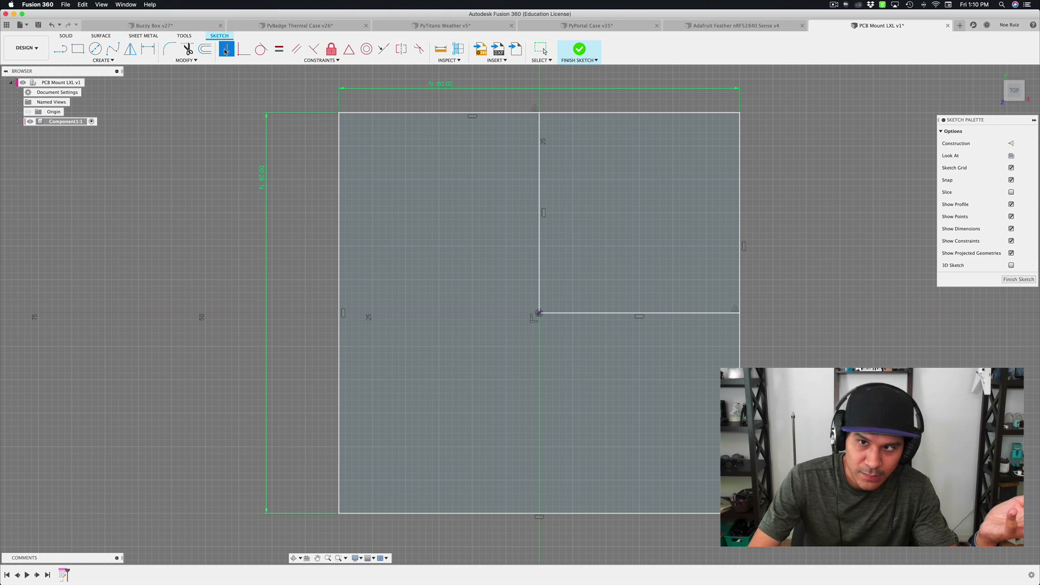
left_click(542, 50)
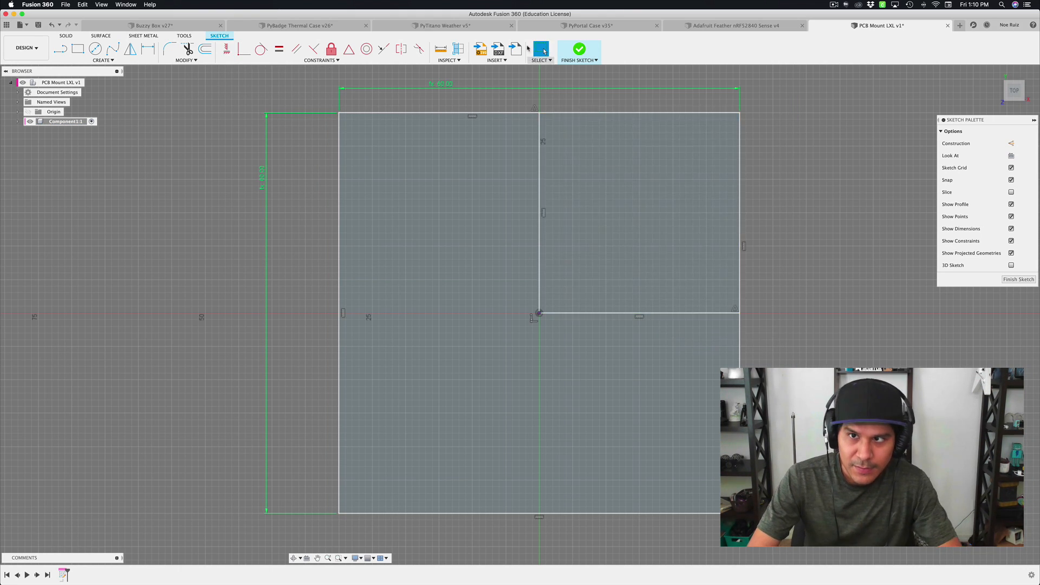
- Convert the vertical and horizontal centre lines inside the rectangle to construction lines
scroll(516, 105, "down", 3)
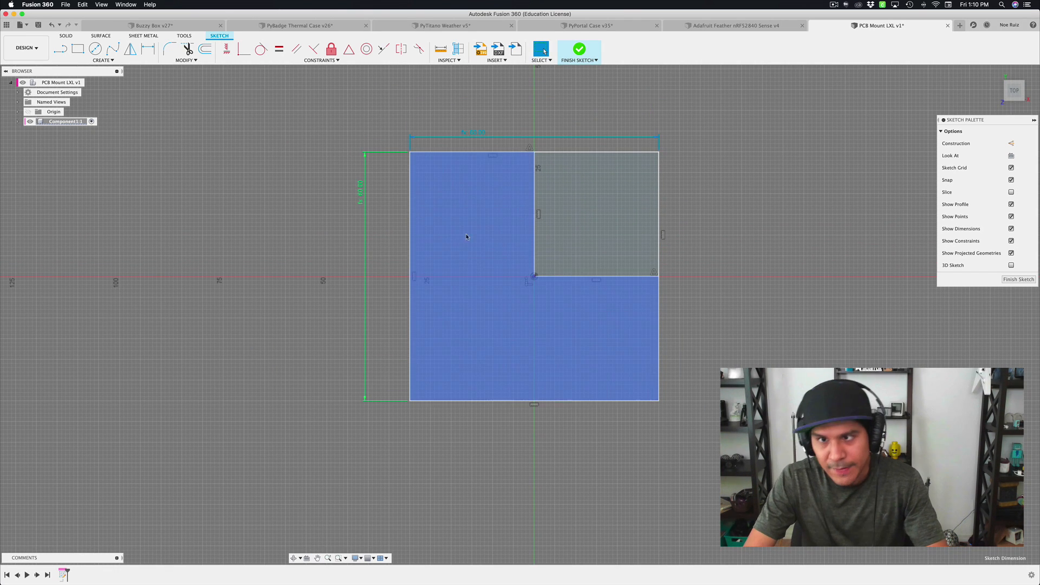
left_click(498, 223)
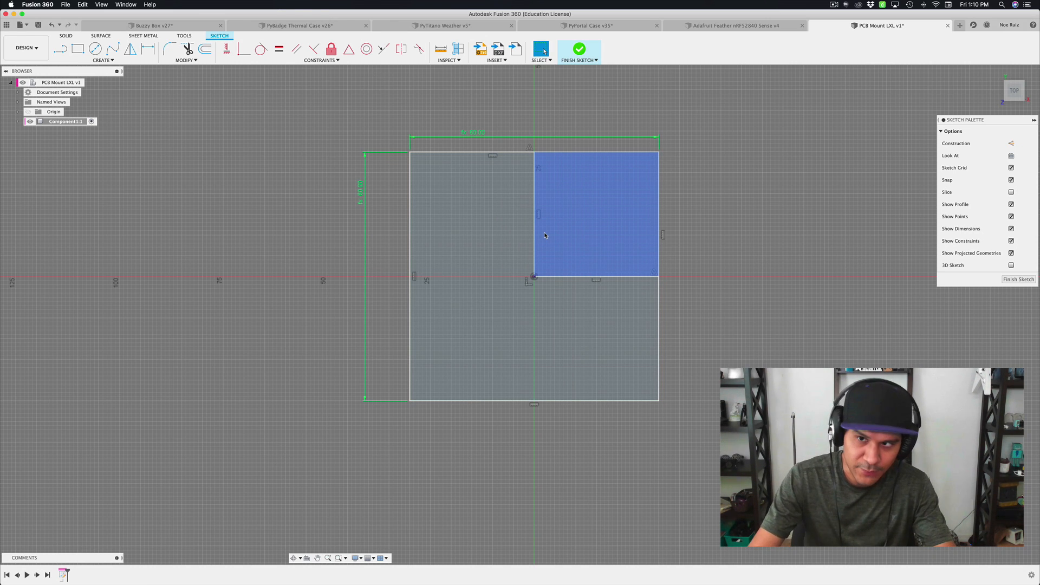
scroll(539, 167, "up", 2)
scroll(536, 169, "up", 3)
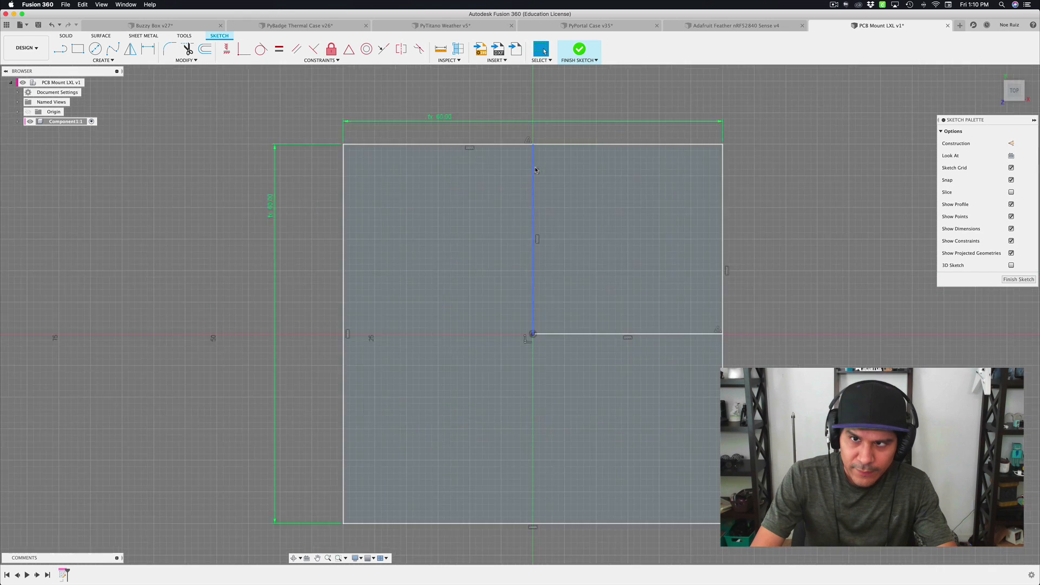
left_click(534, 169)
left_click(533, 170)
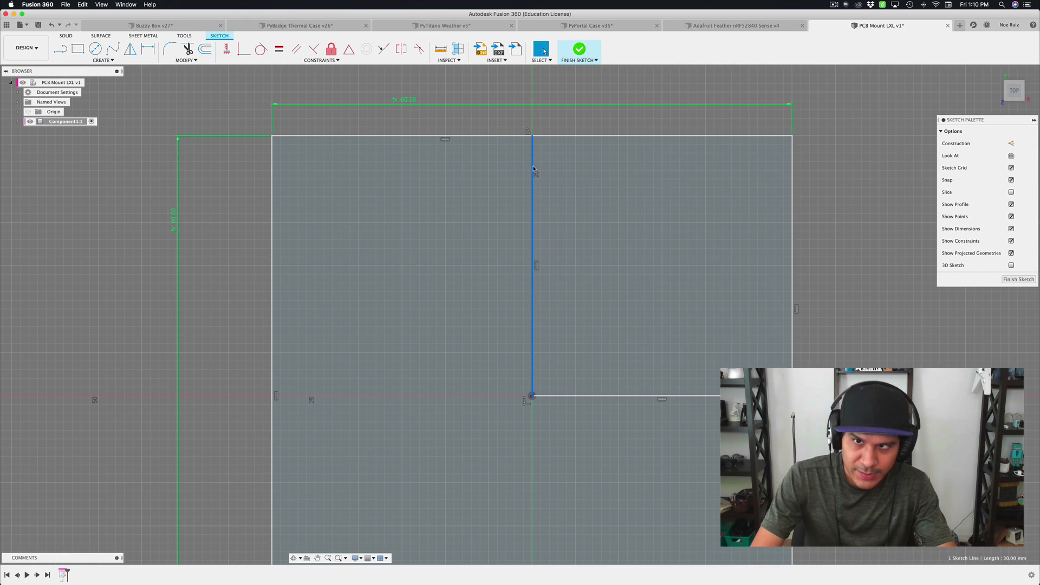
scroll(534, 168, "down", 2)
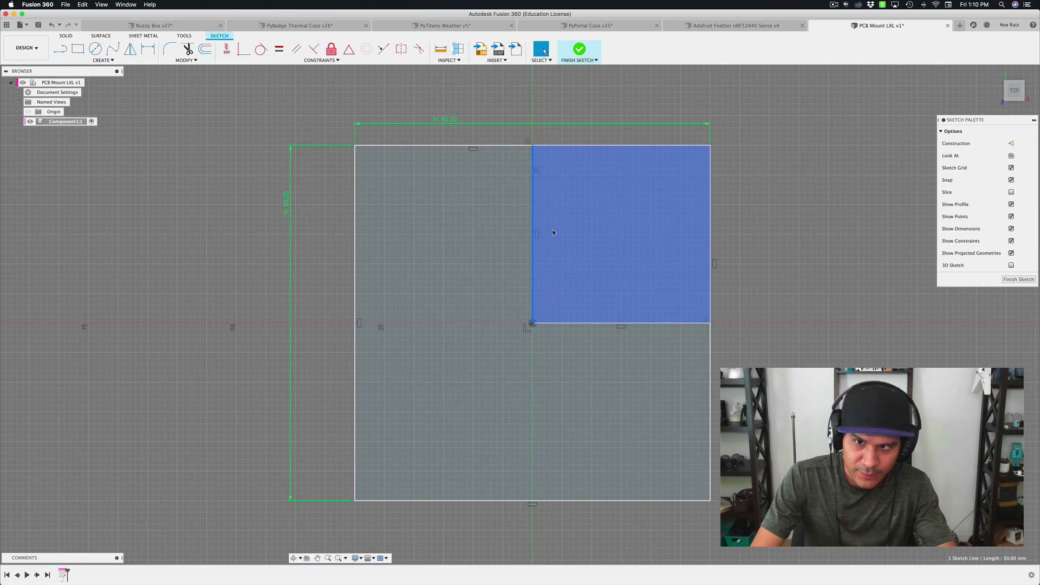
left_click(571, 324, "shift")
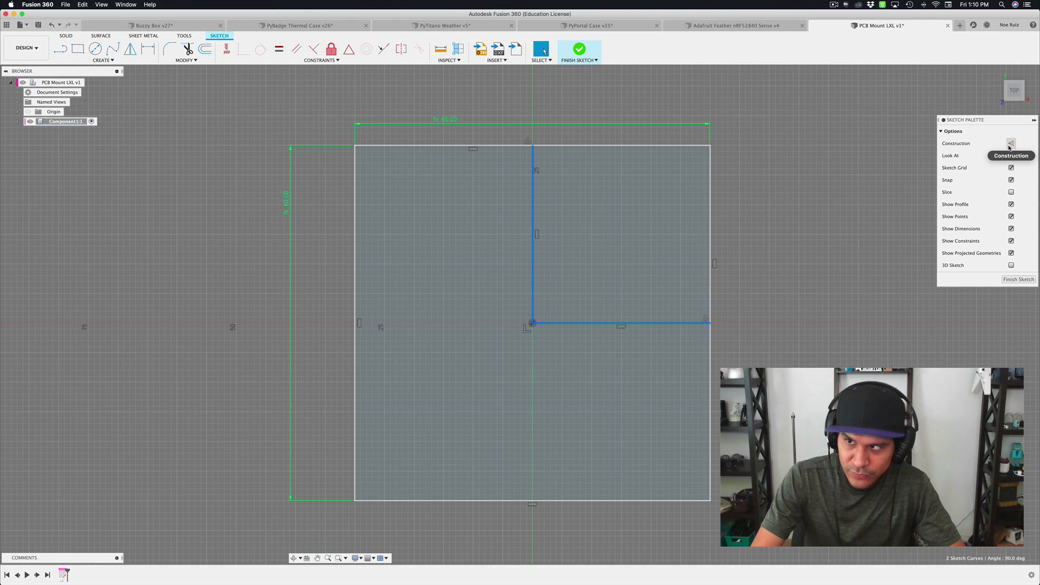
left_click(1011, 144)
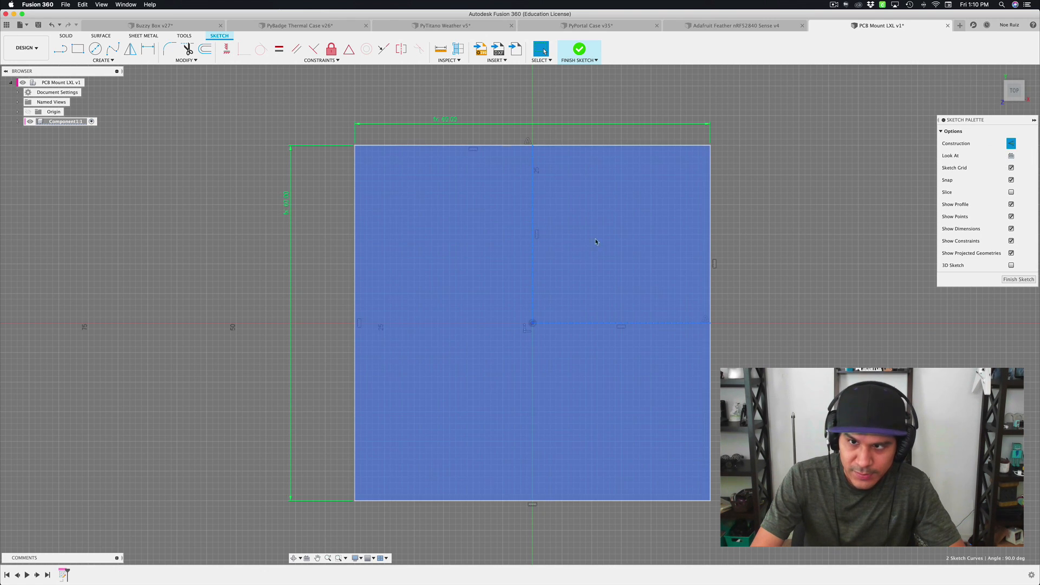
left_click(320, 261)
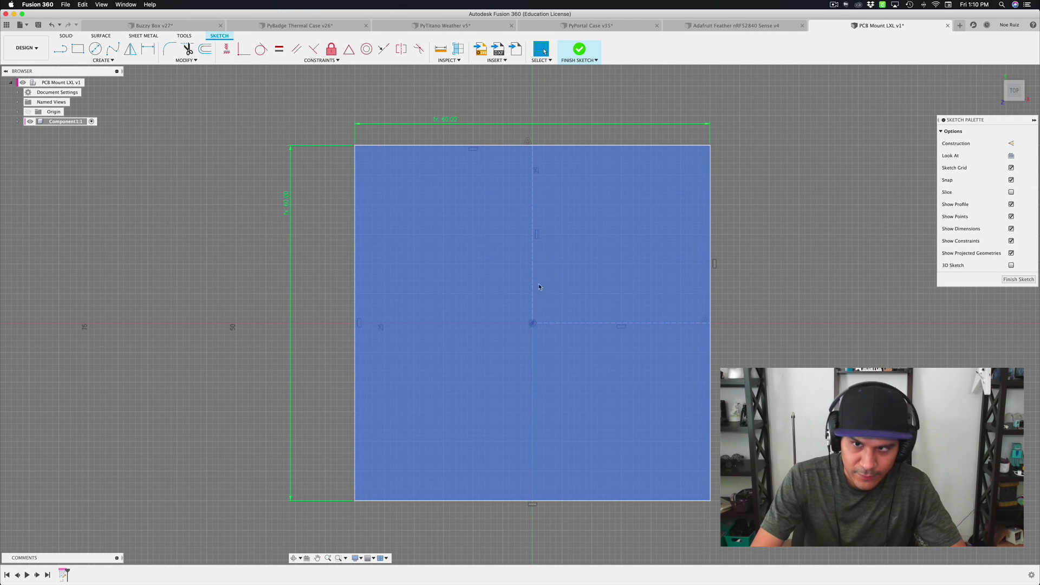
left_click(492, 304)
left_click(734, 225)
left_click(531, 334)
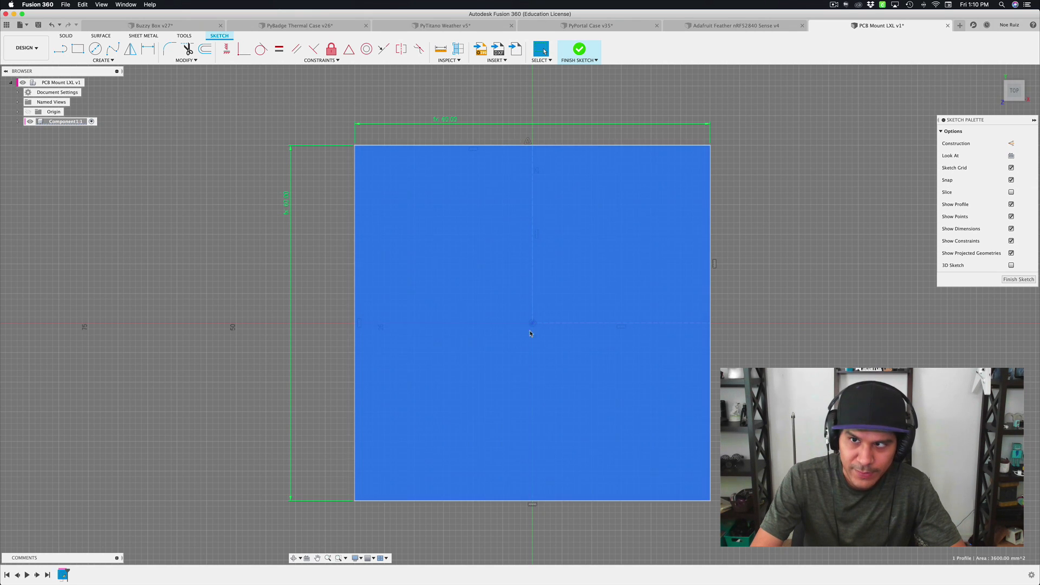
left_click(287, 283)
scroll(343, 250, "down", 2)
scroll(342, 249, "down", 3)
scroll(342, 249, "up", 5)
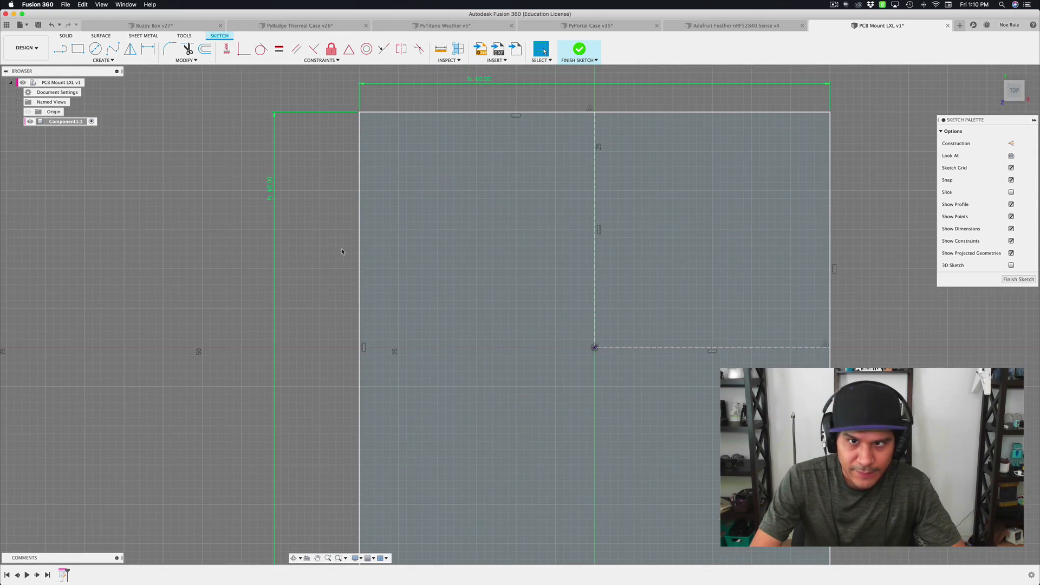
scroll(341, 248, "down", 2)
left_click(404, 214)
left_click(334, 215)
scroll(335, 215, "up", 2)
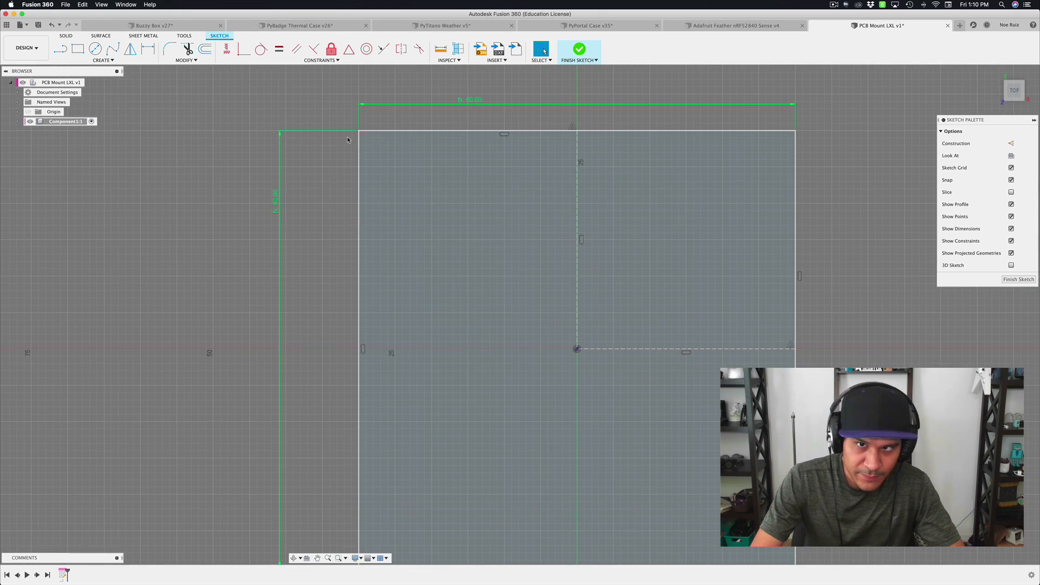
middle_click_drag(328, 171, 378, 288)
left_click(411, 269)
left_click(422, 265)
left_click(421, 312)
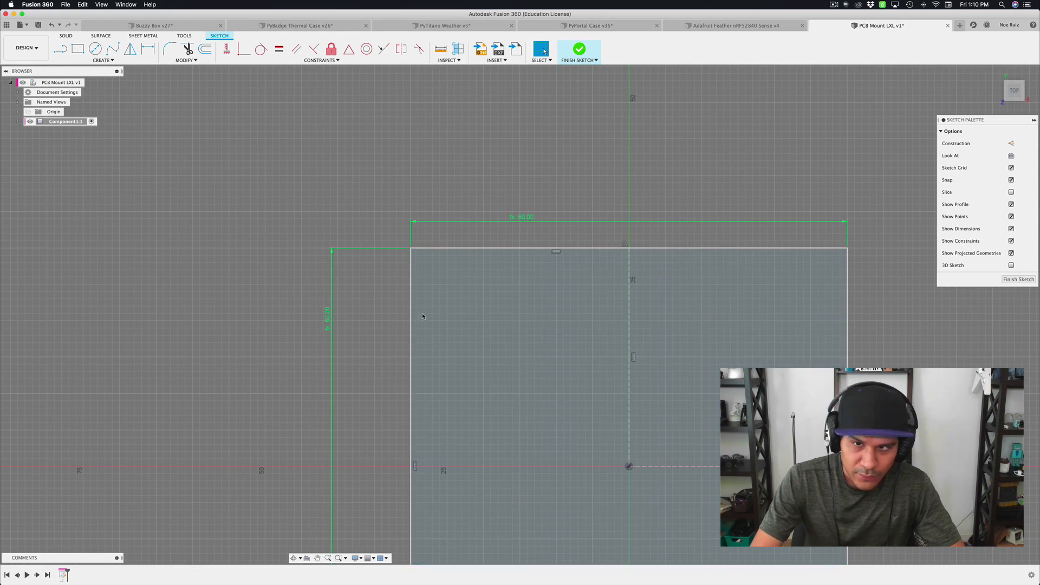
left_click(411, 312)
left_click(433, 304)
- Sketch a centre-diameter circle on the rectangle's top-left corner with its diameter set to the M3hole parameter
mouse_move(631, 251)
middle_mouse_down()
mouse_move(660, 290)
mouse_move(650, 289)
middle_mouse_up()
key("c")
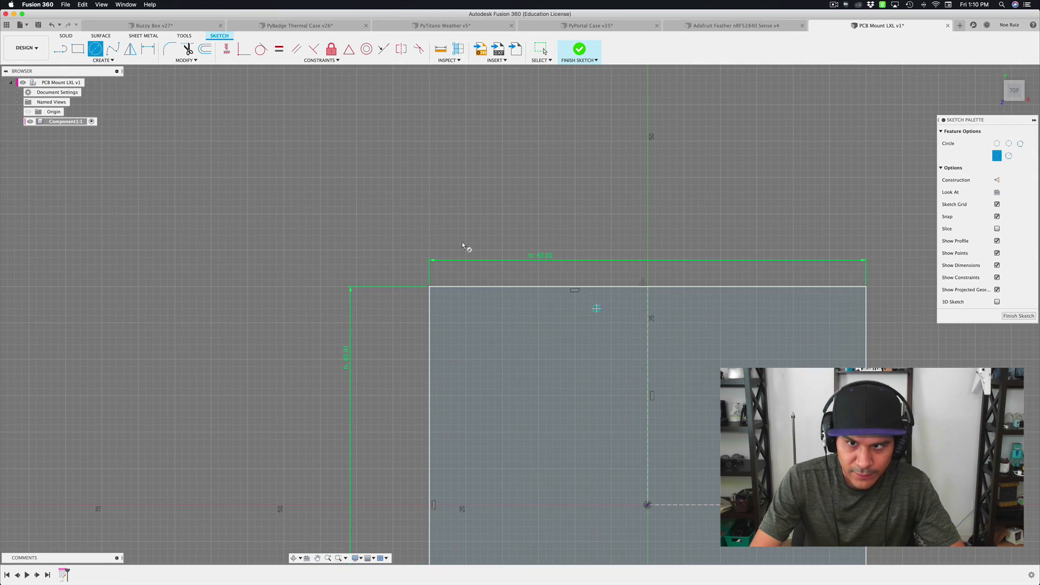
scroll(465, 247, "up", 3)
left_click(417, 299)
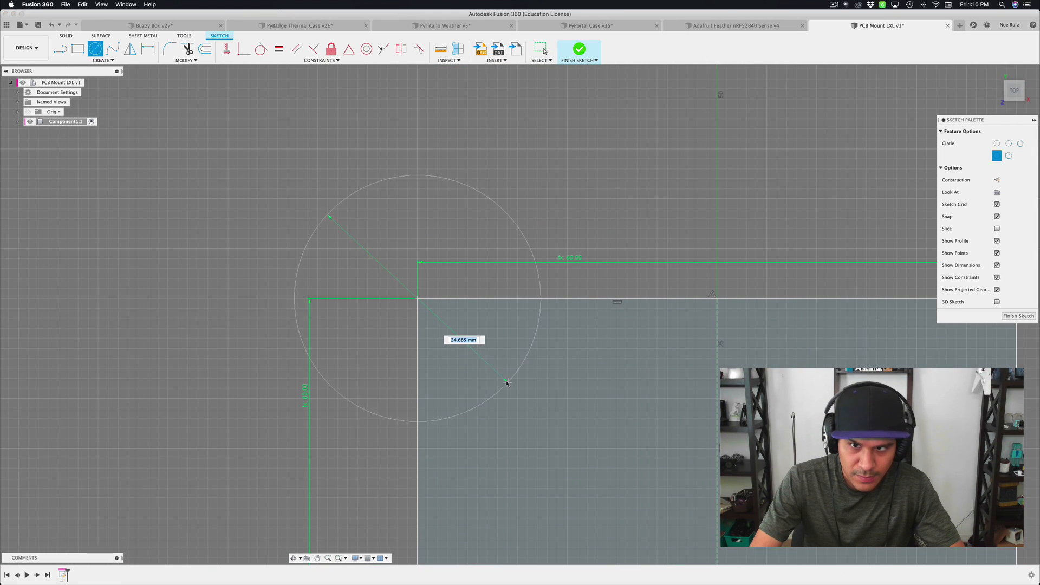
type("3.5")
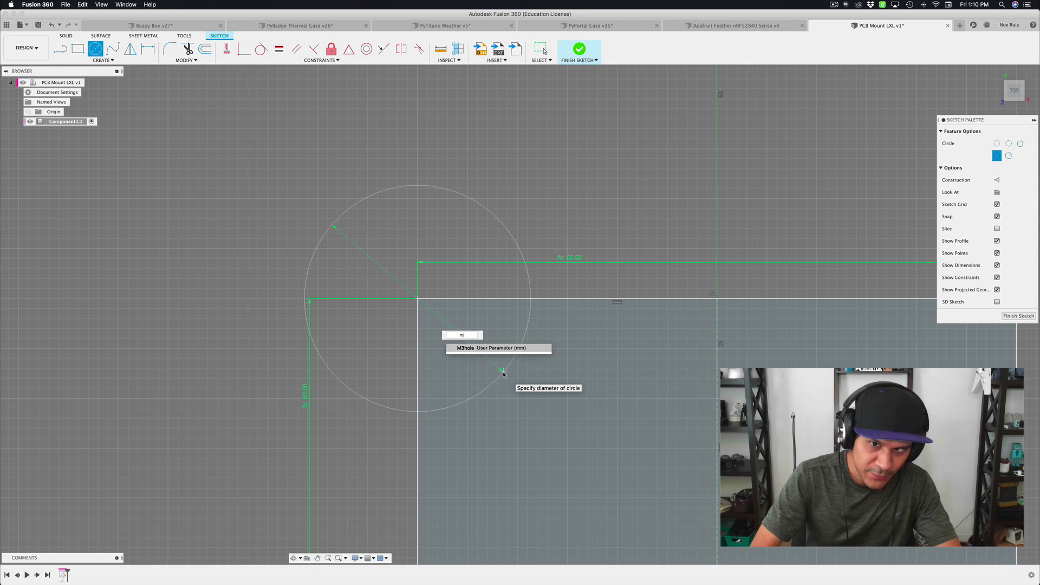
key("Return")
key("Escape")
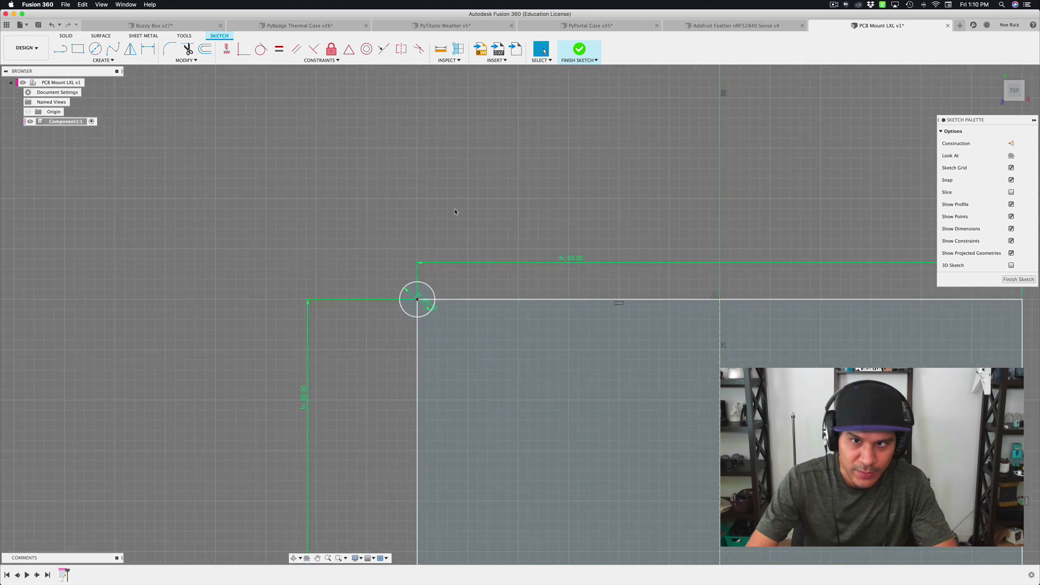
- Reposition the corner circle's diameter dimension outside the circle, check its parameter expression, and select the circle
scroll(407, 349, "up", 3)
left_click_drag(440, 285, 438, 243)
left_click_drag(409, 209, 215, 289)
left_click_drag(450, 243, 380, 230)
double_click(380, 231)
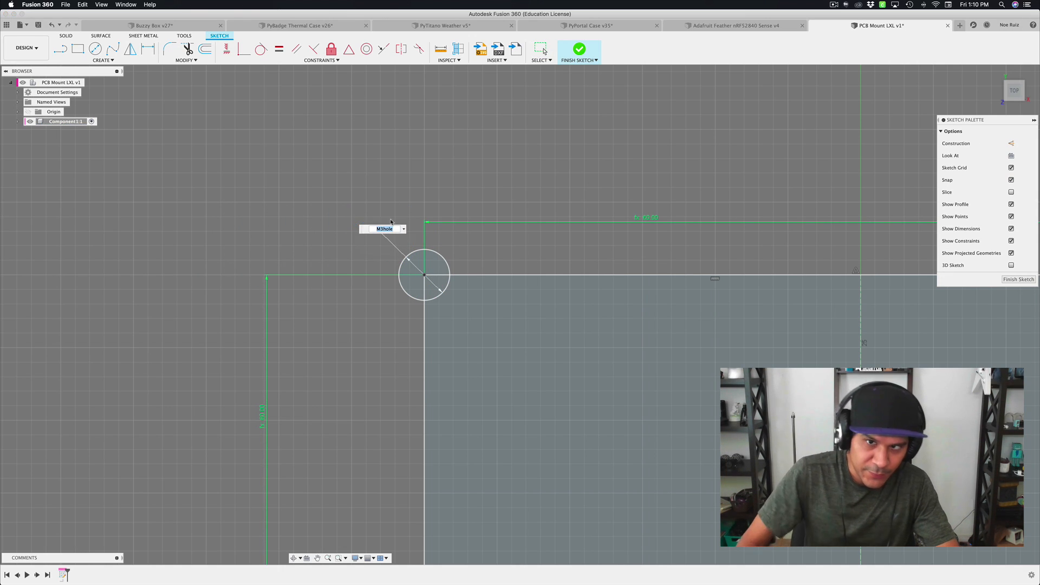
key("Return")
left_click(415, 252)
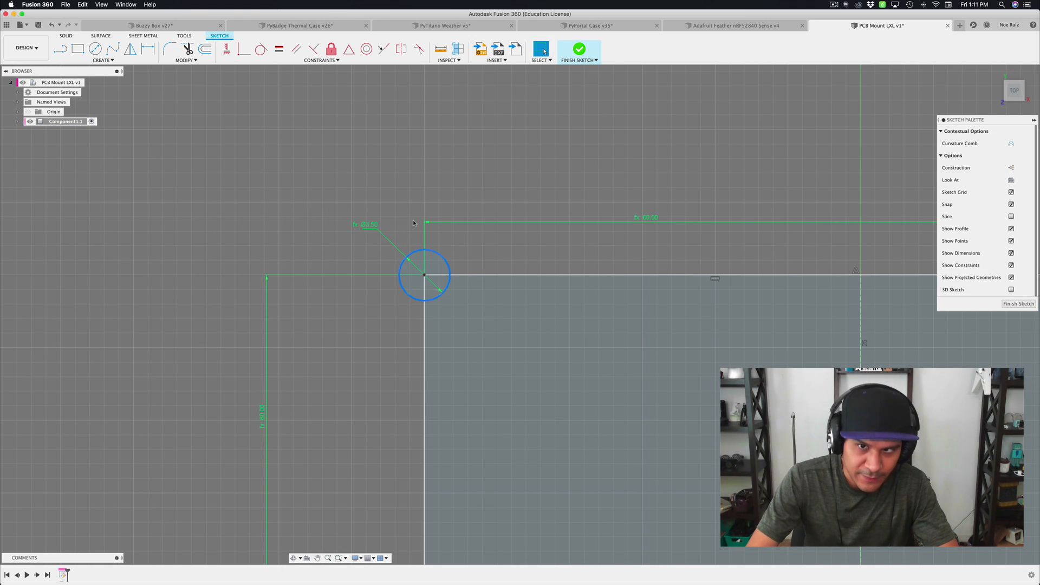
- Mirror the top-left corner circle across the vertical centre line onto the rectangle's top-right corner
left_click(424, 183)
left_click(434, 252)
left_click(434, 251)
scroll(428, 168, "down", 4)
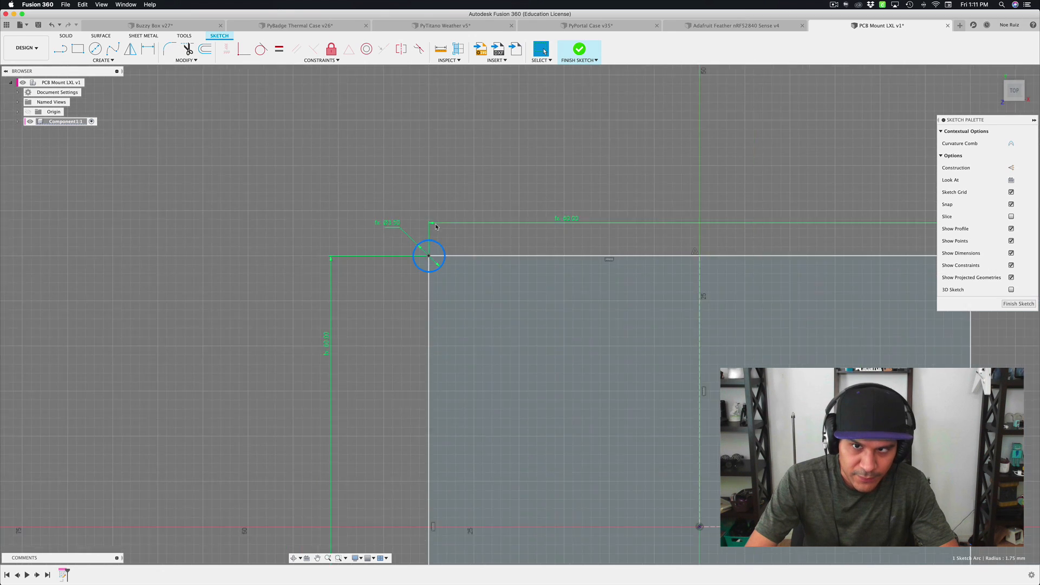
scroll(429, 168, "down", 2)
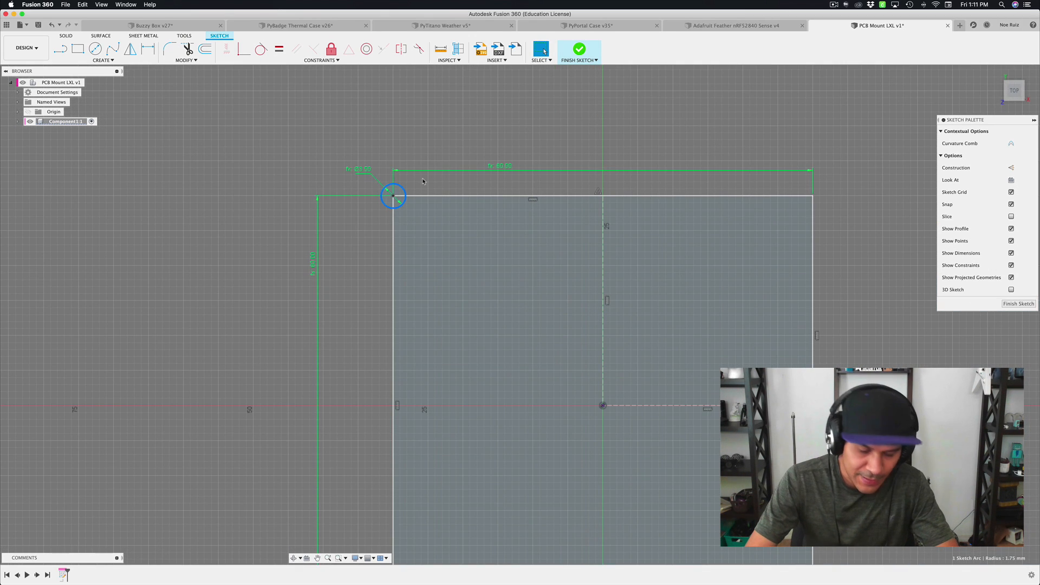
type("smir")
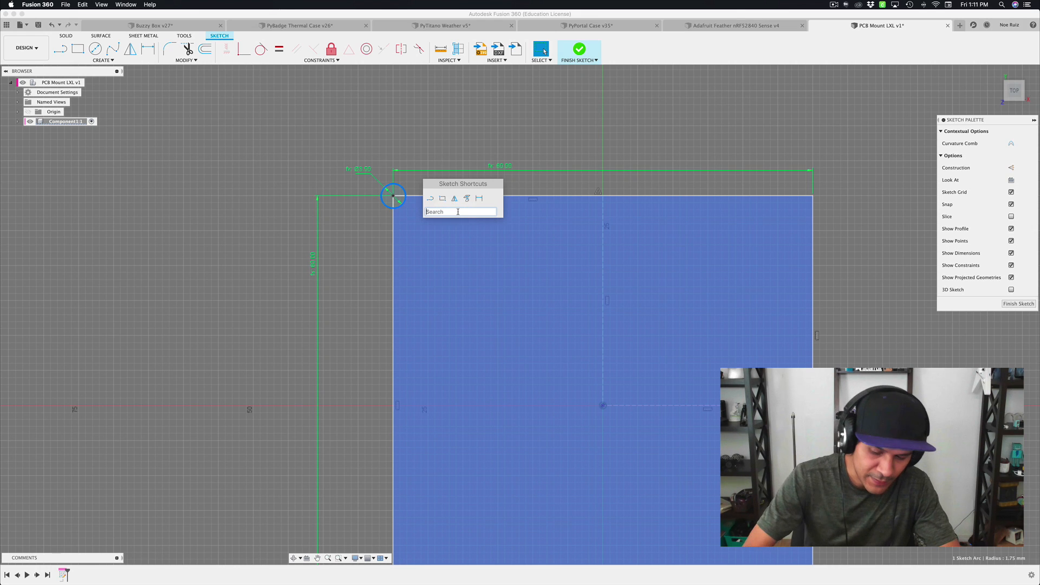
key("Return")
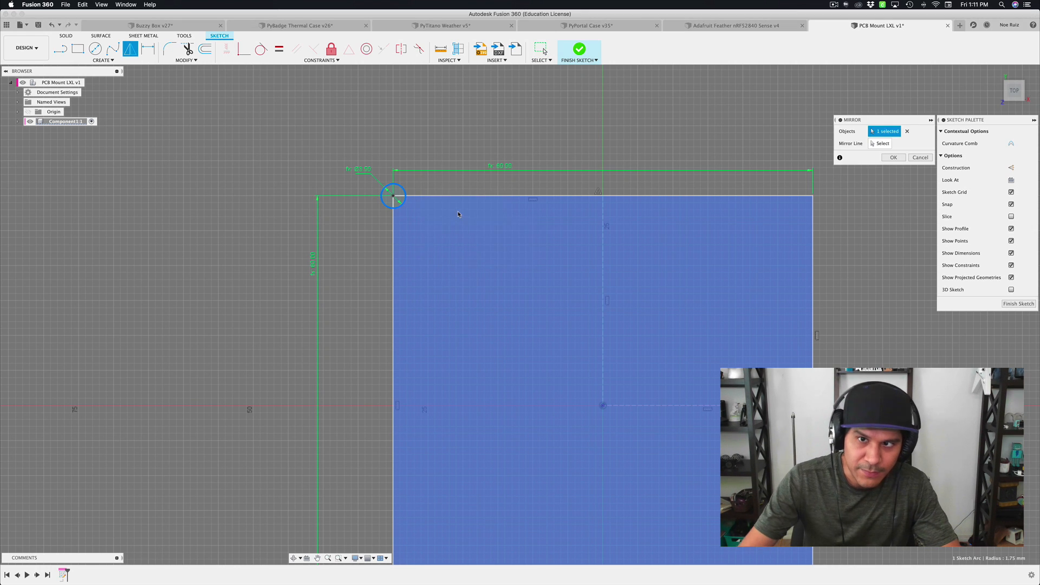
left_click(881, 143)
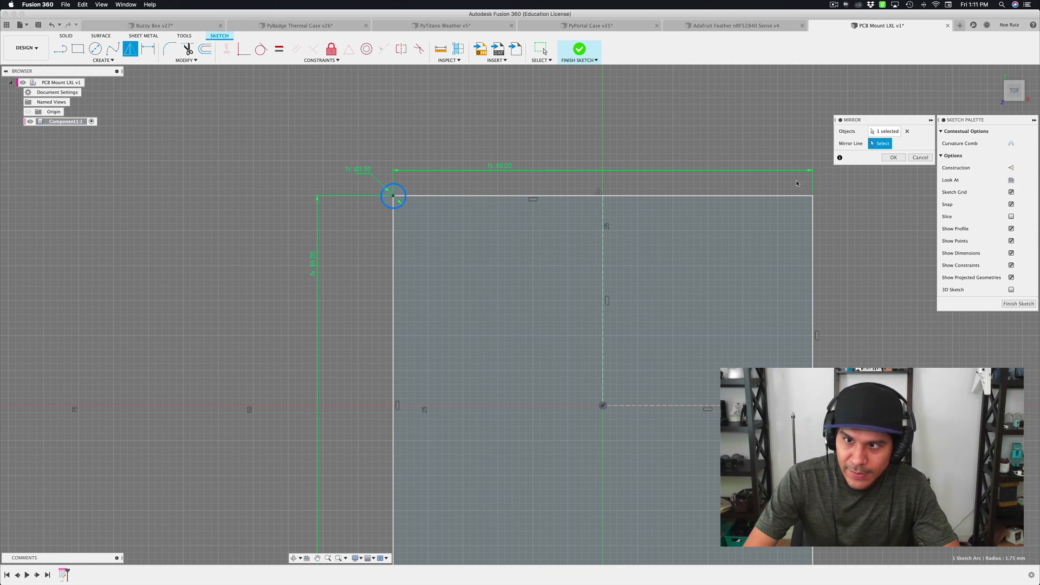
left_click(604, 252)
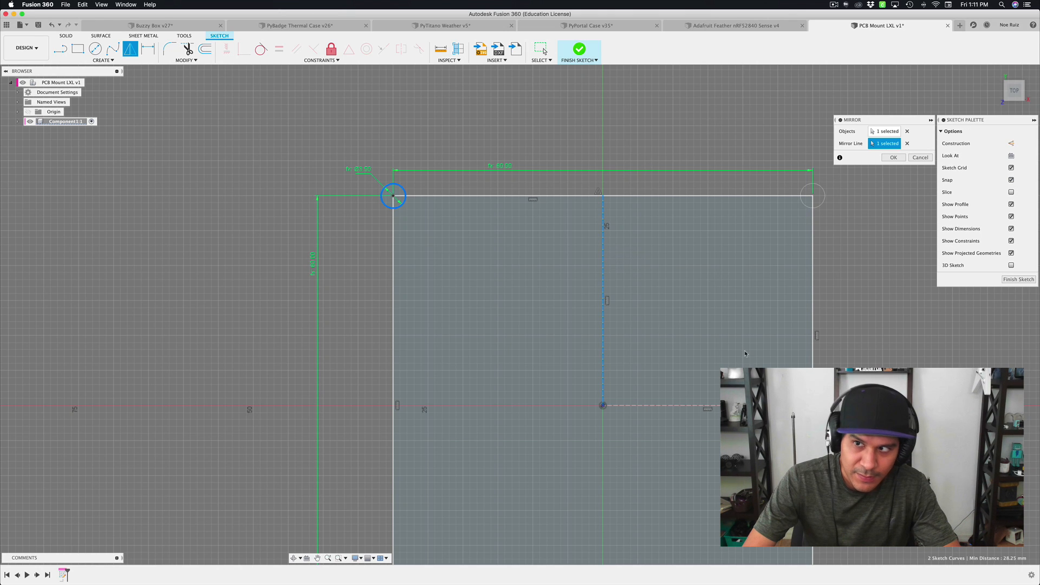
key("Return")
- Mirror both top corner circles across the horizontal centre line onto the rectangle's bottom corners
left_click(821, 195)
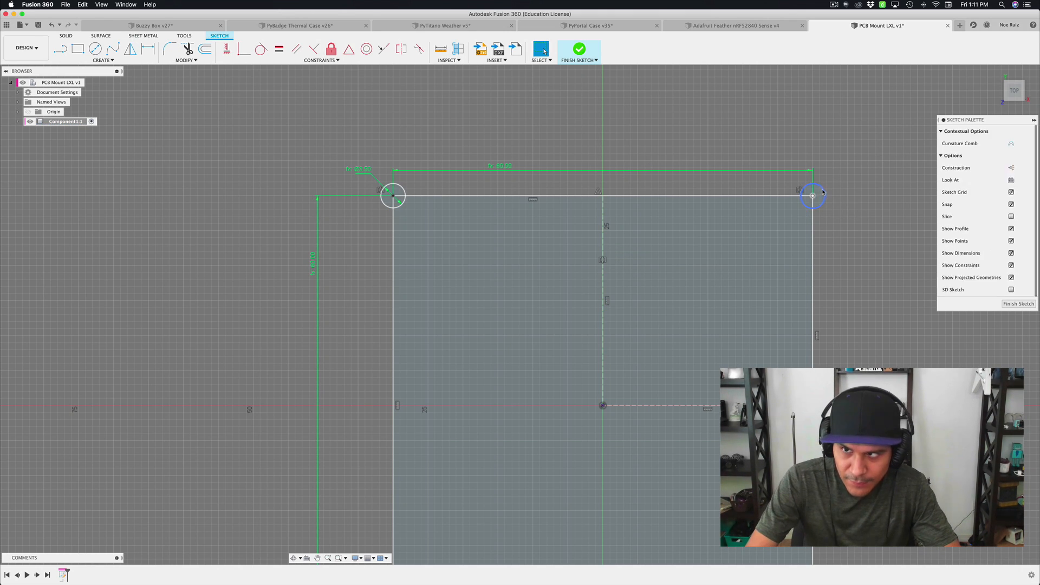
left_click(402, 188, "shift")
type("s")
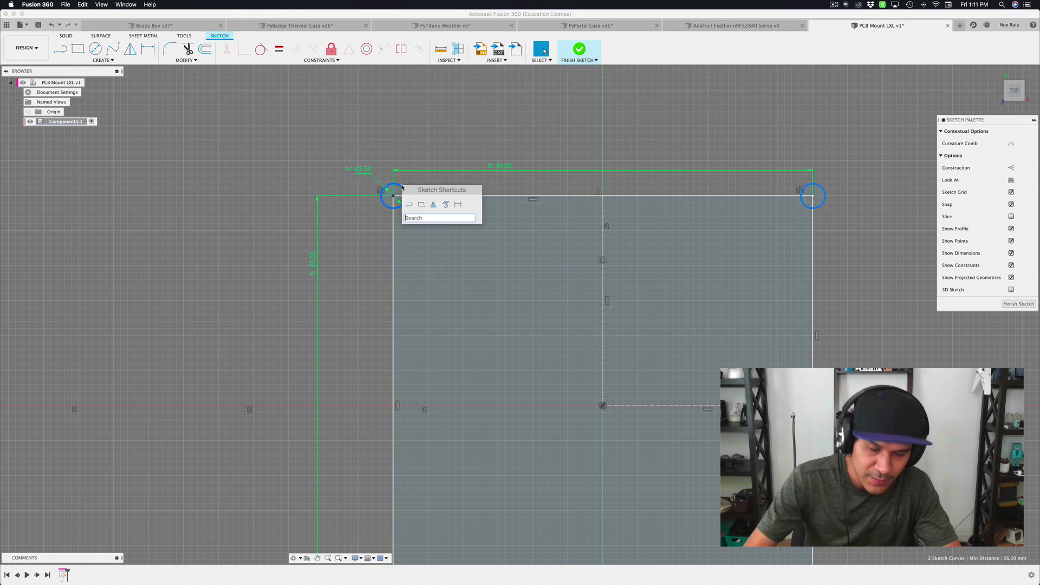
type("mir")
key("Return")
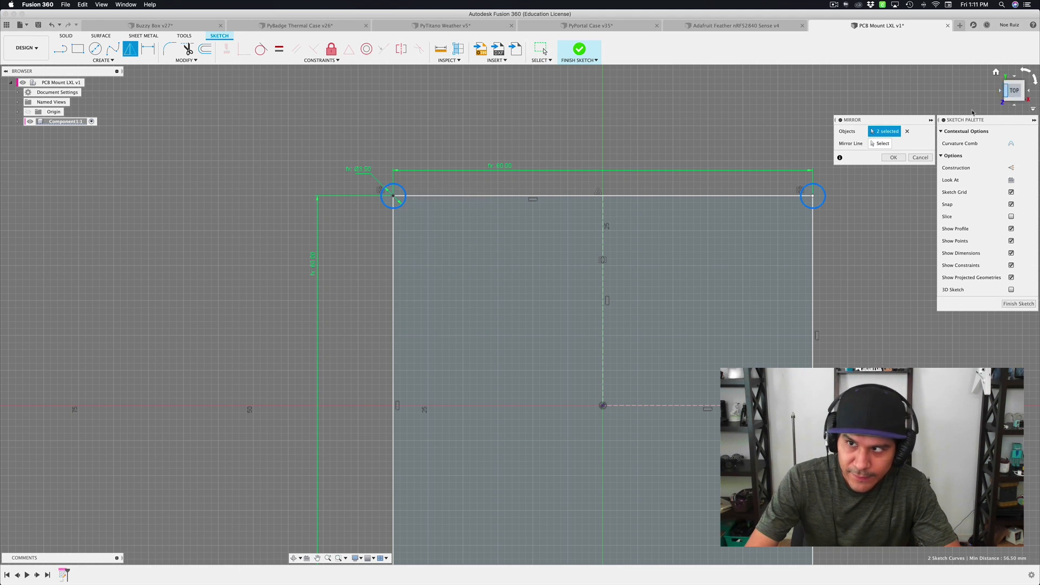
left_click(881, 144)
left_click(702, 404)
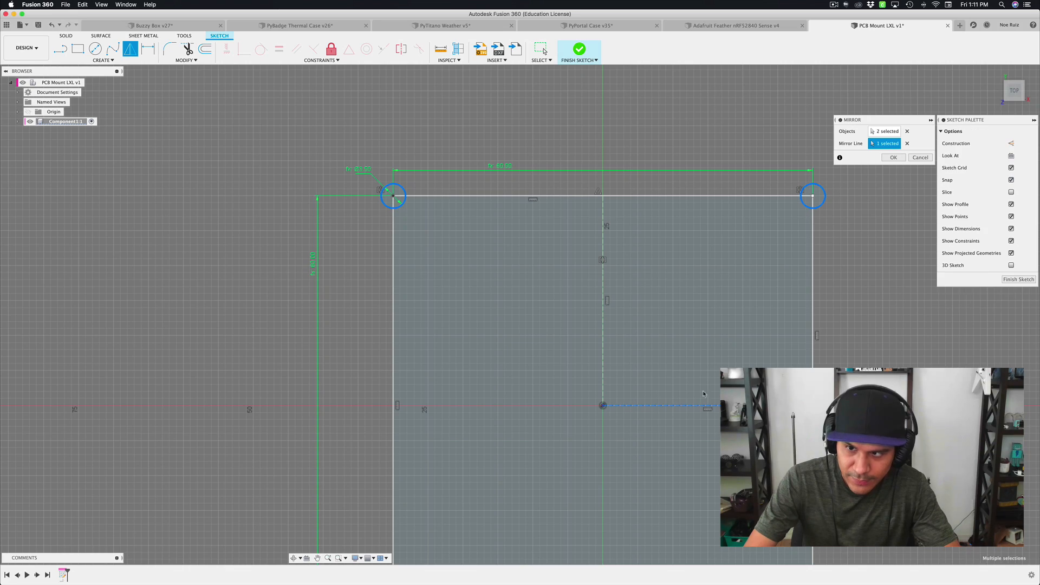
left_click(895, 158)
- Inspect the circles on all four rectangle corners and the parameter behind the top-left circle's diameter dimension
scroll(672, 159, "down", 5)
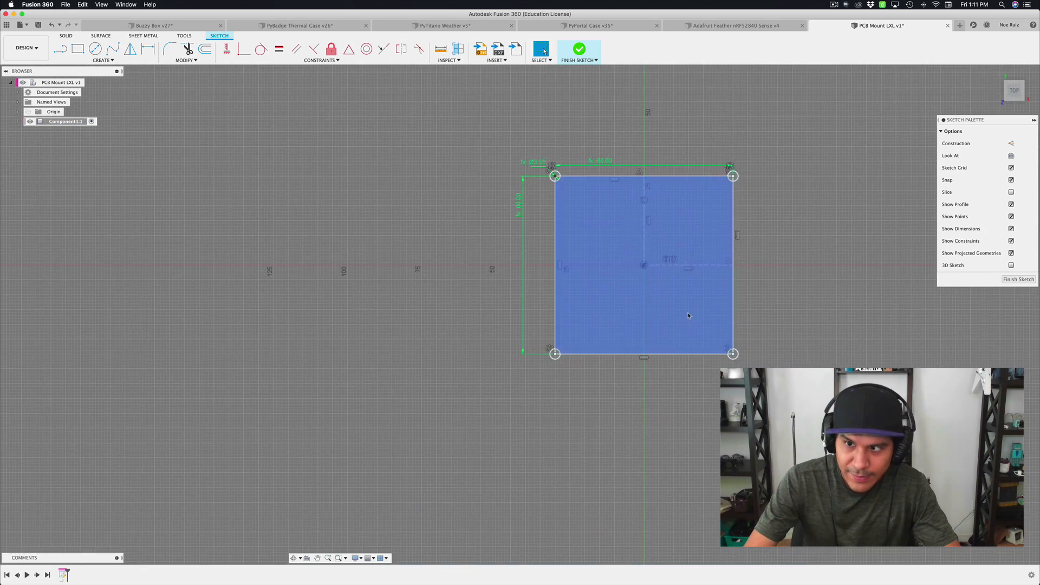
scroll(675, 336, "up", 5)
scroll(589, 255, "down", 2)
middle_click_drag(565, 222, 573, 379)
scroll(570, 332, "down", 4)
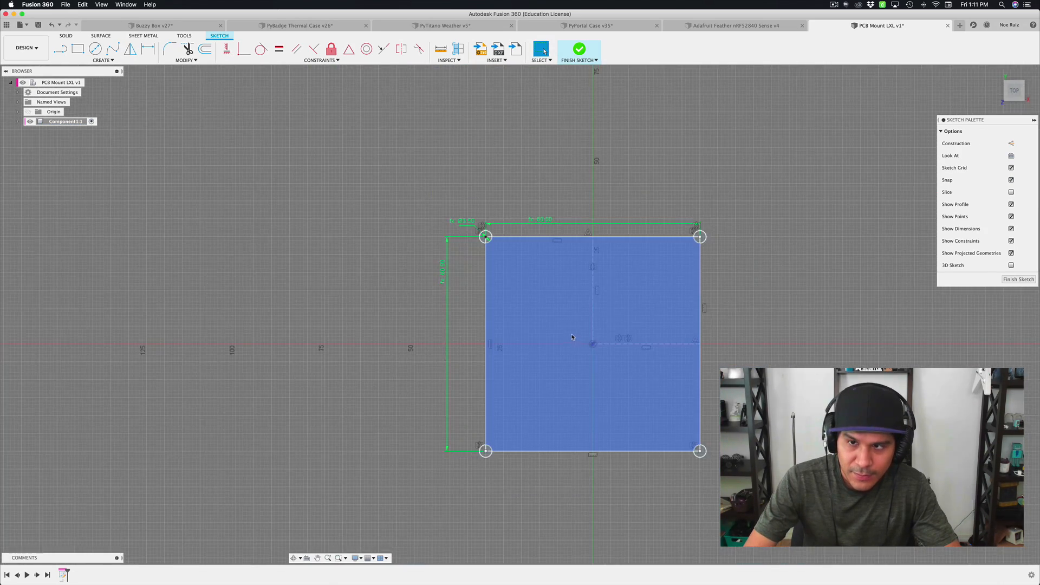
scroll(568, 327, "up", 2)
scroll(489, 210, "up", 5)
scroll(421, 150, "down", 2)
scroll(394, 153, "down", 1)
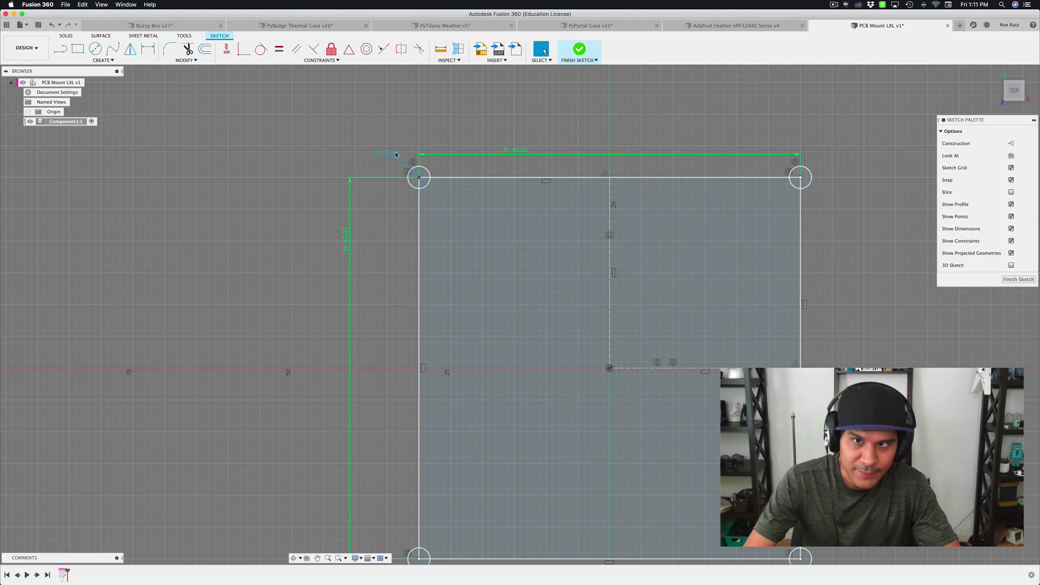
middle_click_drag(395, 153, 425, 204)
scroll(426, 207, "up", 4)
scroll(426, 206, "down", 1)
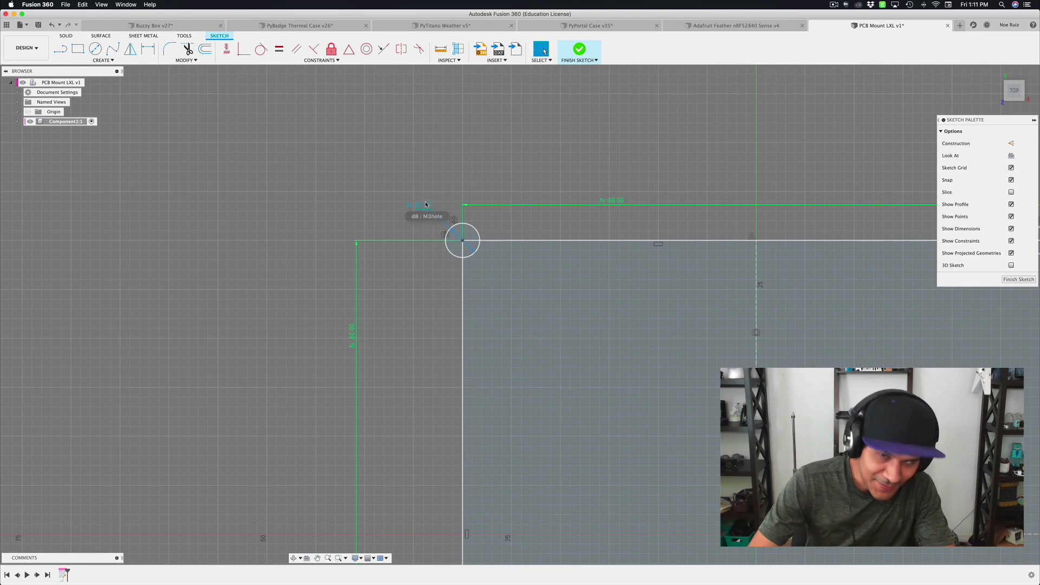
- Offset the top-left corner circle outward by the thickness parameter
key("o")
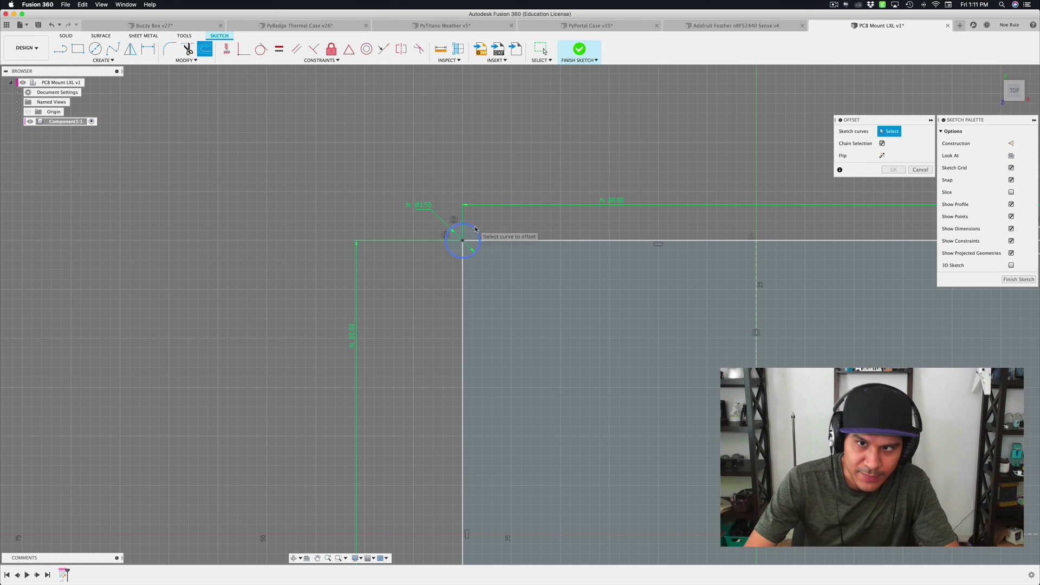
left_click(455, 233)
scroll(438, 166, "down", 3)
scroll(445, 210, "up", 5)
mouse_move(445, 211)
middle_mouse_down()
mouse_move(275, 205)
mouse_move(387, 240)
middle_mouse_up()
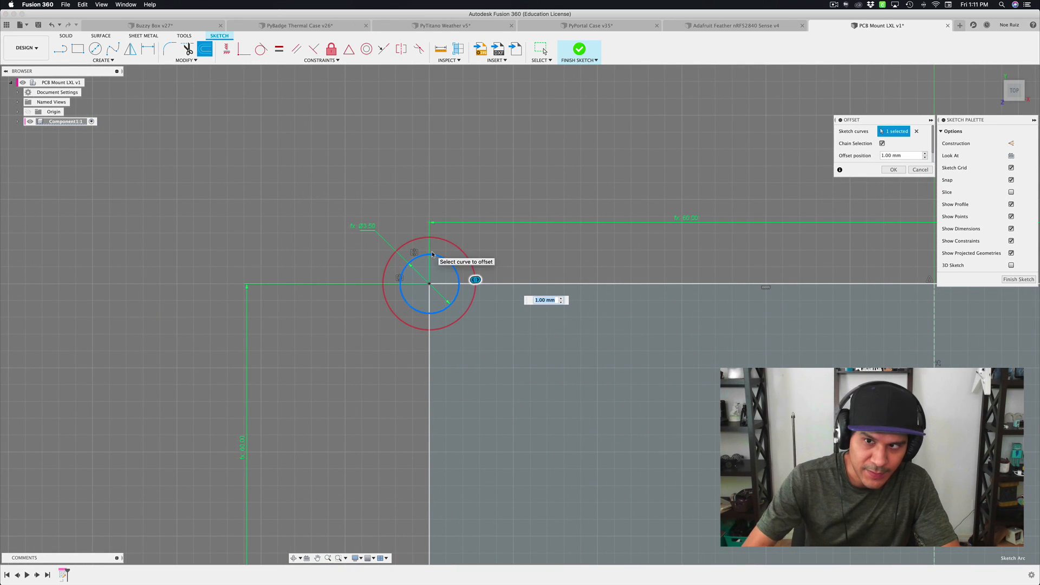
type("thickness")
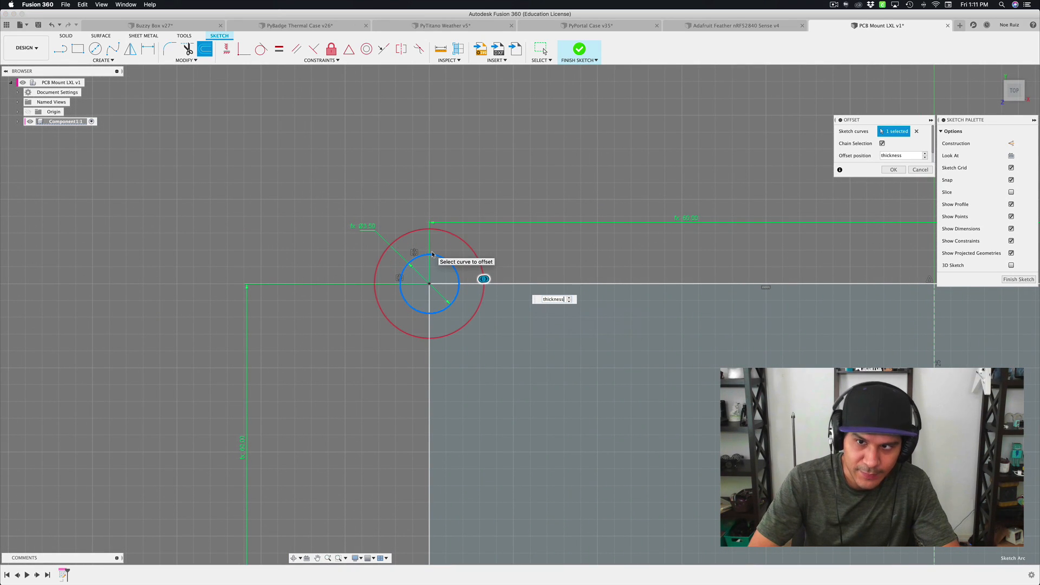
key("Return")
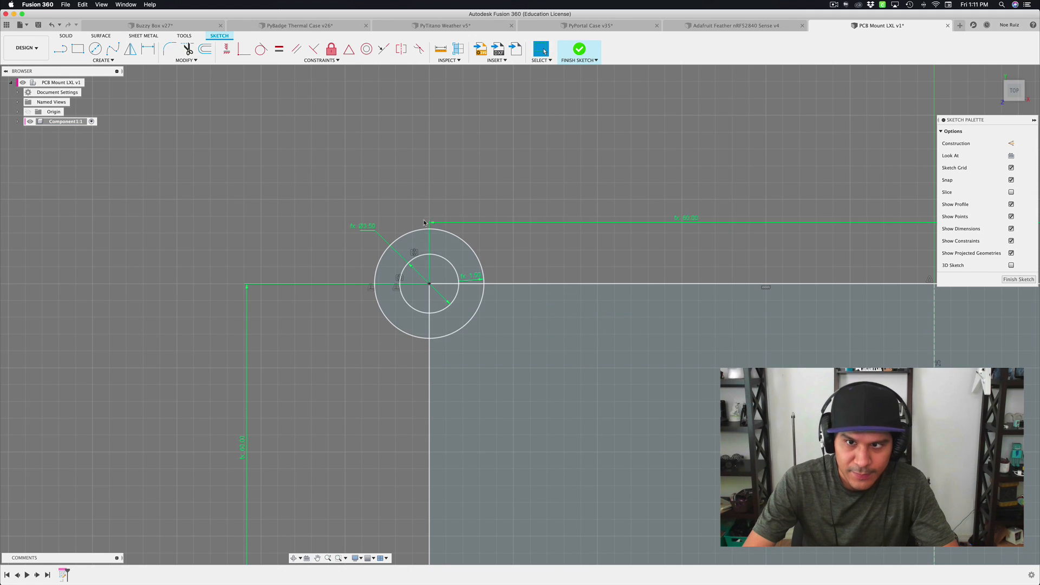
- Mirror the outer offset circle at the top-left corner across the vertical centre line to the top-right corner
scroll(424, 222, "down", 2)
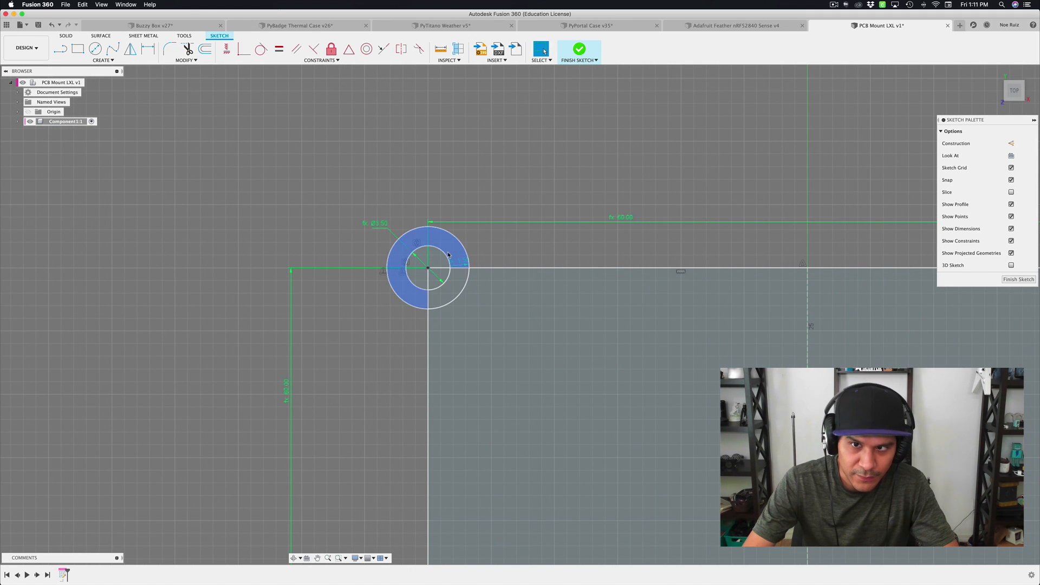
left_click(451, 238)
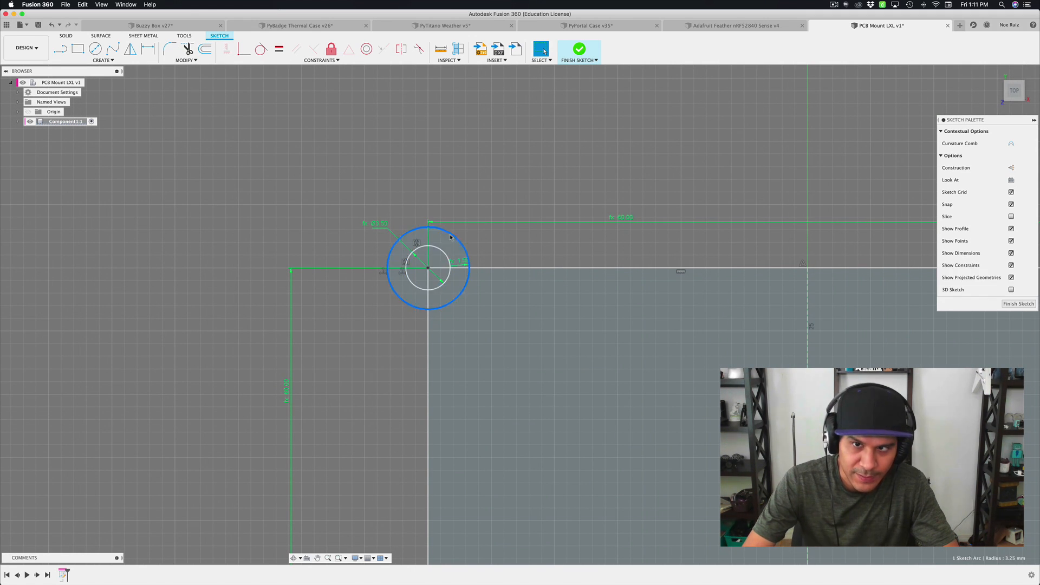
key("Escape")
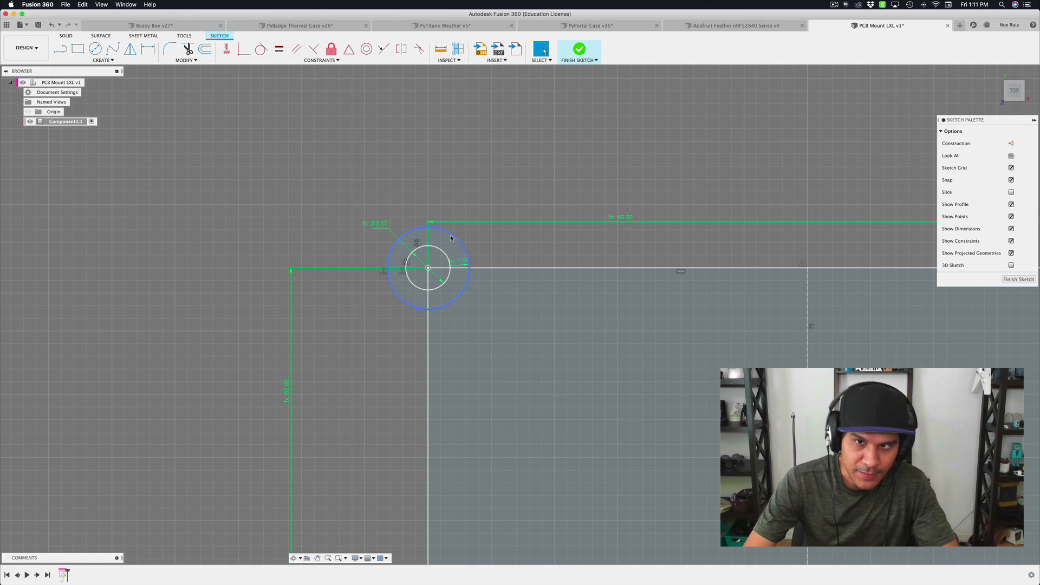
left_click(451, 238)
key("Escape")
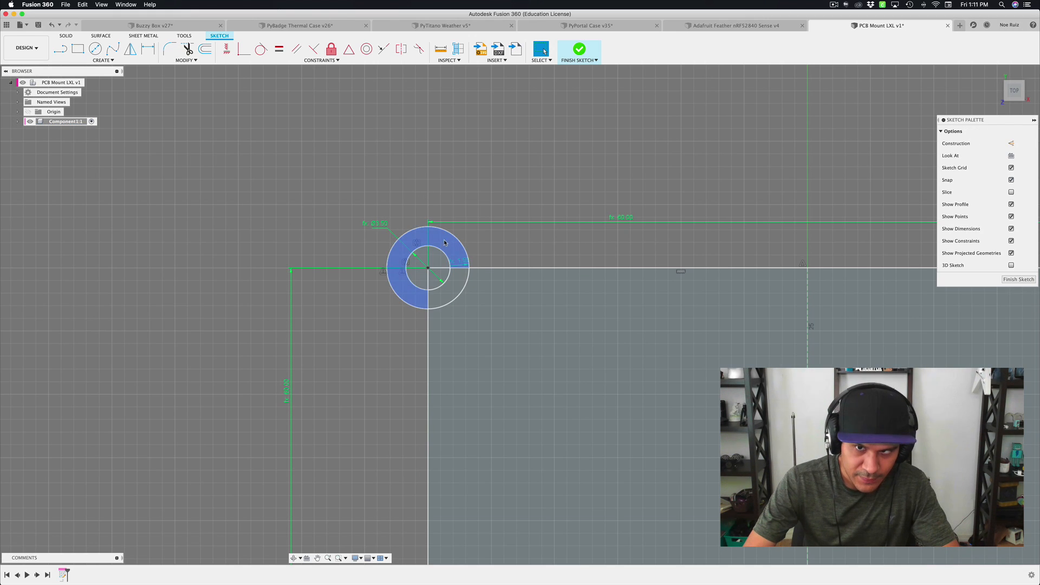
left_click(448, 238)
scroll(445, 236, "down", 3)
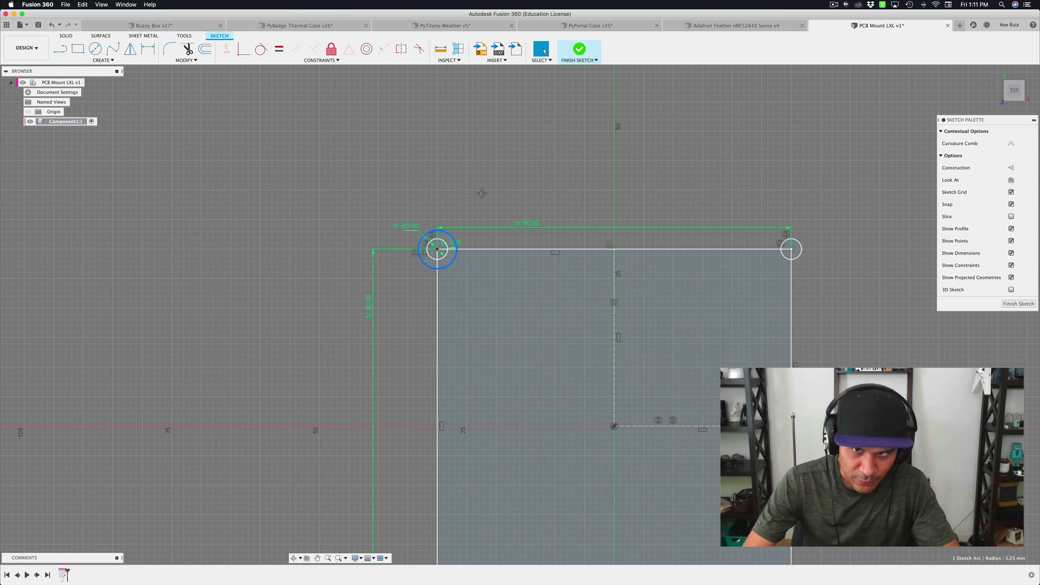
type("smirror")
key("Return")
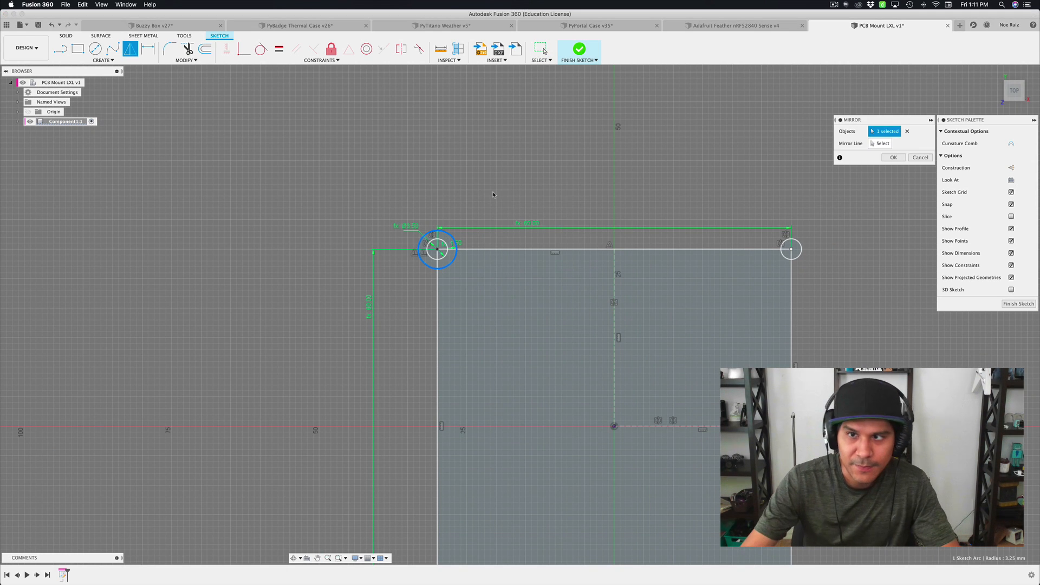
left_click(882, 145)
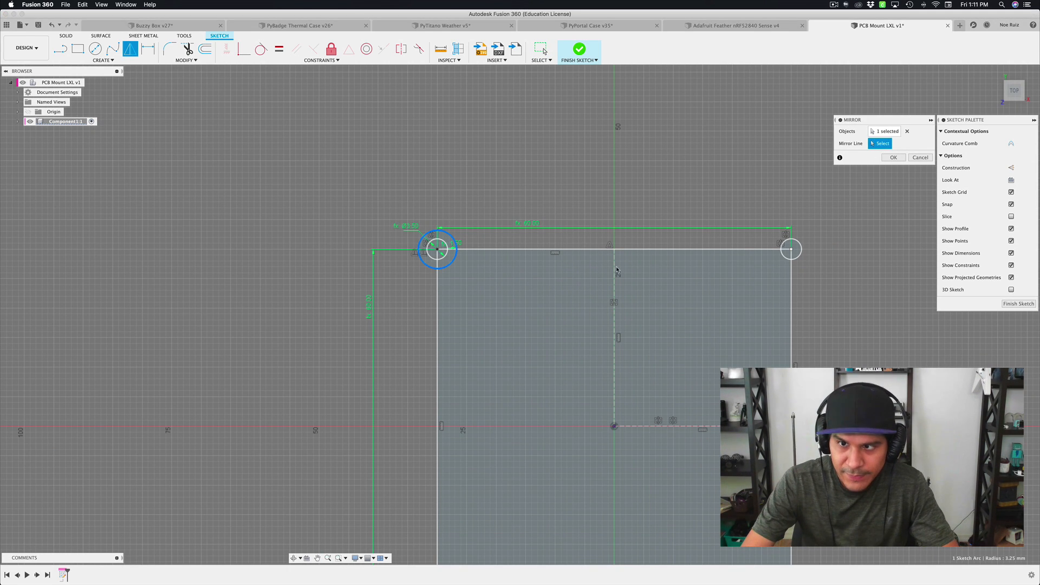
left_click(617, 270)
scroll(672, 155, "down", 2)
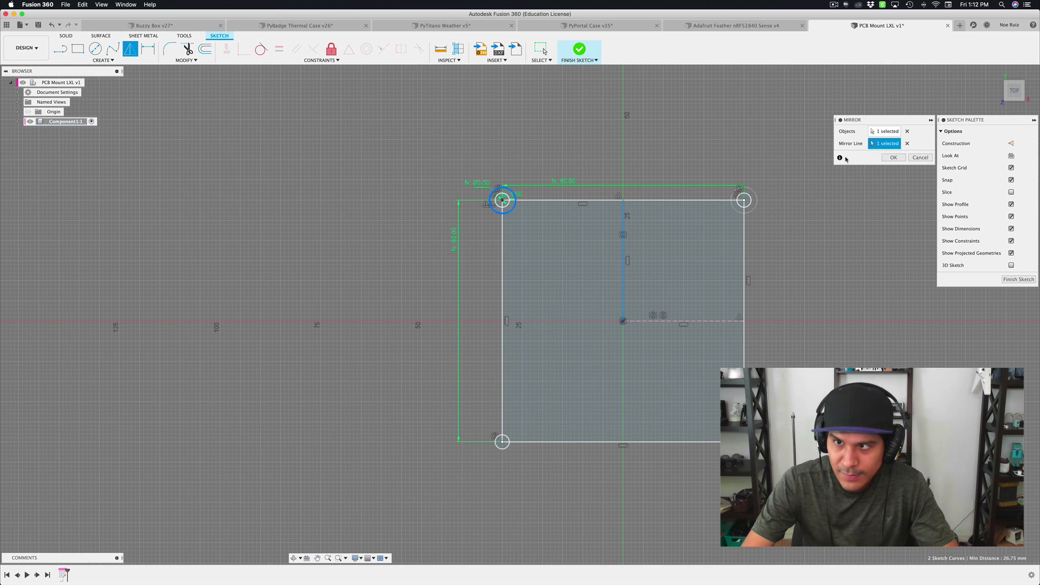
left_click(892, 158)
- Mirror both outer top circles across the horizontal centre line, and move the width dimension farther above the rectangle
type("s")
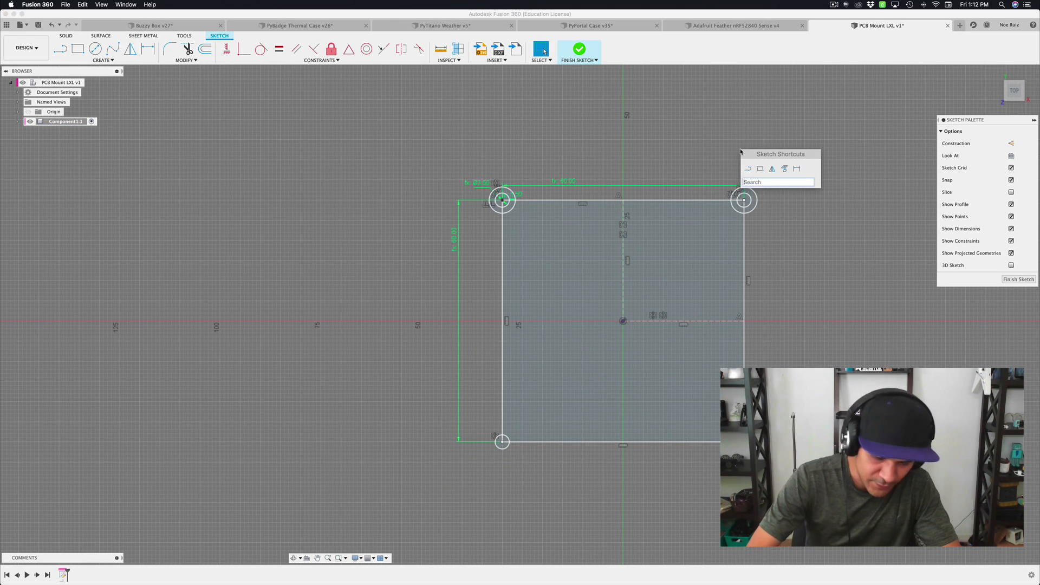
type("mirror")
key("Return")
scroll(772, 166, "up", 1)
scroll(771, 166, "up", 3)
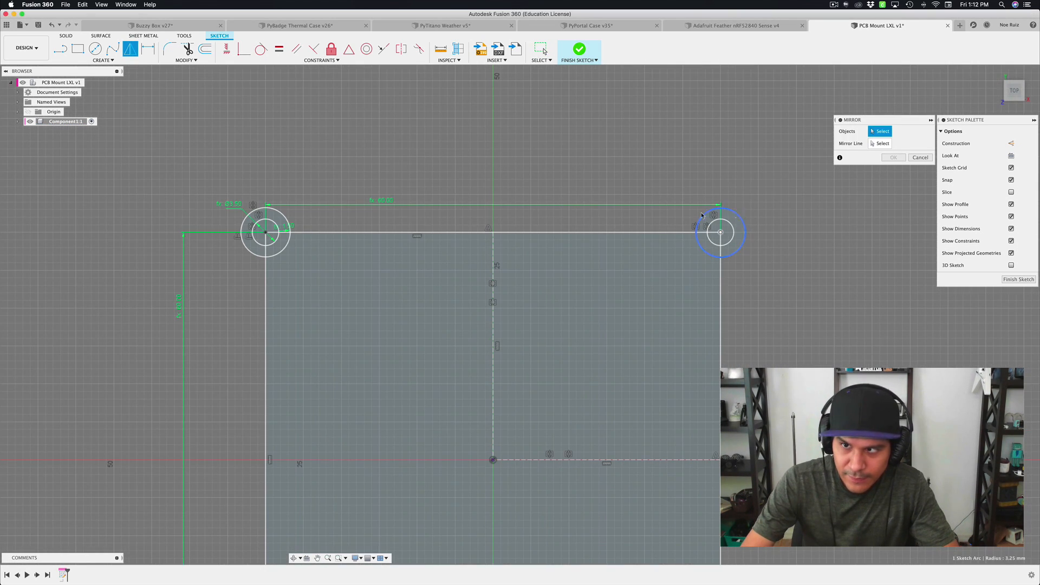
left_click(733, 223)
left_click(280, 217)
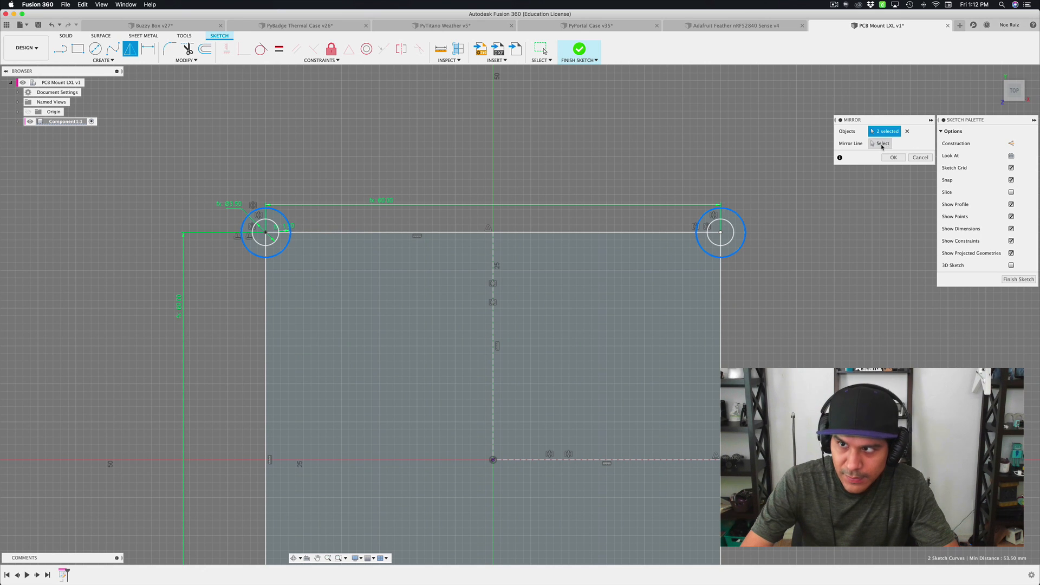
left_click(881, 145)
left_click(646, 460)
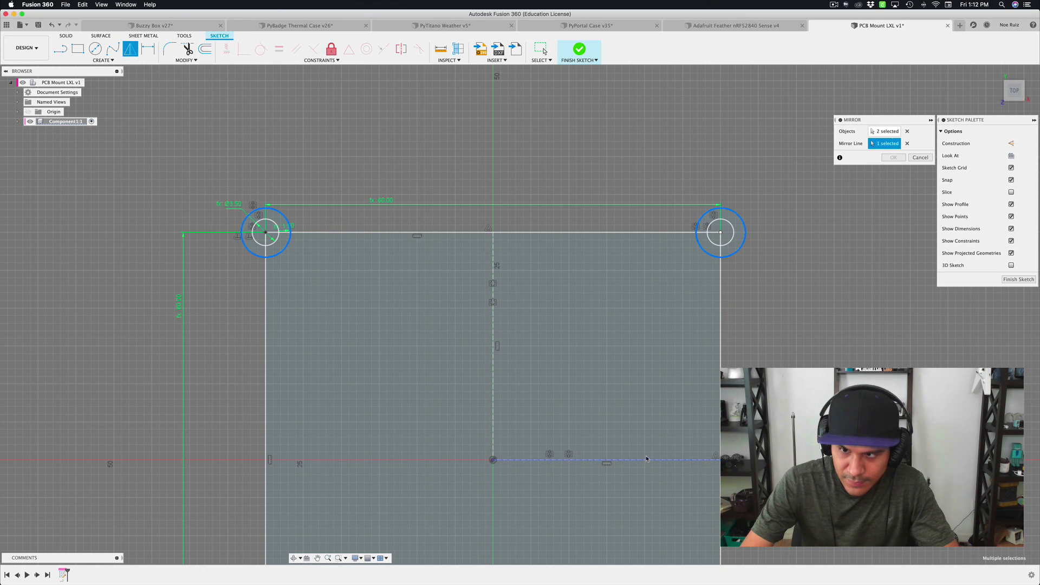
scroll(645, 347, "down", 5)
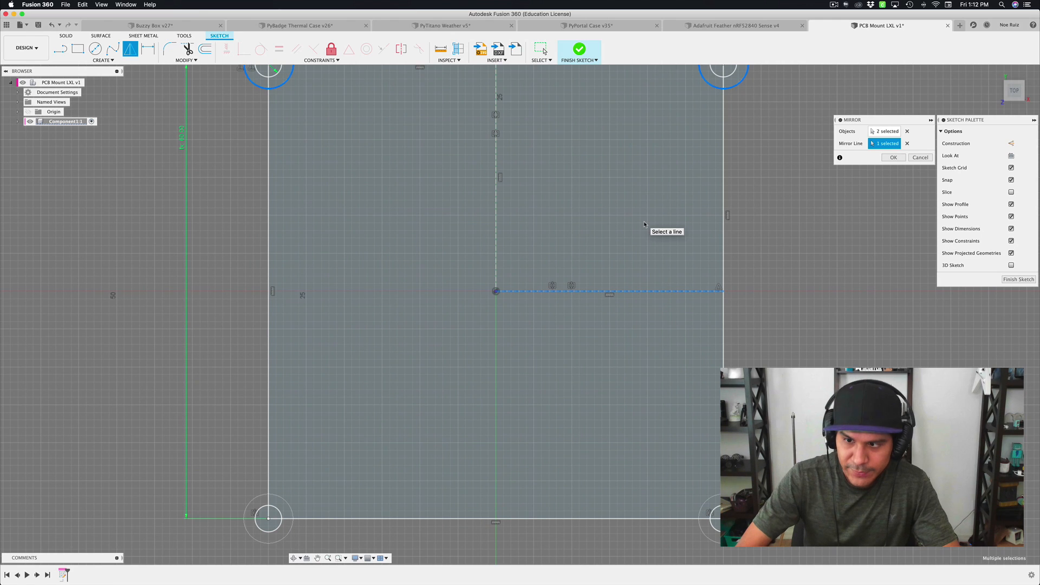
key("Return")
scroll(681, 317, "down", 3)
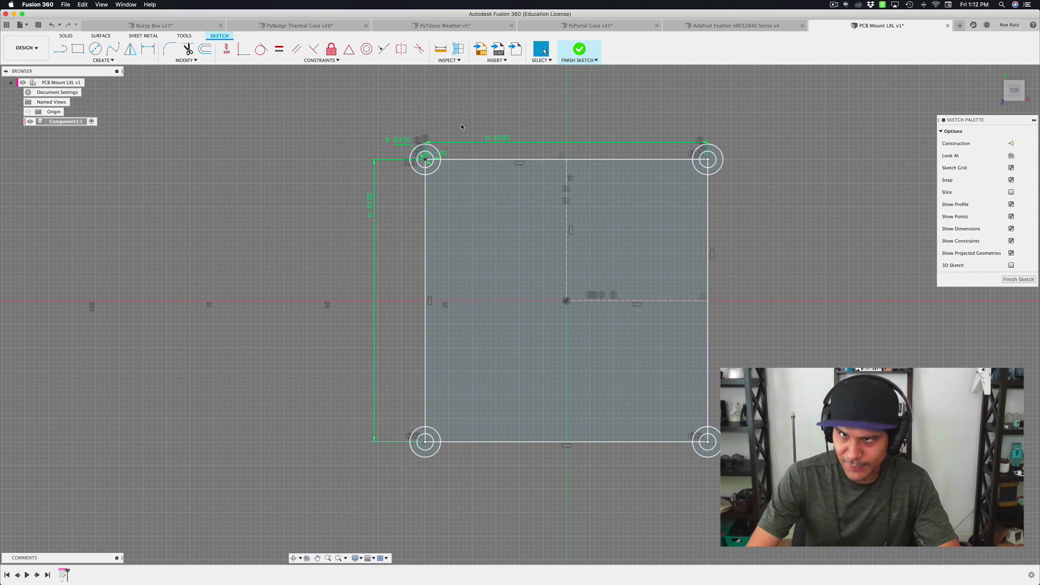
left_click_drag(498, 136, 500, 127)
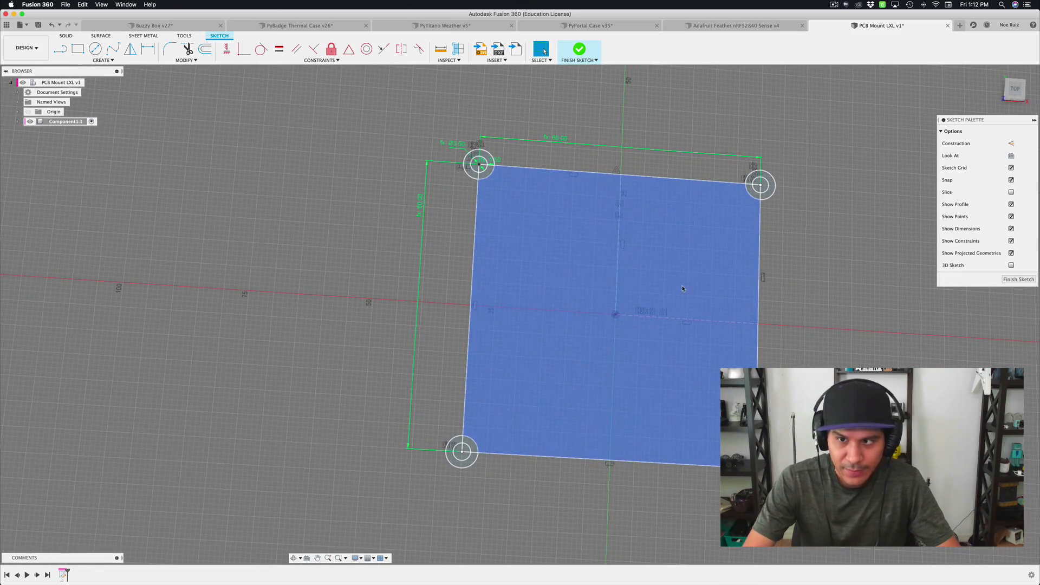
- View the board in the Adafruit Feather nRF52840 Sense design and return to the PCB Mount LXL sketch
left_click(745, 26)
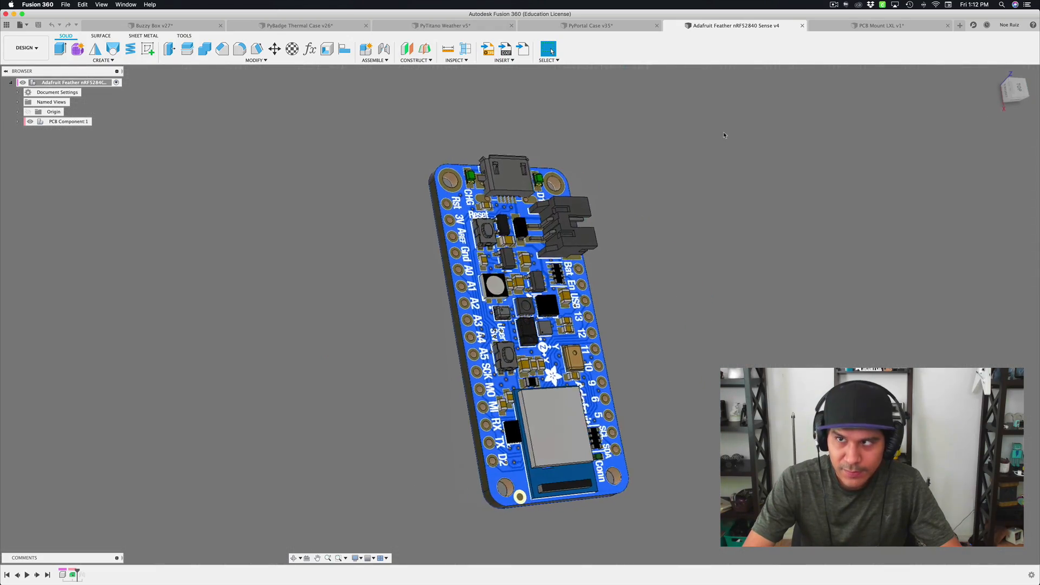
left_click(881, 25)
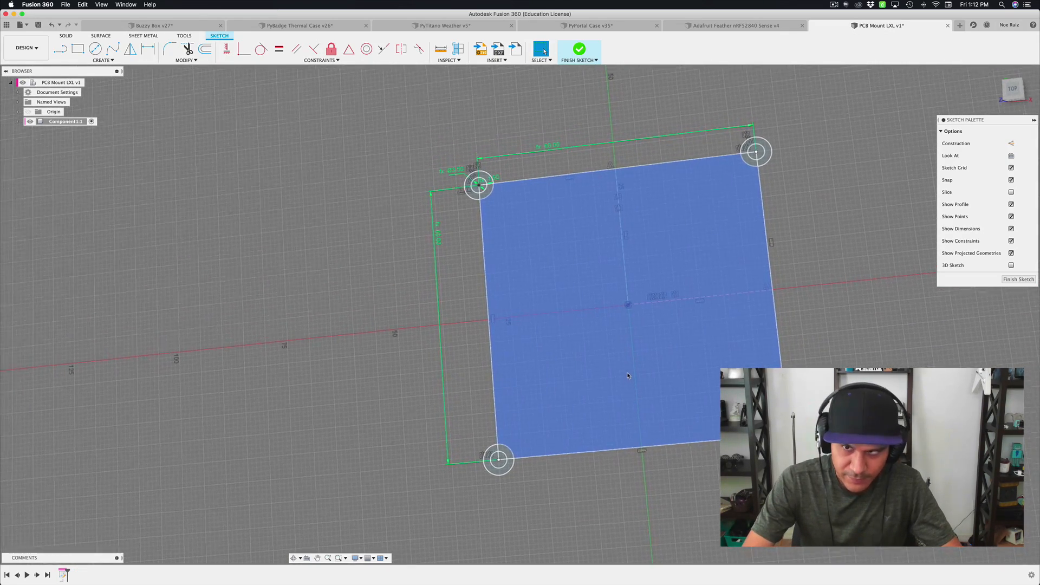
- Draw a circle with the M3hole parameter as its diameter inside the rectangle, near the top-left corner circles
scroll(484, 202, "down", 1)
scroll(477, 194, "up", 5)
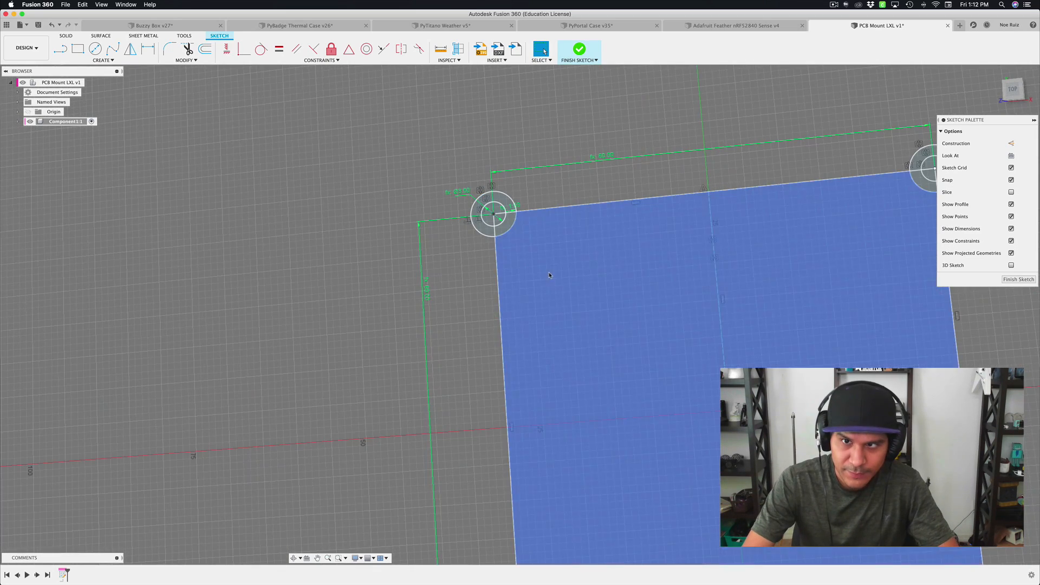
key("c")
scroll(536, 250, "up", 2)
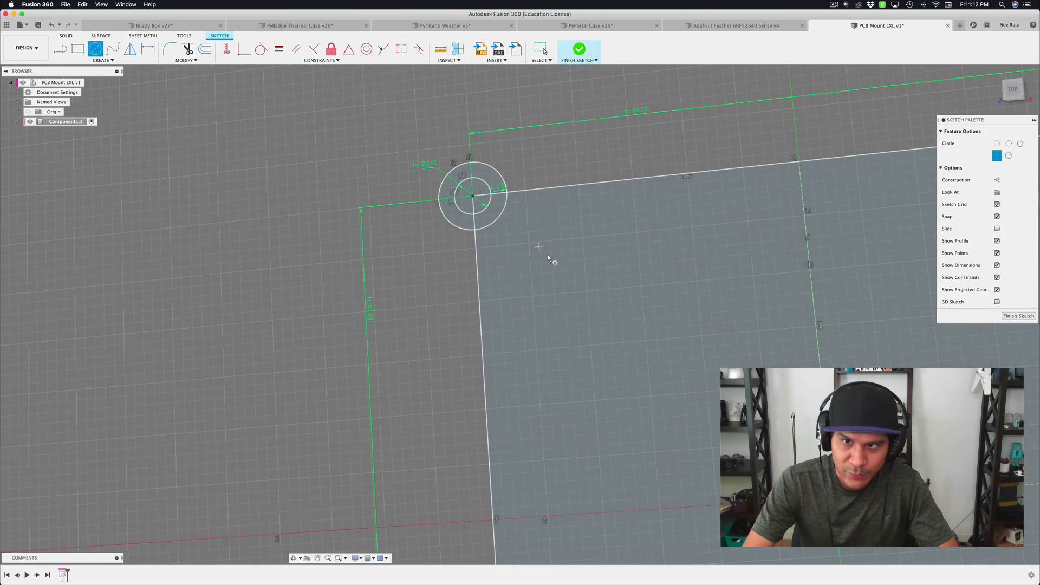
left_click(546, 247)
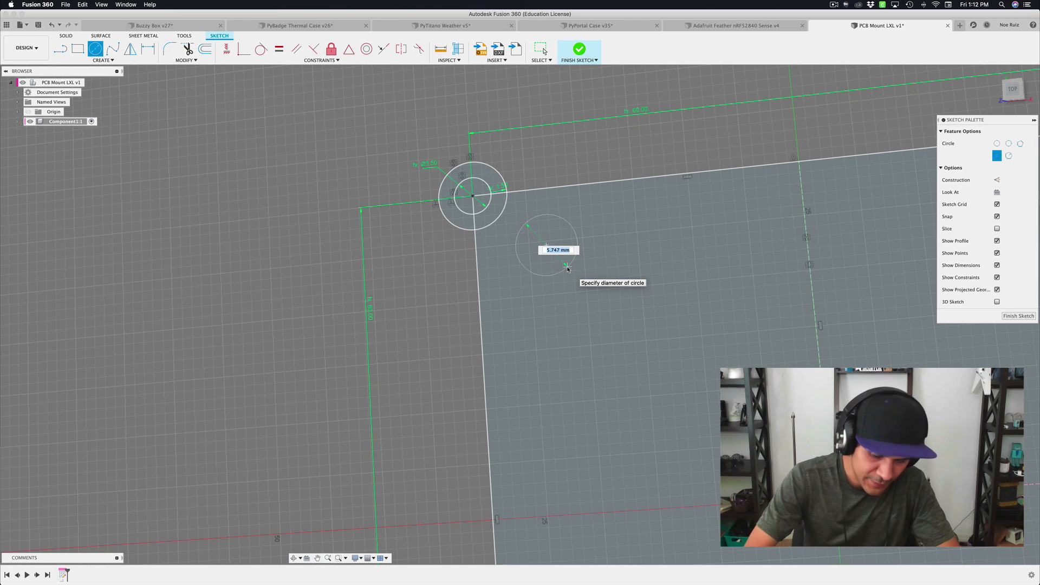
type("m3")
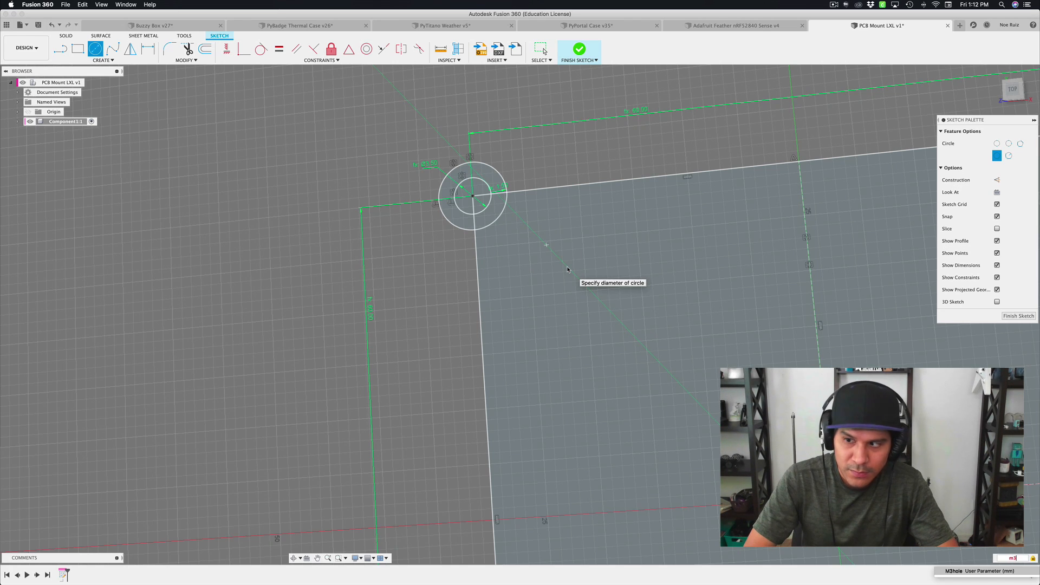
key("Return")
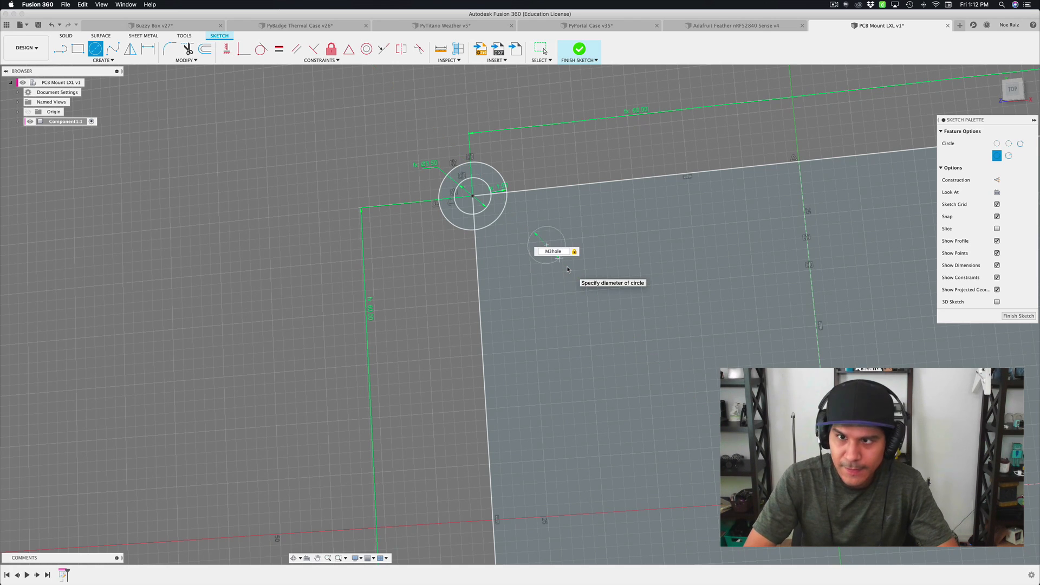
key("Return")
key("Escape")
- Move the new M3hole circle freely around inside the rectangle
left_click(560, 234)
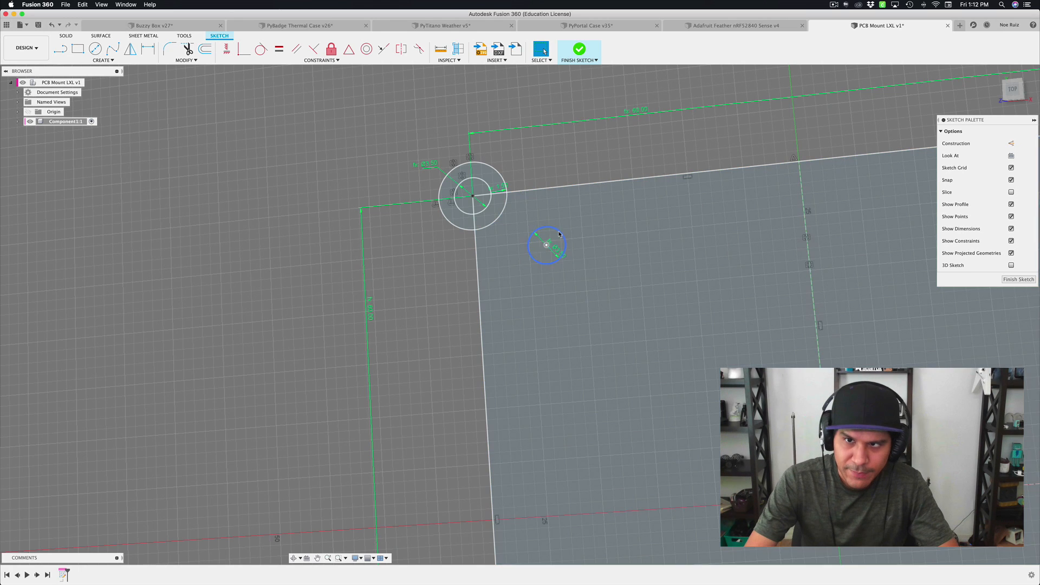
scroll(561, 243, "down", 2)
mouse_move(561, 238)
left_mouse_down()
mouse_move(609, 313)
mouse_move(515, 268)
mouse_move(562, 265)
left_mouse_up()
left_click_drag(758, 461, 587, 264)
scroll(585, 265, "up", 3)
scroll(586, 265, "down", 3)
left_click(568, 182)
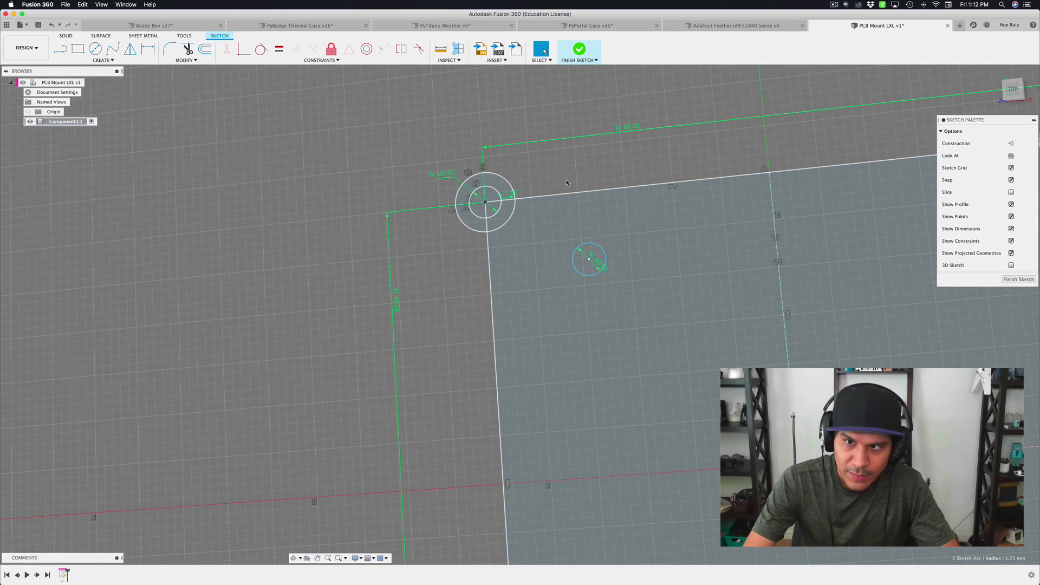
- Dimension the new circle's centre 10 mm from the rectangle's left edge, placing the dimension above the rectangle
middle_click_drag(580, 178, 624, 196)
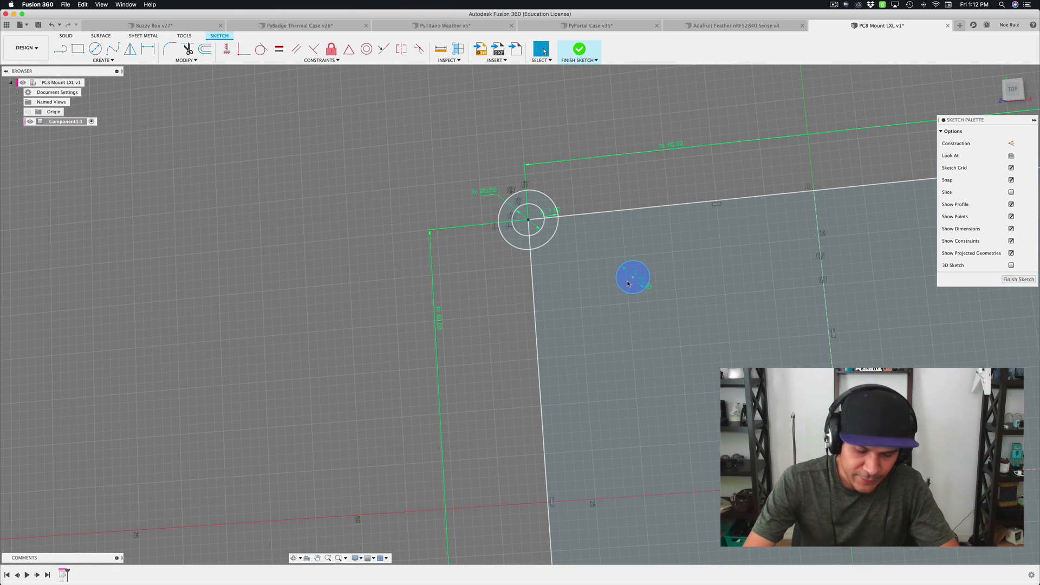
key("d")
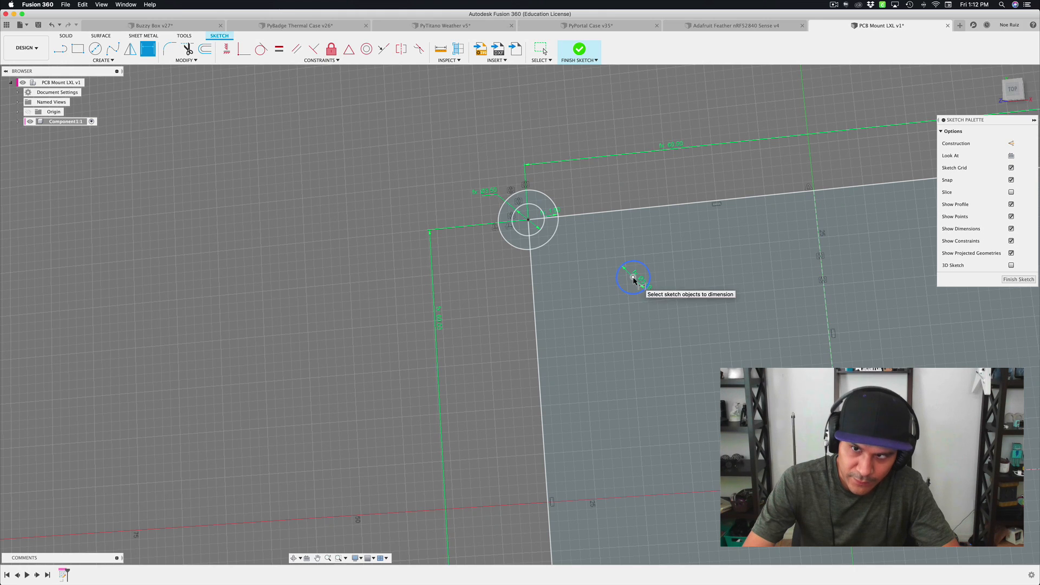
left_click(633, 278)
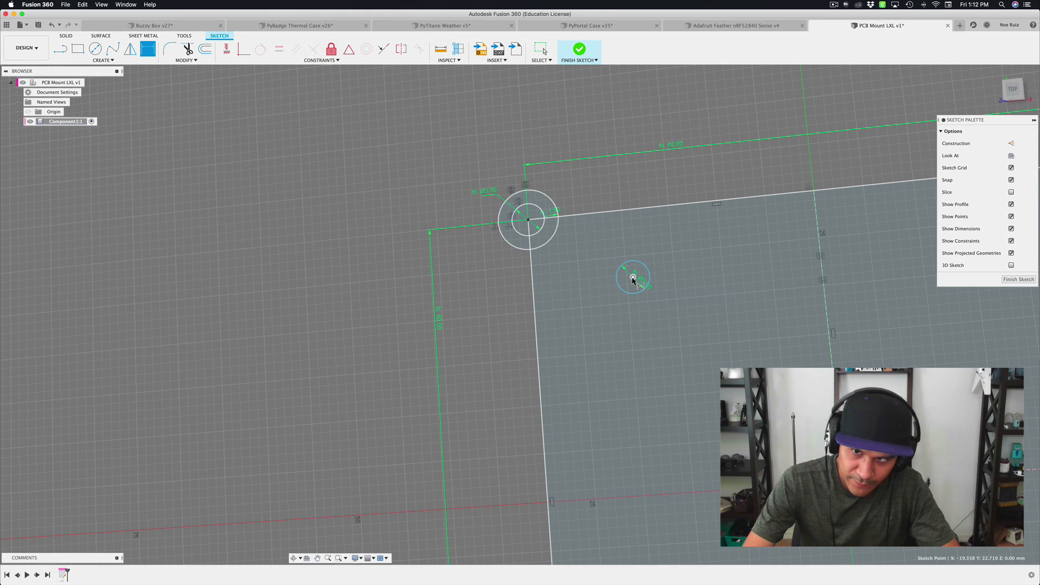
left_click(535, 338)
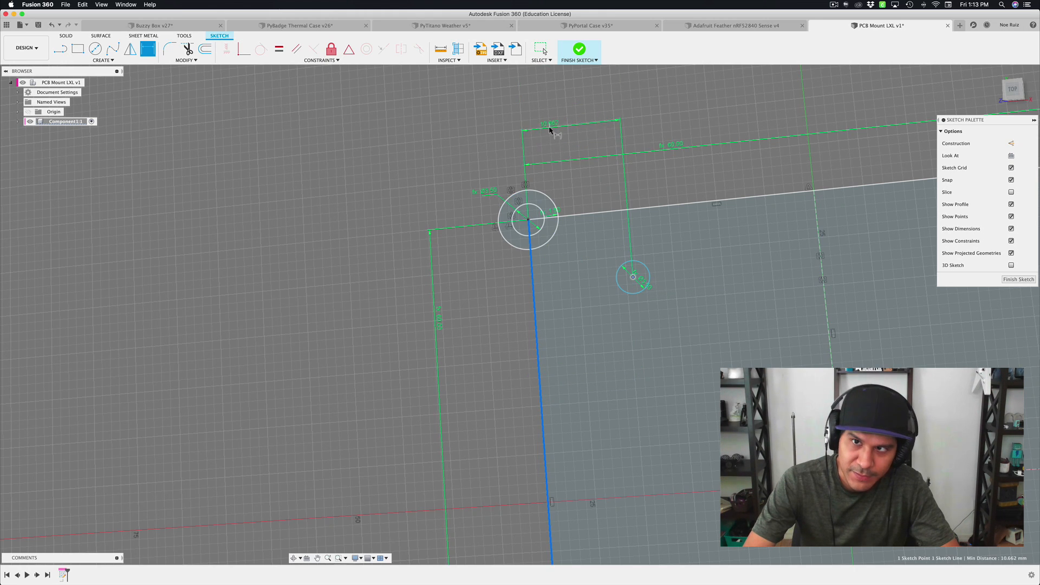
left_click(550, 130)
key("Return")
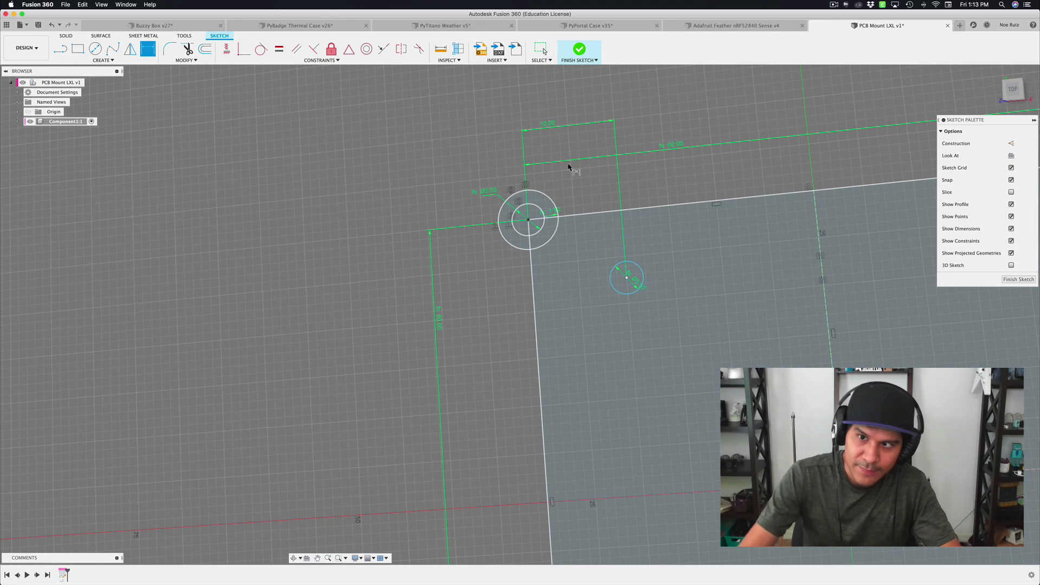
- Dimension the circle's centre 10 mm from the rectangle's top edge, placing the dimension outside the left edge
left_click(627, 279)
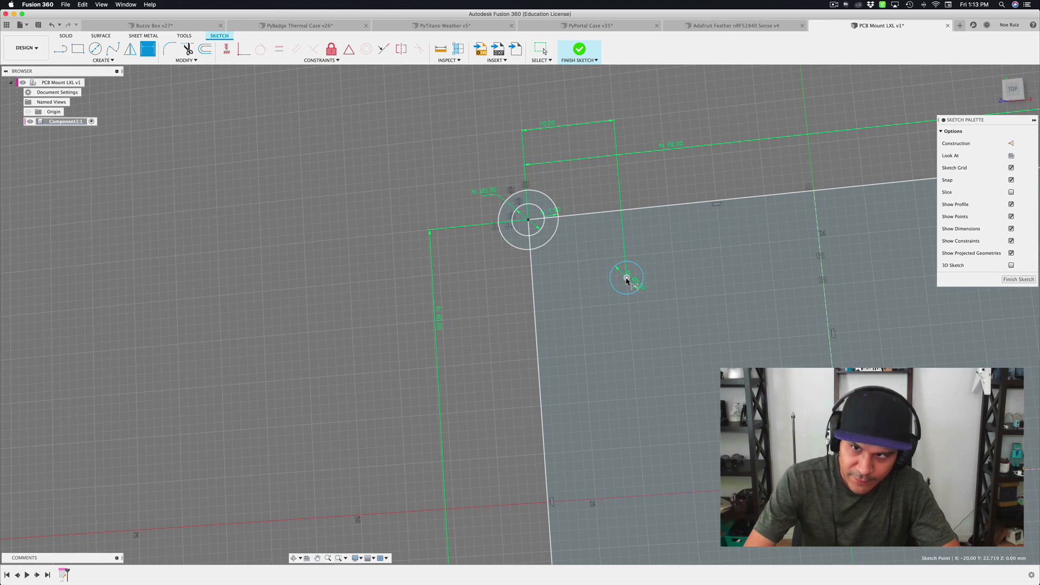
left_click(650, 207)
left_click(350, 268)
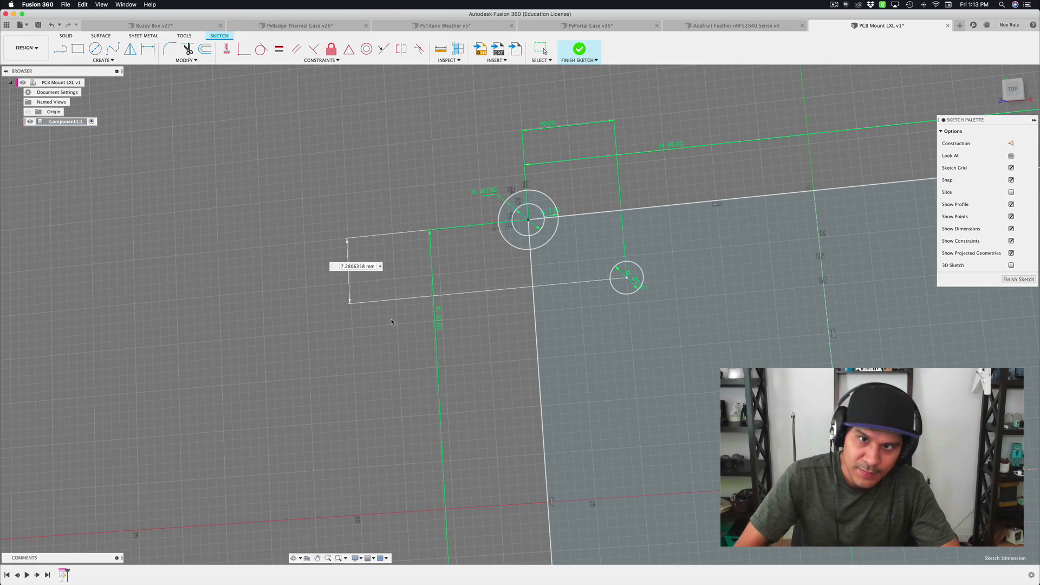
type("10")
key("Return")
- View the board in the Adafruit Feather nRF52840 Sense design again and return to the PCB Mount LXL sketch
scroll(392, 322, "down", 4)
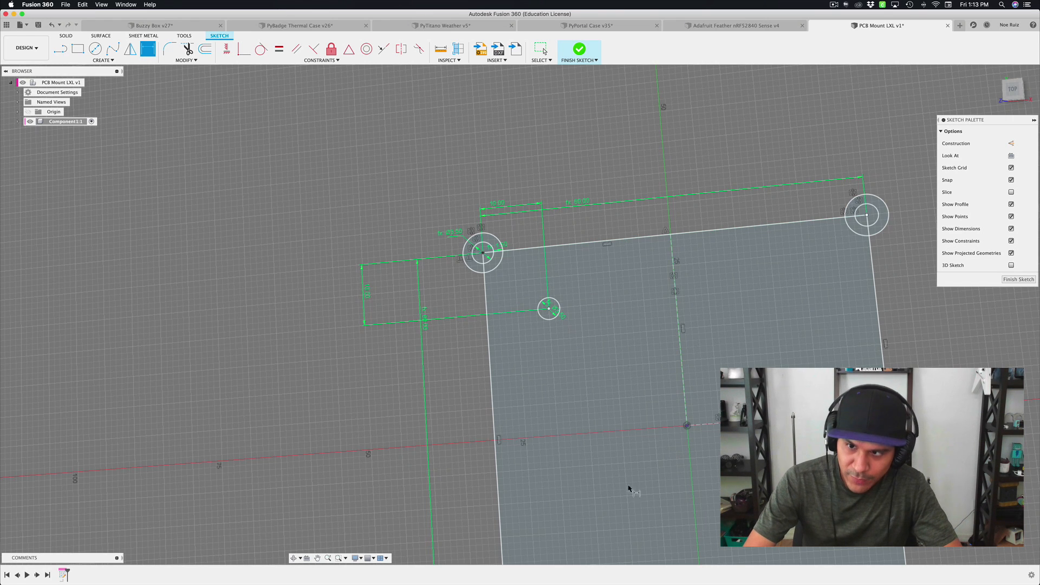
left_click(739, 26)
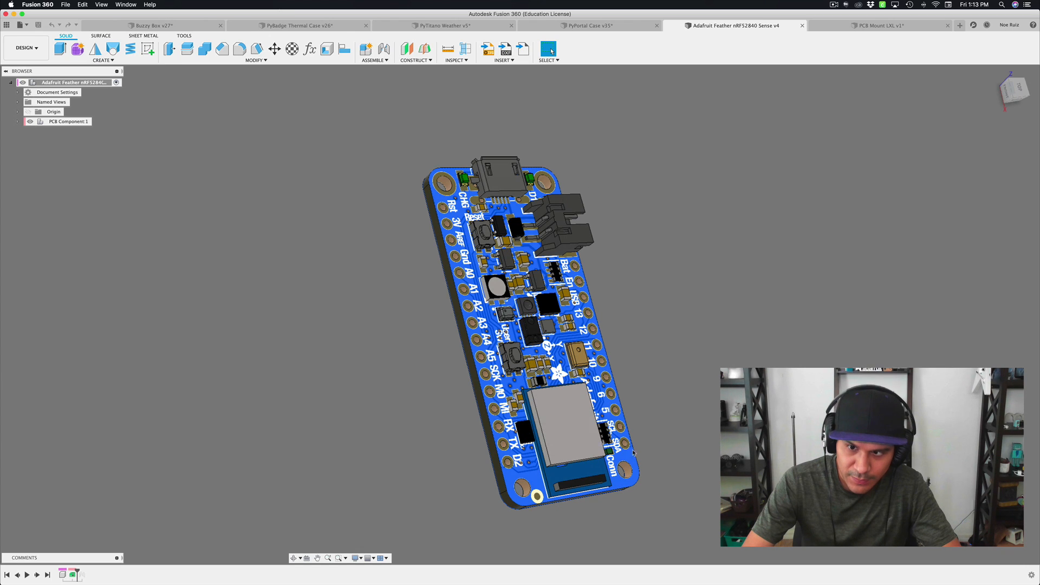
left_click(846, 25)
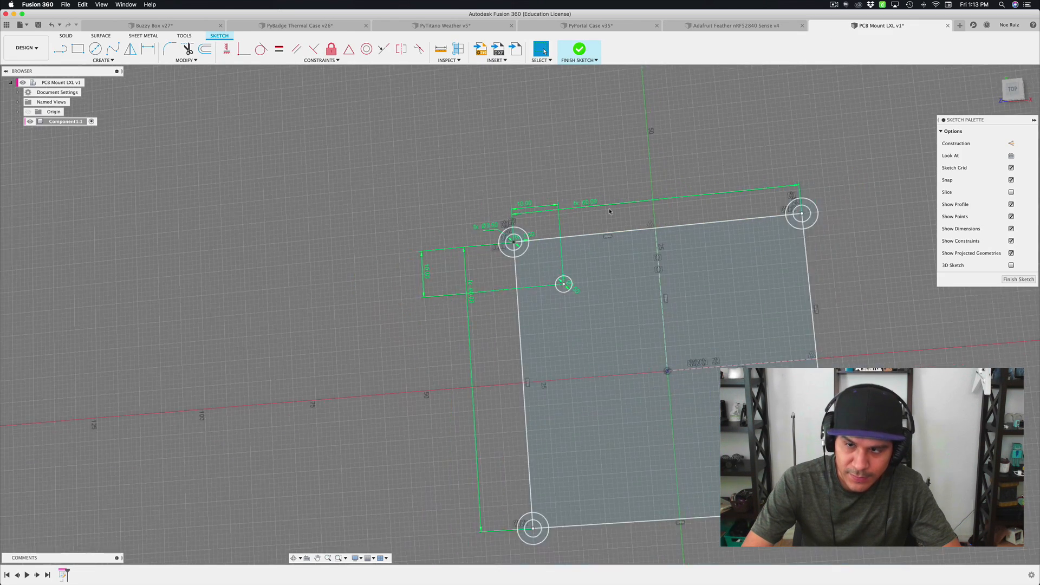
scroll(609, 212, "down", 5)
scroll(591, 264, "up", 3)
scroll(585, 239, "up", 8)
scroll(584, 239, "down", 5)
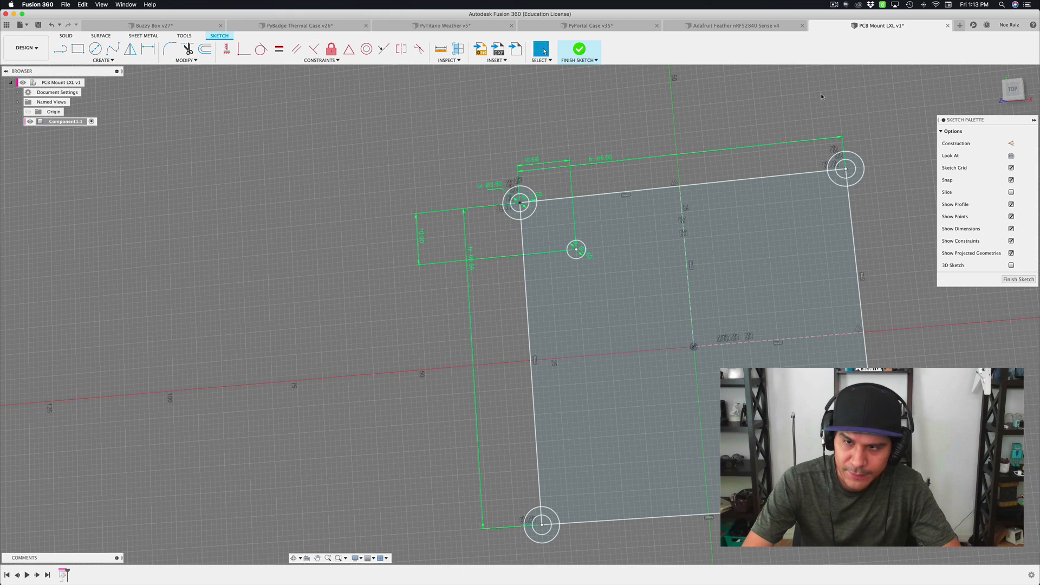
- Draw a second circle with the M3hole diameter to the right of the first inner hole
scroll(595, 133, "up", 3)
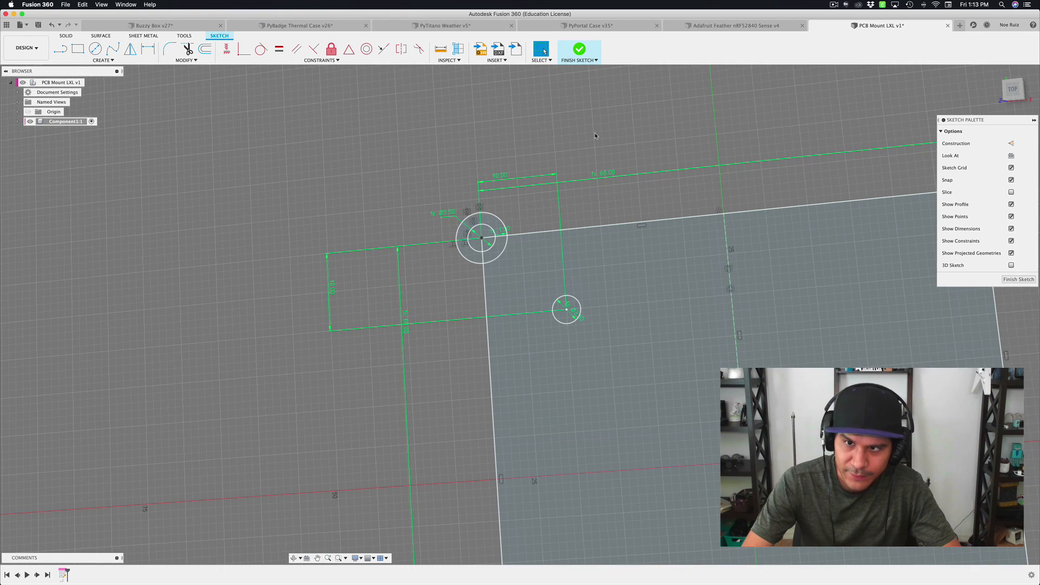
key("c")
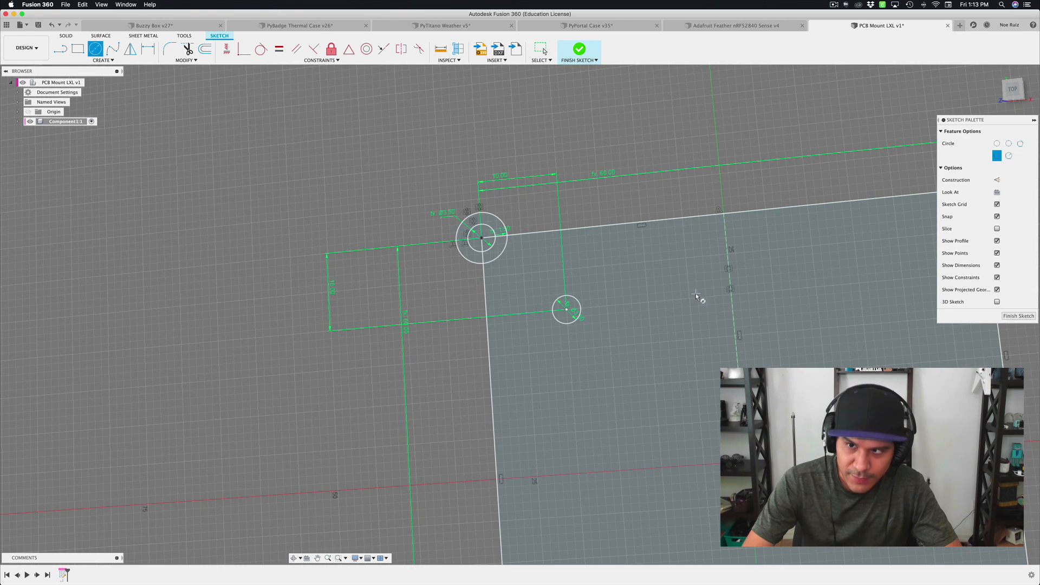
left_click(690, 300)
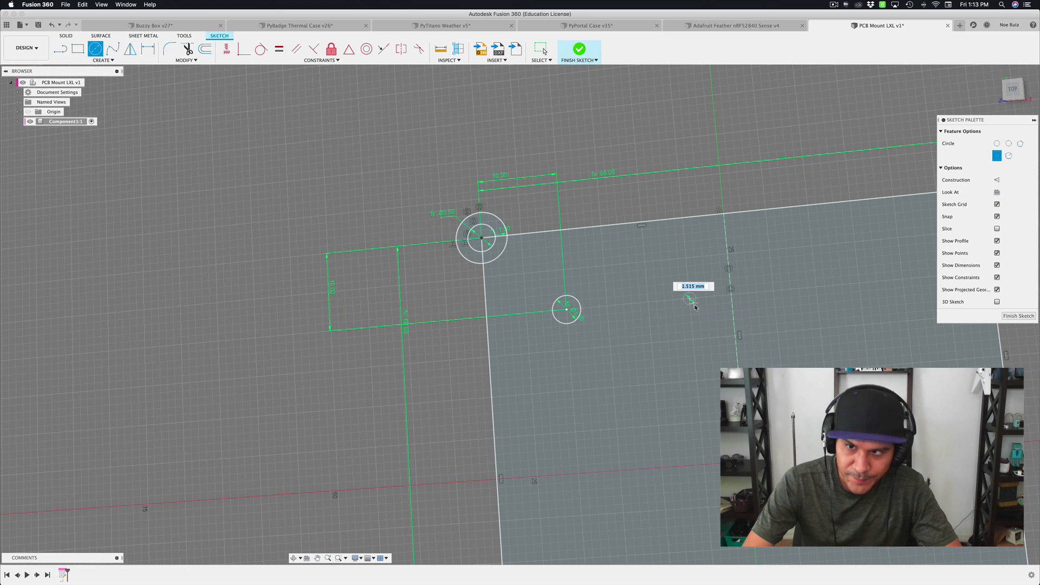
type("holes")
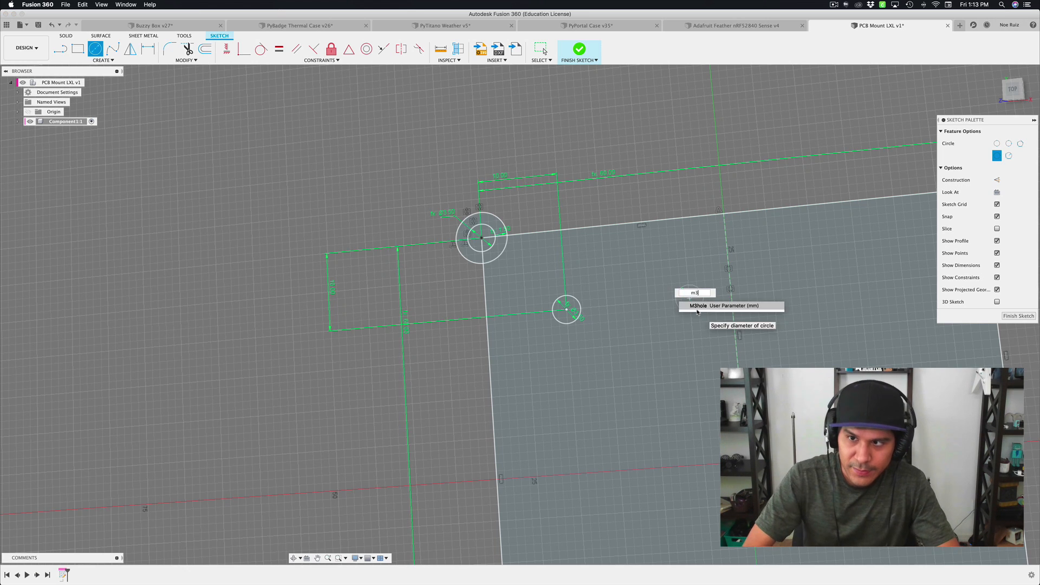
key("Return")
key("Return")
- Draw a line between the second inner hole and the centre of the first inner hole
key("l")
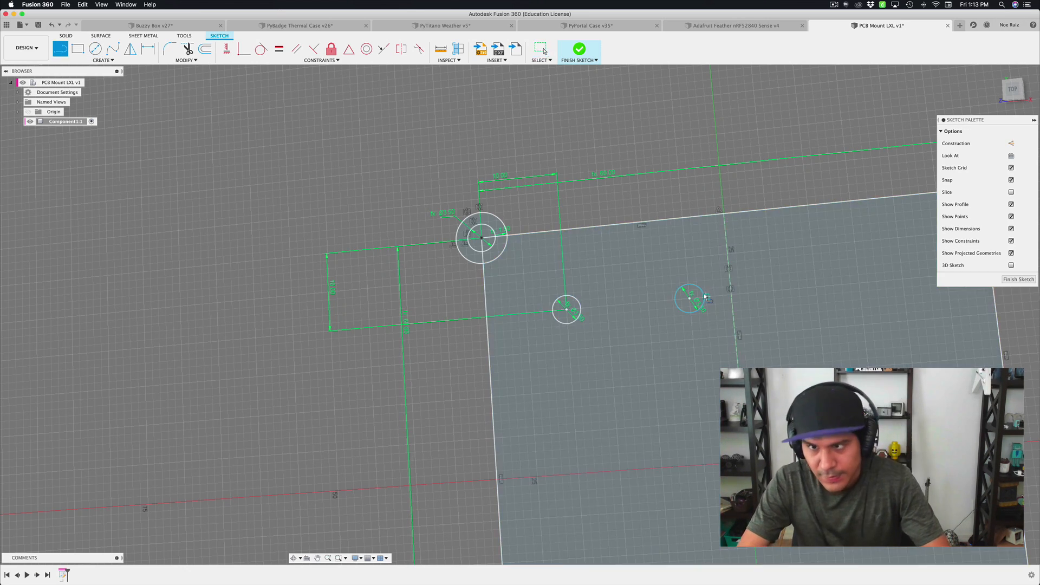
scroll(694, 303, "up", 5)
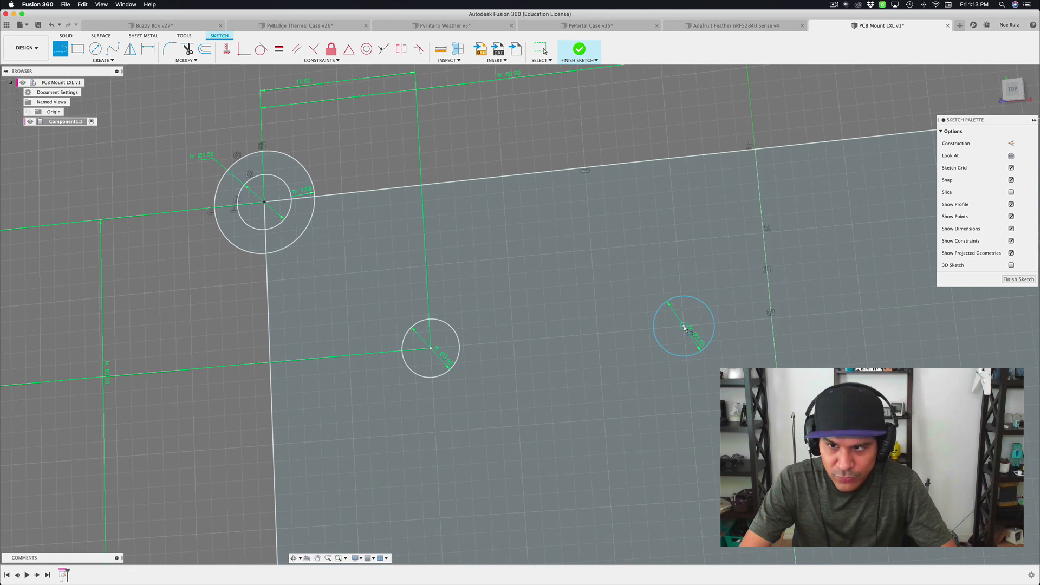
left_click(685, 327)
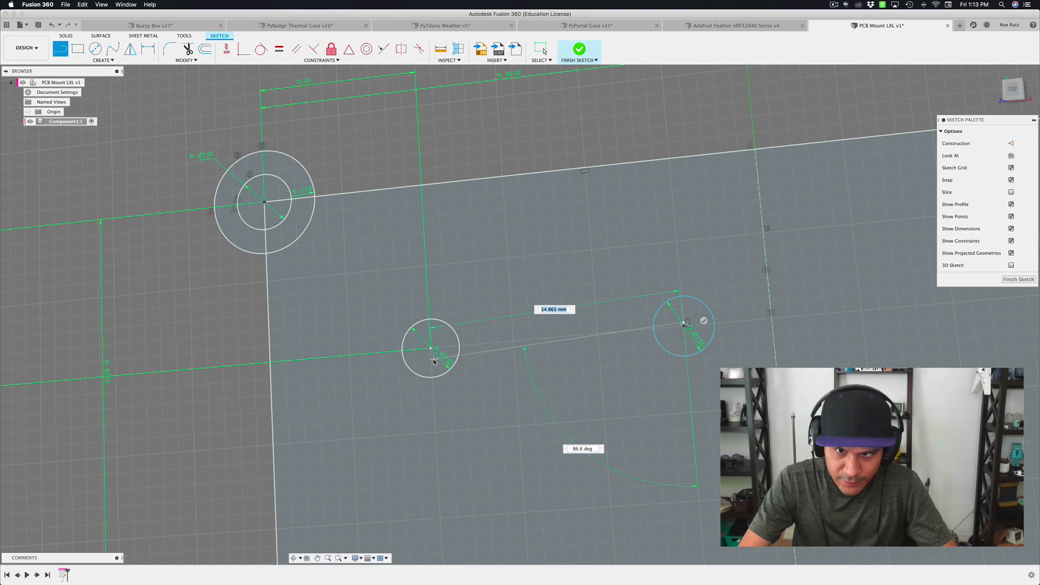
key("Escape")
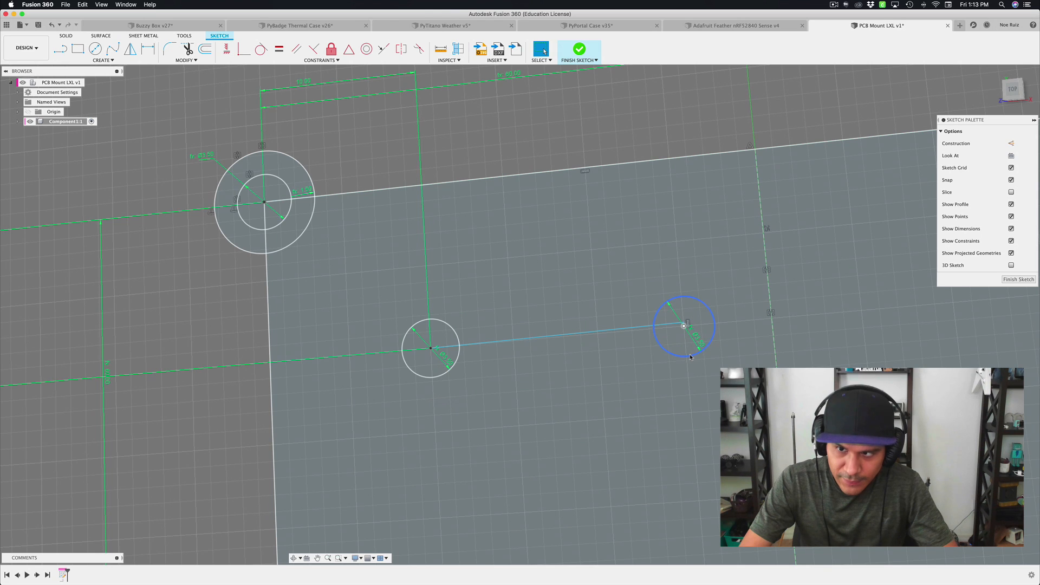
- Delete the stray vertical segment at the second hole and attach the connecting line's free end to that hole's centre
mouse_move(693, 355)
left_mouse_down()
mouse_move(656, 331)
mouse_move(688, 286)
mouse_move(683, 349)
left_mouse_up()
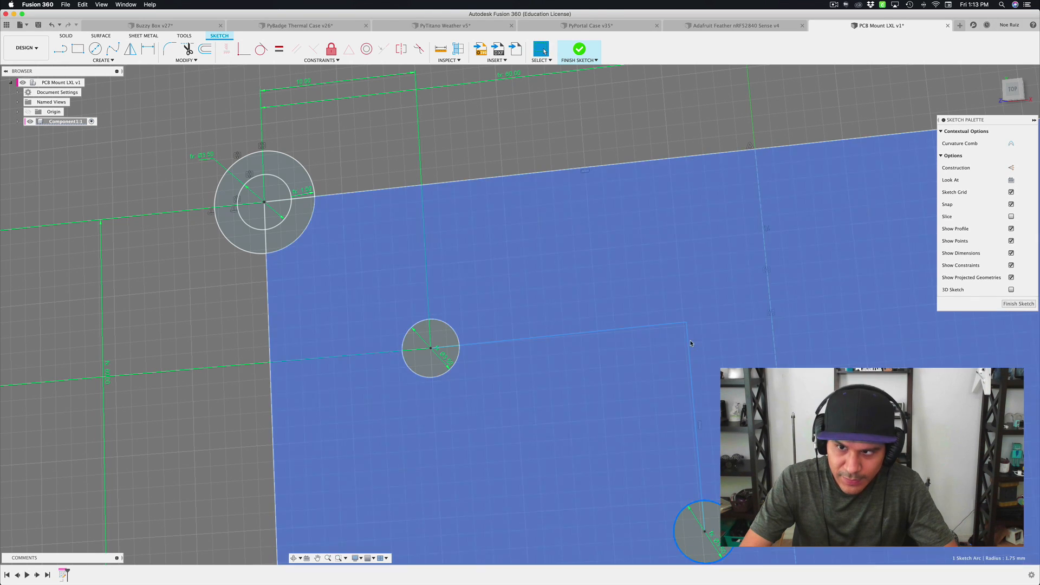
scroll(686, 348, "down", 3)
key("Delete")
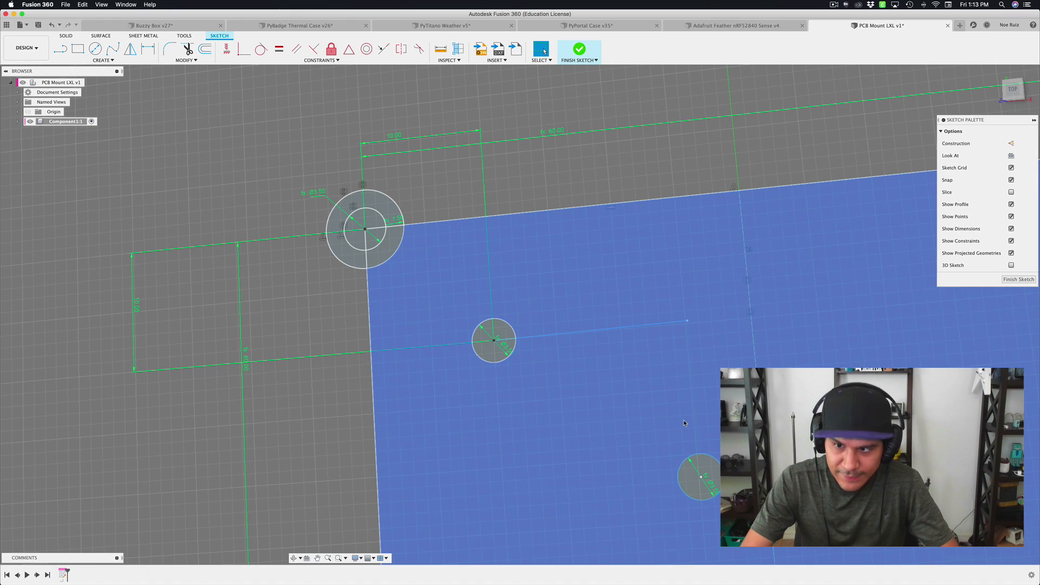
left_click_drag(689, 322, 676, 292)
- Apply a Horizontal/Vertical constraint to the line connecting the two inner holes
left_click(642, 296)
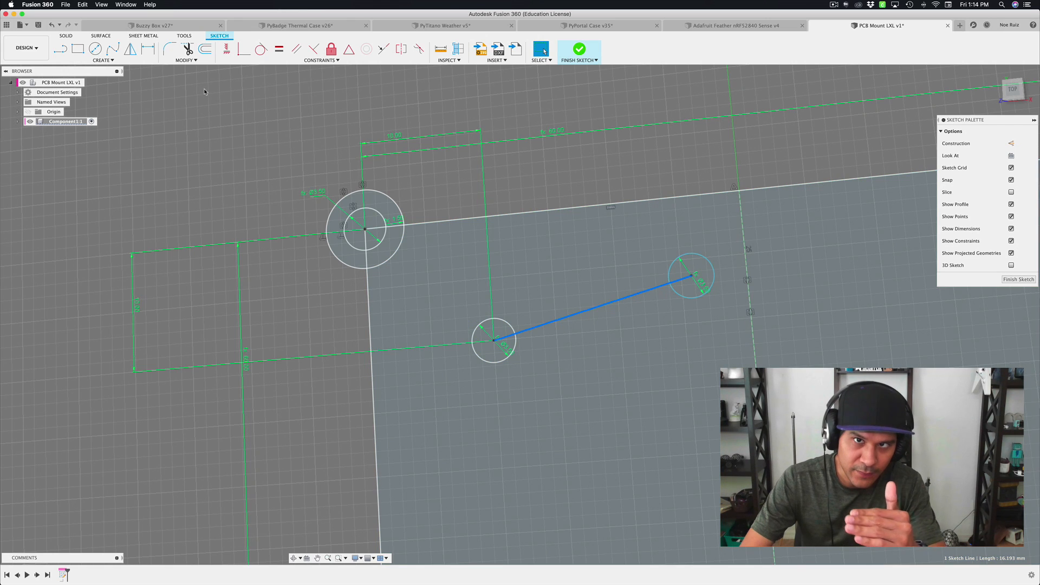
left_click(226, 52)
key("Escape")
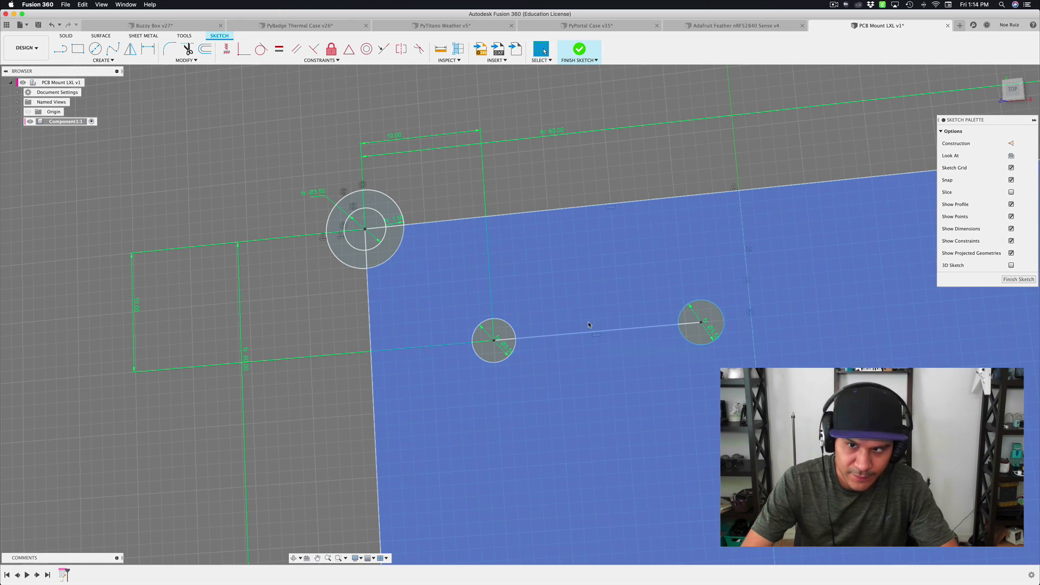
- Dimension the connecting line between the two inner holes to 10 mm, placing the dimension above it
left_click(577, 333)
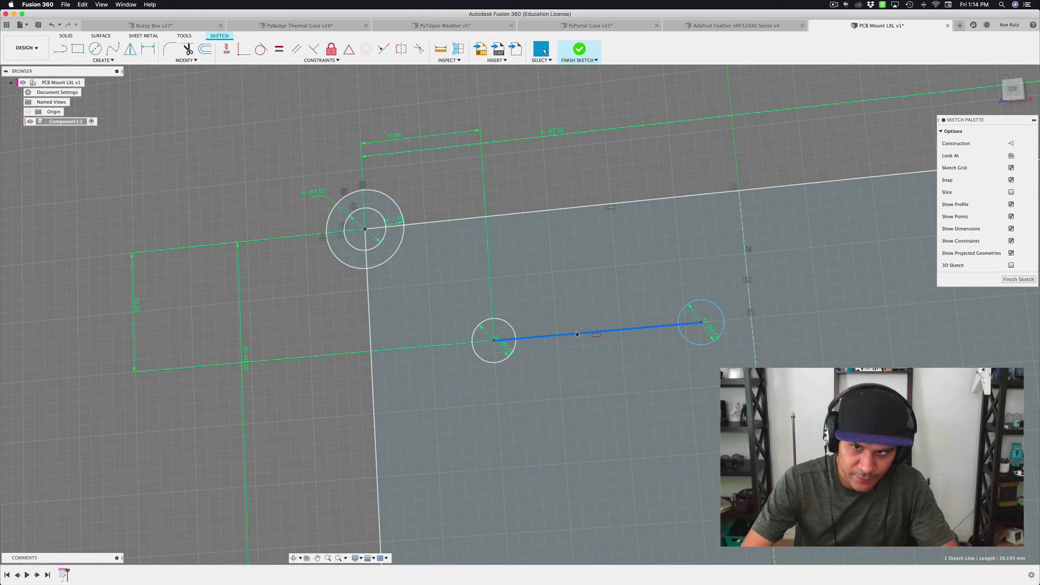
key("d")
left_click(584, 260)
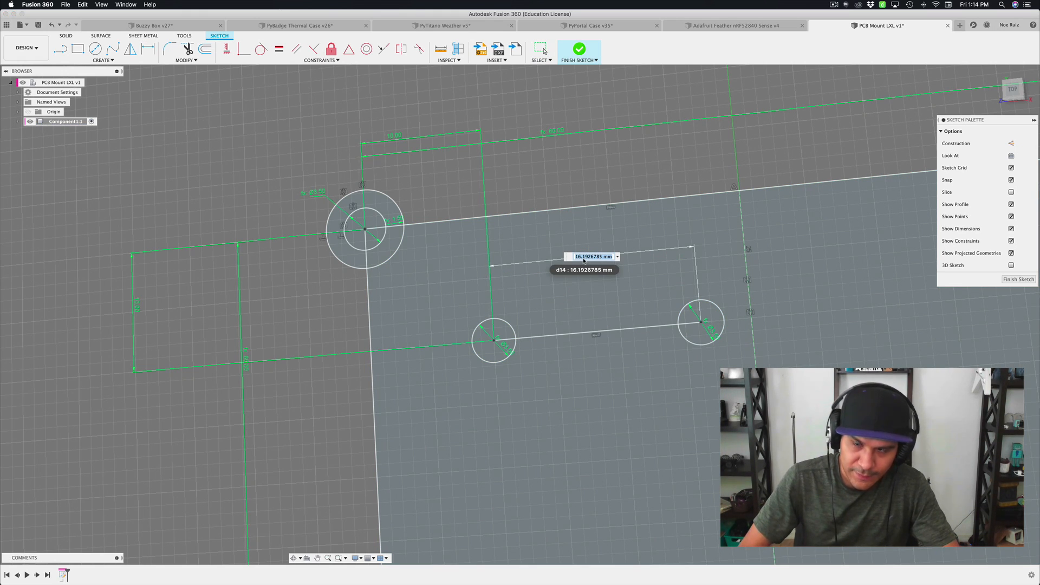
key("Return")
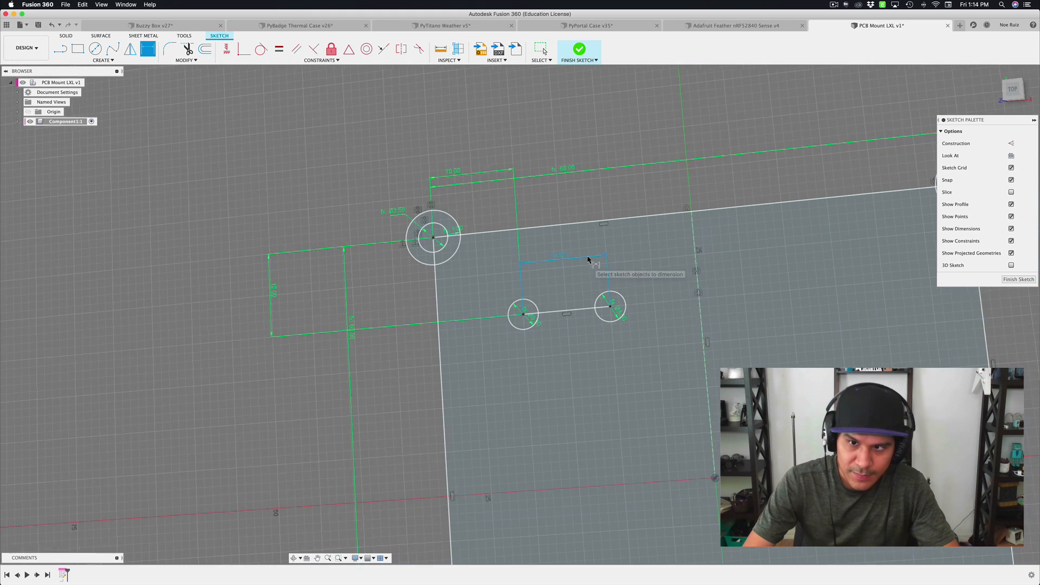
- Draw a third inner hole in the open area below the second inner hole, with its diameter set to the M3hole parameter
scroll(590, 314, "down", 2)
middle_click_drag(572, 358, 593, 295)
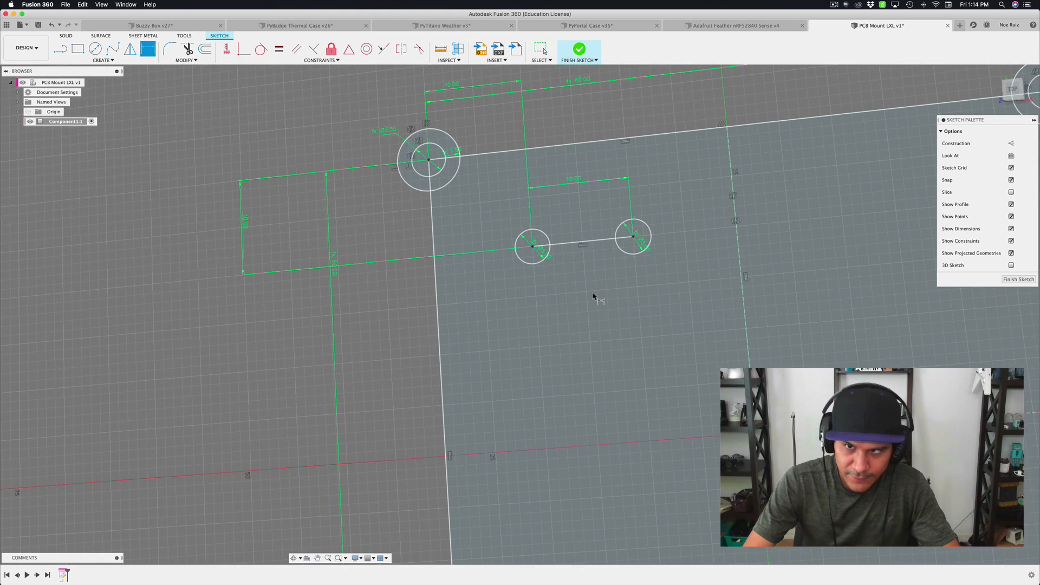
key("c")
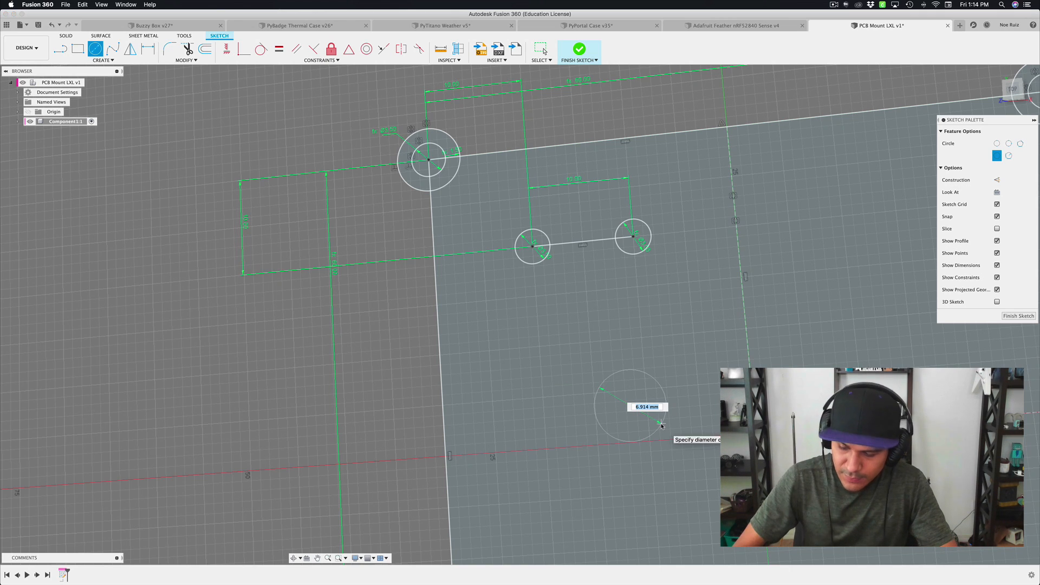
type(".5")
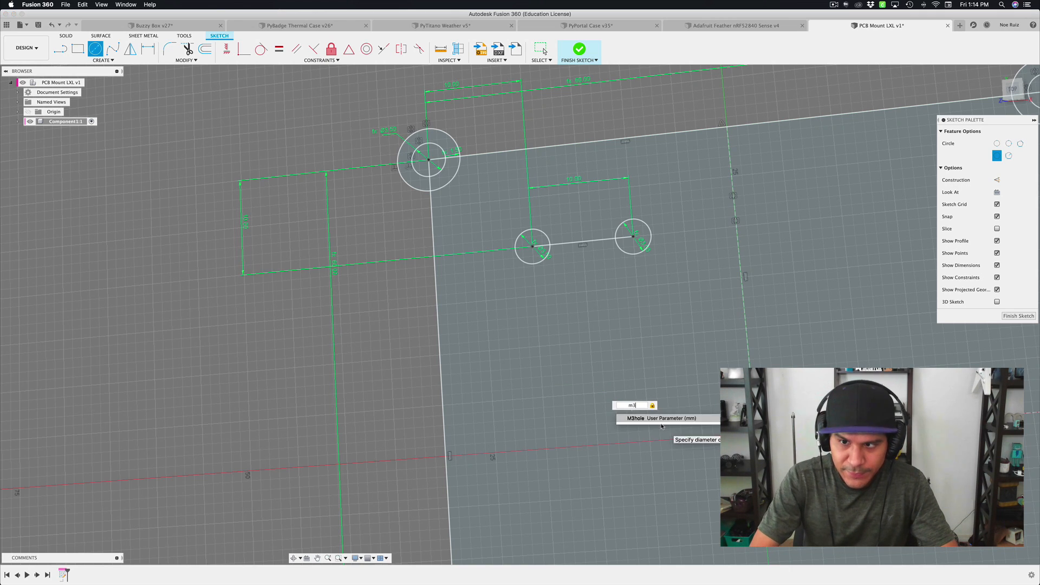
key("Return")
key("Escape")
- Connect the centres of the third and second inner holes with a line and apply a Horizontal/Vertical constraint to it
key("l")
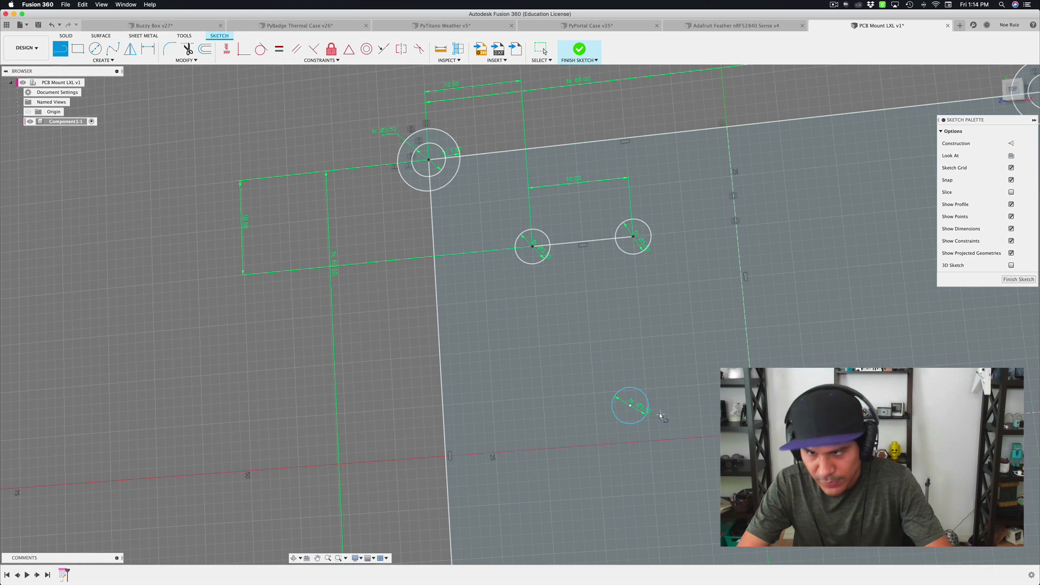
left_click(630, 406)
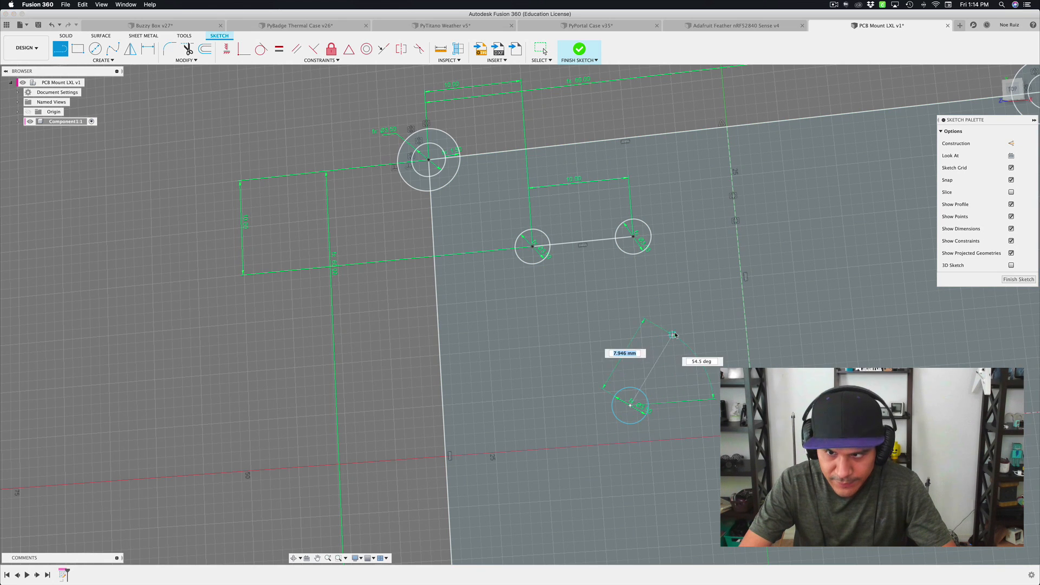
left_click(634, 237)
key("Escape")
left_click(633, 328)
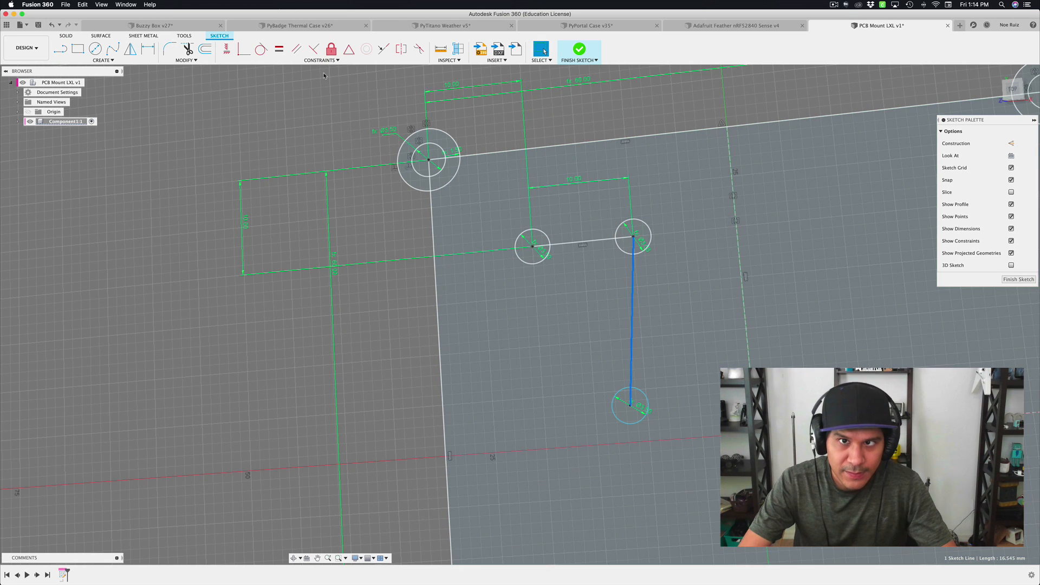
left_click(227, 49)
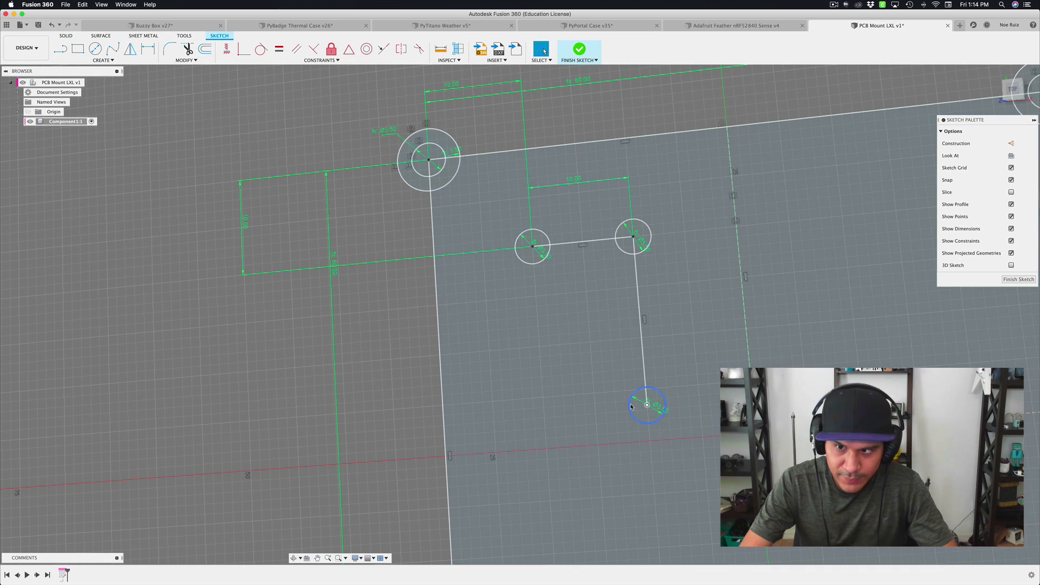
- Dimension the vertical line between the second and third inner holes to 40 mm, placing the dimension to its right
mouse_move(653, 390)
left_mouse_down()
mouse_move(648, 313)
mouse_move(651, 375)
left_mouse_up()
left_click(646, 340)
key("d")
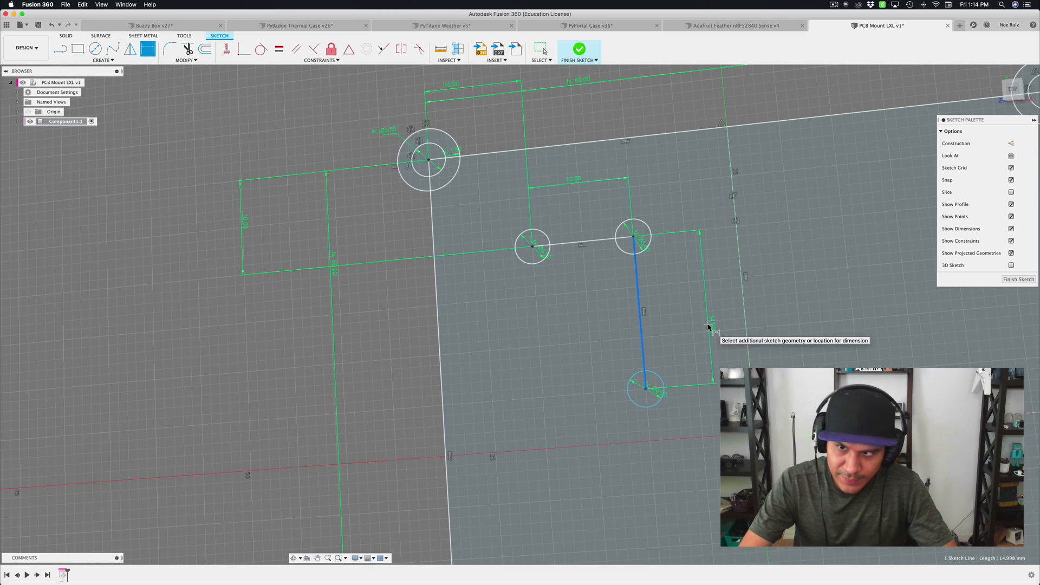
left_click(710, 337)
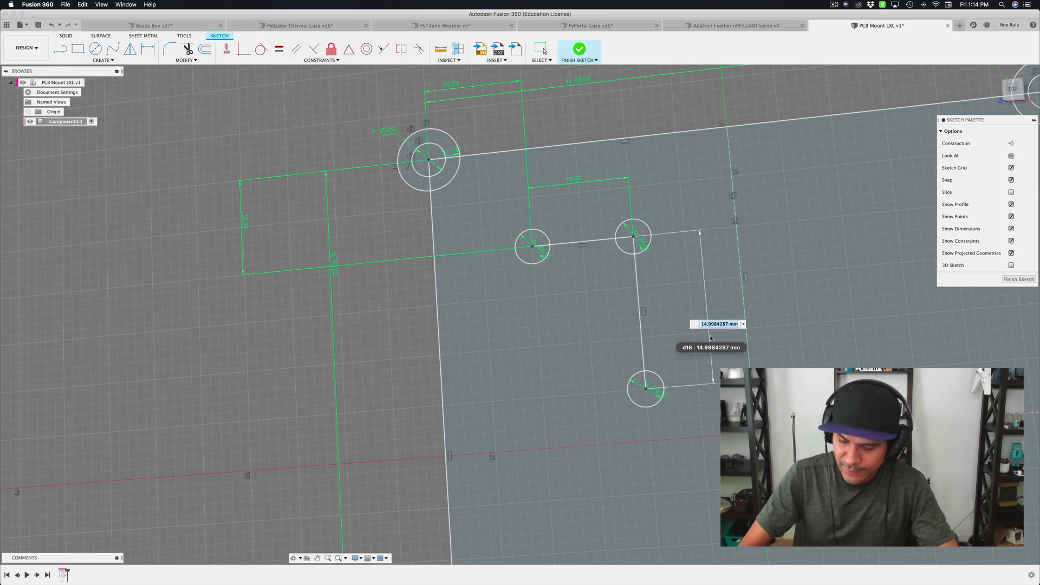
key("Return")
scroll(709, 339, "down", 3)
middle_click_drag(668, 502, 666, 402)
double_click(723, 377)
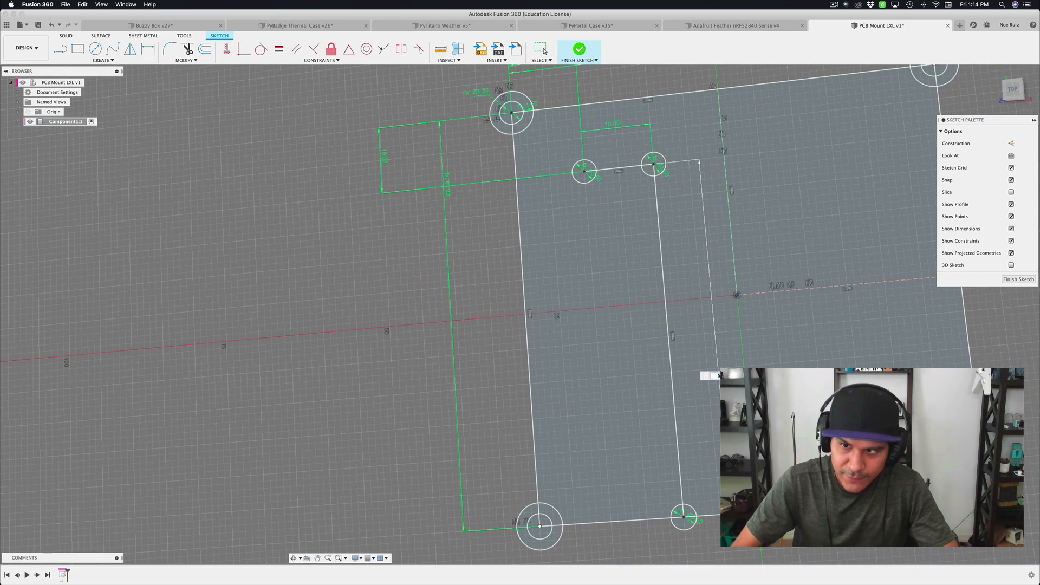
key("Return")
- Draw a fourth inner hole to the left of the third one, using the M3hole parameter as its diameter
key("c")
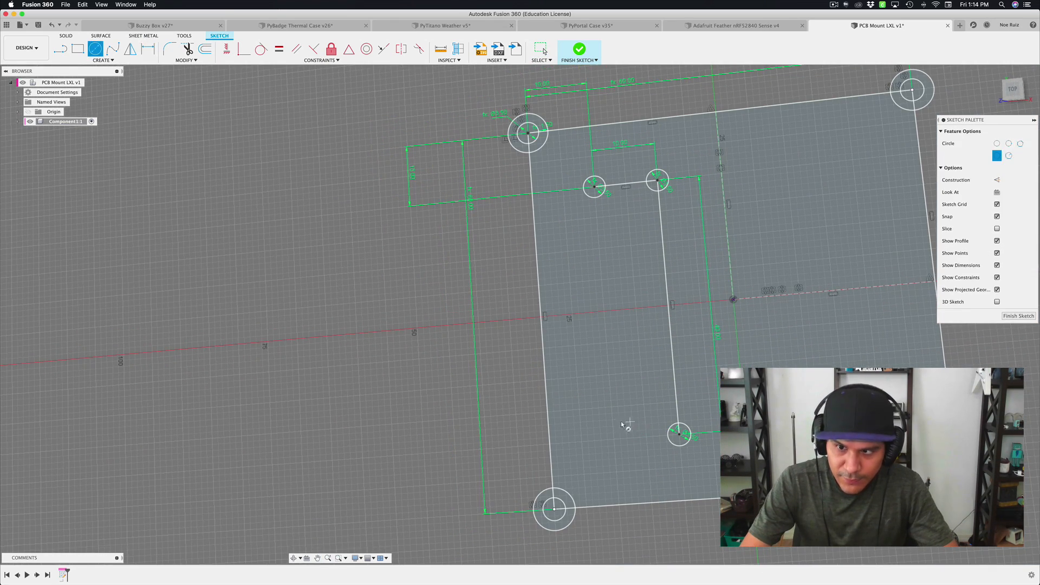
scroll(621, 420, "up", 3)
left_click(620, 417)
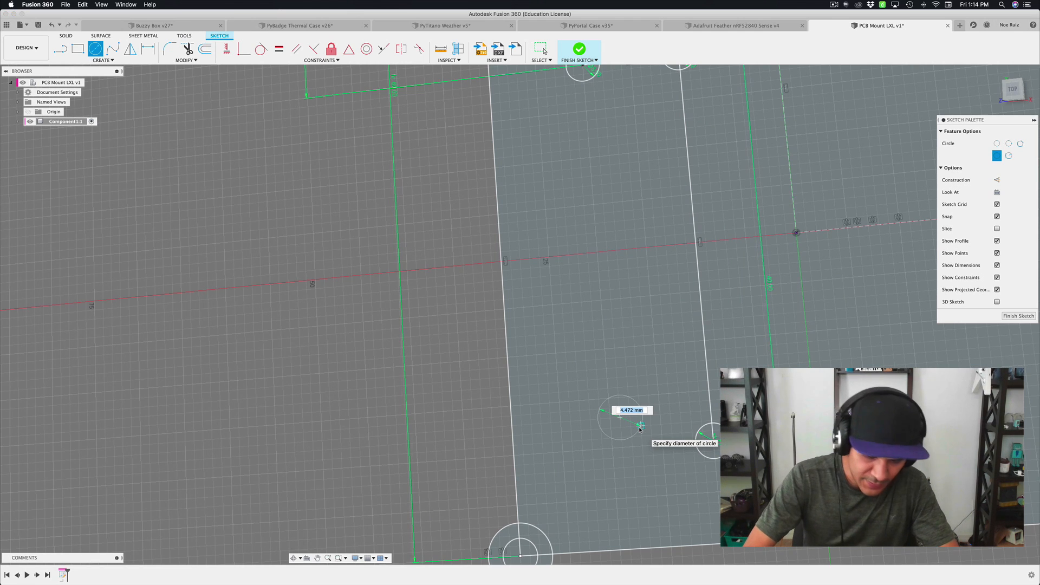
type("holes")
key("Return")
key("Return")
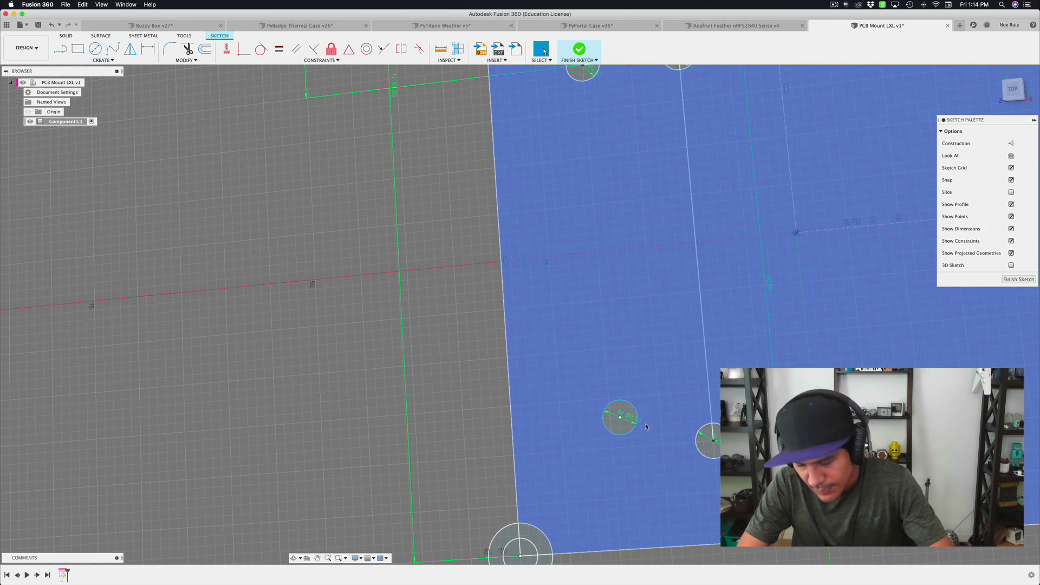
- Draw connected lines from the third inner hole's centre to the fourth's and up to the first's, closing the four-hole outline
key("l")
left_click(620, 417)
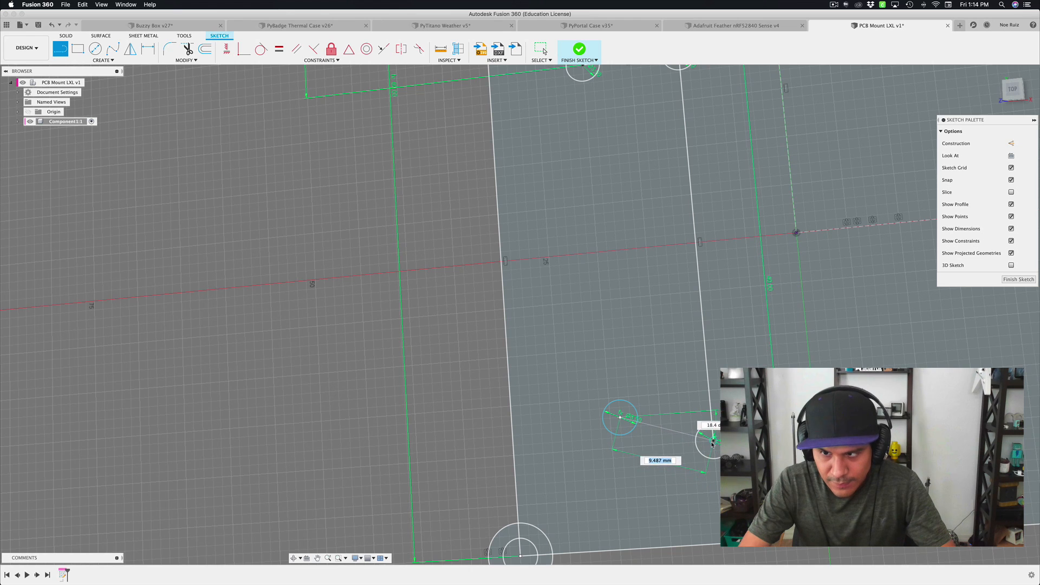
left_click(713, 440)
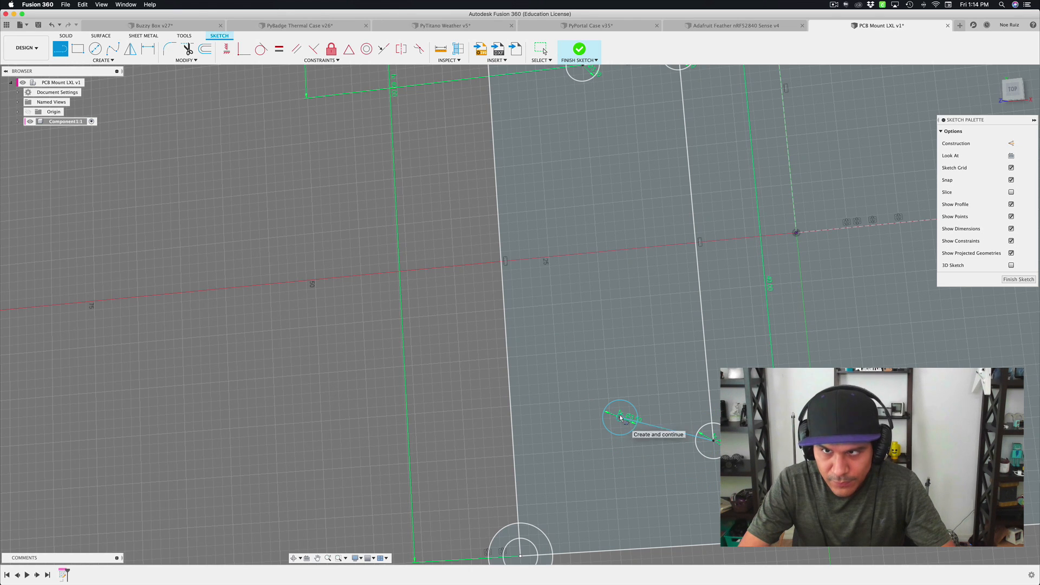
middle_click_drag(578, 167, 587, 244)
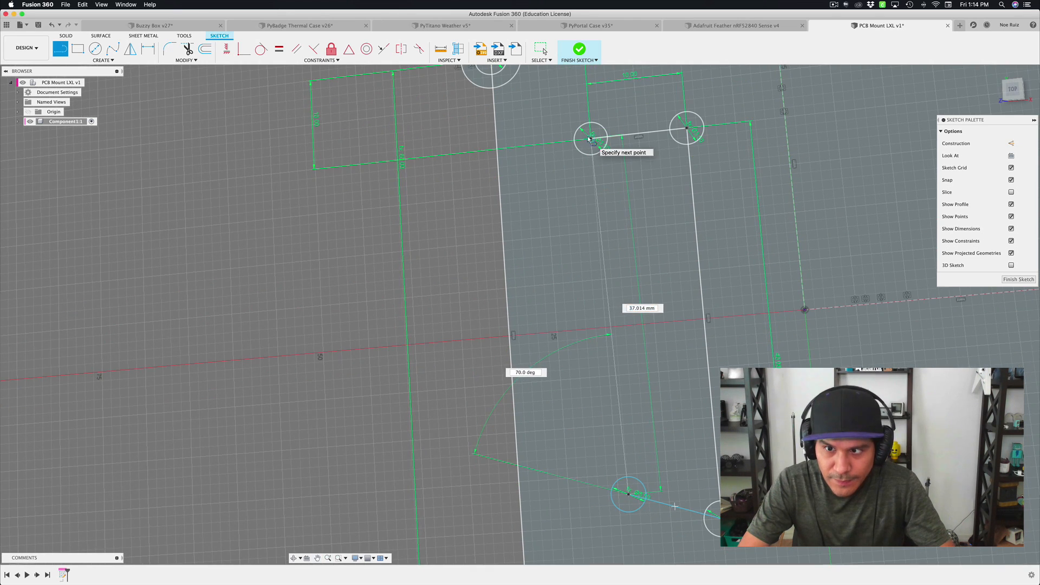
left_click(590, 139)
key("Escape")
- Apply Horizontal/Vertical constraints to the two lines meeting at the fourth inner hole
left_click(611, 320)
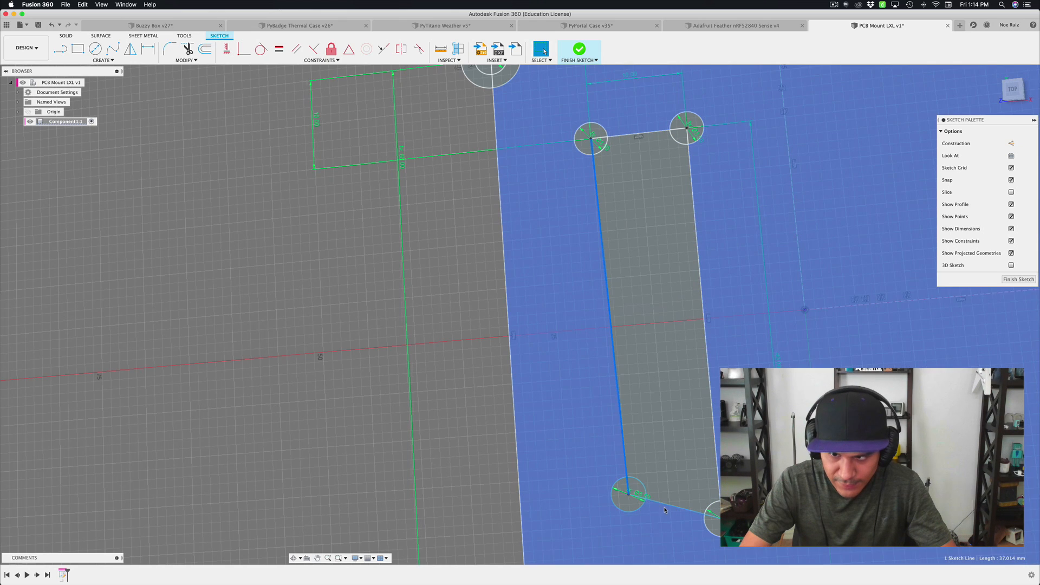
left_click(227, 48)
key("Escape")
middle_click_drag(563, 379, 551, 308)
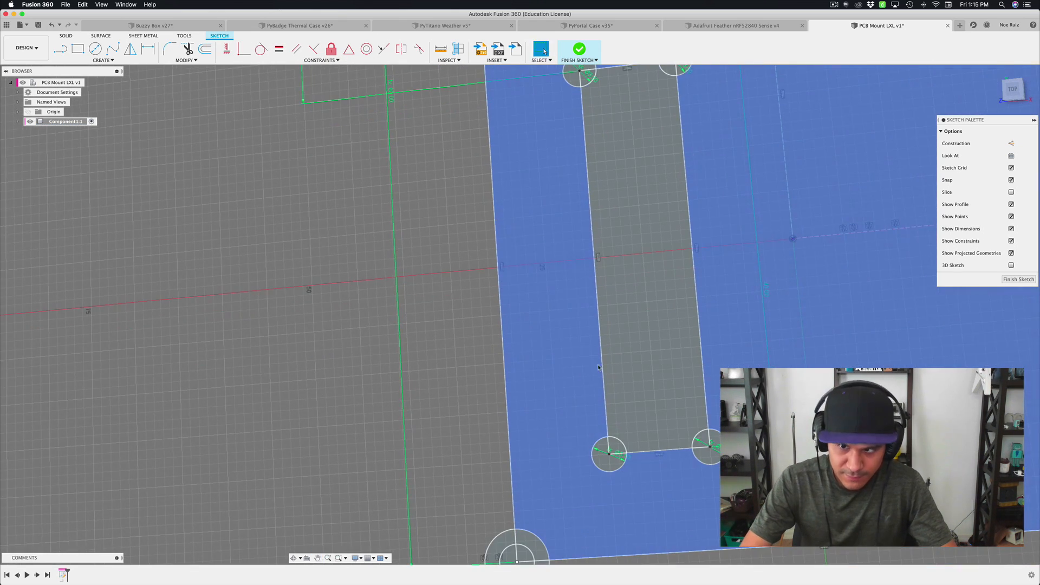
- Move the fourth inner hole's diameter dimension outside the circle, to its upper left
left_click(621, 462)
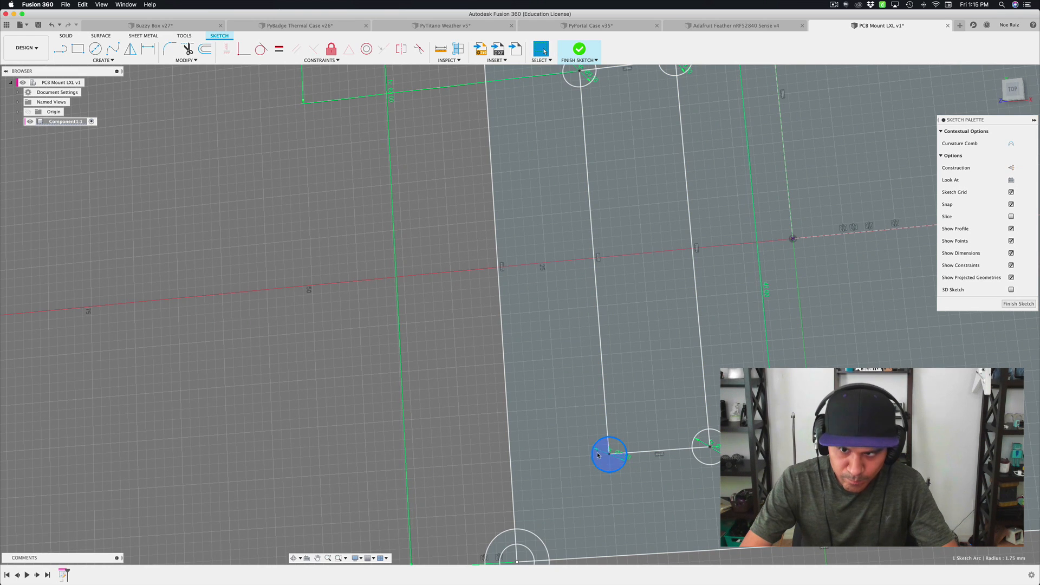
left_click_drag(599, 453, 567, 432)
scroll(567, 431, "down", 4)
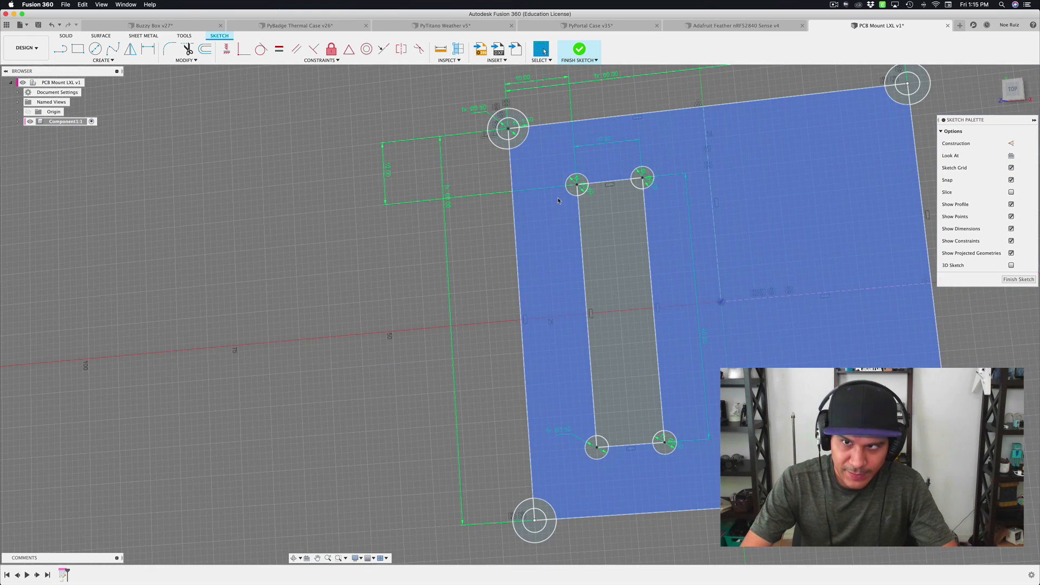
- Offset the first inner hole's circle outward by the thickness parameter
scroll(561, 156, "up", 5)
key("o")
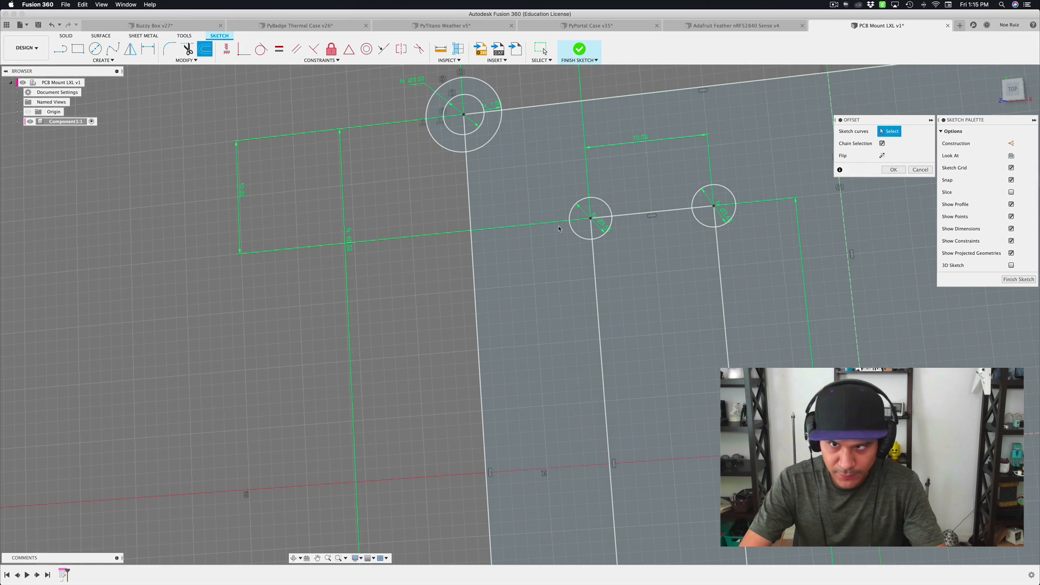
left_click(569, 216)
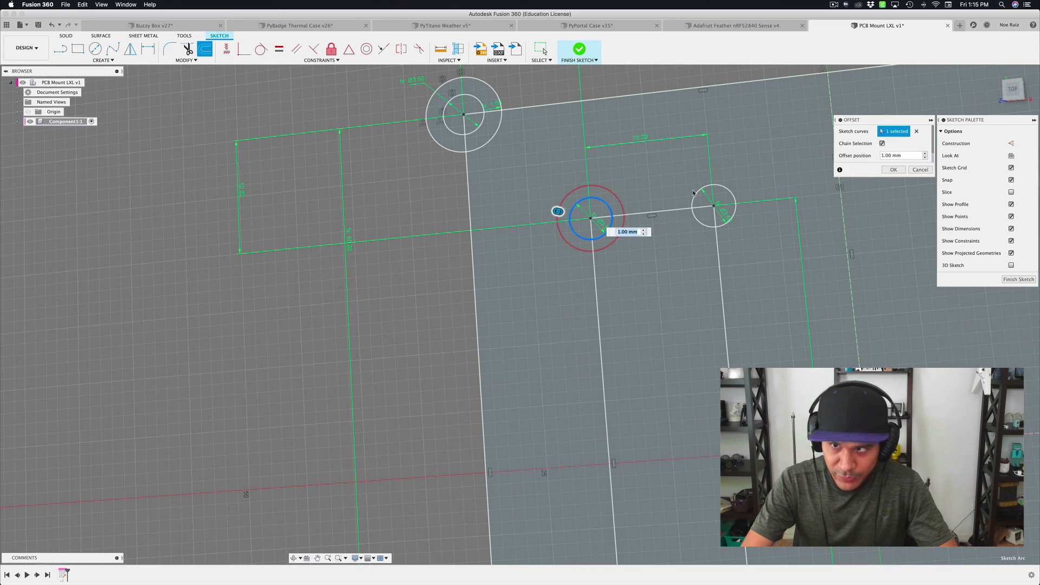
scroll(727, 295, "down", 5)
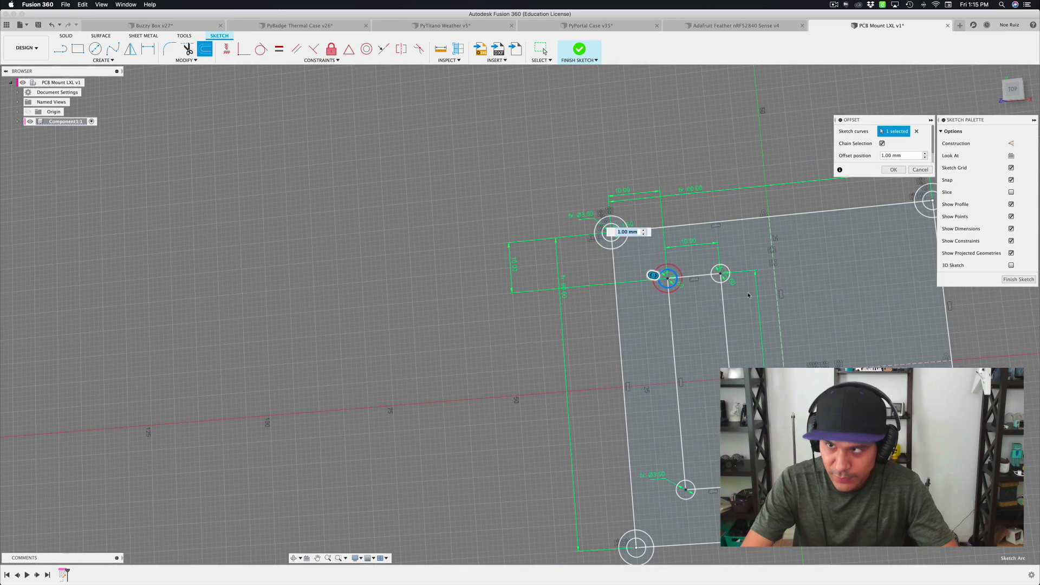
scroll(733, 279, "up", 3)
scroll(701, 302, "up", 4)
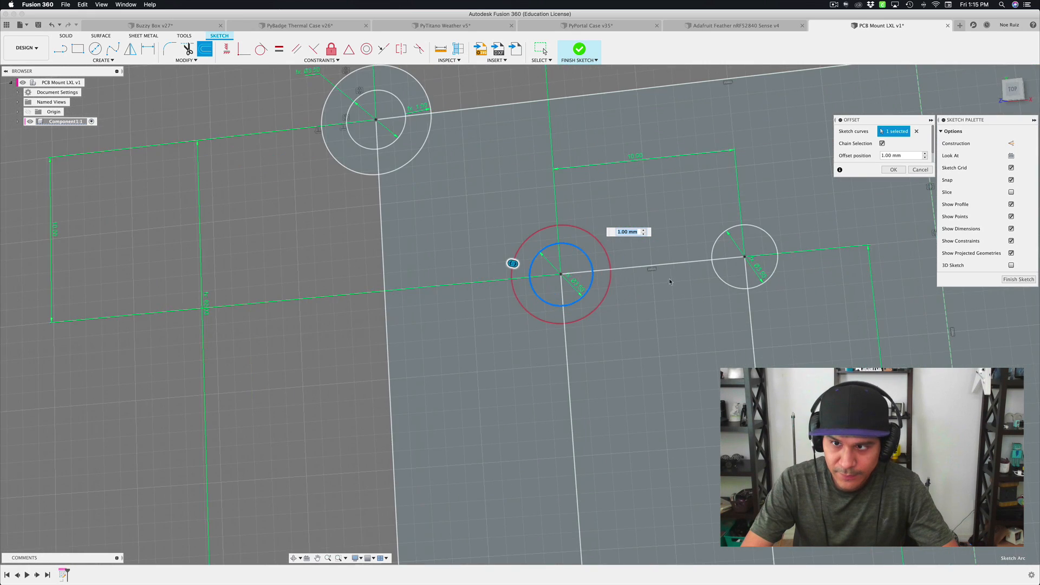
scroll(658, 278, "down", 1)
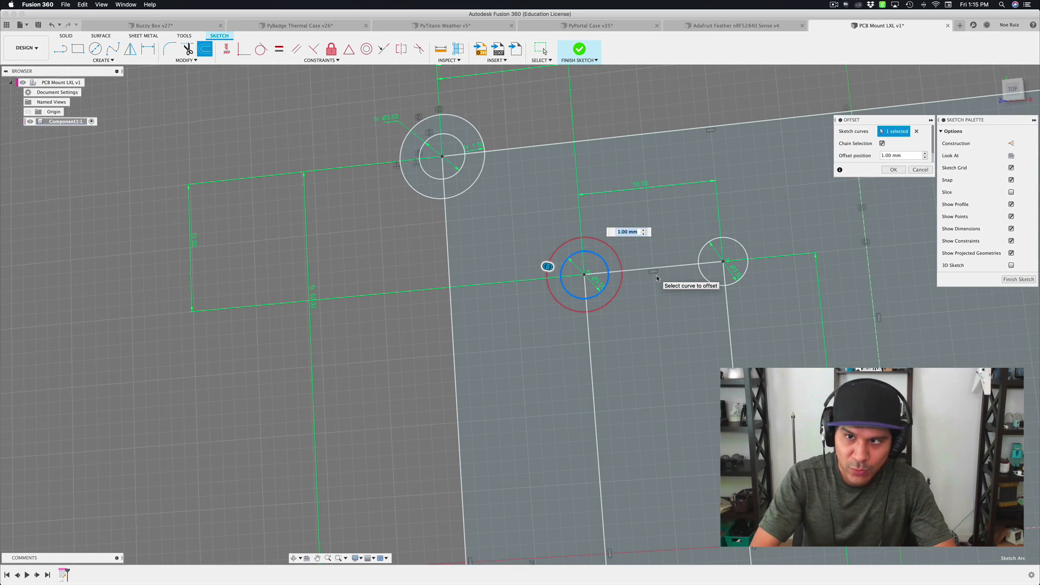
key("Return")
- Offset the second inner hole's circle outward by the thickness parameter
key("o")
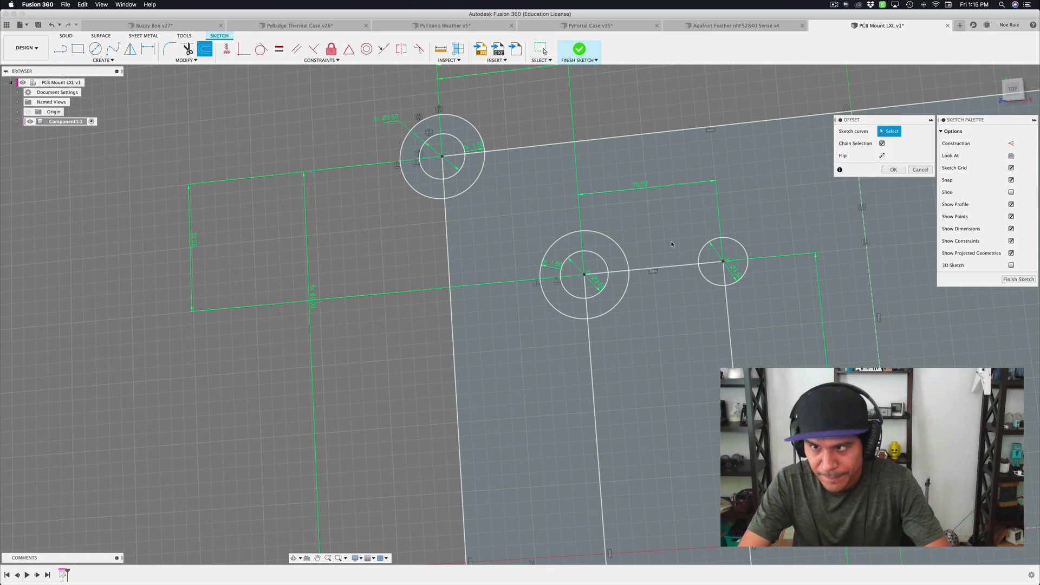
left_click(699, 258)
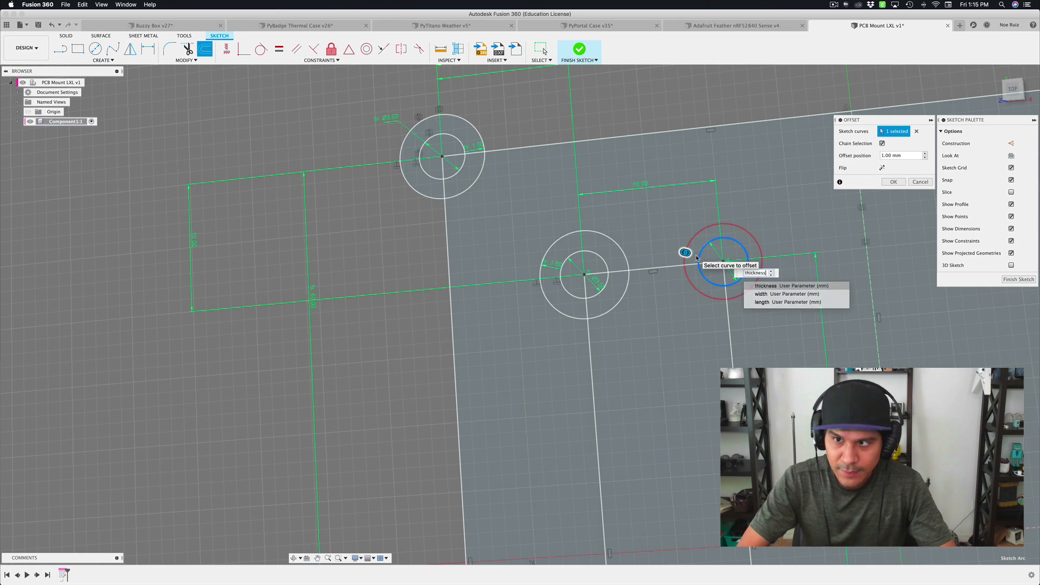
key("Return")
- Offset the circles of the two lower inner holes outward by the thickness parameter
middle_click_drag(698, 253, 679, 150)
middle_click_drag(674, 463, 564, 262)
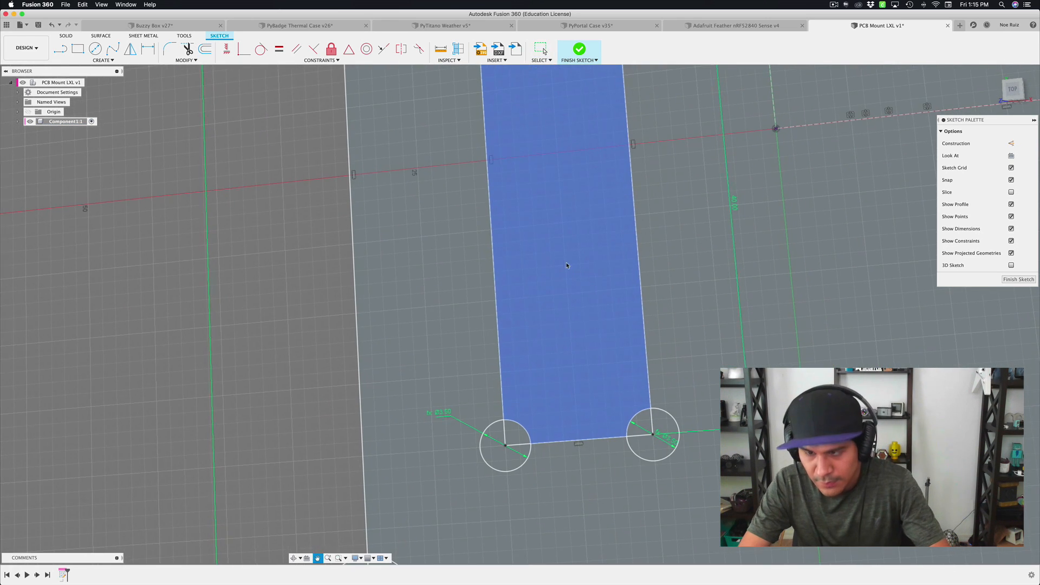
key("o")
left_click(673, 419)
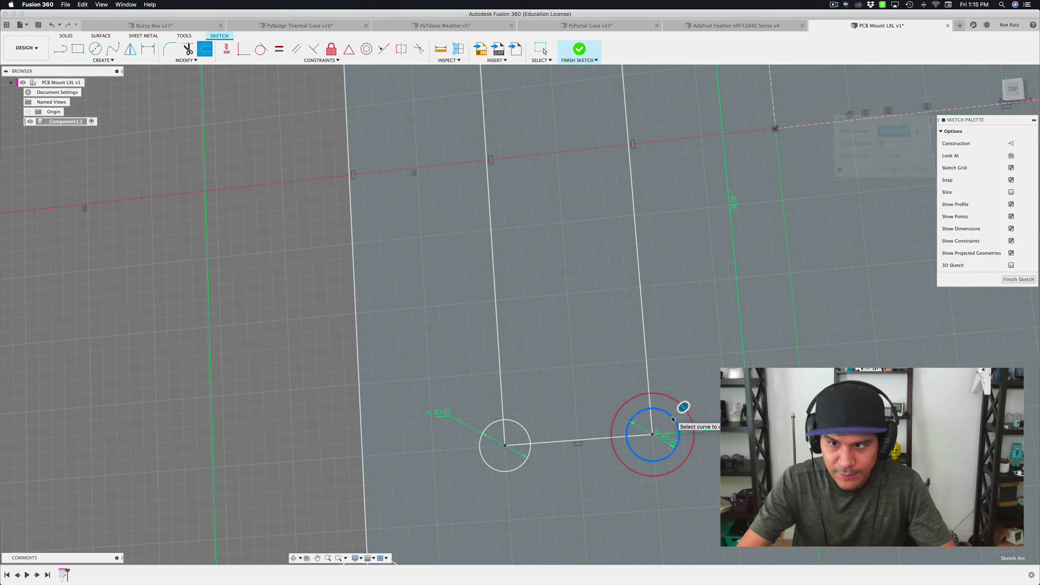
left_click(509, 420)
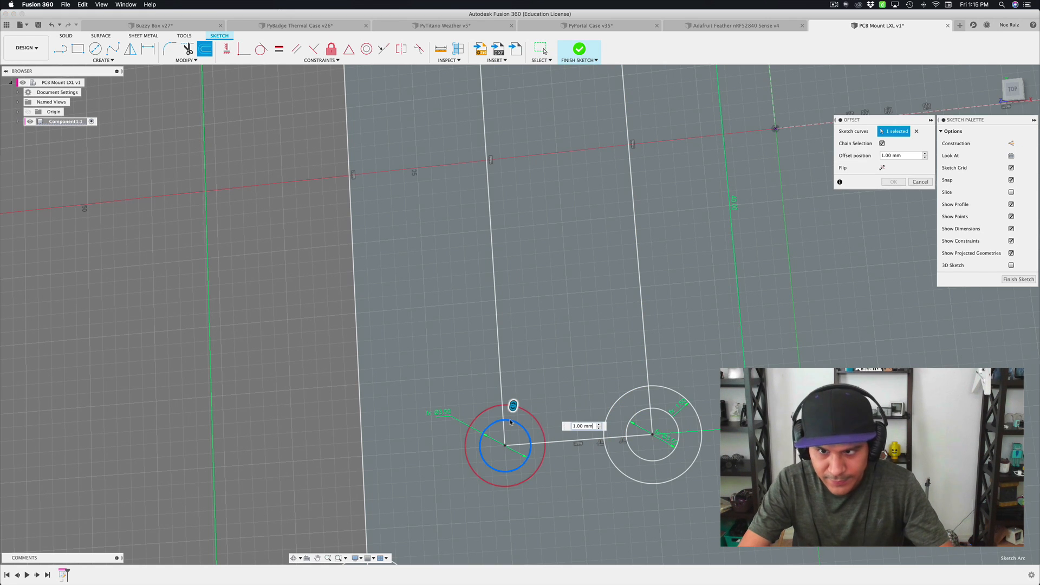
key("Return")
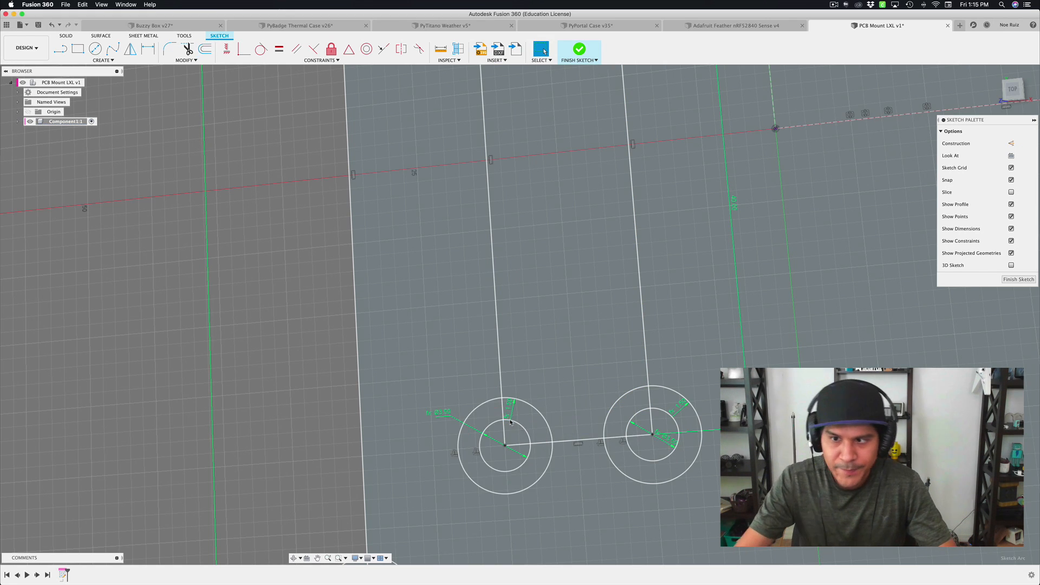
scroll(510, 428, "down", 5)
mouse_move(480, 328)
middle_mouse_down()
mouse_move(542, 375)
mouse_move(552, 340)
middle_mouse_up()
scroll(543, 363, "up", 3)
scroll(544, 363, "down", 3)
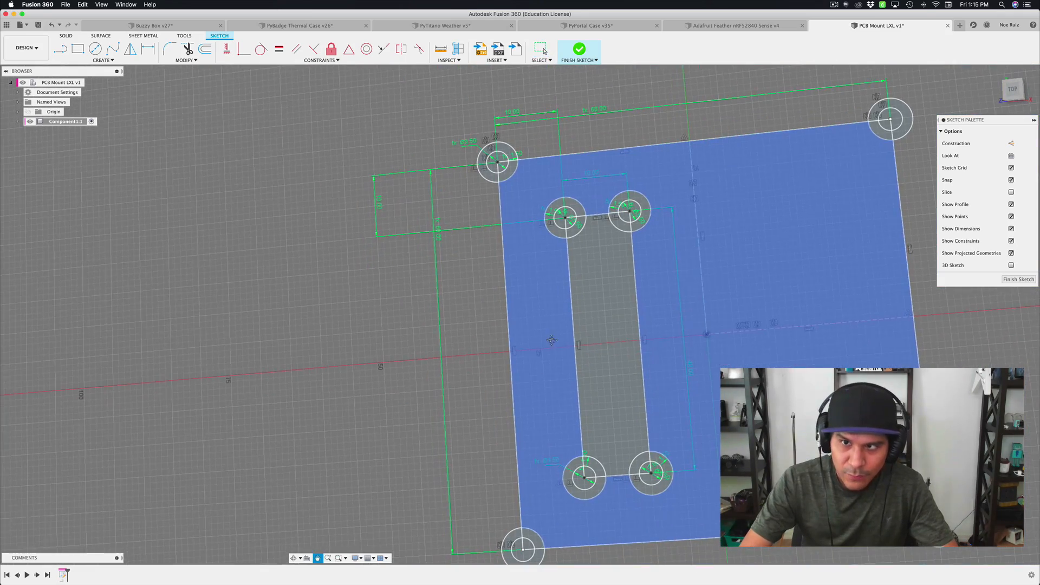
- In the Adafruit Feather nRF52840 Sense model, measure the distance between the two mounting holes on either side of the USB connector
left_click(750, 26)
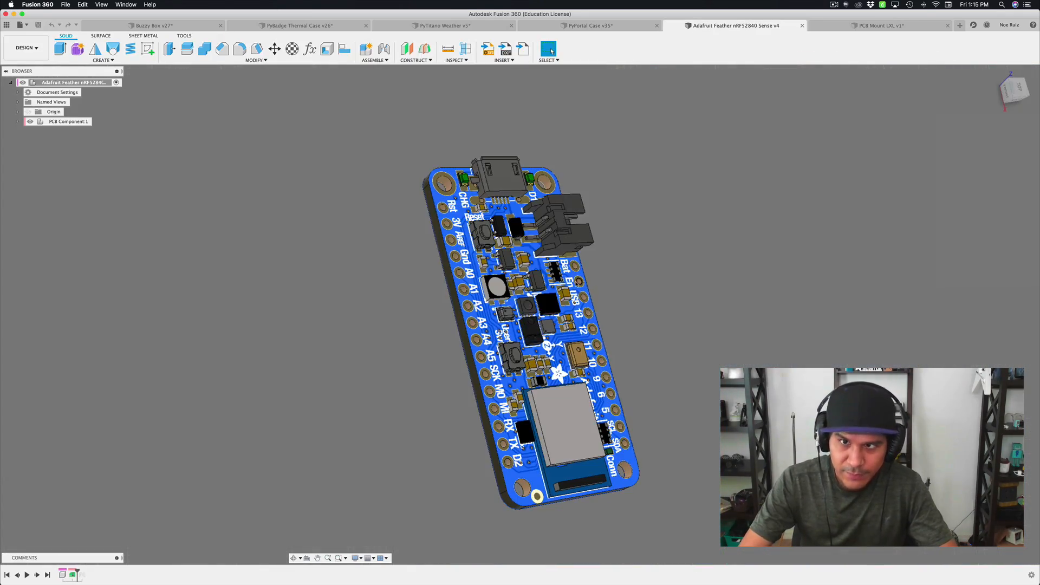
left_click(1018, 91)
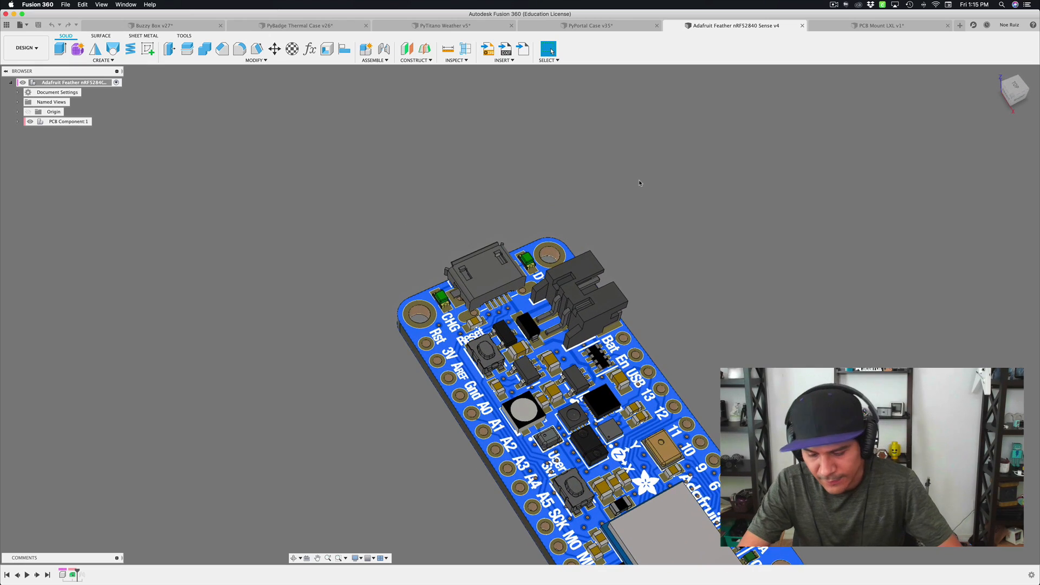
key("i")
scroll(564, 238, "up", 4)
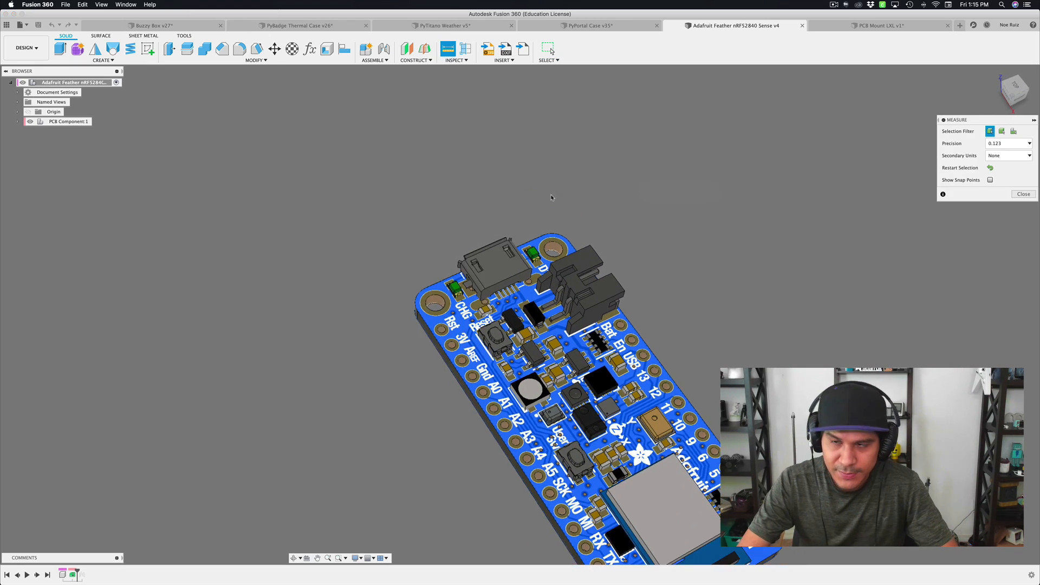
left_click(563, 272)
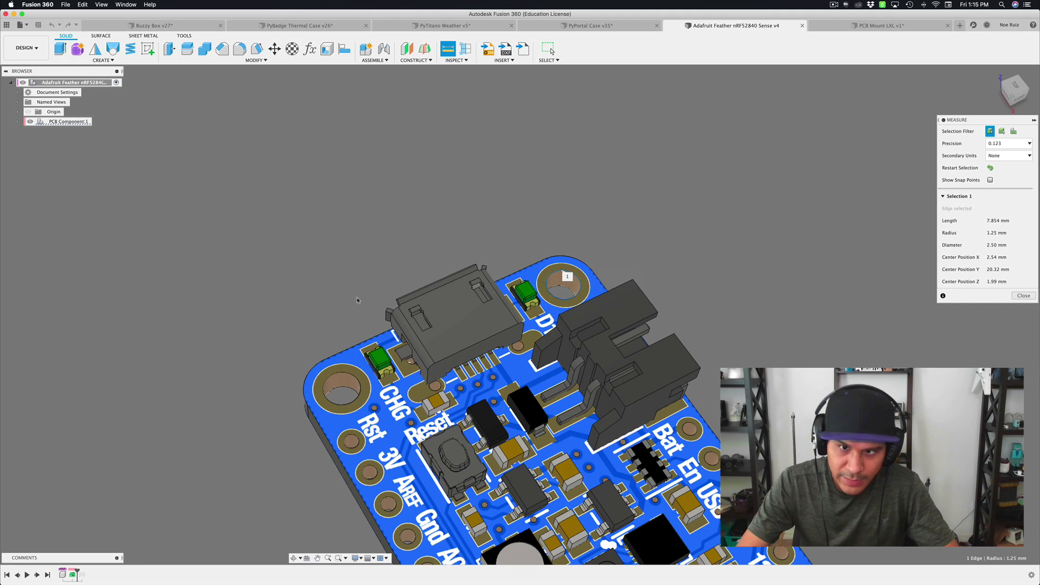
left_click(327, 388)
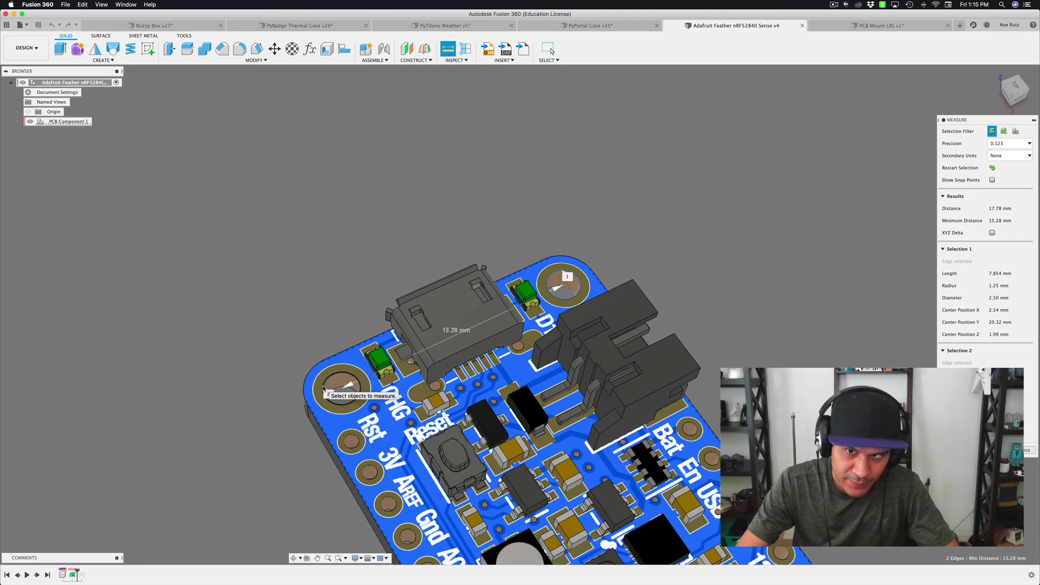
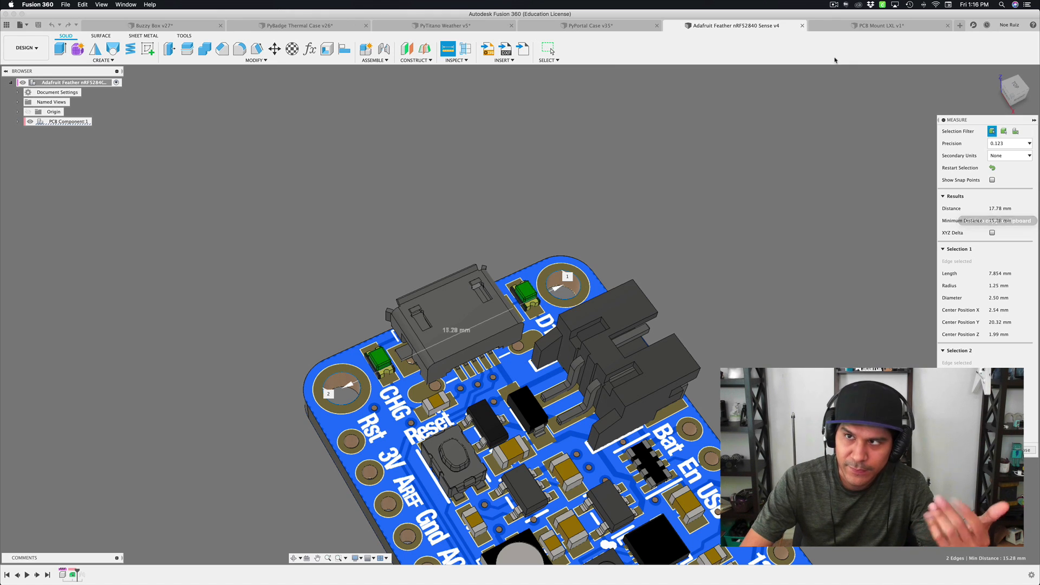
- In the PCB Mount LXL sketch, set the inner rectangle's width between hole centers to 17.78 mm
left_click(882, 25)
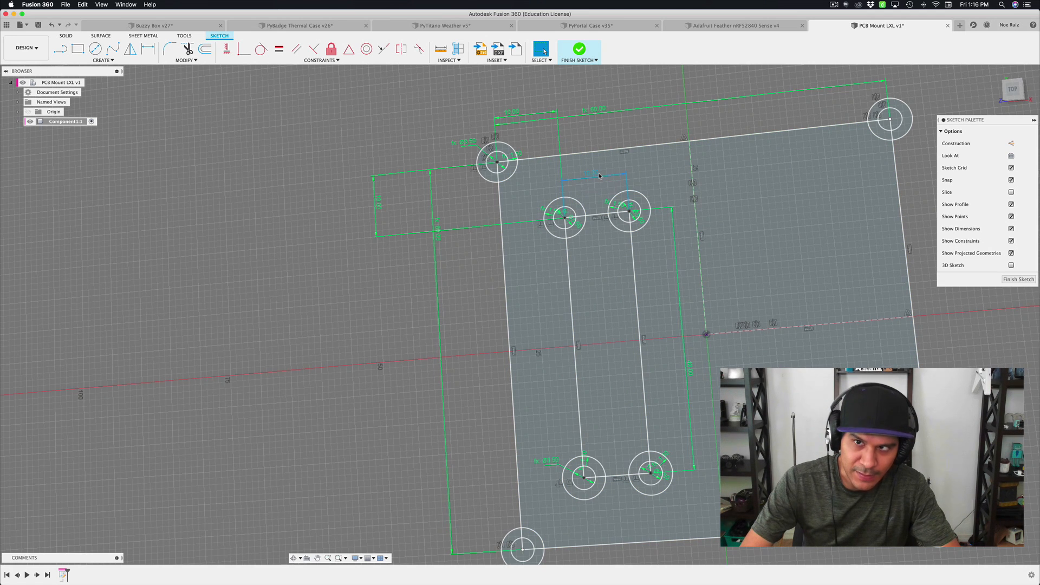
double_click(600, 175)
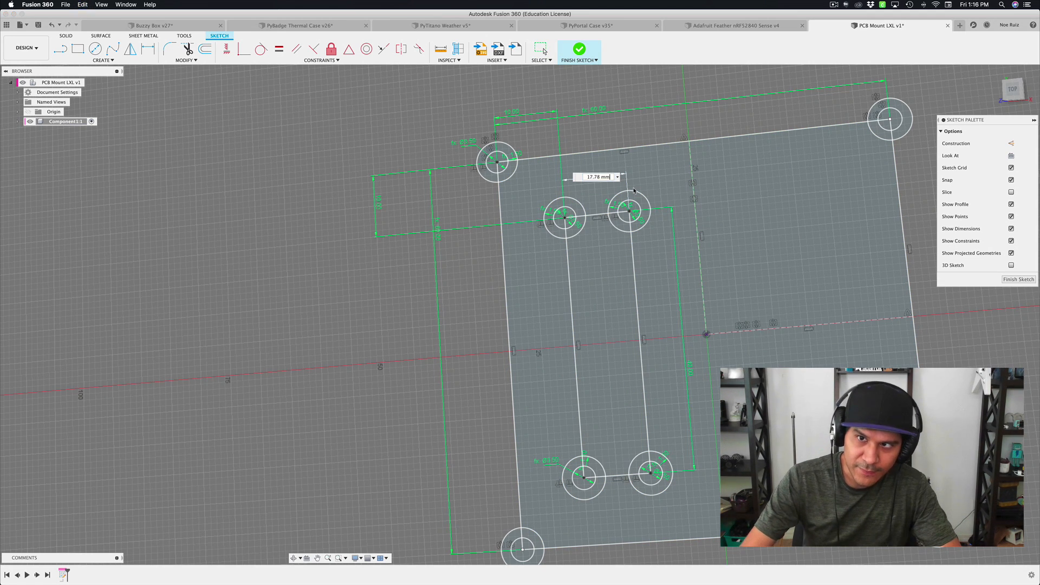
key("Return")
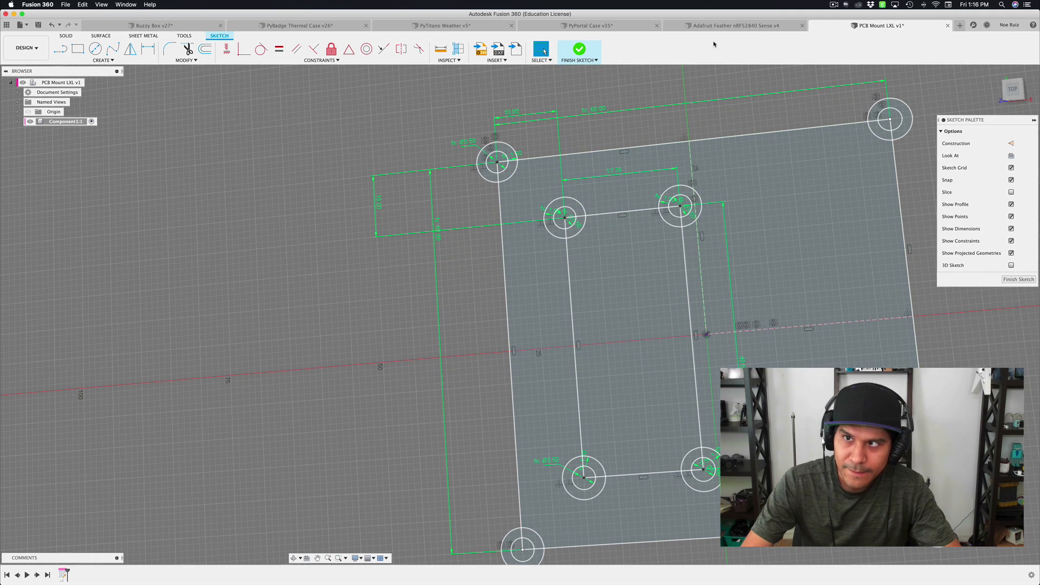
- In the Feather board model, measure the distance between the two mounting holes along the board's long side with the Rst pin
left_click(738, 26)
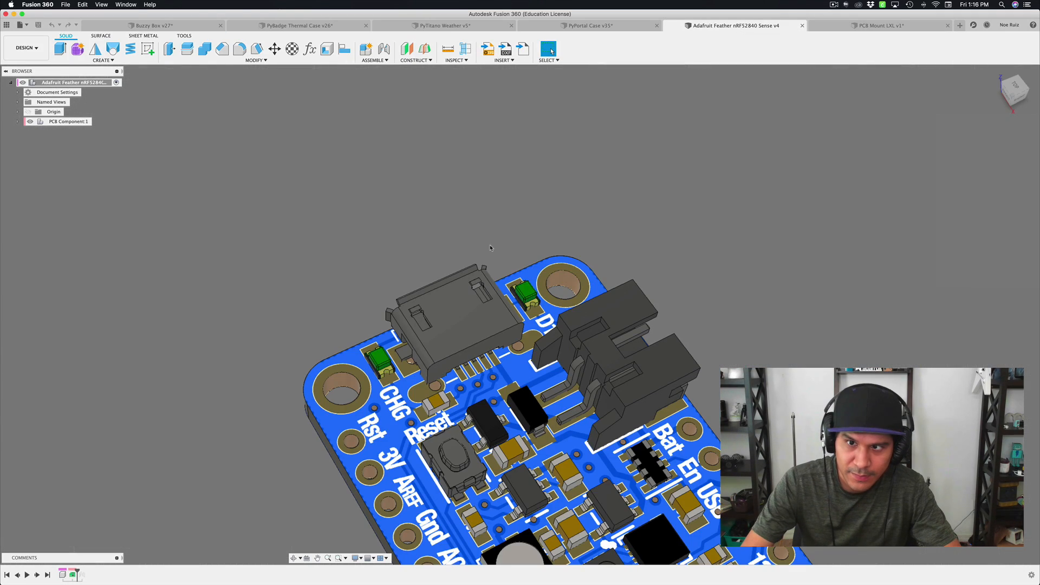
scroll(524, 222, "down", 5)
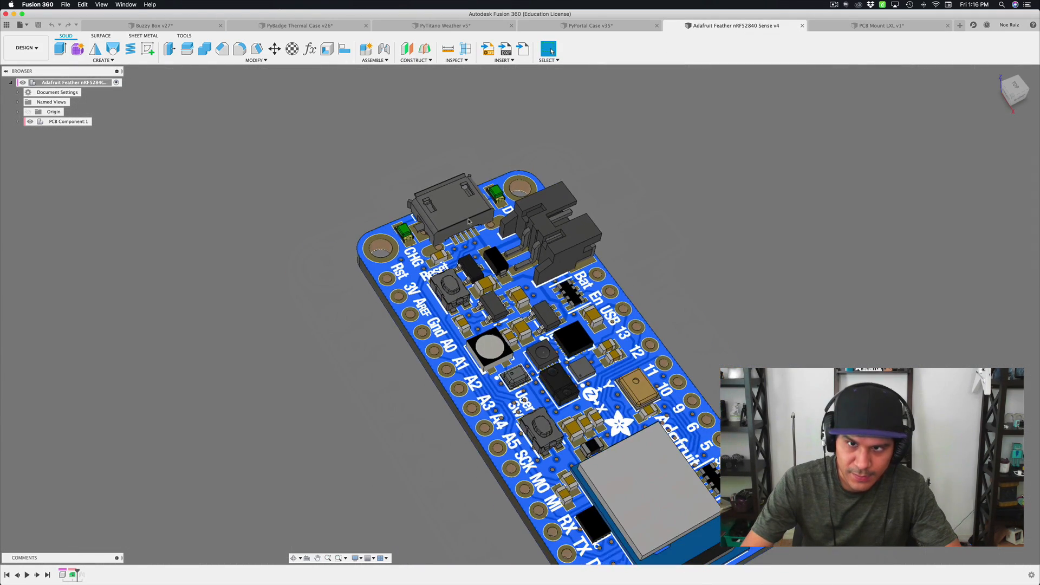
key("i")
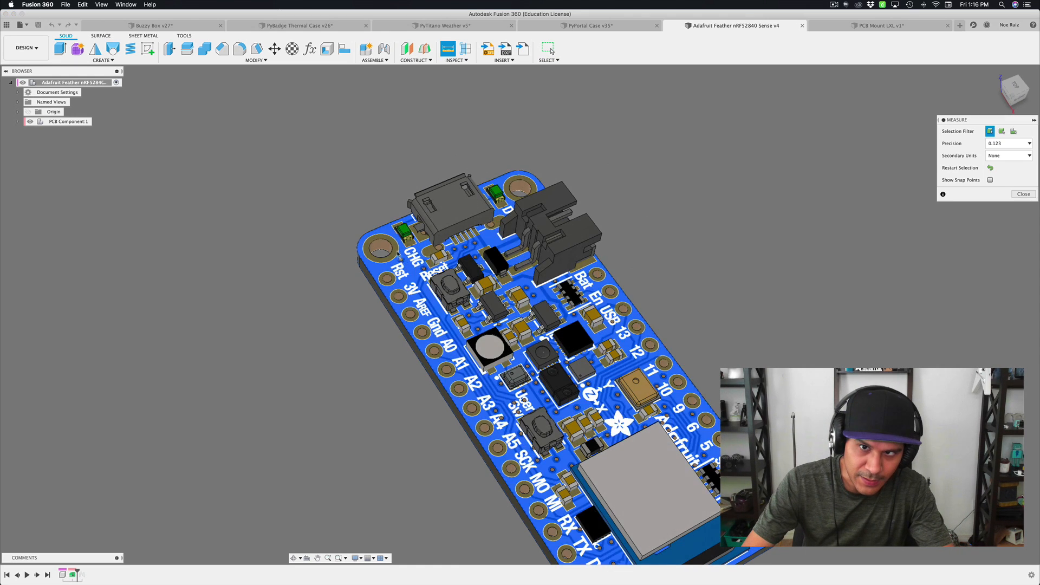
left_click(391, 243)
middle_click_drag(379, 407, 343, 296)
left_click(581, 470)
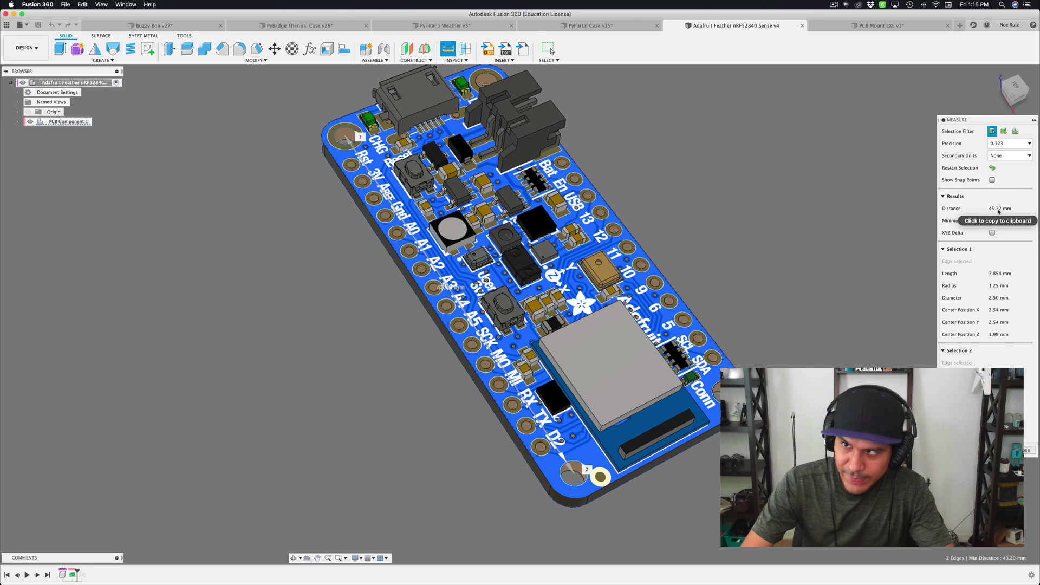
- In the PCB Mount LXL sketch, set the inner rectangle's height between hole centers to 45.72 mm
left_click(877, 25)
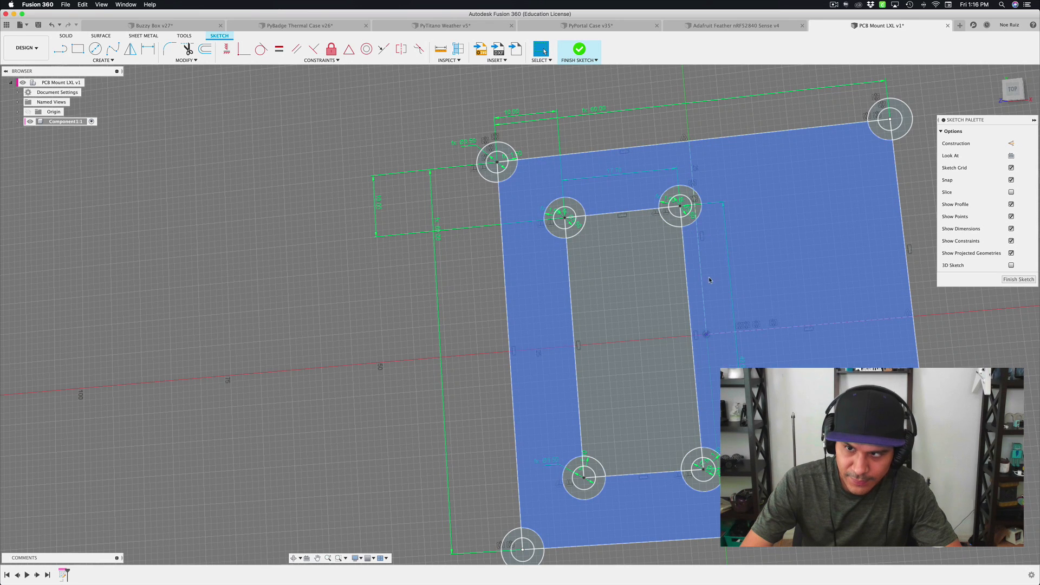
double_click(728, 264)
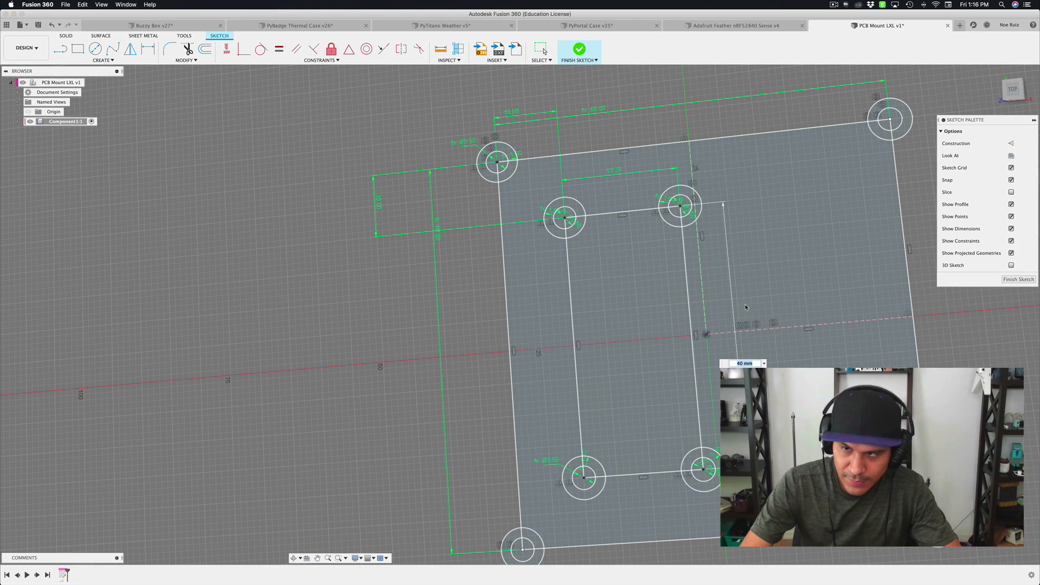
type("45.72 mm")
key("Return")
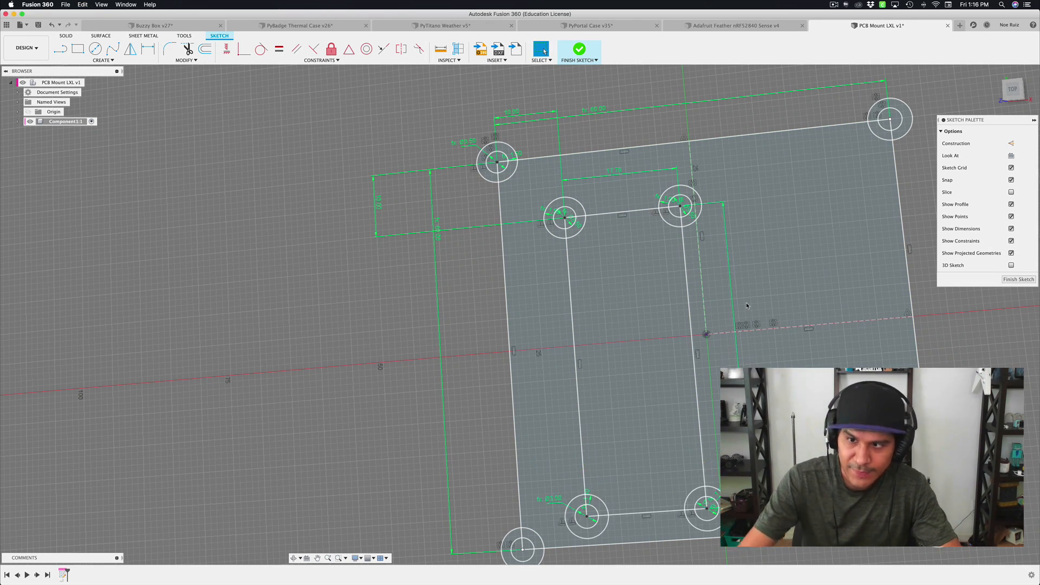
- Set the horizontal offset between the outer and inner rectangles' upper-left hole centers to 6 mm
scroll(717, 243, "down", 2)
scroll(678, 228, "down", 3)
scroll(614, 221, "up", 3)
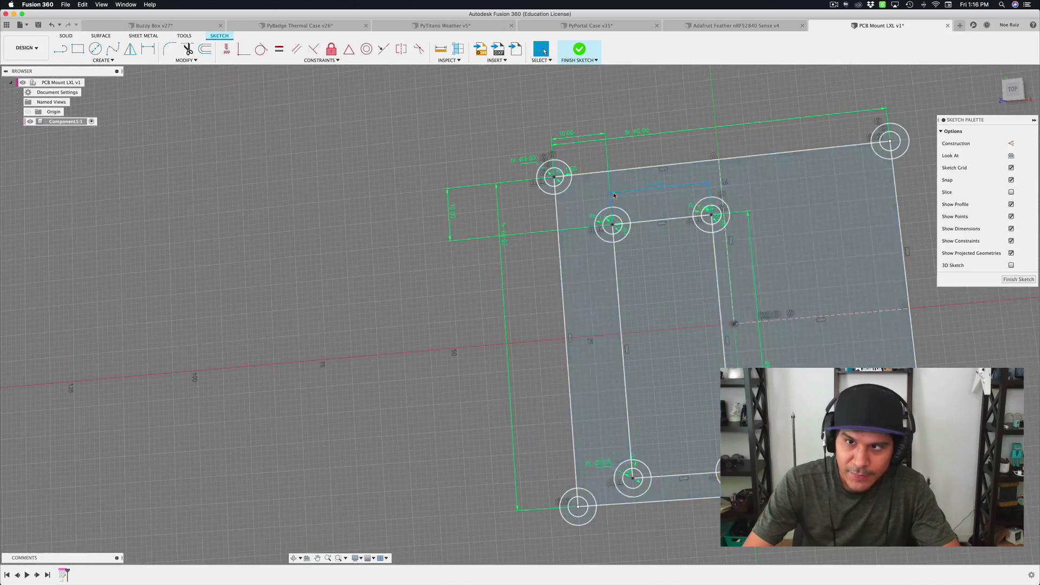
scroll(650, 188, "down", 3)
middle_click_drag(650, 187, 673, 285)
scroll(608, 238, "up", 3)
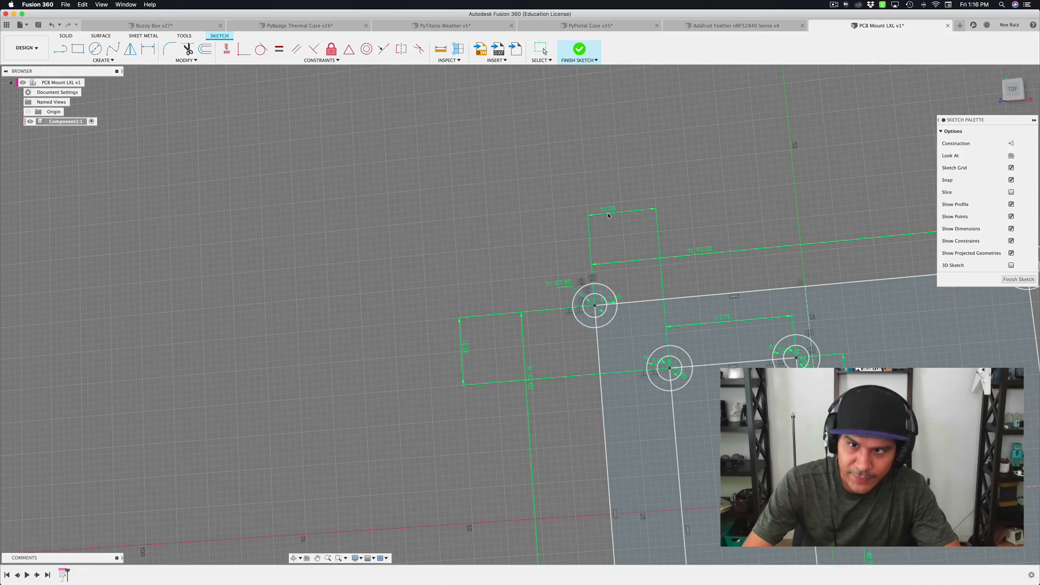
left_click_drag(458, 351, 468, 349)
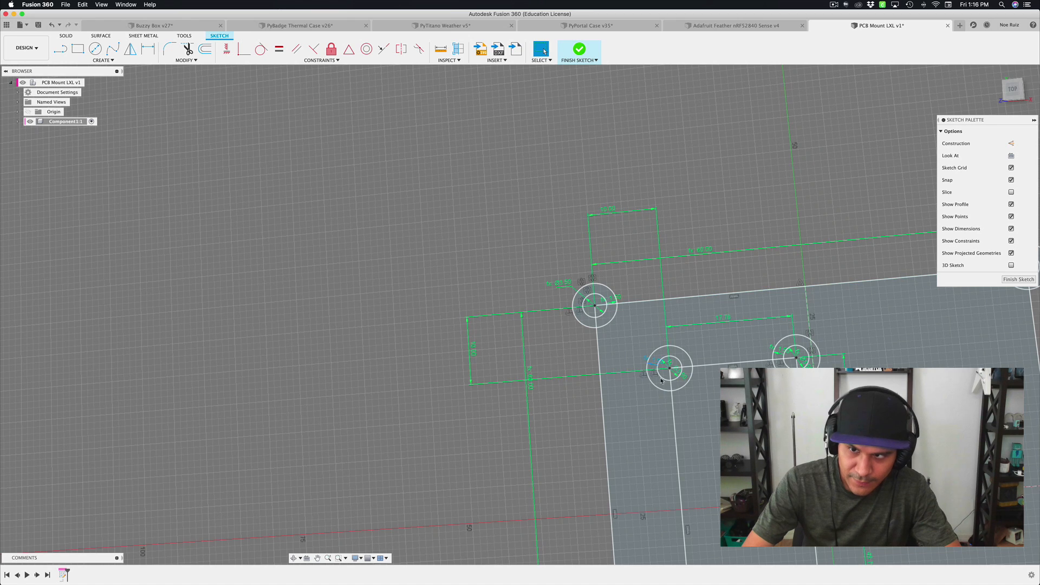
double_click(609, 209)
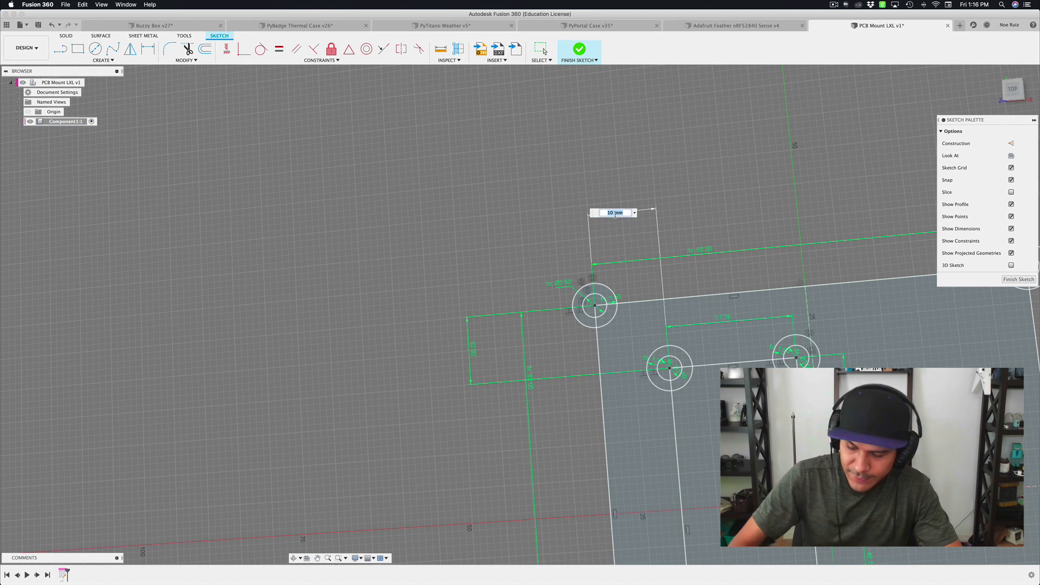
type("6")
key("Return")
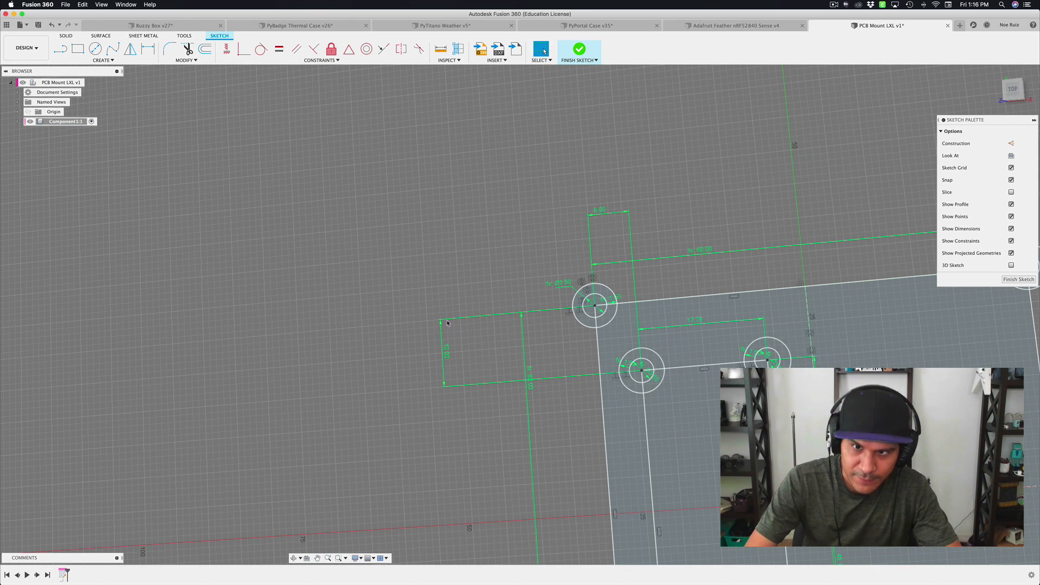
- Set the vertical offset between the outer and inner rectangles' upper-left hole centers to 8 mm
double_click(446, 351)
type("8")
key("Return")
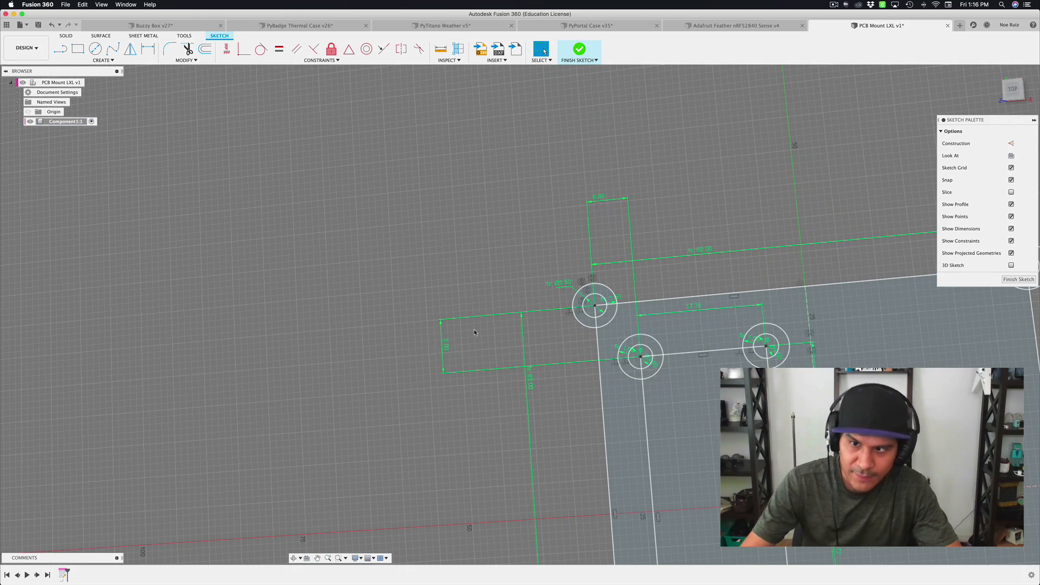
- Reposition the inner rectangle's height dimension so it sits inside the rectangle, beside its left edge
scroll(476, 331, "down", 5)
scroll(477, 331, "up", 4)
middle_click_drag(478, 352, 470, 251)
scroll(470, 251, "down", 3)
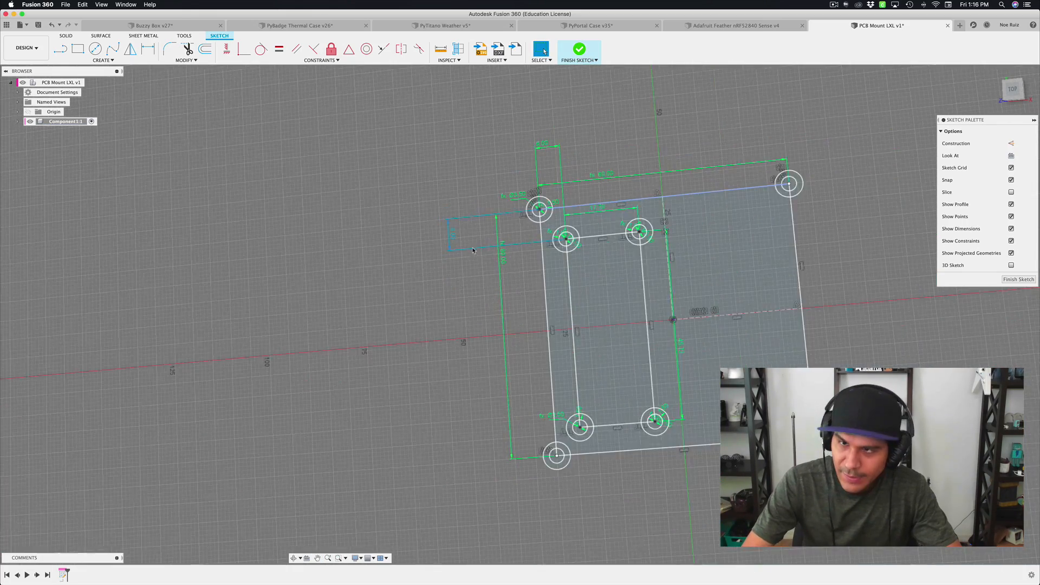
left_click(673, 283)
left_click(659, 341)
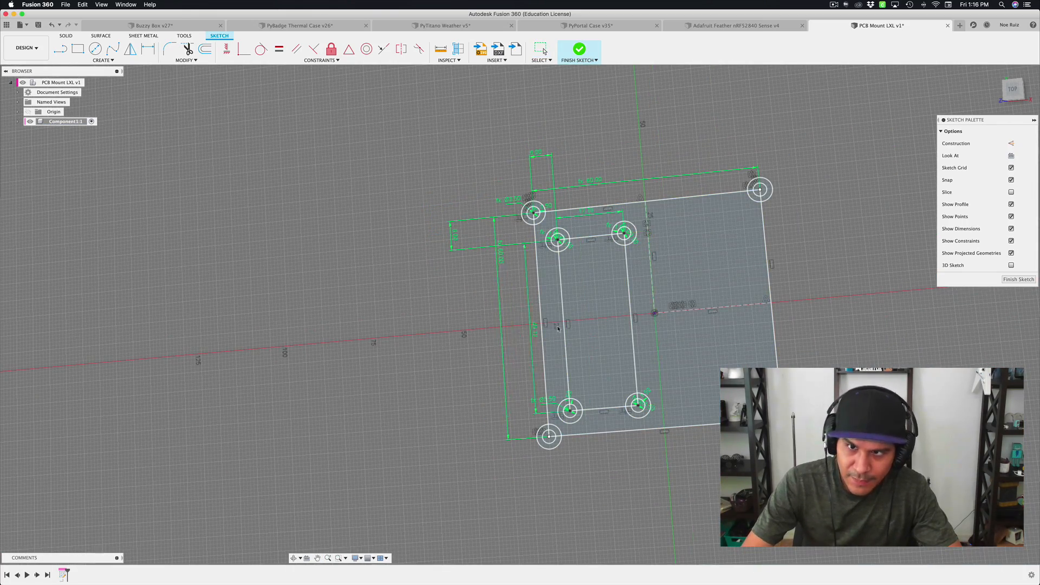
left_click_drag(559, 328, 582, 324)
scroll(592, 304, "up", 3)
middle_click_drag(592, 304, 590, 347)
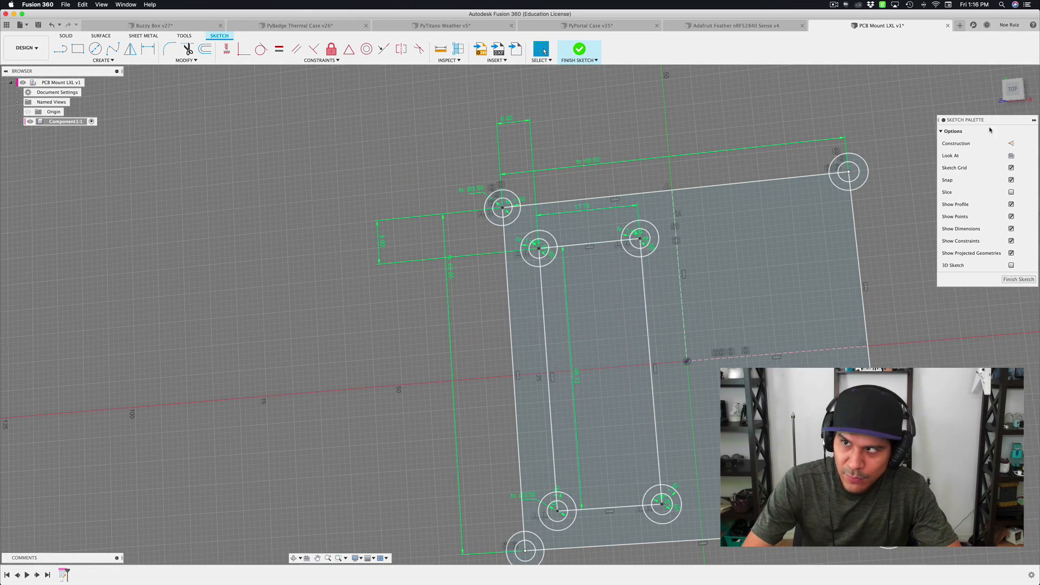
- Square up the top view and move the outer rectangle's width dimension below it and its height dimension to its right
left_click(1016, 93)
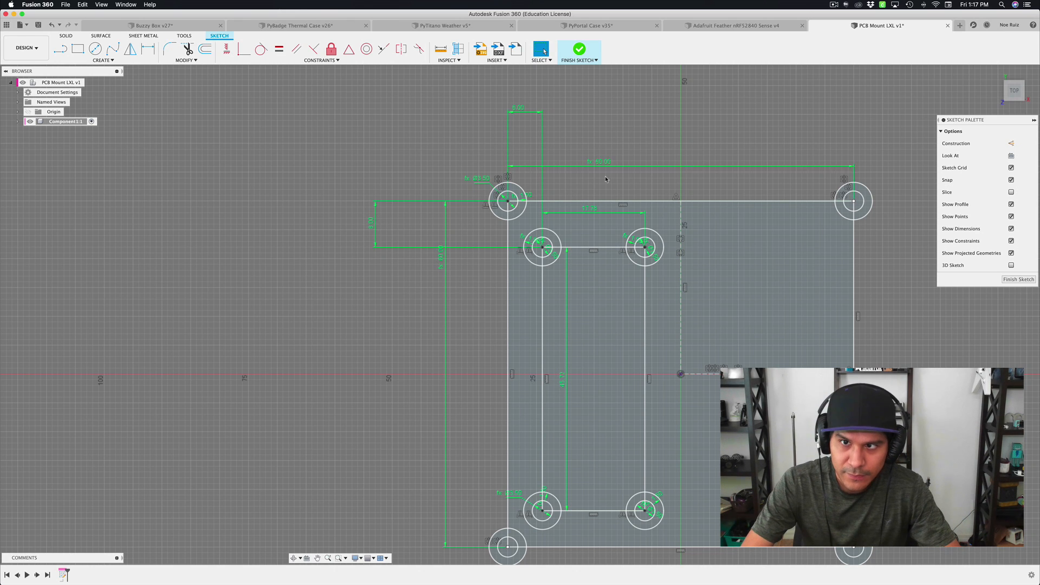
middle_click_drag(601, 132, 598, 73)
scroll(601, 108, "down", 2)
left_click_drag(601, 105, 626, 458)
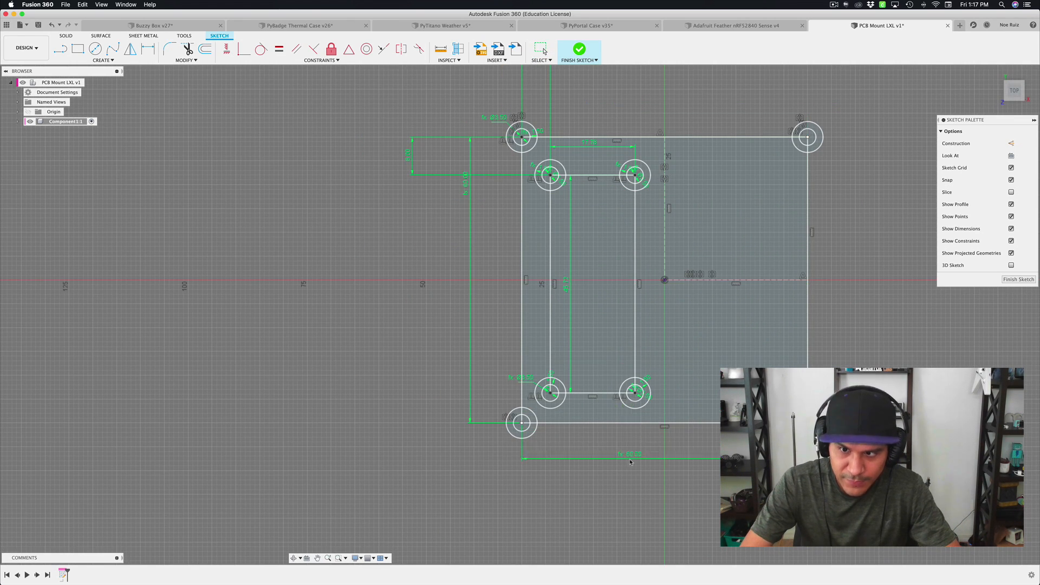
mouse_move(466, 186)
left_mouse_down()
mouse_move(490, 198)
mouse_move(875, 218)
left_mouse_up()
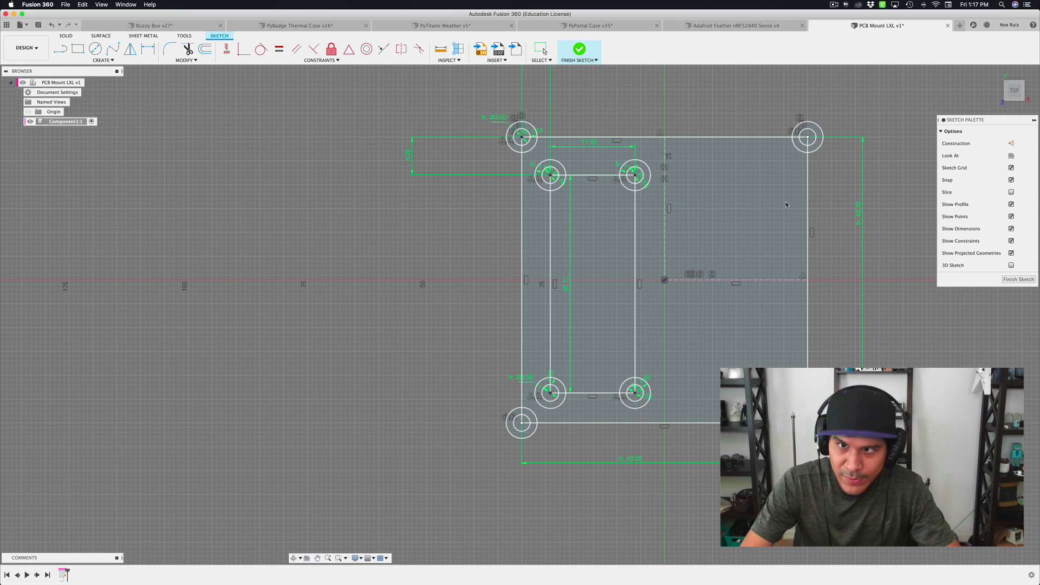
- Tidy the corner hole's diameter dimensions, and move the inner rectangle's width dimension above and its height dimension left of the outer rectangle
middle_click_drag(542, 79, 558, 155)
scroll(557, 143, "up", 3)
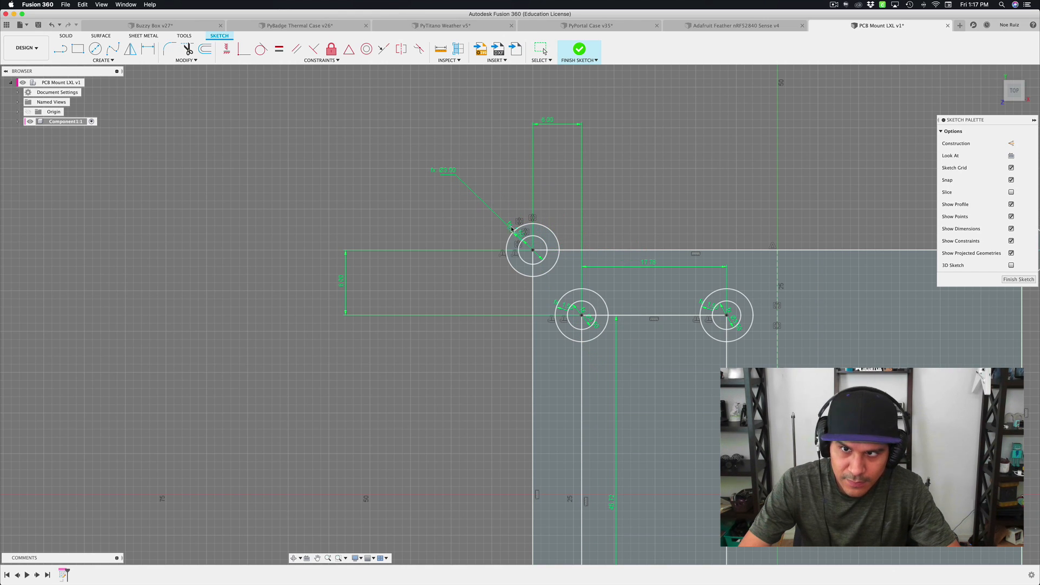
left_click_drag(548, 233, 548, 233)
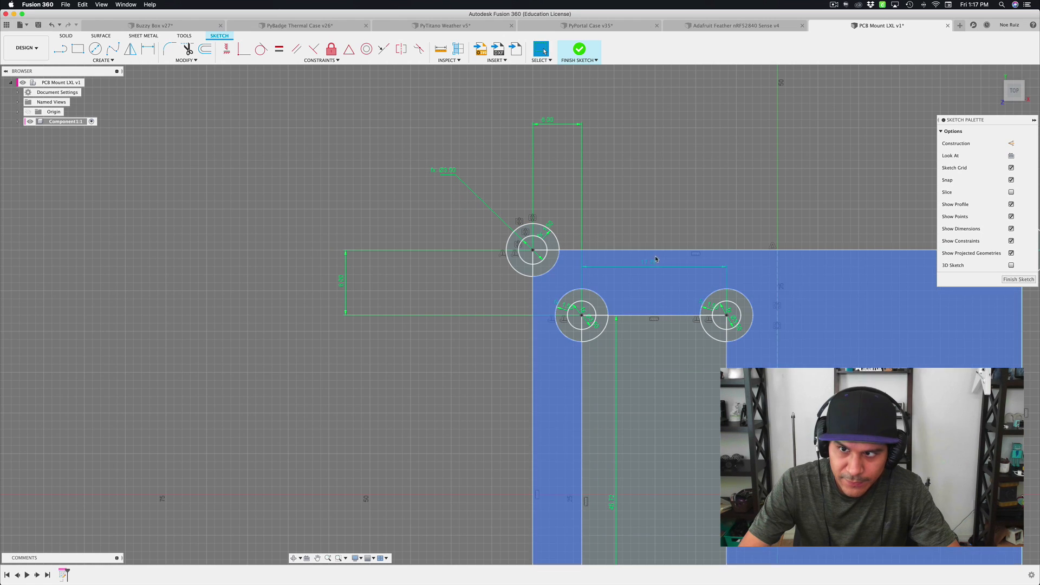
left_click_drag(650, 262, 646, 210)
scroll(646, 210, "down", 3)
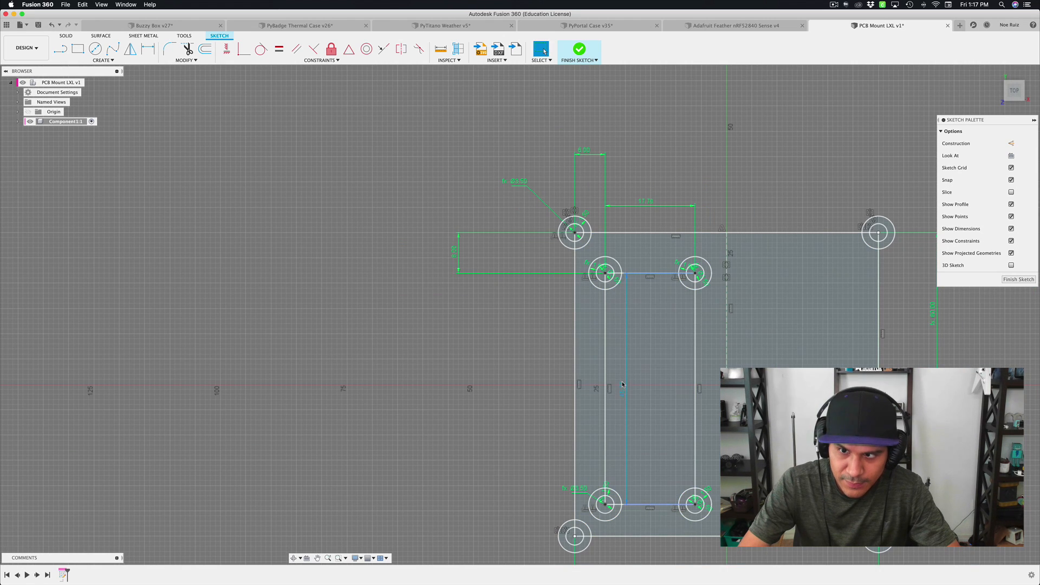
scroll(541, 381, "down", 3)
middle_click_drag(522, 378, 427, 320)
scroll(426, 319, "up", 4)
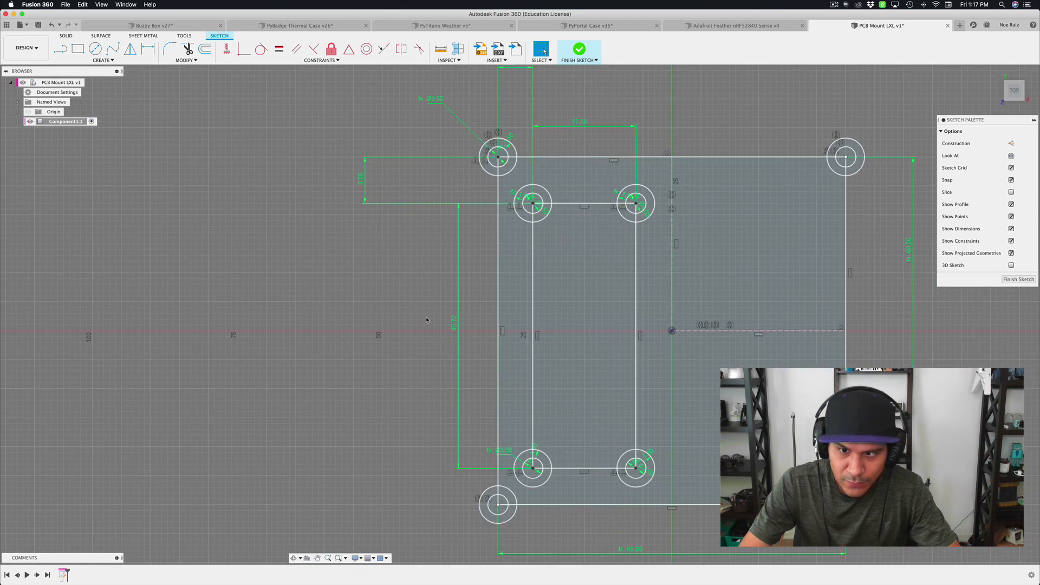
- Check the inner rectangle's sides and the gap between it and the outer rectangle
middle_click_drag(409, 390, 383, 371)
scroll(389, 367, "down", 3)
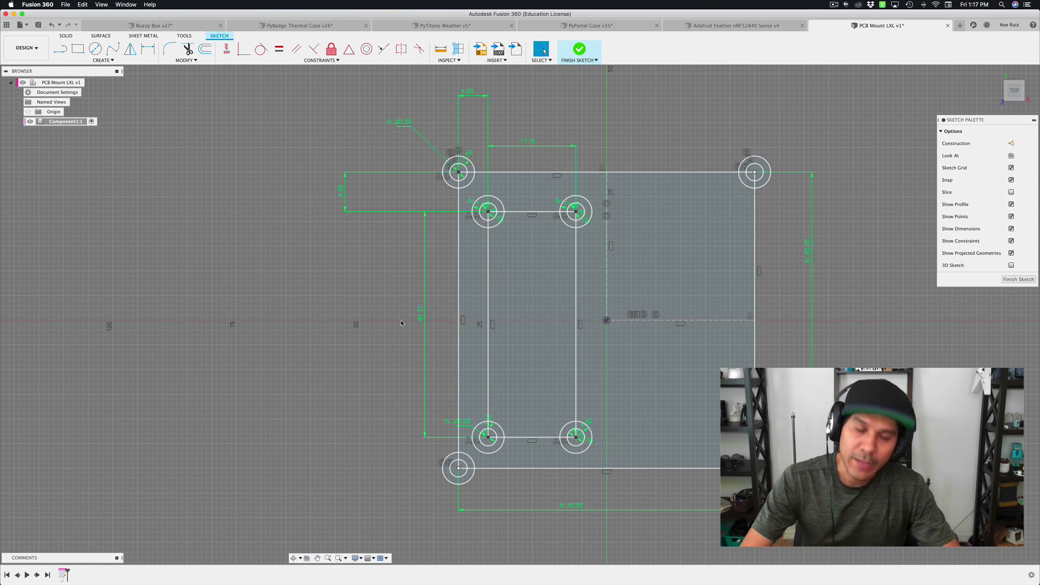
left_click(484, 246)
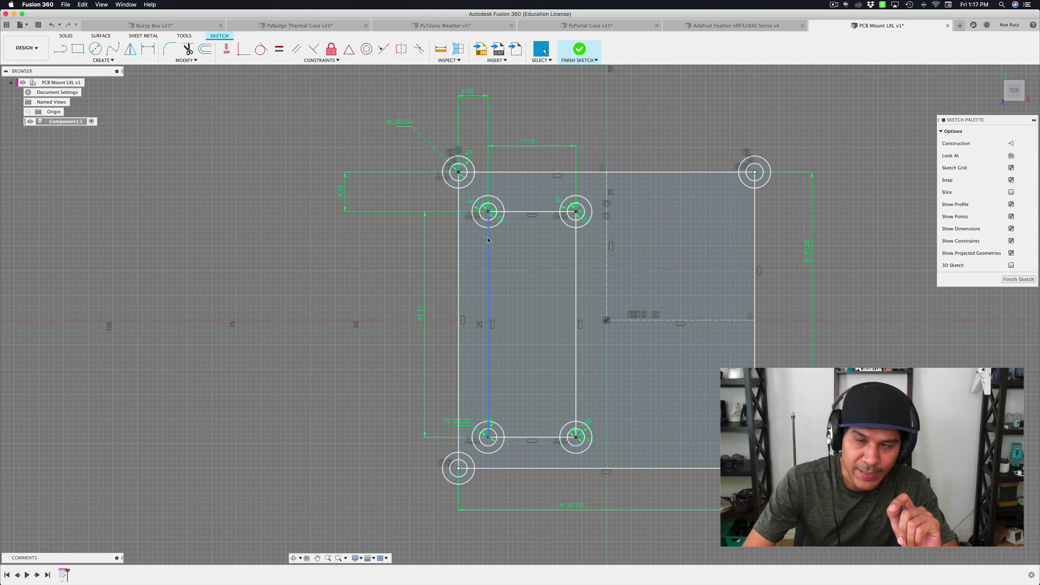
left_click(488, 242)
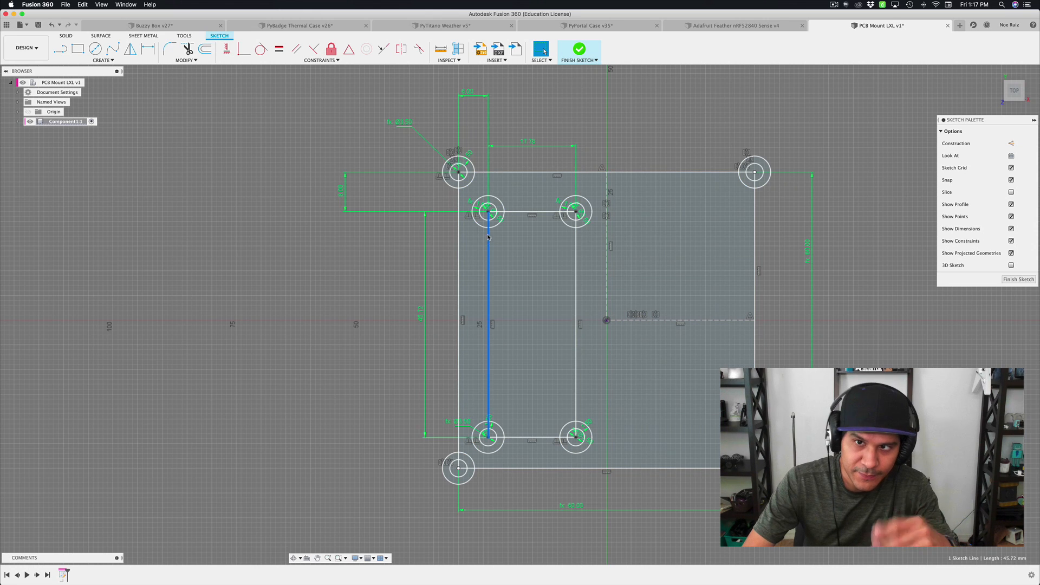
left_click(577, 305)
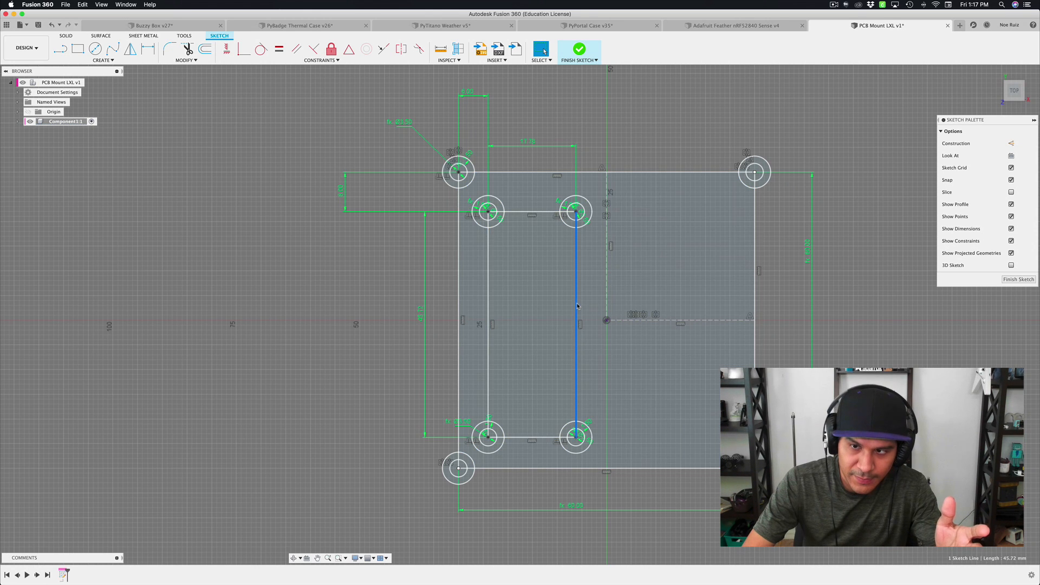
left_click(529, 216)
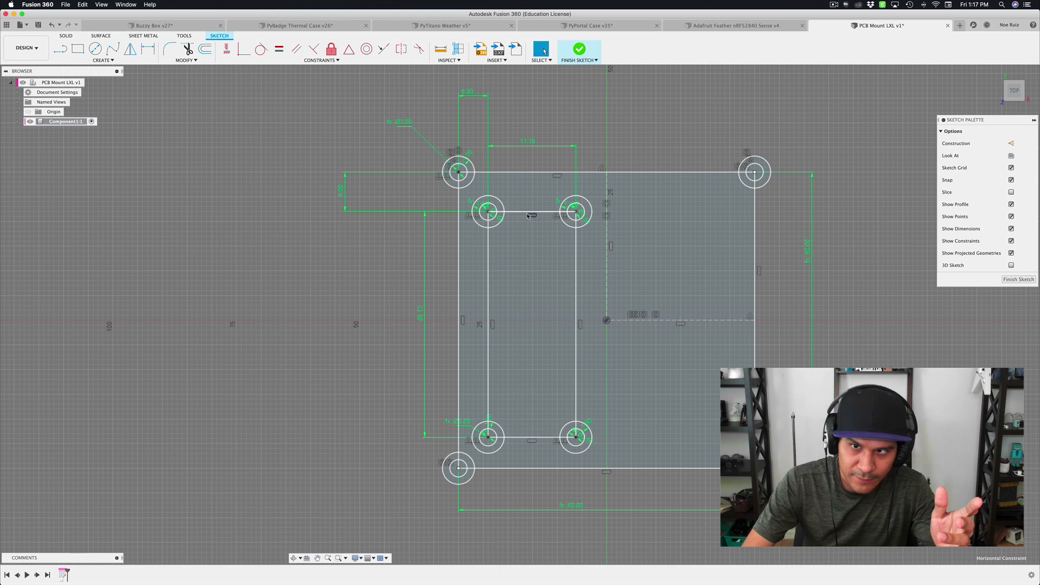
left_click(535, 176)
left_click(535, 167)
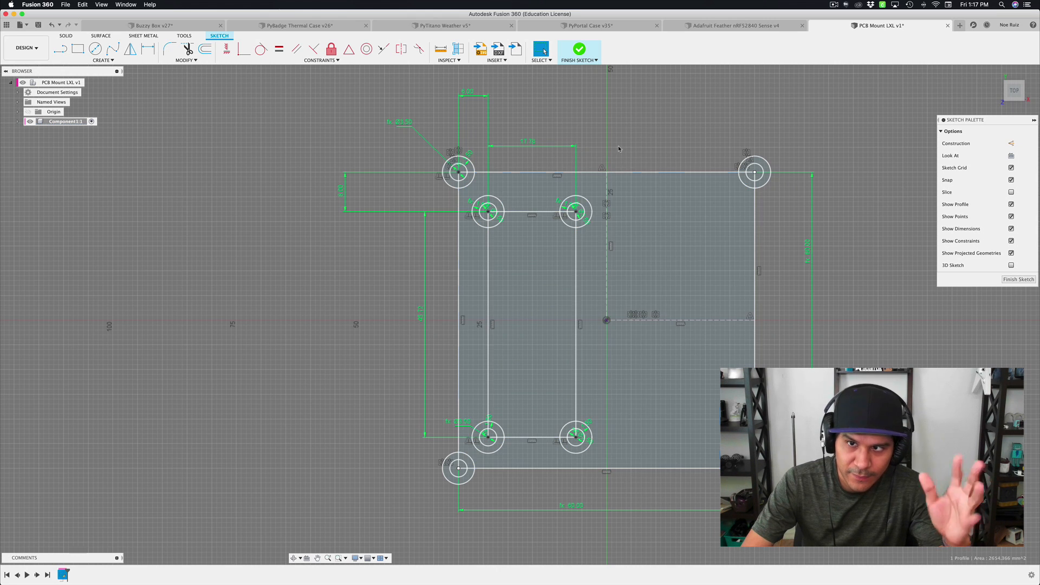
scroll(587, 187, "up", 2)
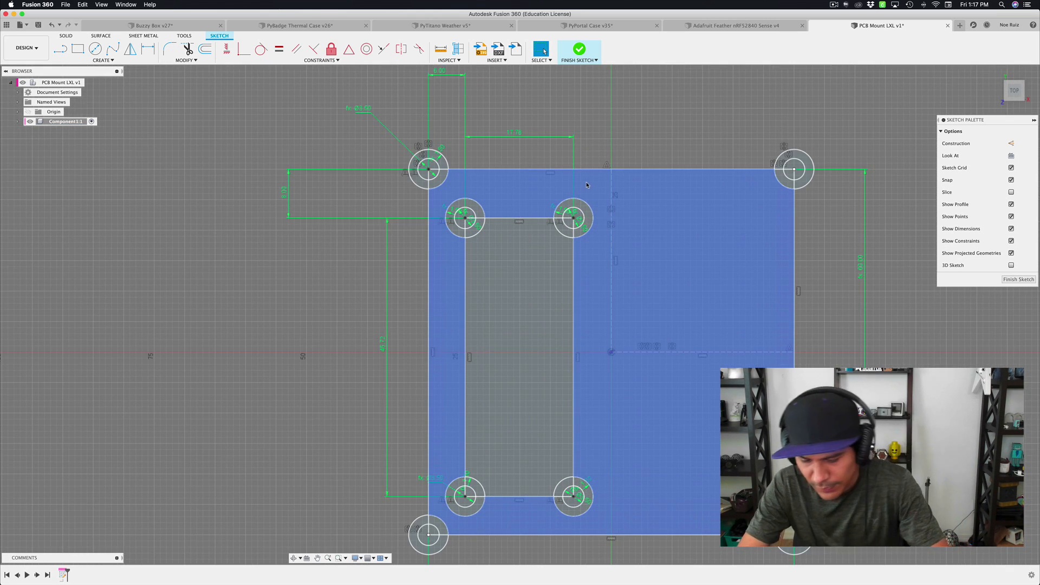
- Draw an 8 mm vertical line from the midpoint of the inner rectangle's upper edge to the outer rectangle's upper edge
key("l")
scroll(521, 219, "up", 4)
scroll(523, 273, "down", 3)
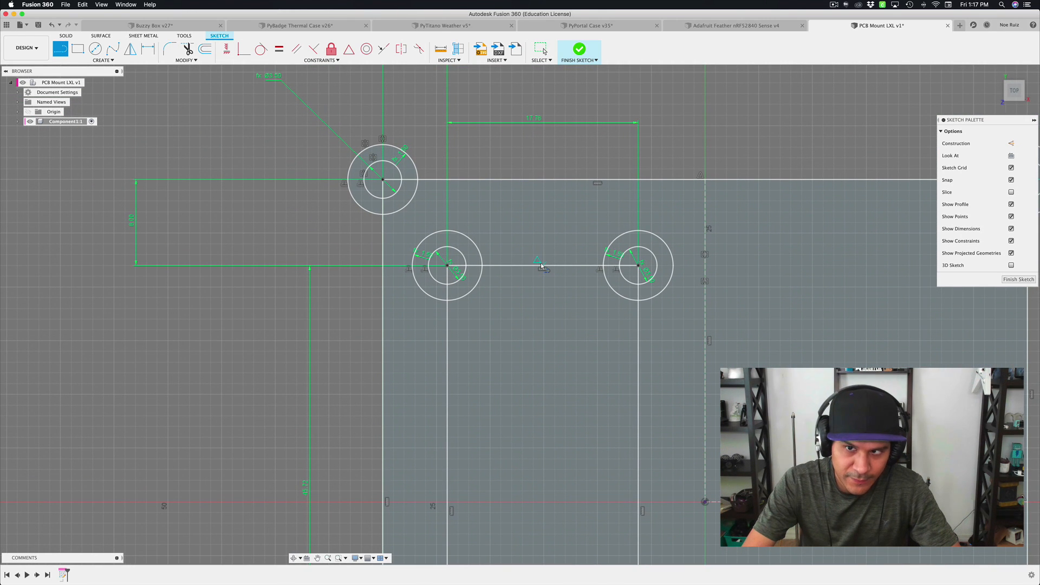
left_click(542, 265)
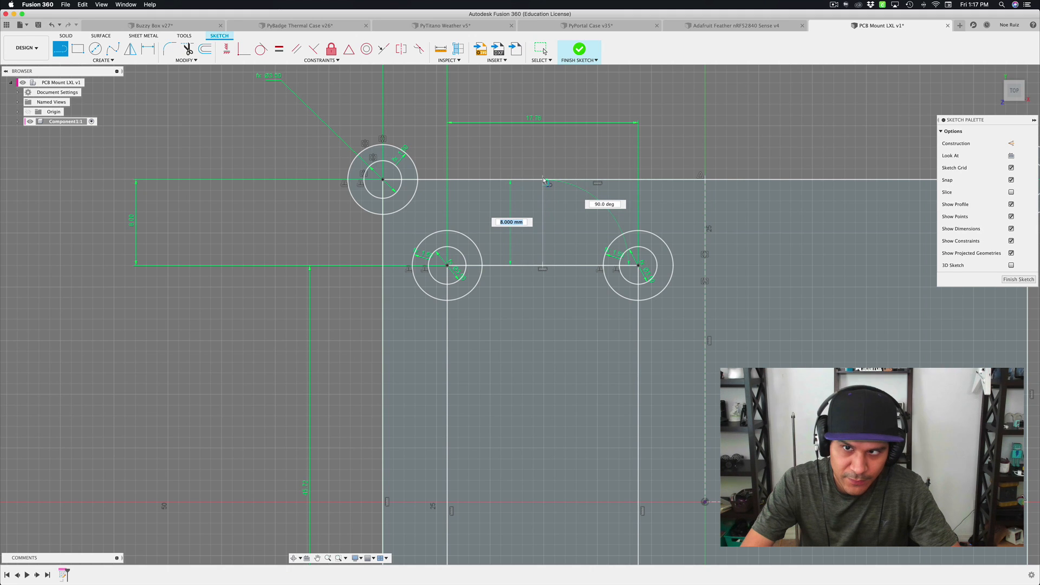
left_click(544, 179)
- Draw a 6 mm horizontal line from the midpoint of the inner rectangle's left edge to the outer rectangle's left edge
scroll(544, 180, "down", 3)
middle_click_drag(485, 406, 513, 287)
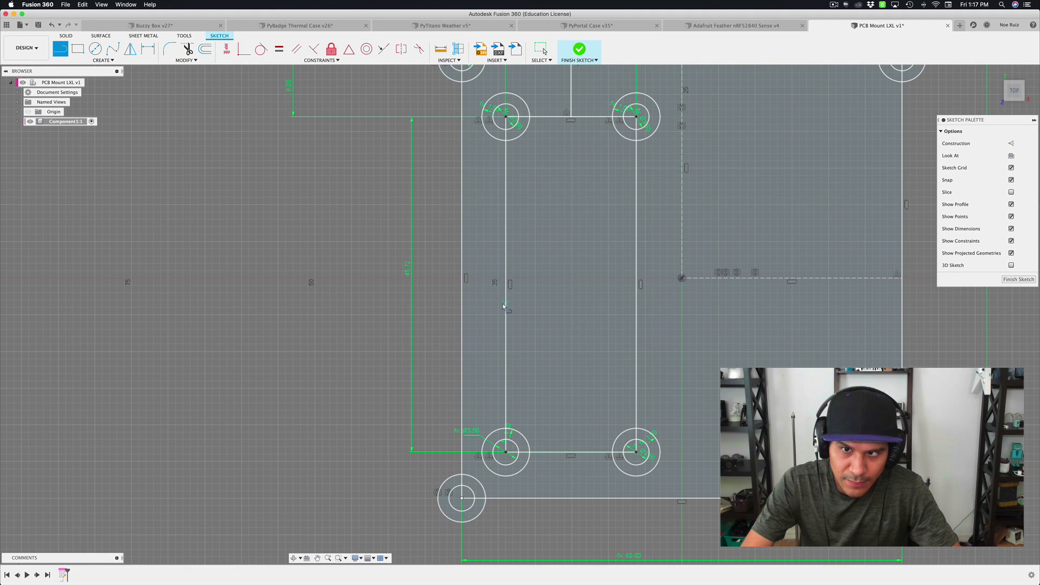
scroll(504, 285, "up", 3)
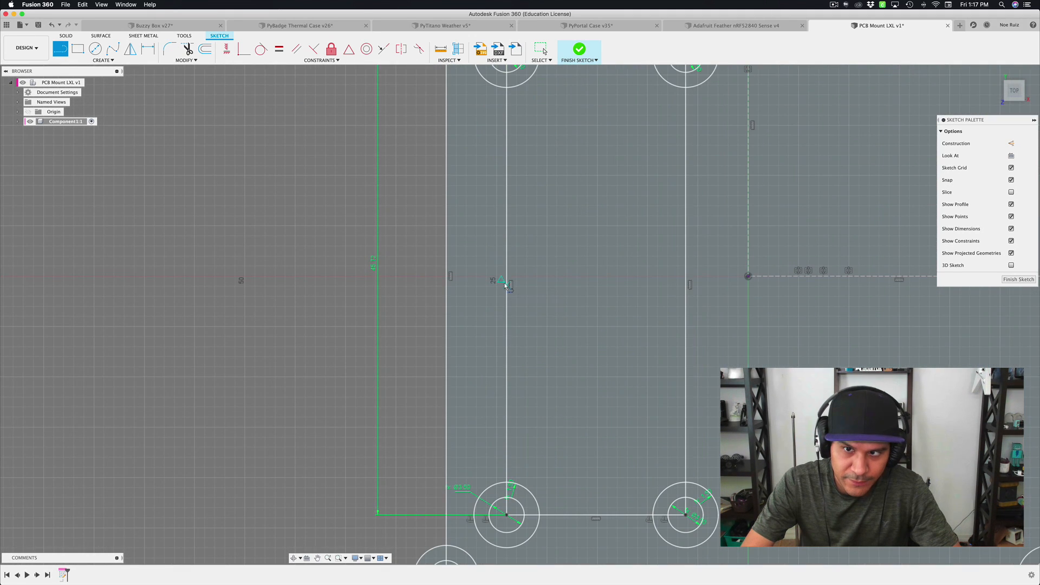
left_click(506, 285)
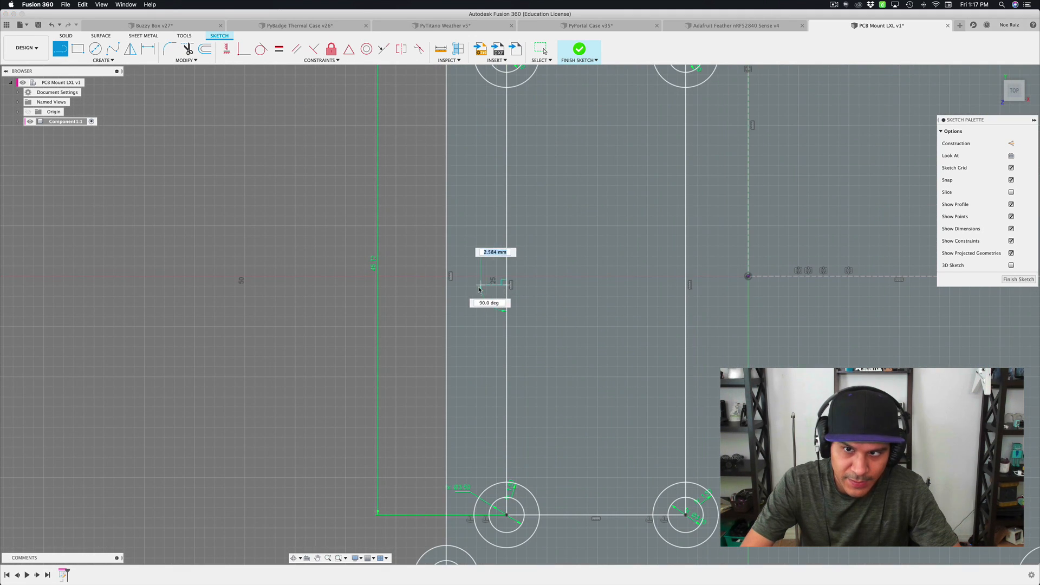
left_click(446, 285)
scroll(461, 289, "down", 3)
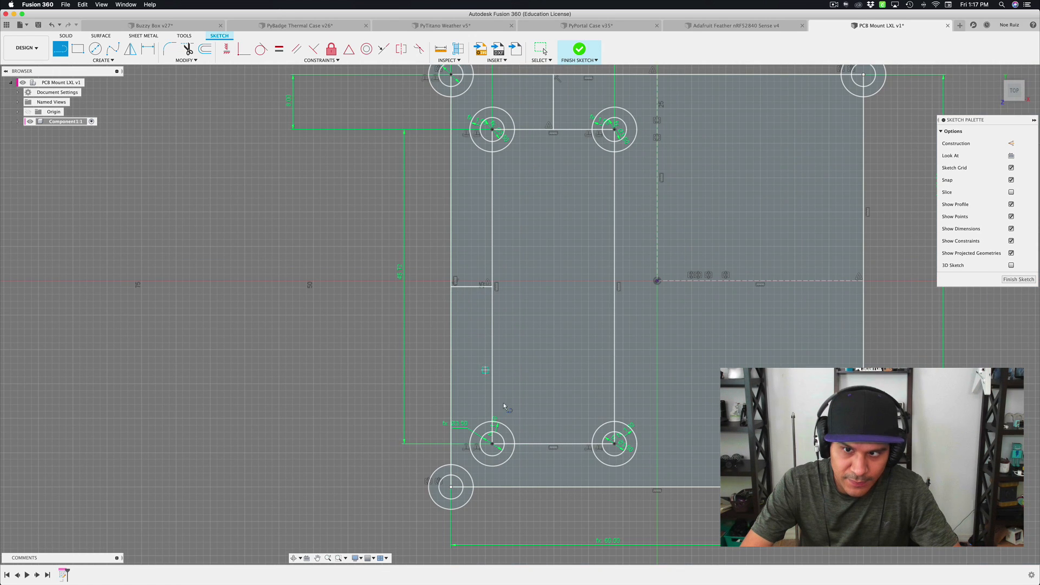
- Connect the midpoints of the inner rectangle's lower and right edges to the outer rectangle with one straight line each
left_click(554, 448)
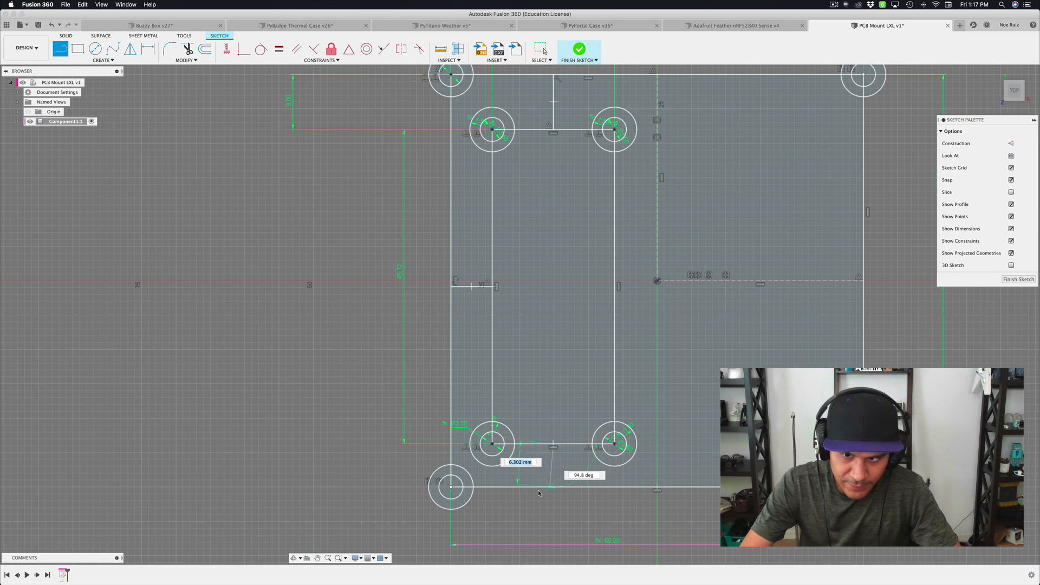
double_click(553, 487)
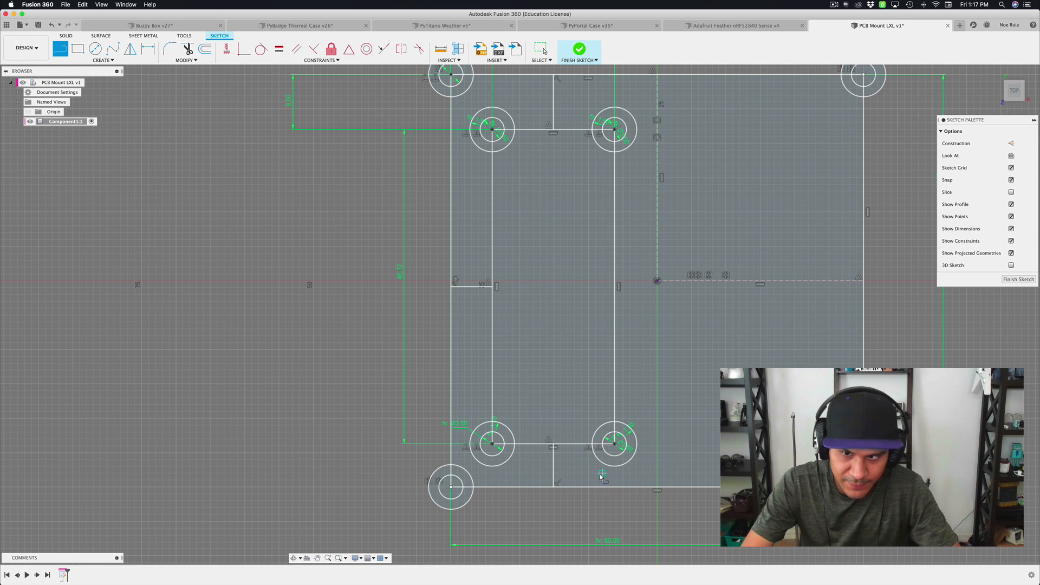
left_click(616, 288)
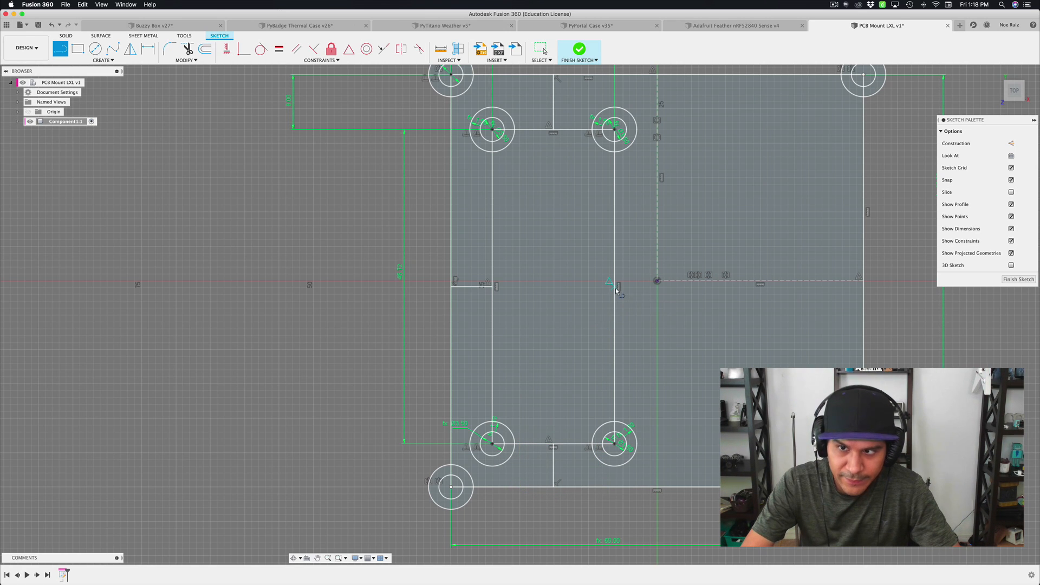
left_click(863, 286)
key("Escape")
scroll(657, 302, "down", 3)
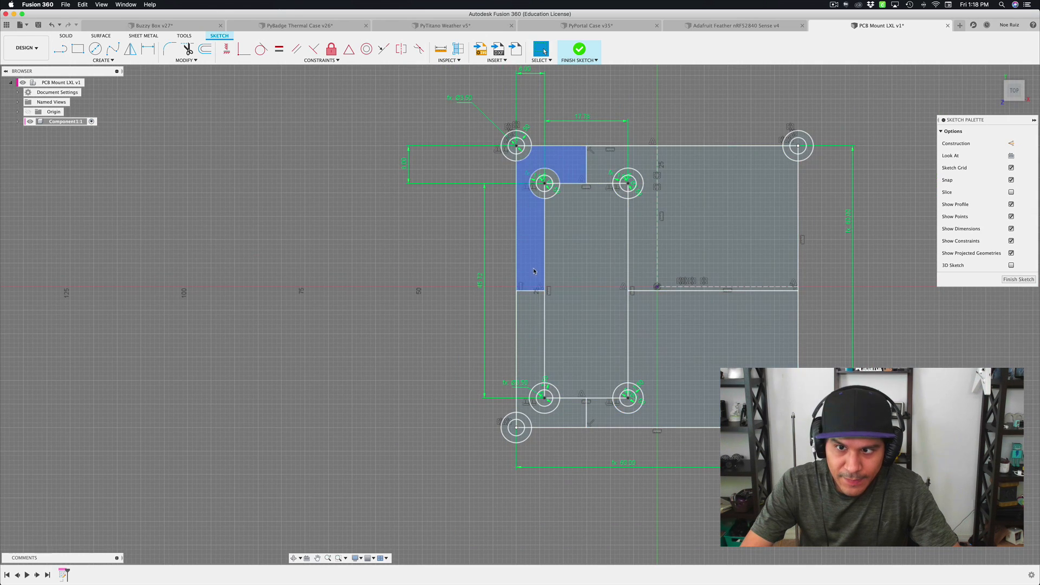
- Inspect the lines connecting the inner rectangle to the outer rectangle and the inner rectangle's left edge
scroll(532, 271, "up", 5)
scroll(527, 308, "down", 4)
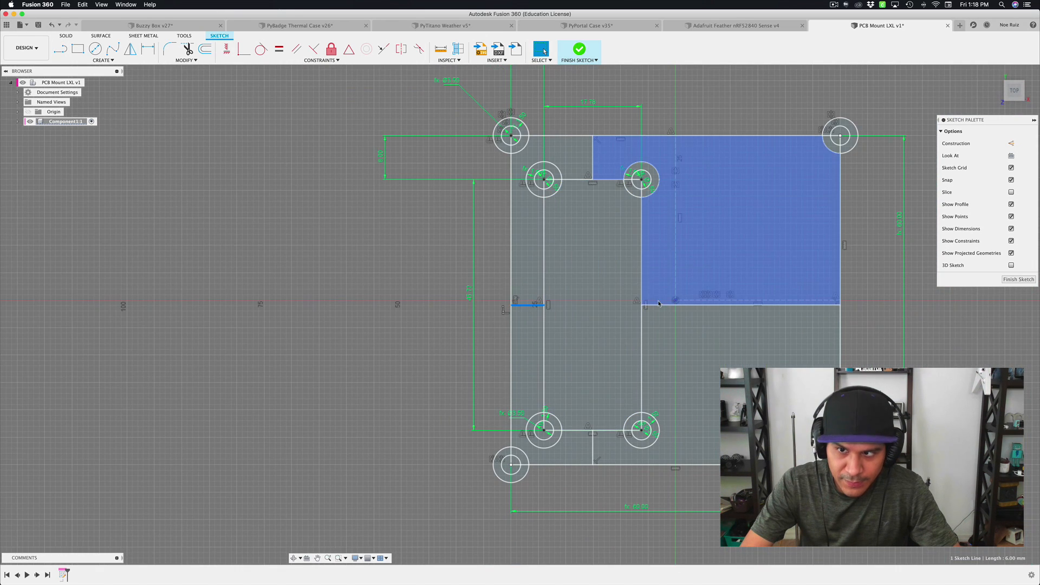
left_click(660, 306, "shift")
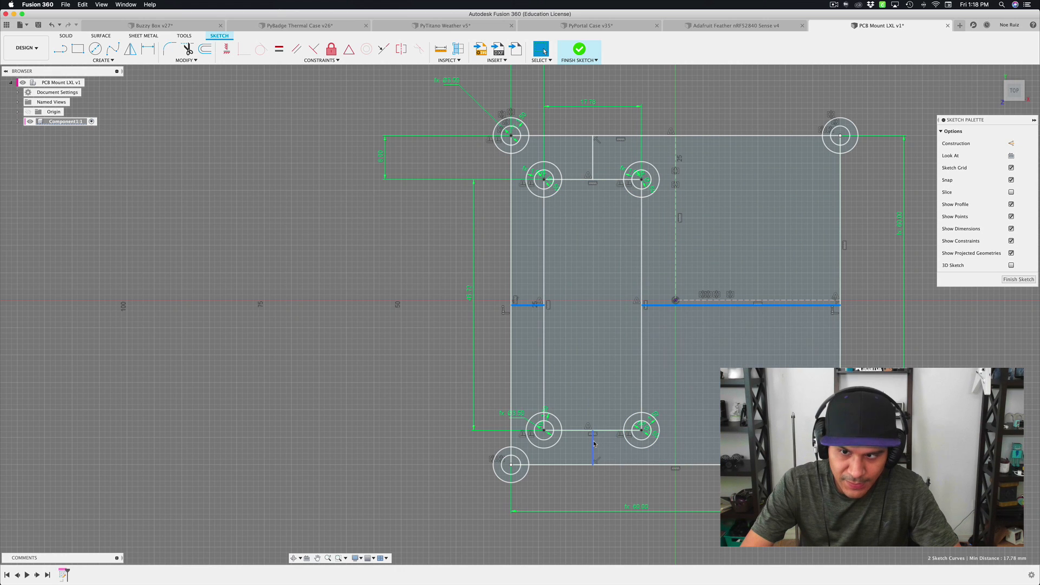
left_click(411, 284)
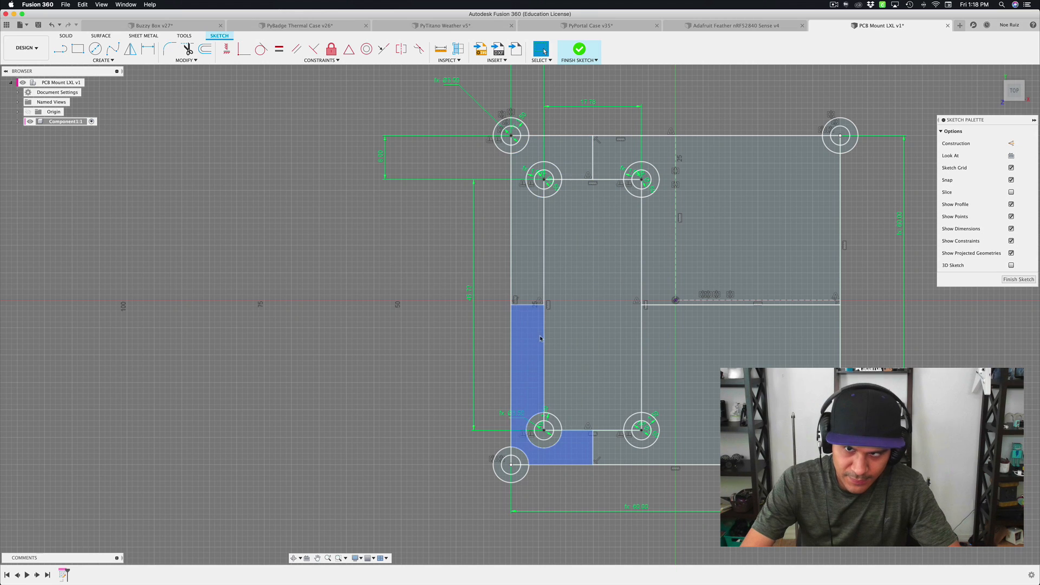
left_click(543, 296)
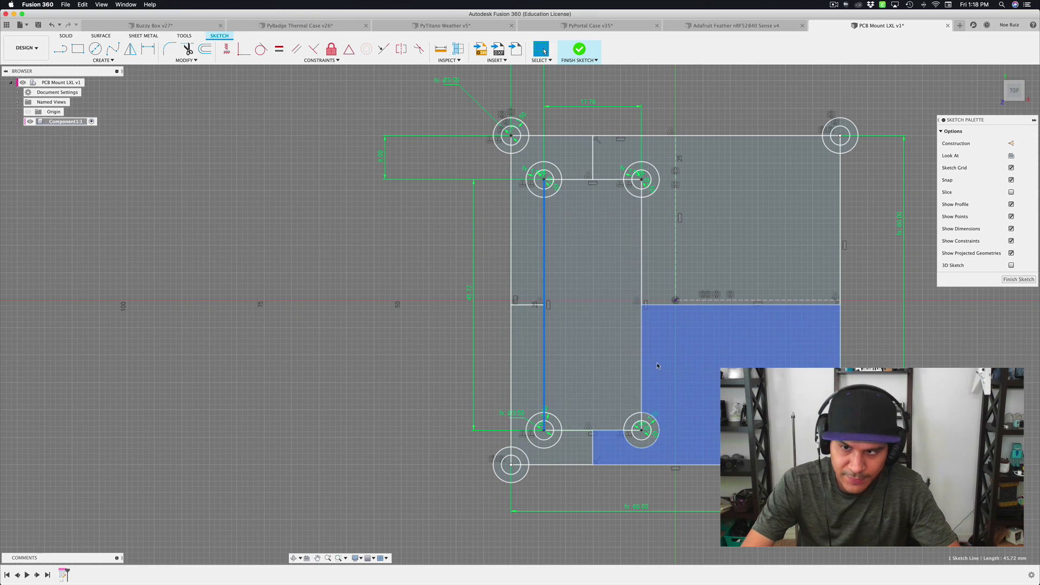
left_click(441, 271)
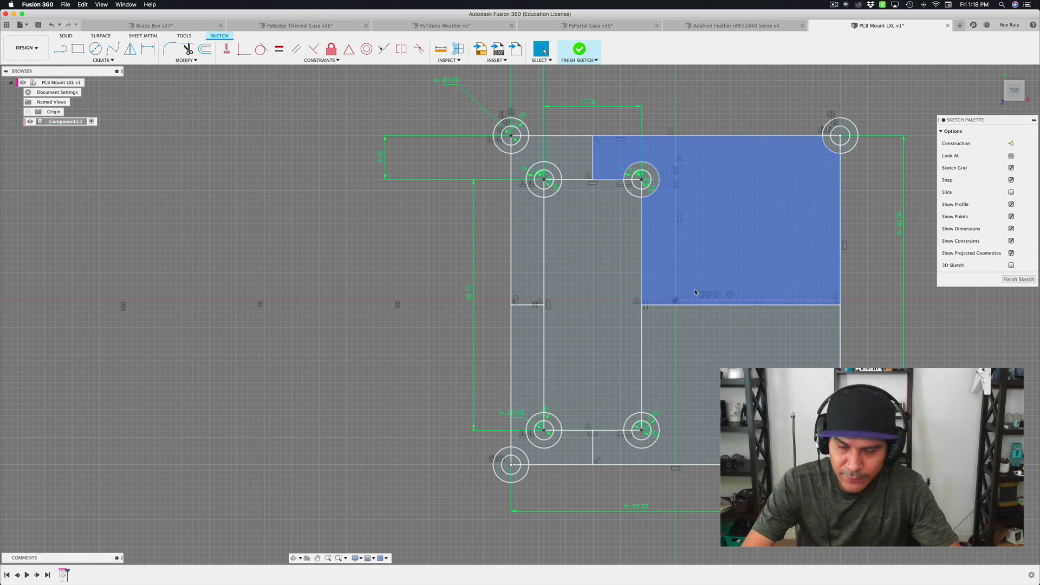
left_click(658, 305)
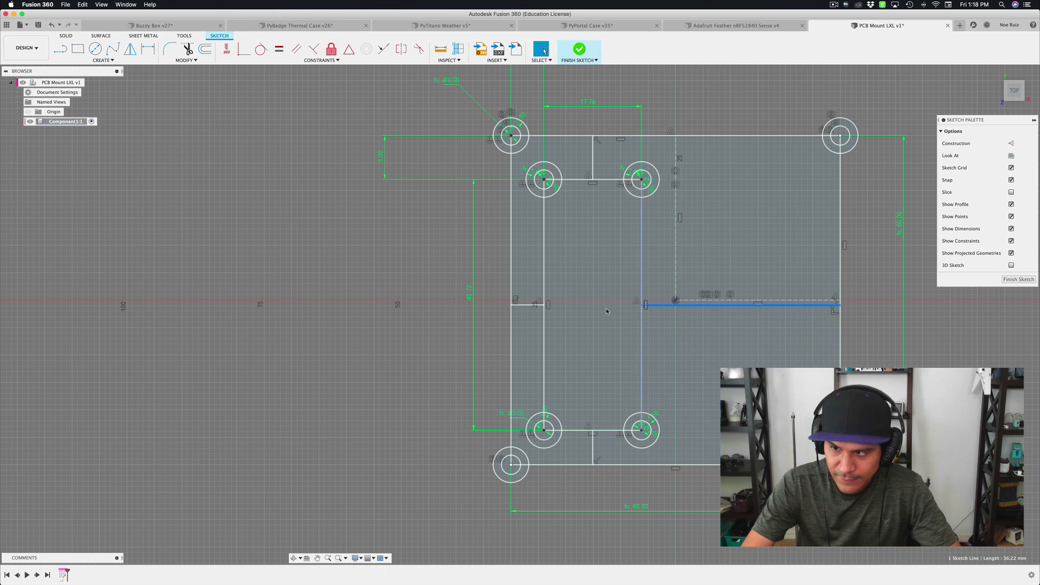
left_click(395, 282)
middle_click_drag(398, 280, 398, 296)
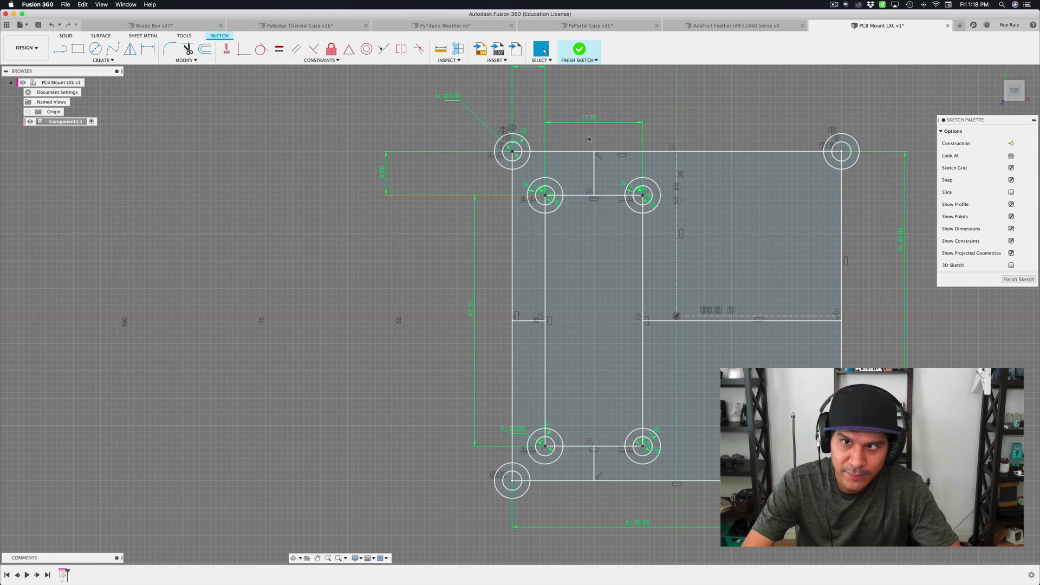
- Set the horizontal offset between the outer and inner rectangles' upper-left hole centers to 10 mm and finish the sketch
middle_click_drag(531, 109, 540, 157)
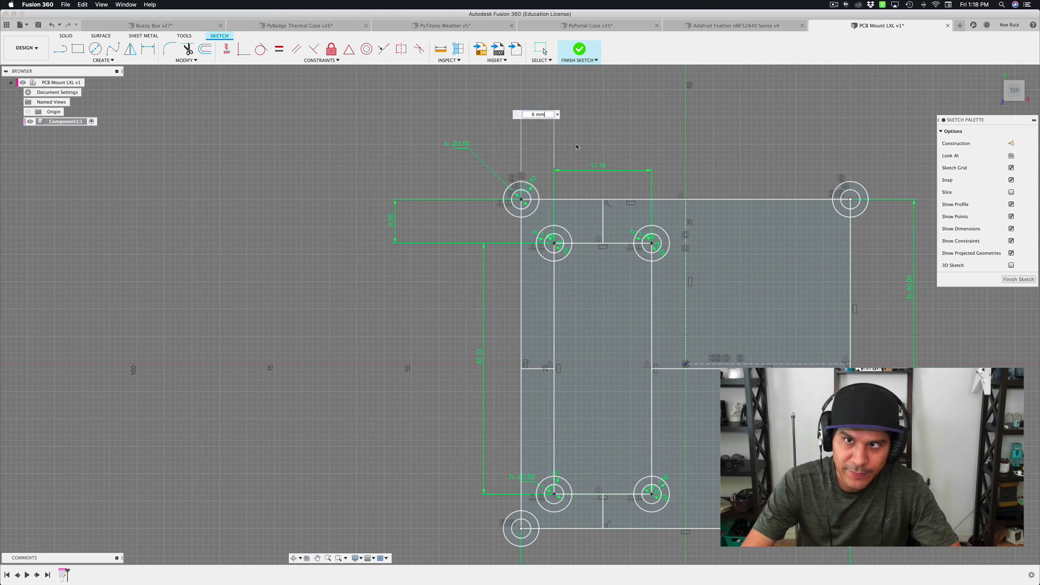
type("10")
key("Return")
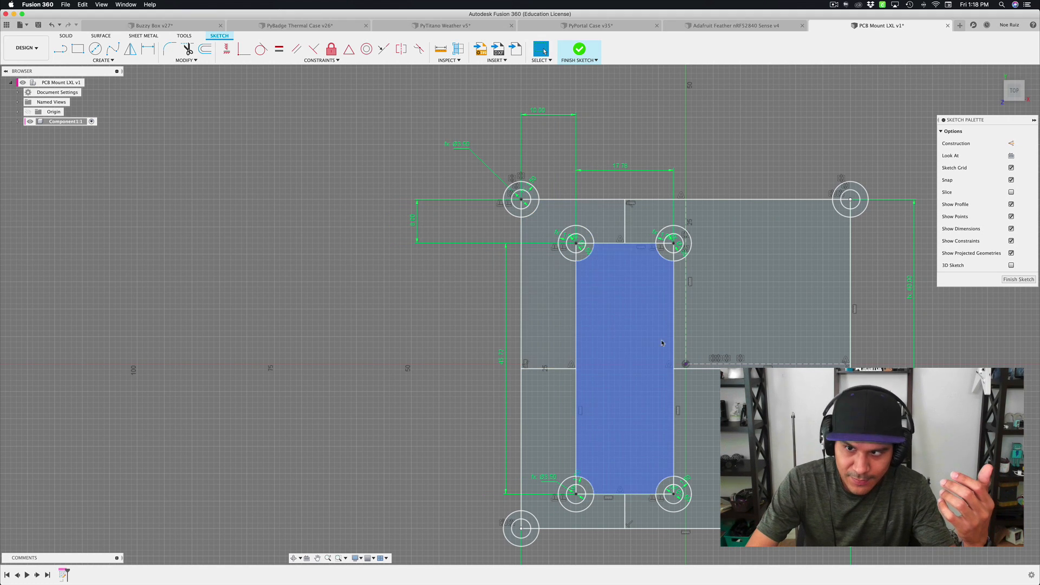
left_click(604, 289)
scroll(526, 201, "down", 1)
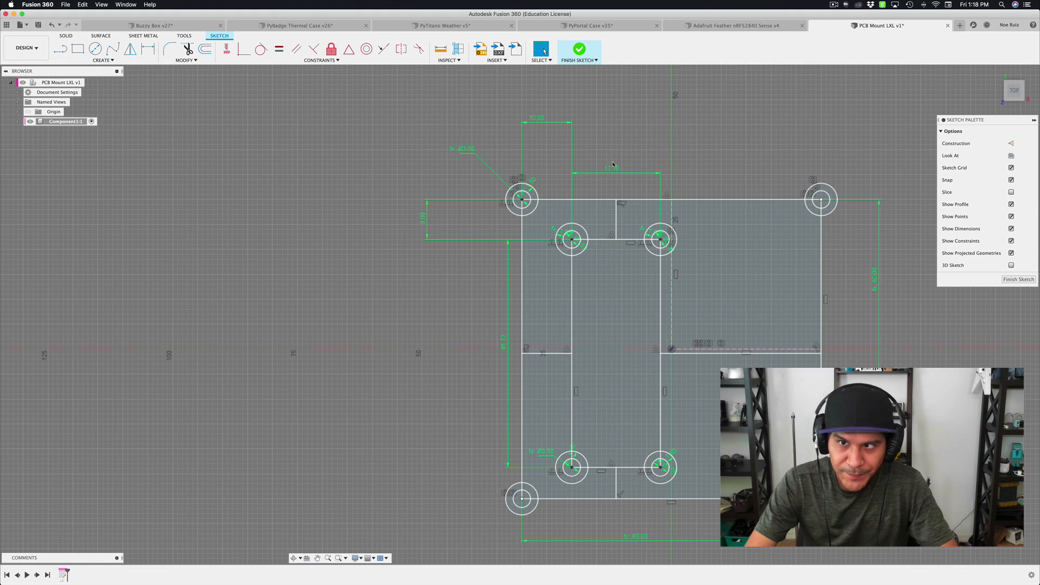
left_click(581, 51)
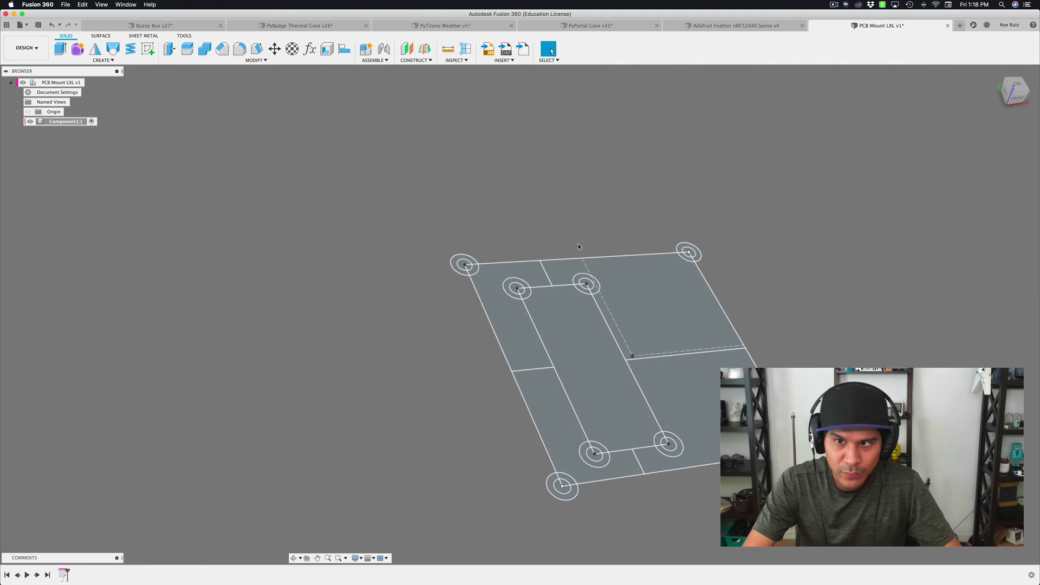
- Start a surface Extrude on the outer rectangle, the inner rectangle and the four lines connecting them
left_click(535, 265)
left_click(535, 262)
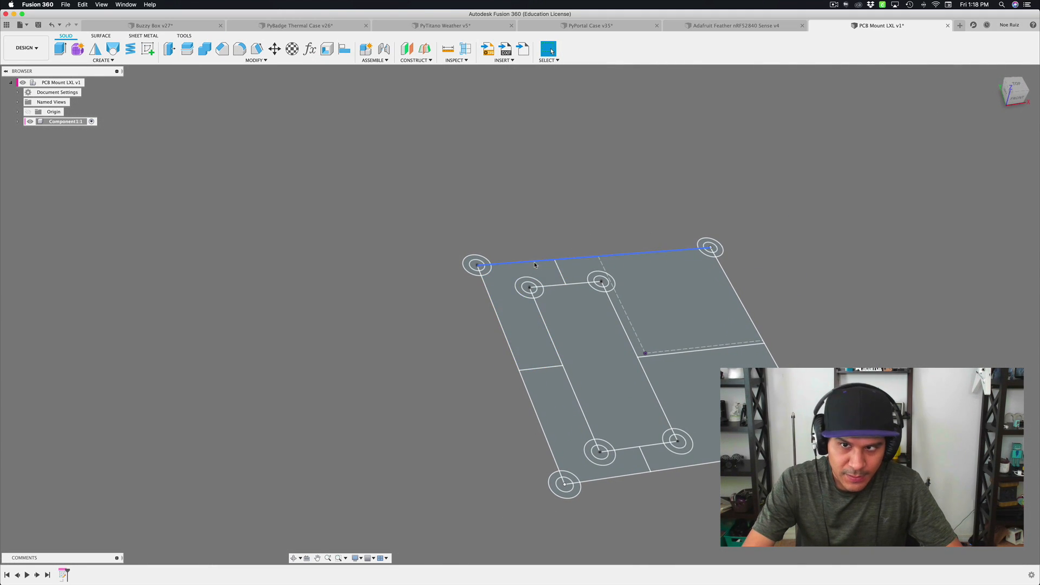
left_click(499, 322)
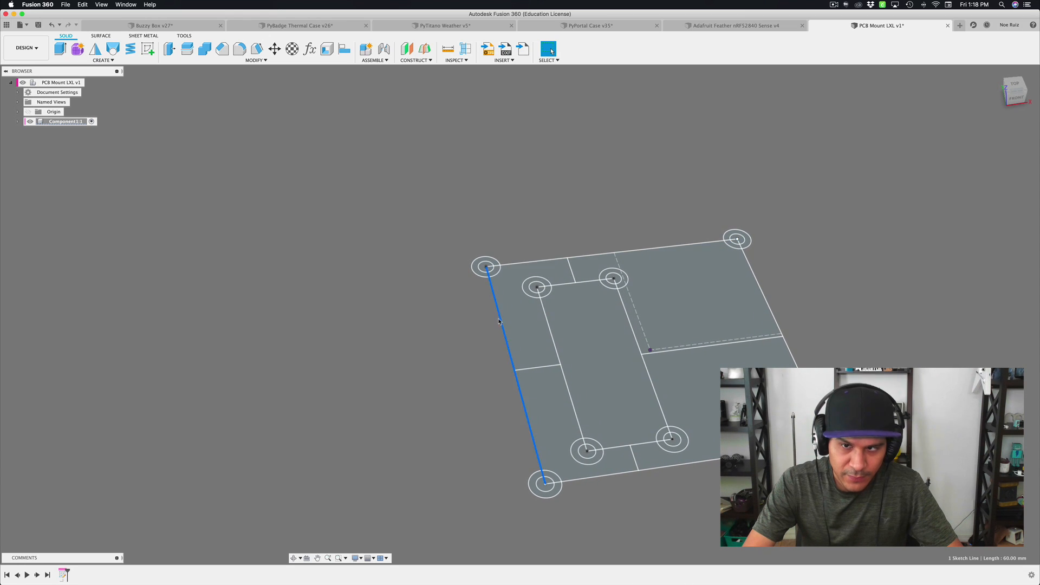
left_click(539, 368)
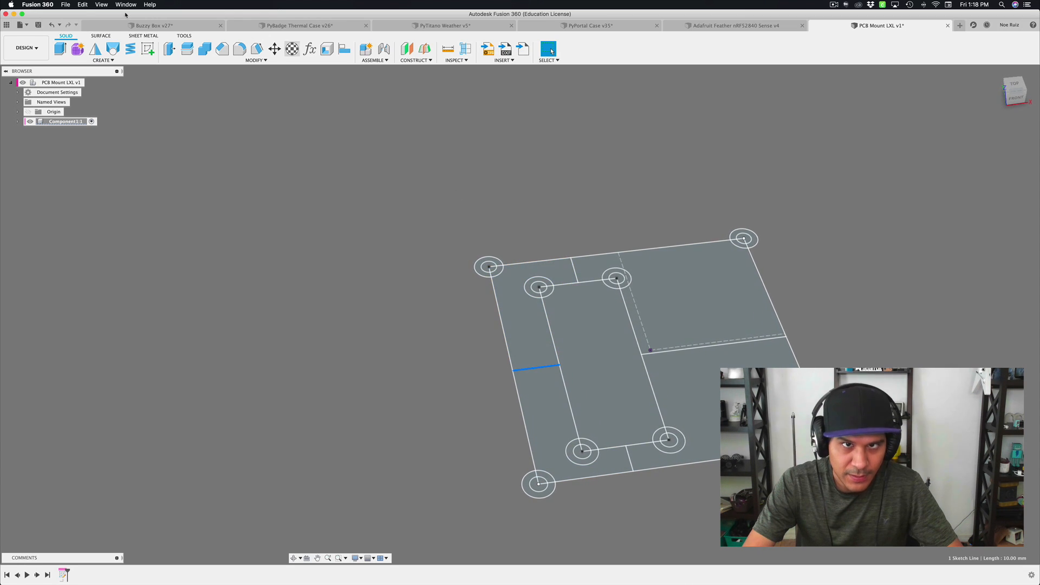
left_click(98, 36)
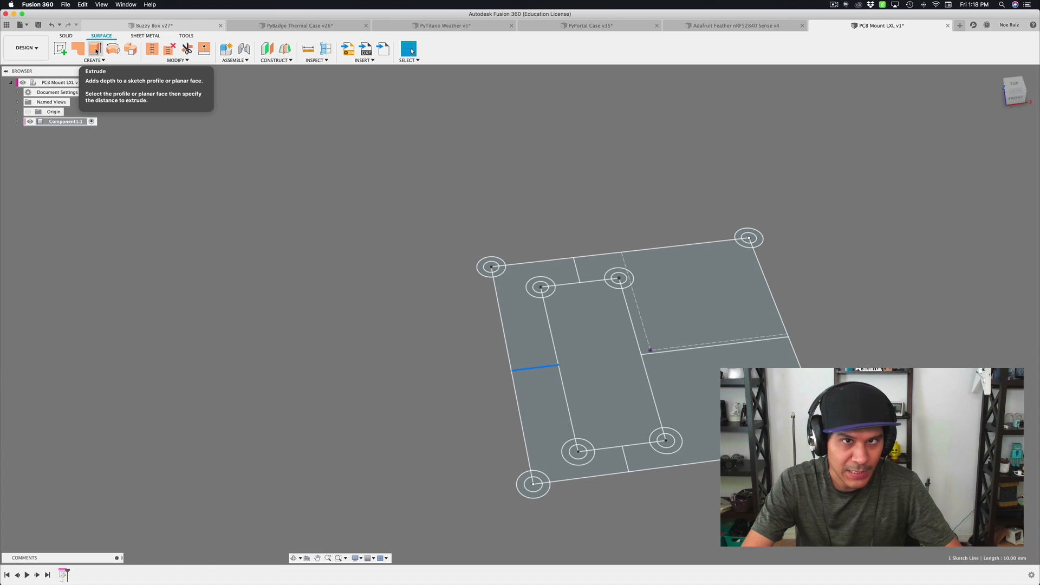
left_click(96, 50)
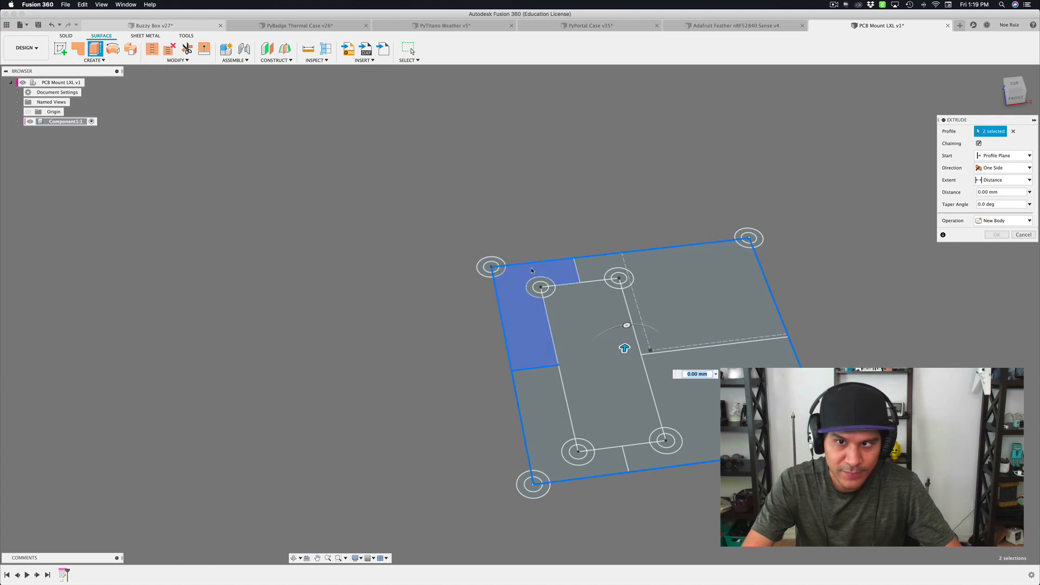
scroll(539, 271, "up", 3)
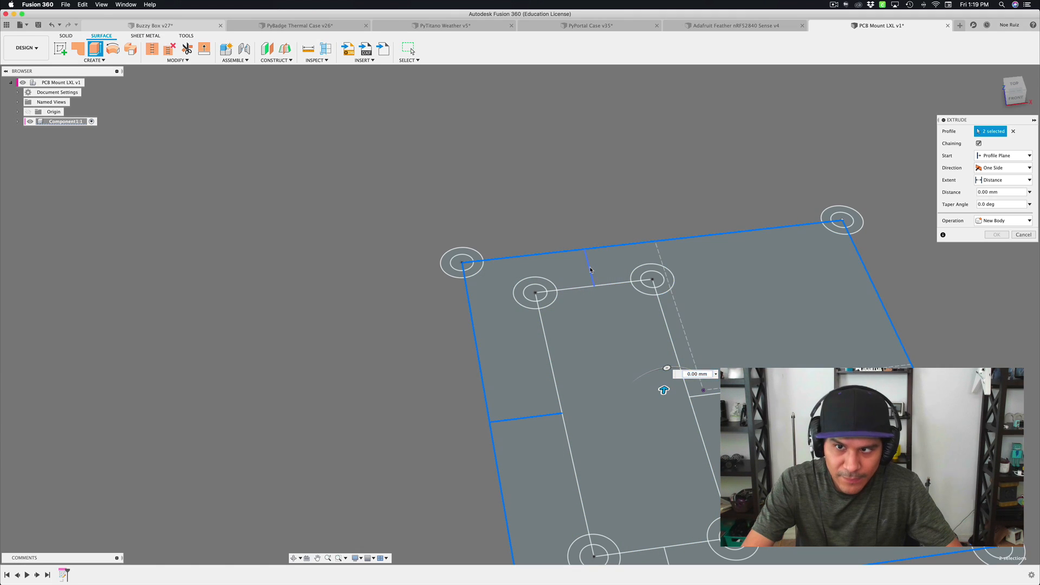
left_click(590, 271)
left_click(542, 336)
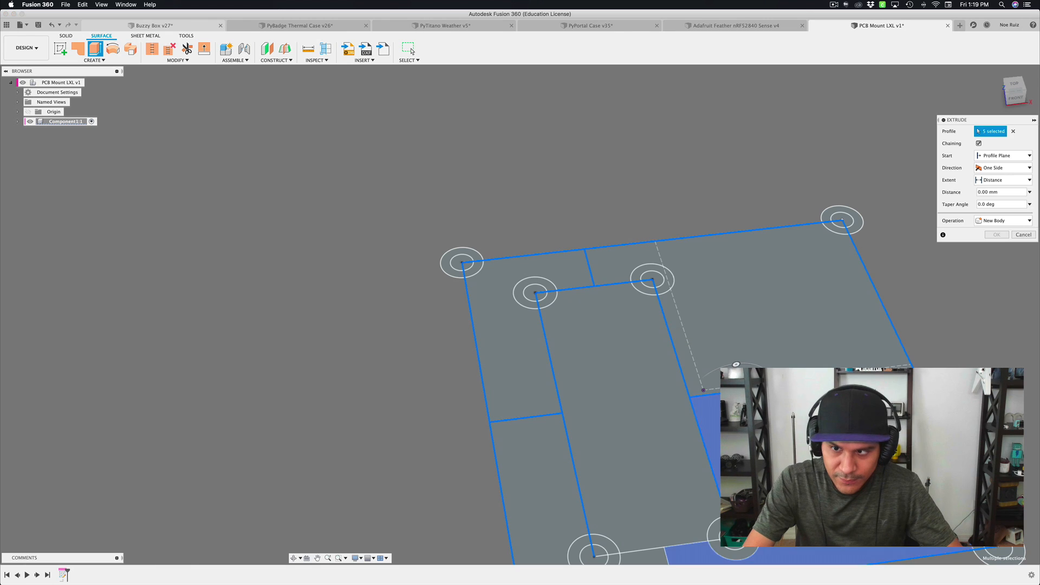
middle_click_drag(596, 308, 545, 162)
left_click(597, 390)
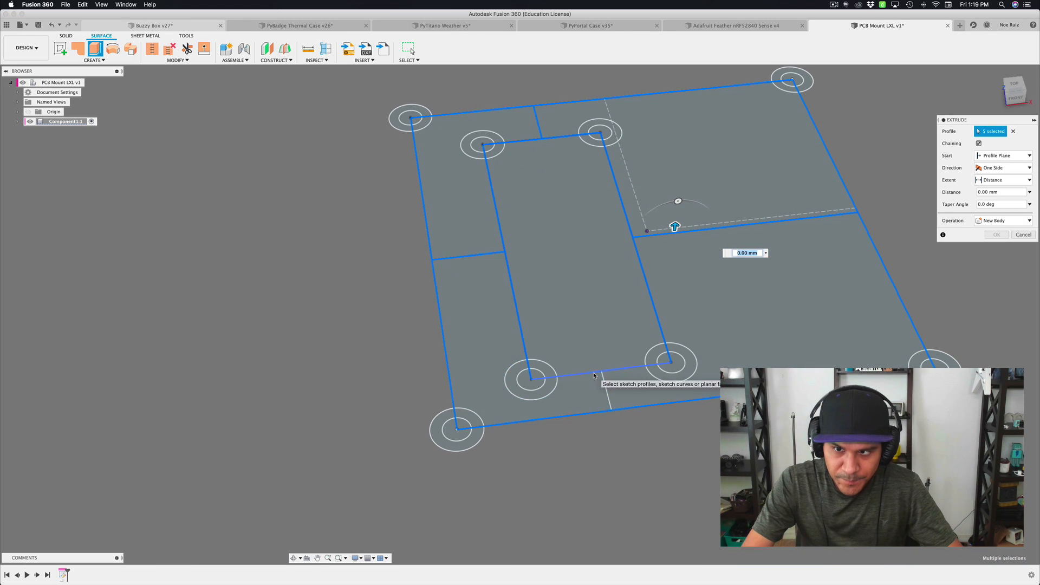
- Set the surface extrusion's distance to the thickness parameter and finish it as new bodies
middle_click_drag(587, 386, 589, 358, "shift")
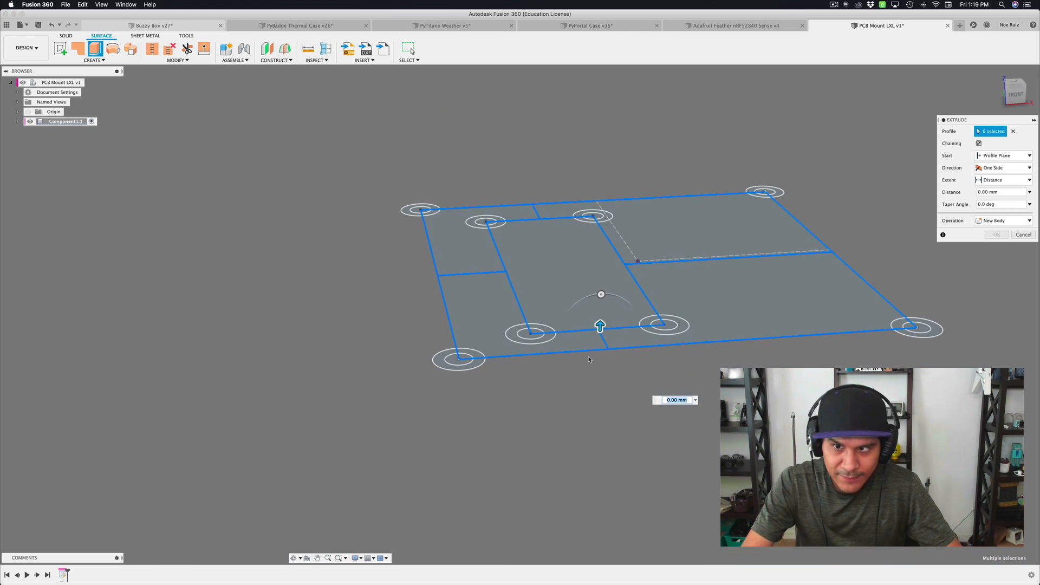
left_click_drag(600, 309, 594, 192)
middle_click_drag(594, 192, 655, 237, "shift")
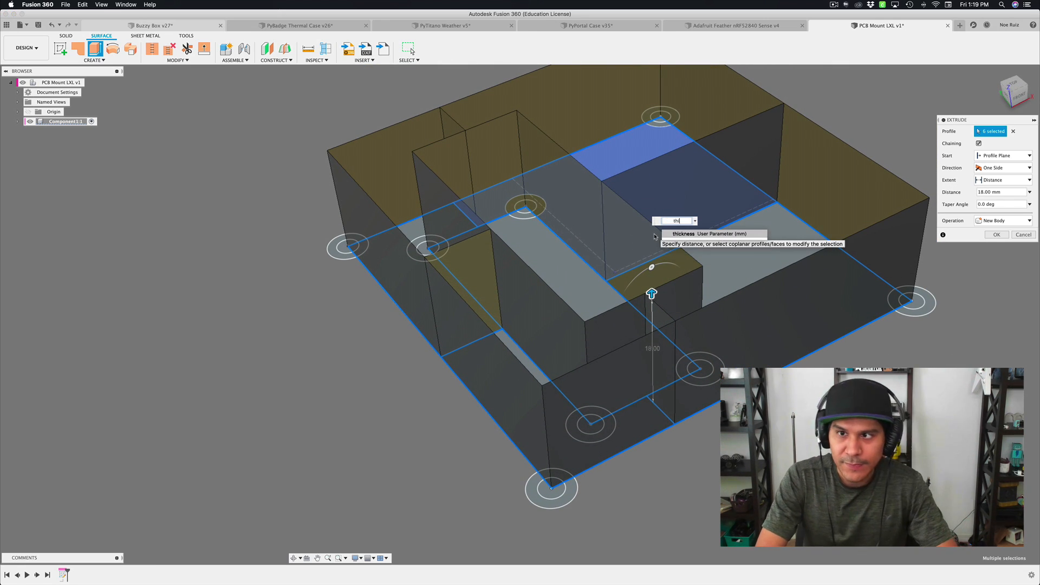
type("thickness")
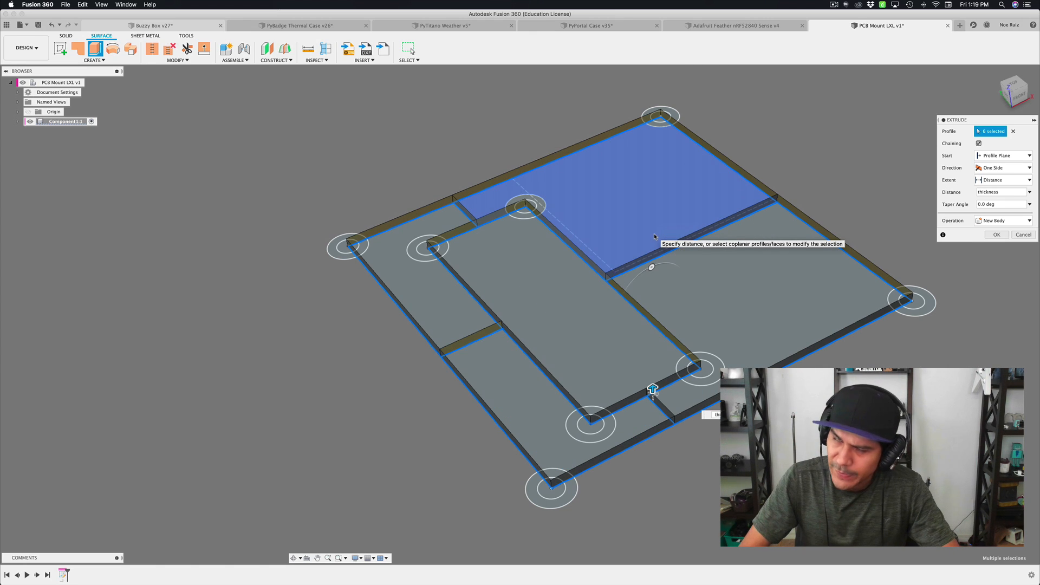
key("Return")
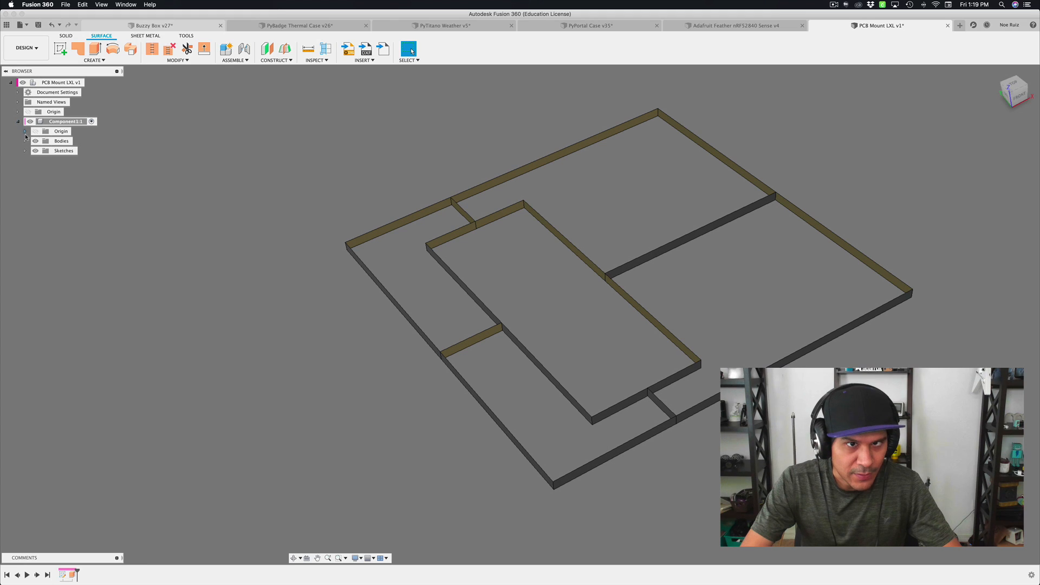
- Expand the component's list of bodies and examine the extruded surfaces
left_click(25, 142)
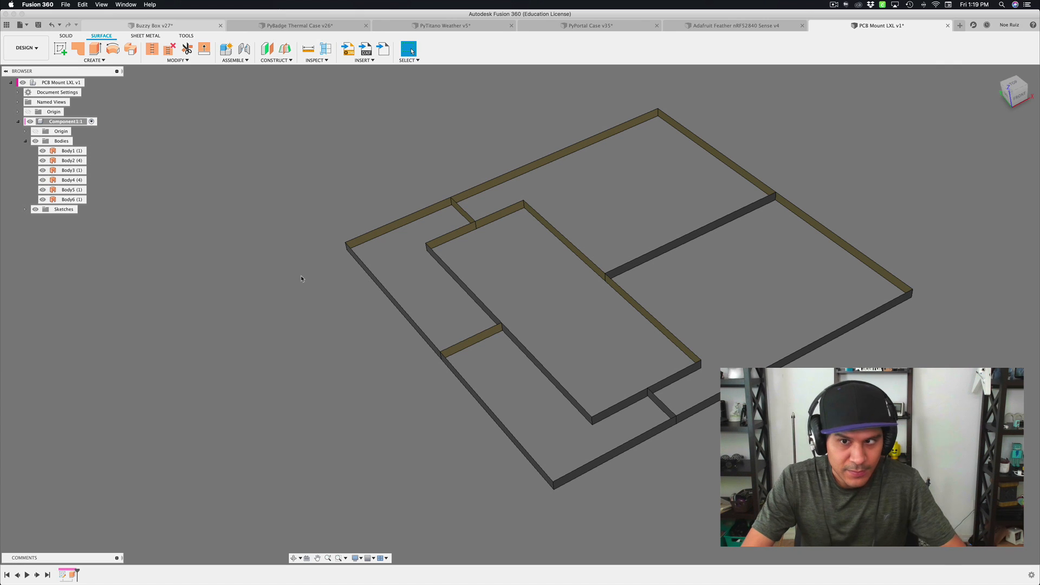
scroll(159, 210, "right", 10, "shift")
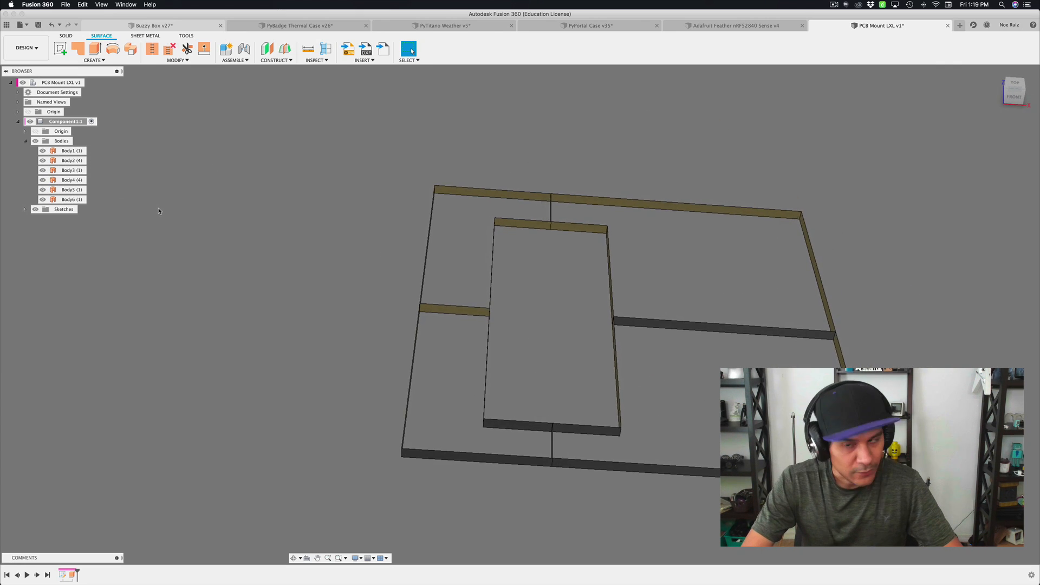
scroll(159, 211, "left", 10, "shift")
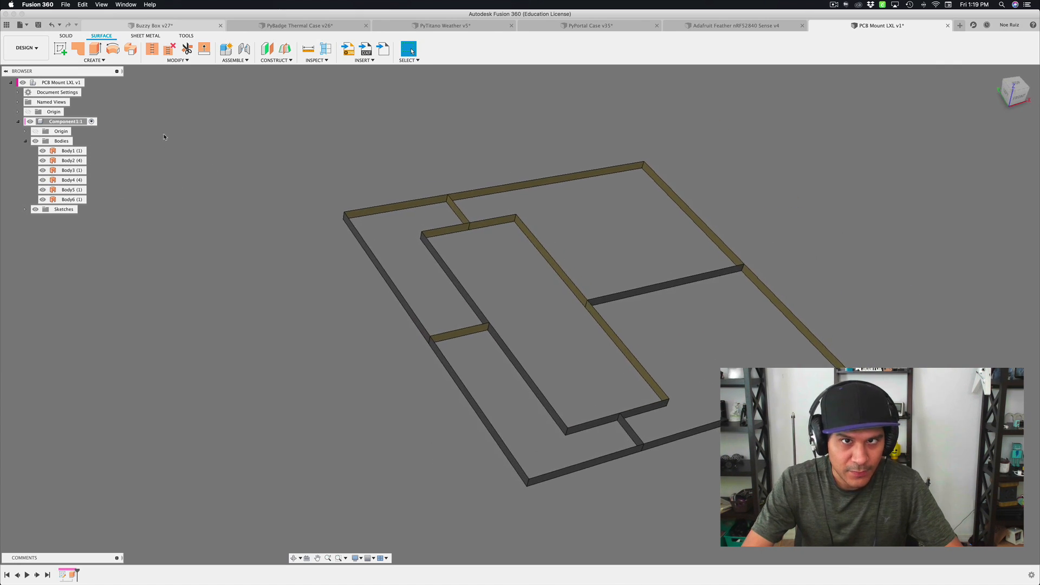
left_click(177, 60)
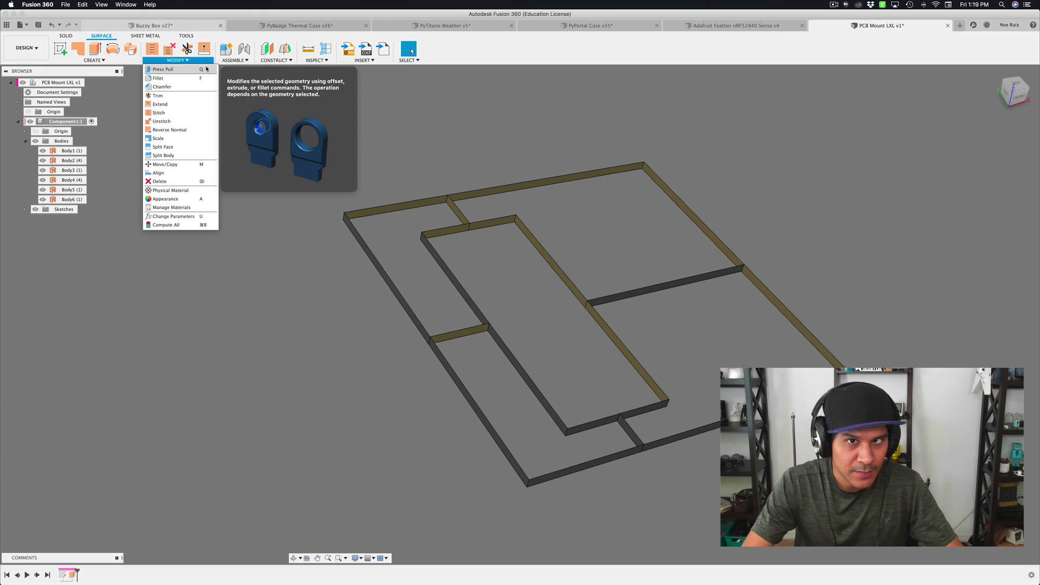
left_click(227, 61)
mouse_move(126, 66)
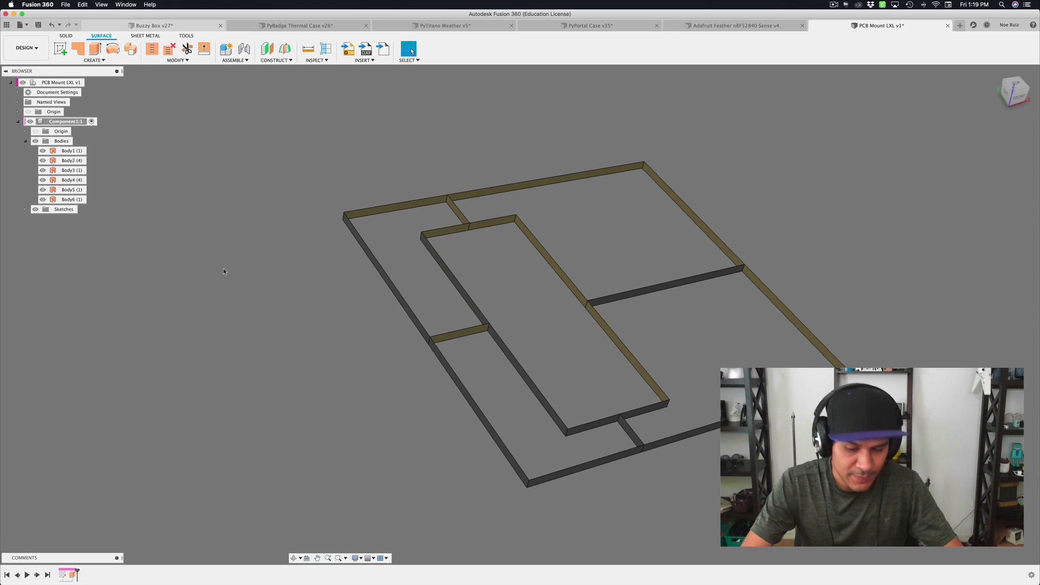
type("s")
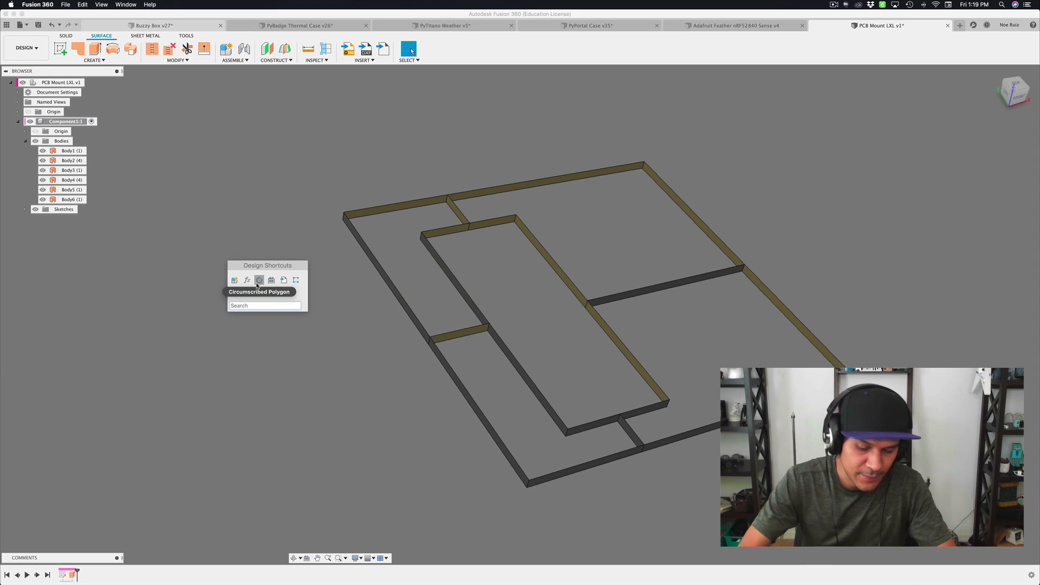
type("thic")
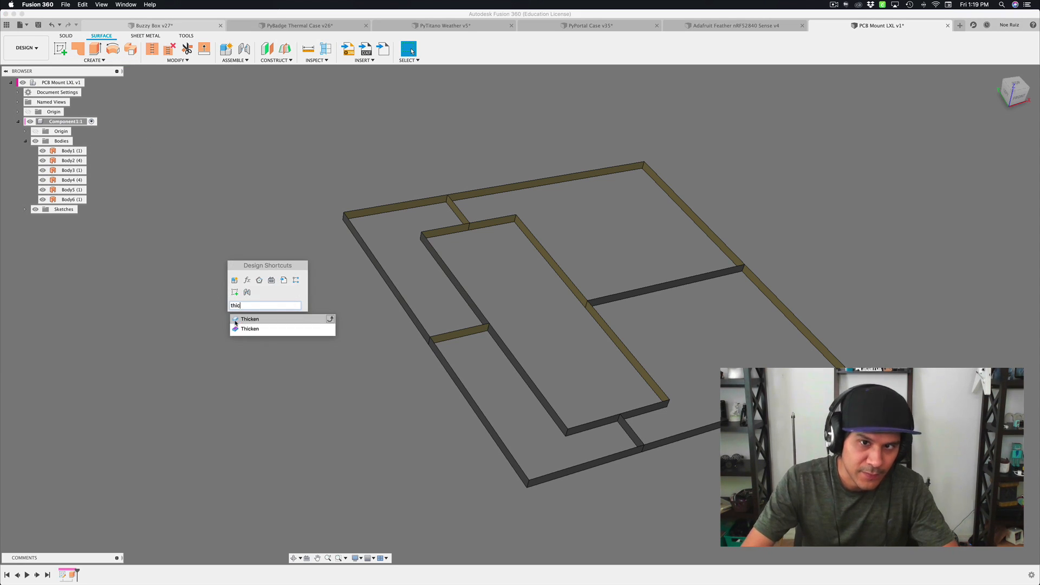
left_click(239, 321)
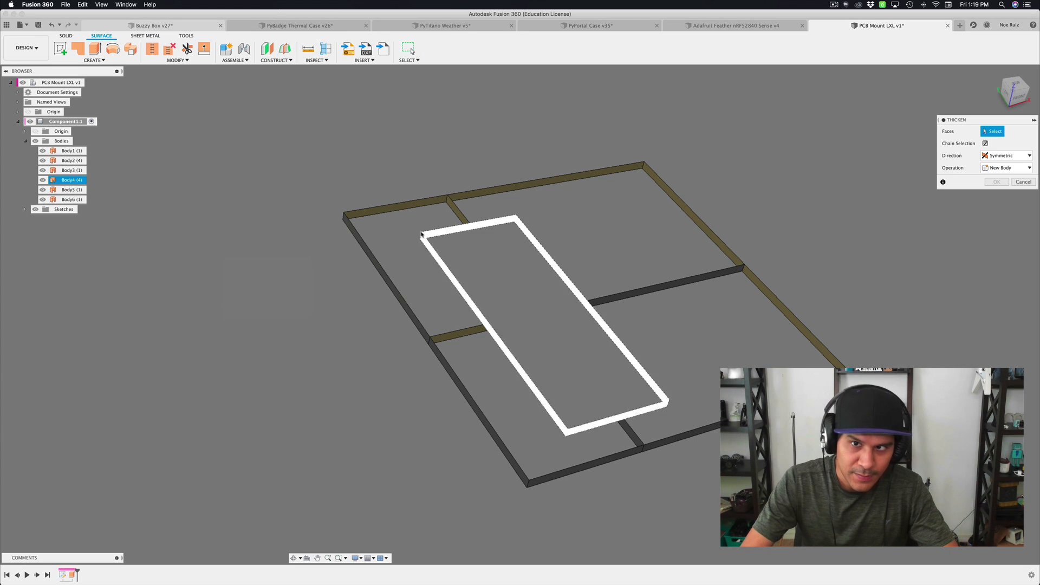
left_click(74, 152)
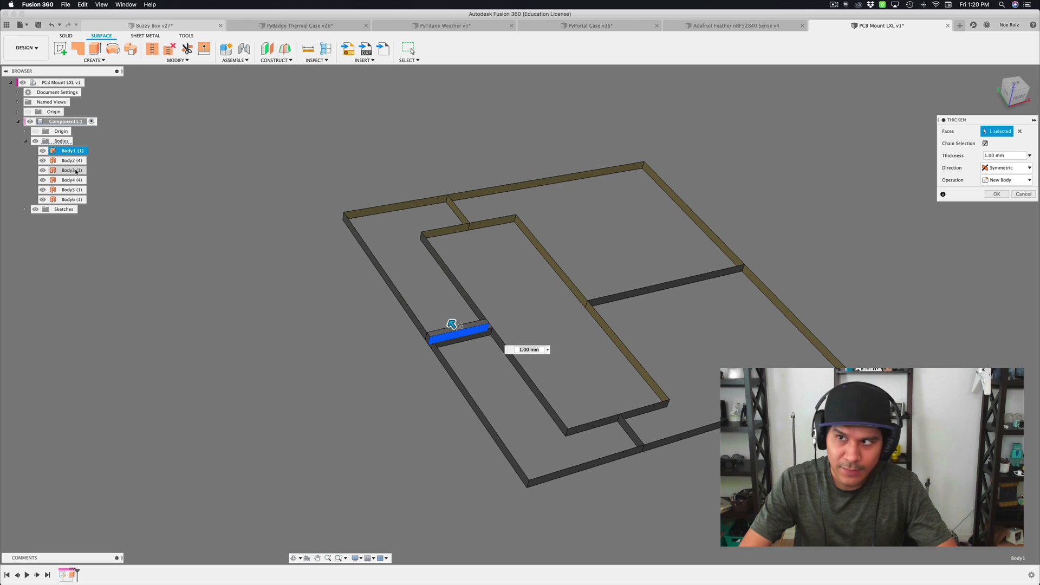
key("Escape")
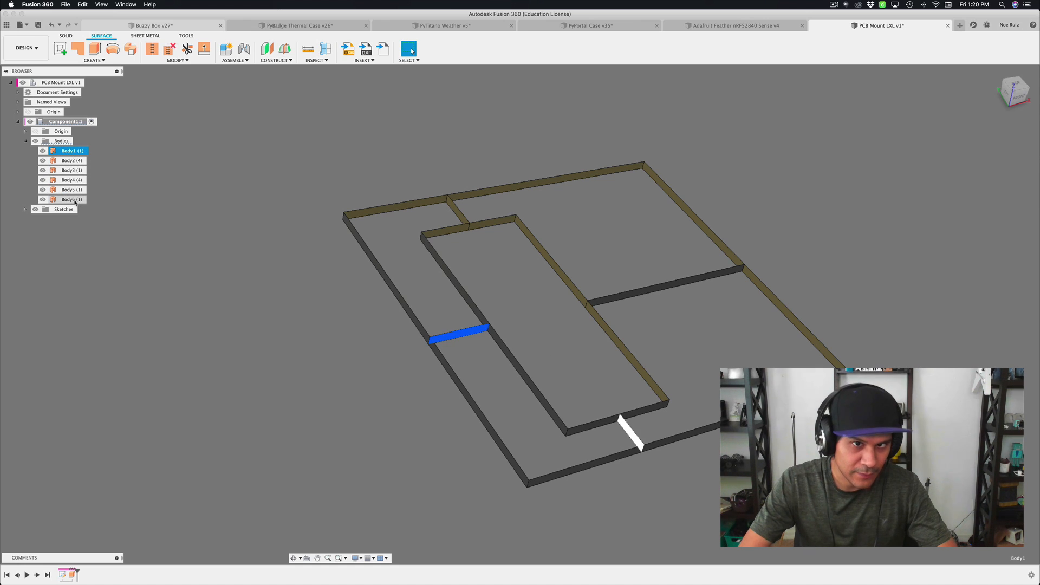
- Select all six extruded surface bodies and start the Thicken command on them
left_click(76, 200, "shift")
type("s")
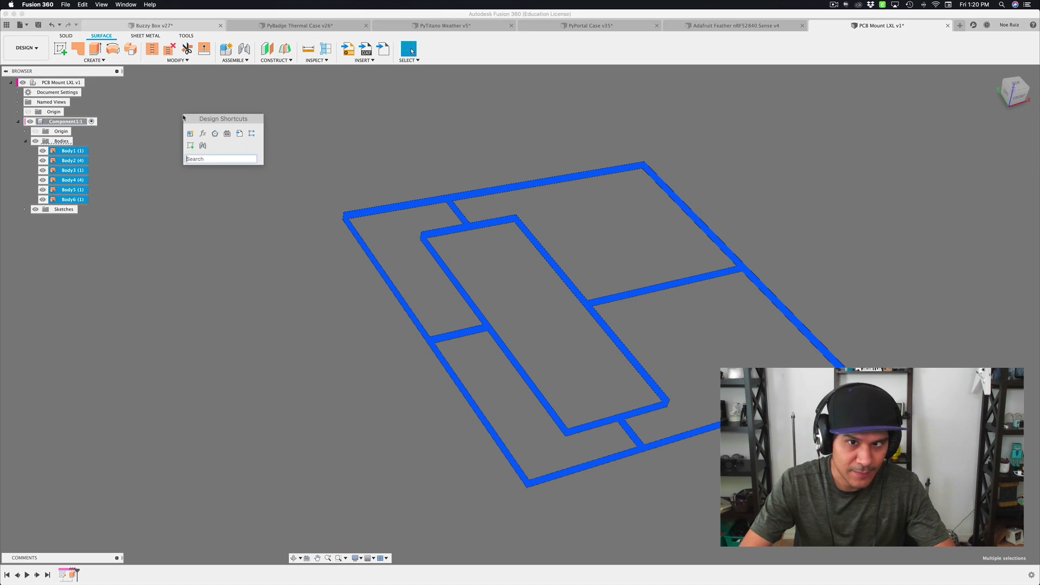
type("th")
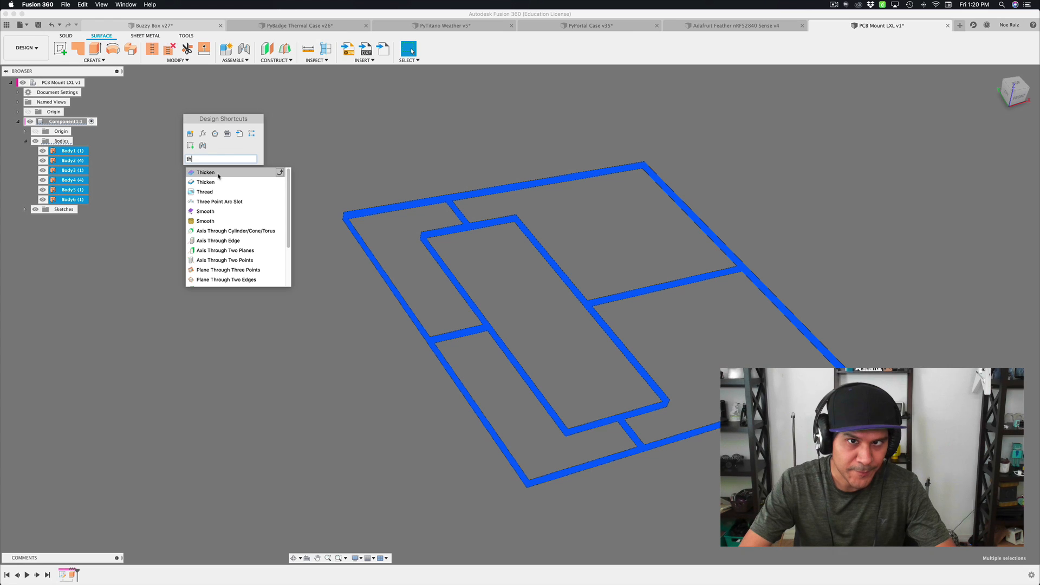
left_click(190, 183)
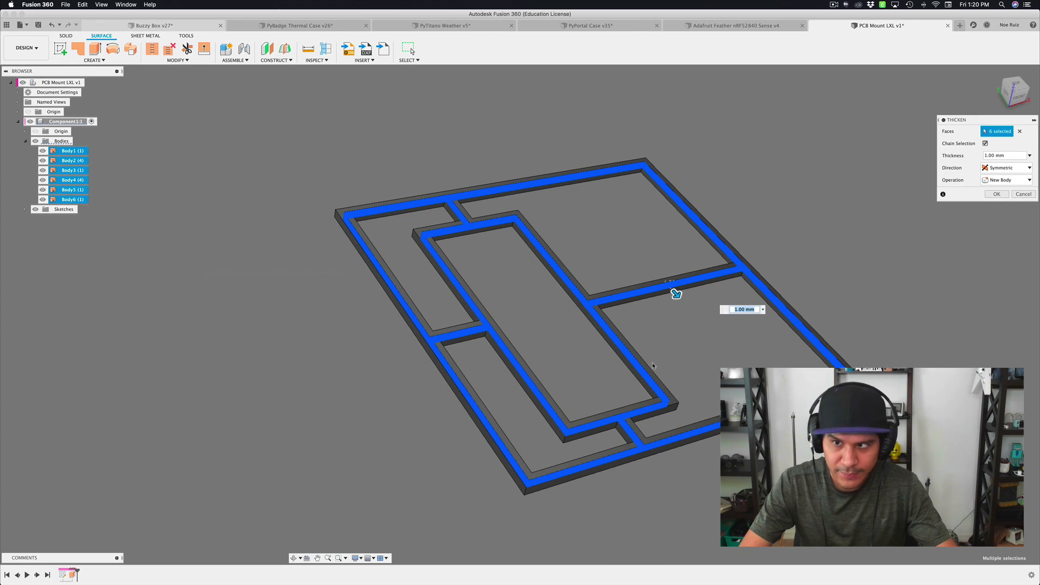
- Try thickening the surfaces in the One Side direction, with a thickness of up to 3 mm, and return to Symmetric
middle_click_drag(673, 291, 696, 293, "shift")
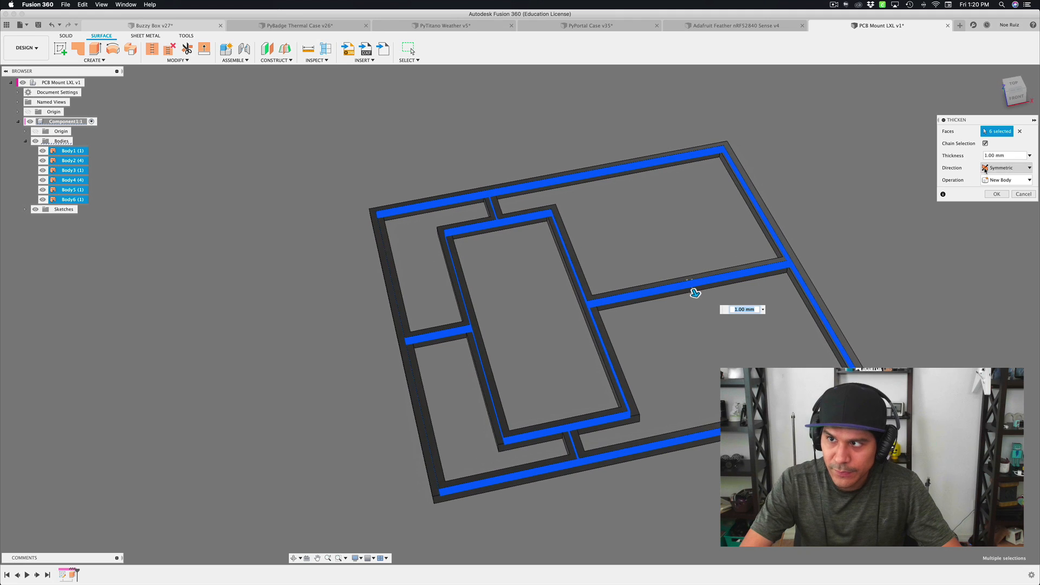
left_click(985, 168)
left_click(990, 178)
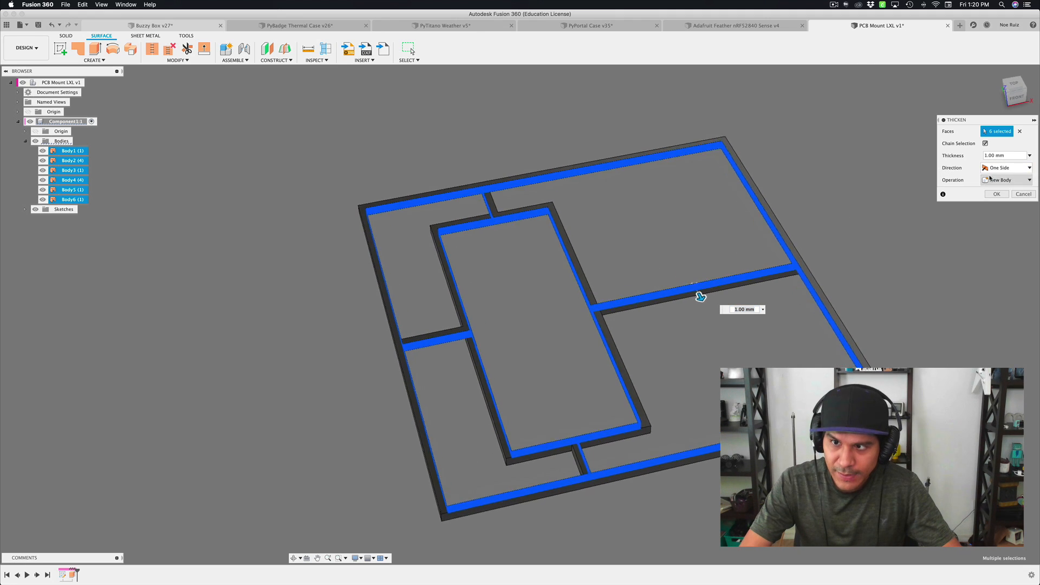
scroll(701, 296, "up", 10)
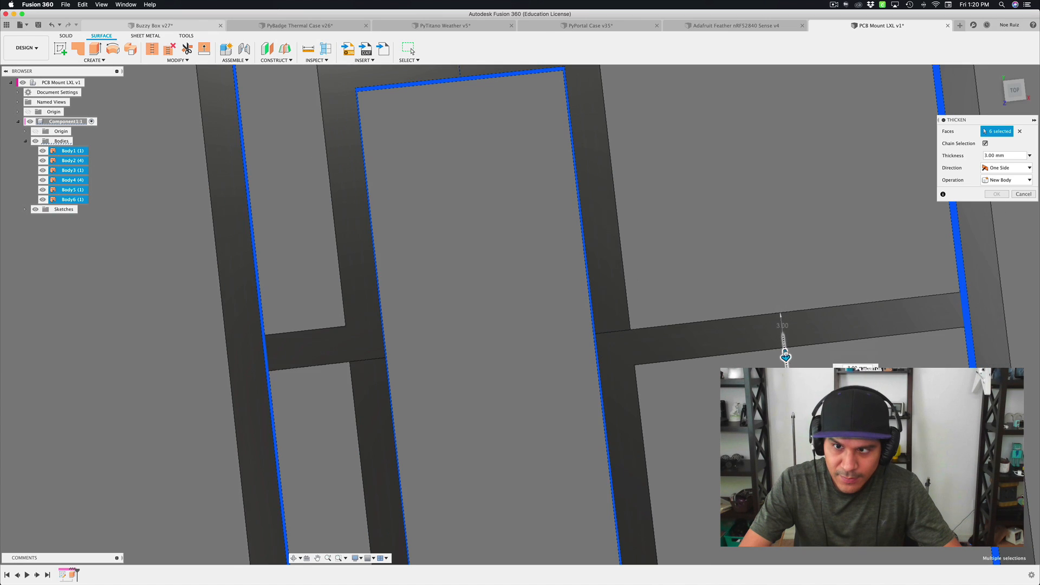
scroll(783, 333, "down", 5)
left_click(985, 168)
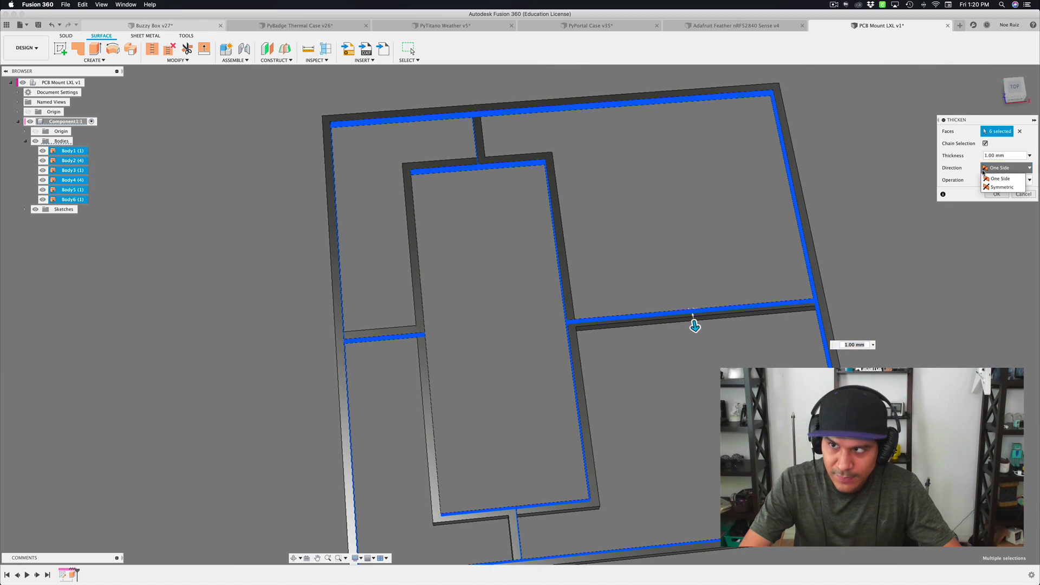
left_click(986, 189)
- Thicken the six surfaces symmetrically by thickness/2 as a new body
scroll(720, 327, "up", 3)
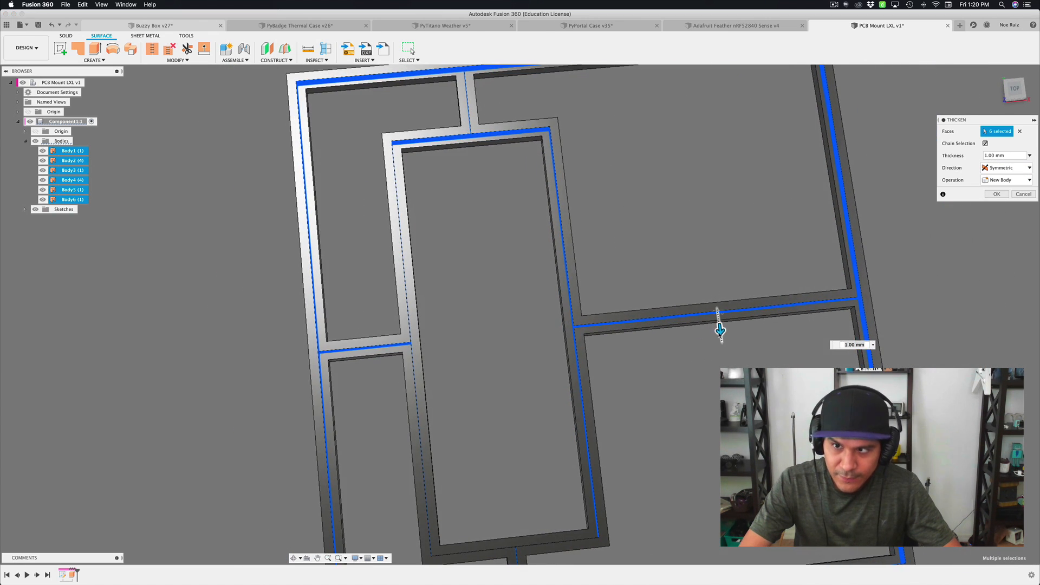
mouse_move(721, 336)
left_mouse_down()
mouse_move(718, 308)
mouse_move(722, 339)
left_mouse_up()
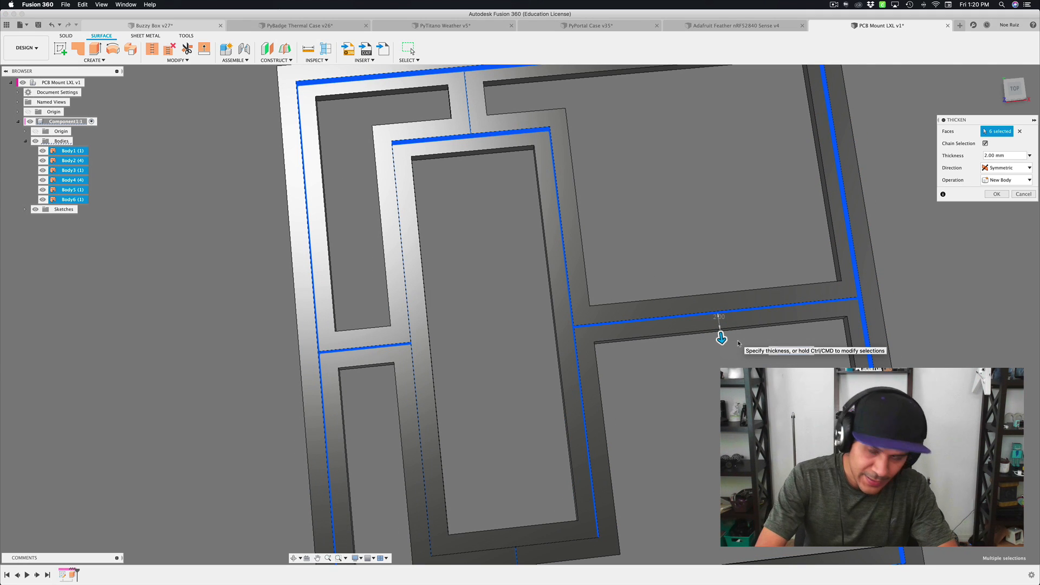
type("thickness/2")
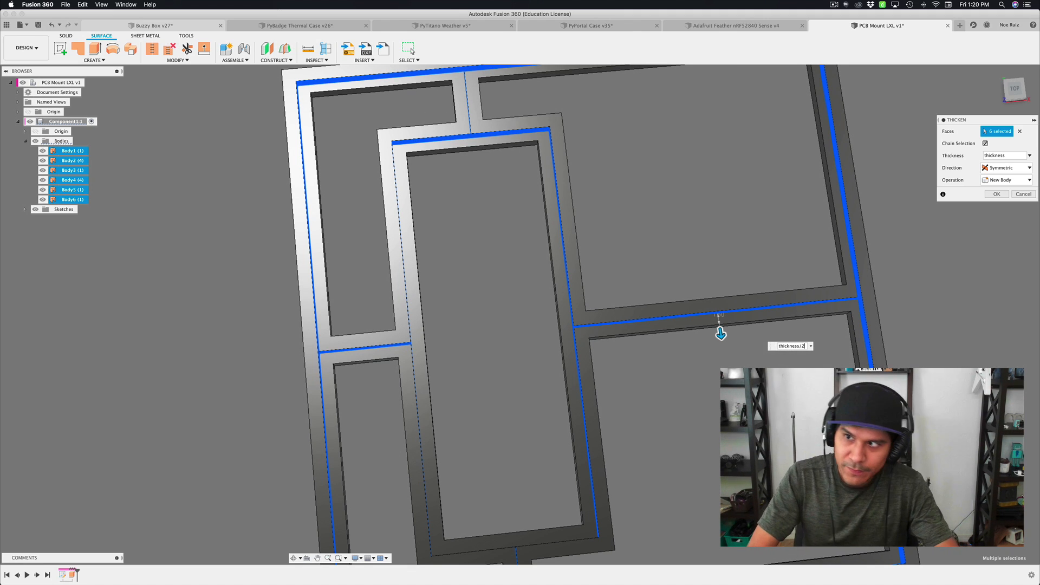
key("Return")
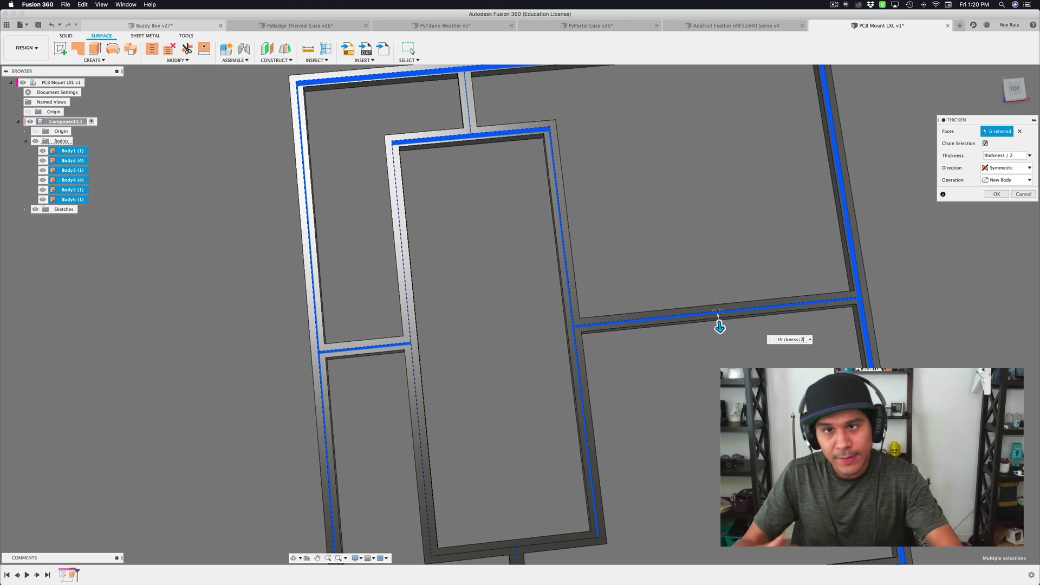
middle_click_drag(719, 327, 678, 335, "shift")
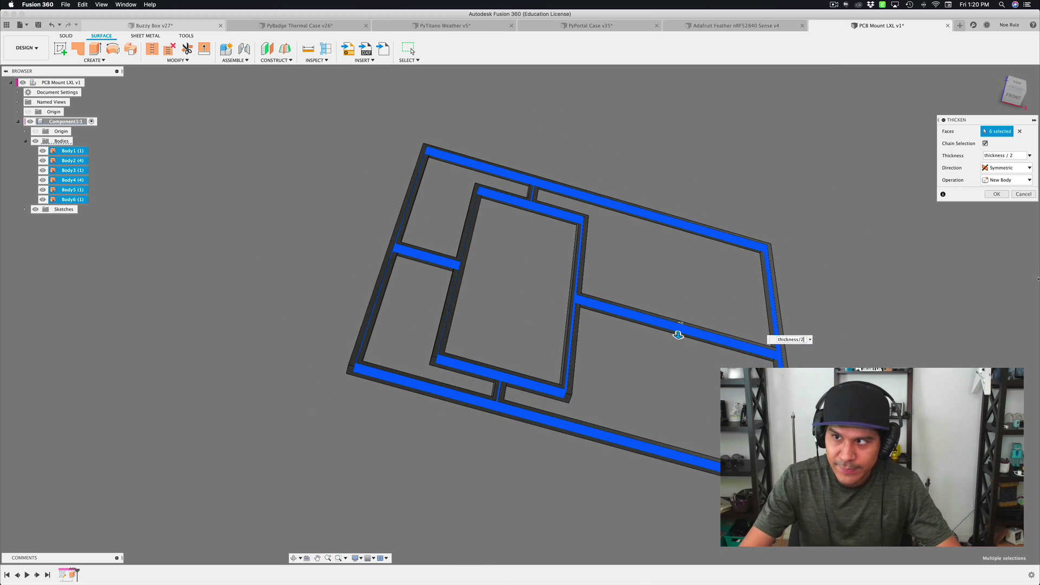
left_click(998, 194)
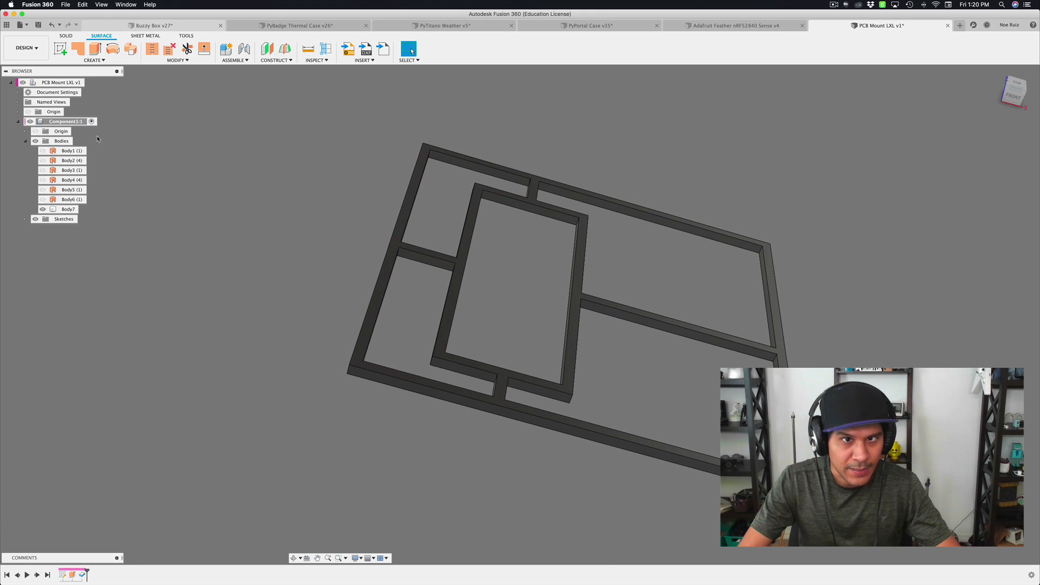
- Highlight the thickened frame body to check it and show Sketch1 again in the component
left_click(62, 210)
left_click(95, 214)
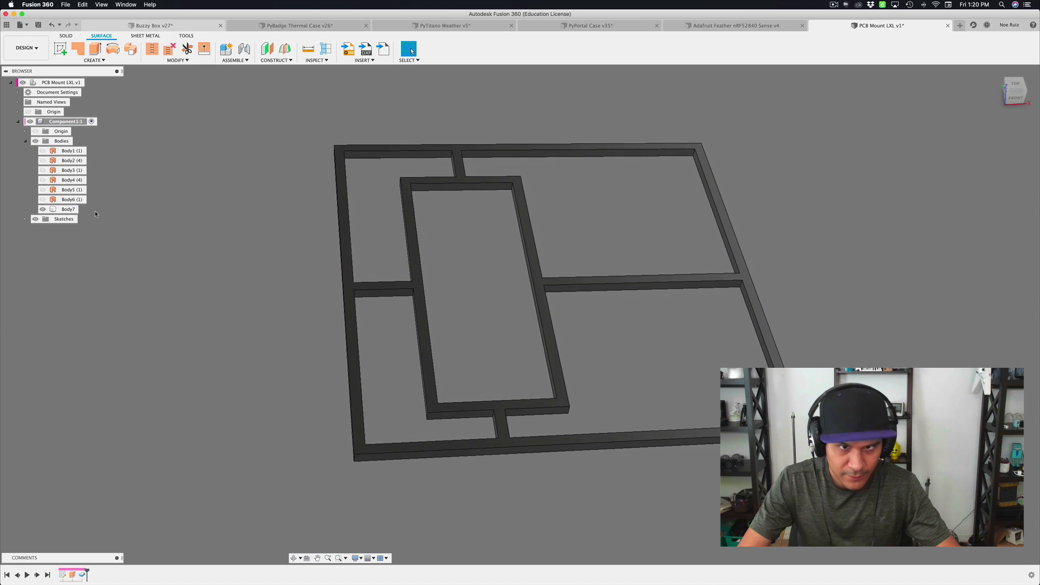
left_click(67, 210)
left_click(164, 351)
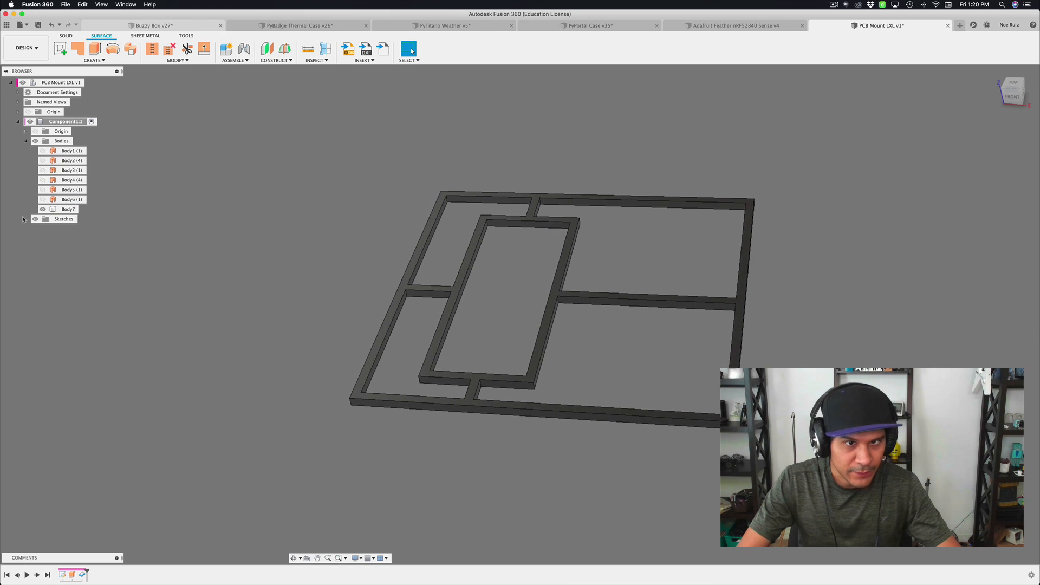
left_click(42, 229)
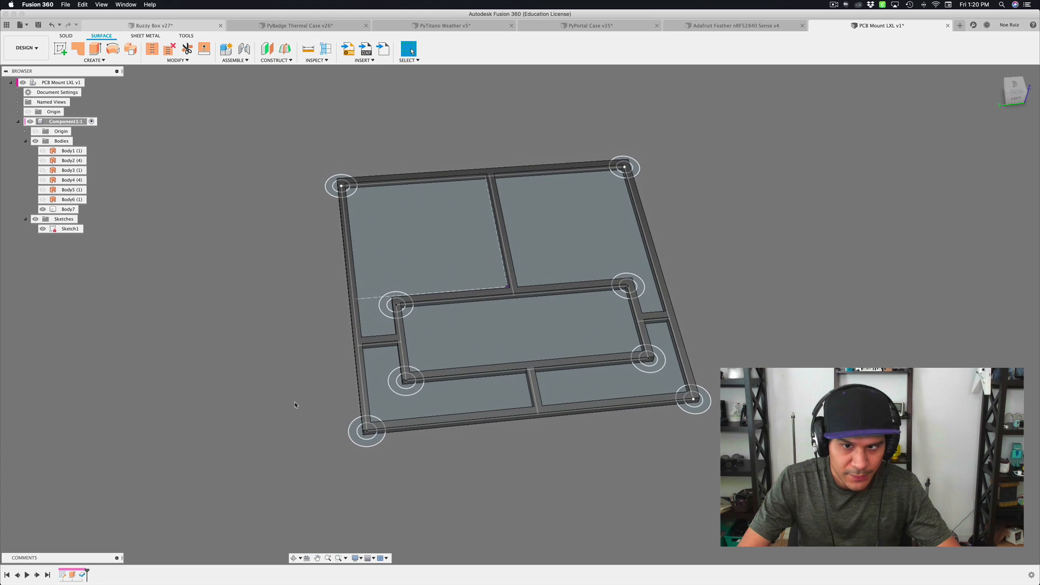
- Start a solid Extrude with all profiles of the concentric circles at the outer frame corner nearest the inner rectangle
scroll(365, 430, "up", 5)
scroll(364, 431, "up", 1)
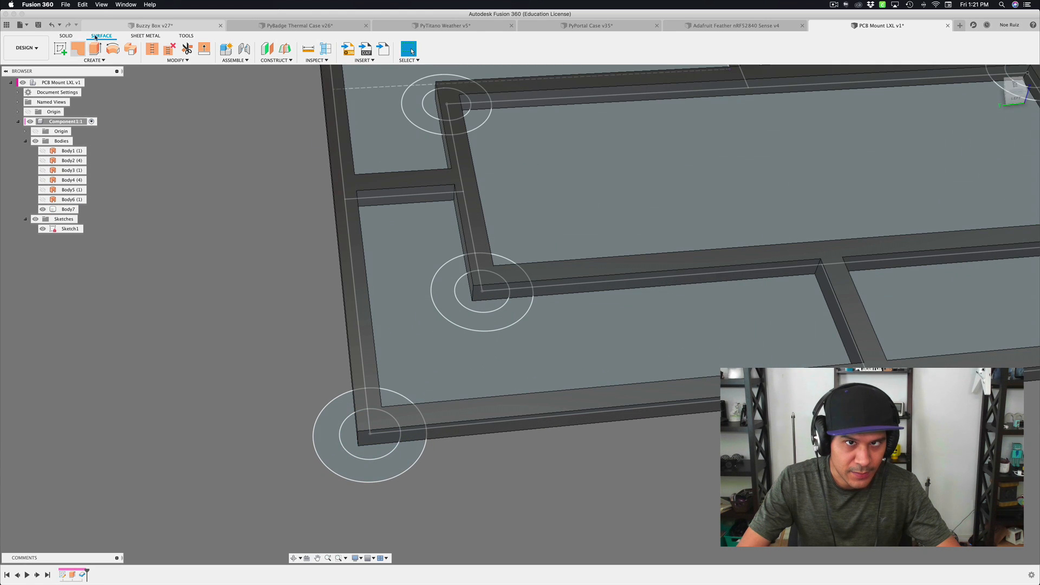
left_click(67, 35)
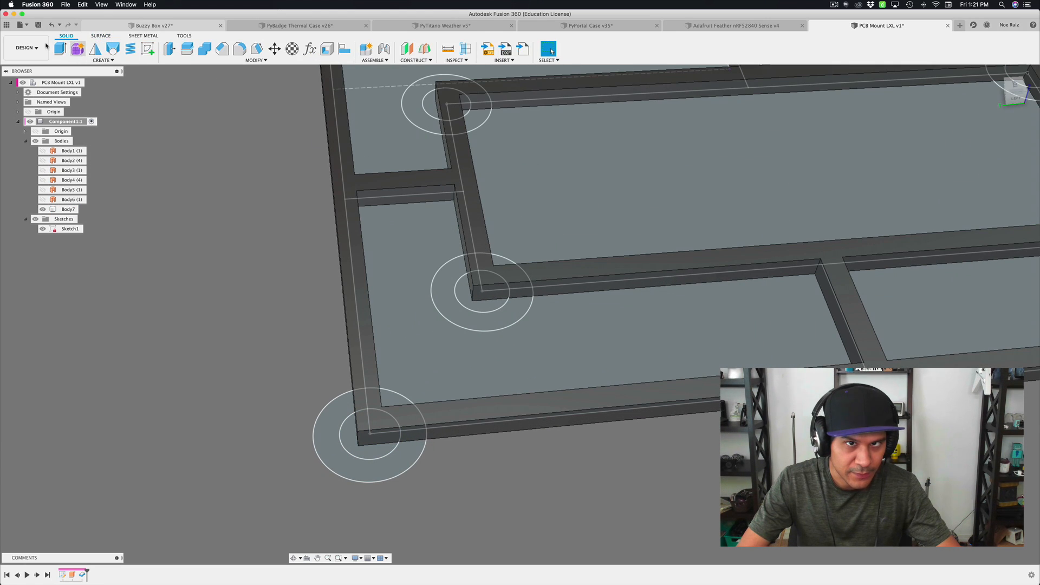
left_click(60, 51)
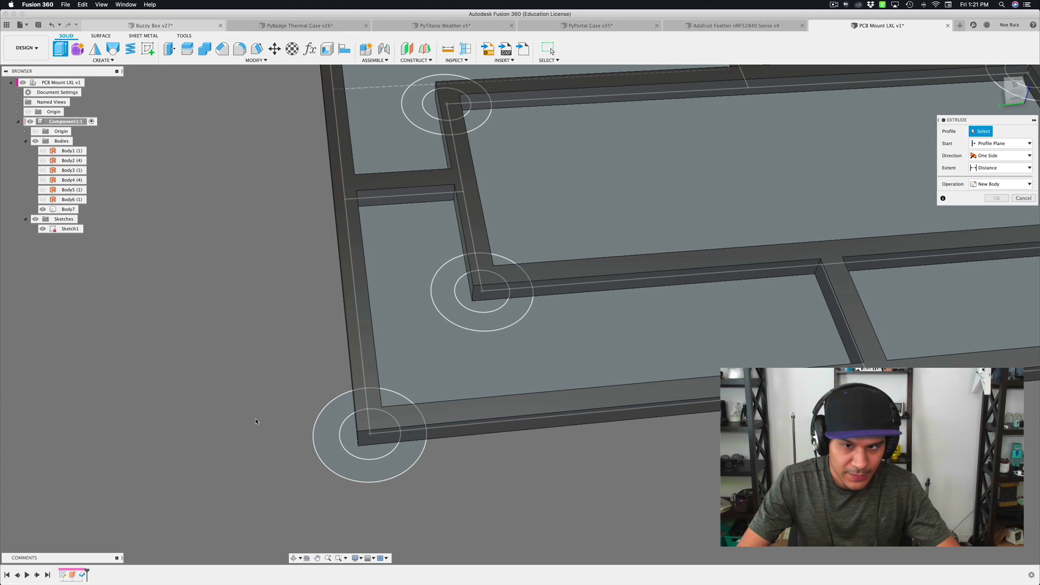
left_click(349, 436)
left_click(334, 447)
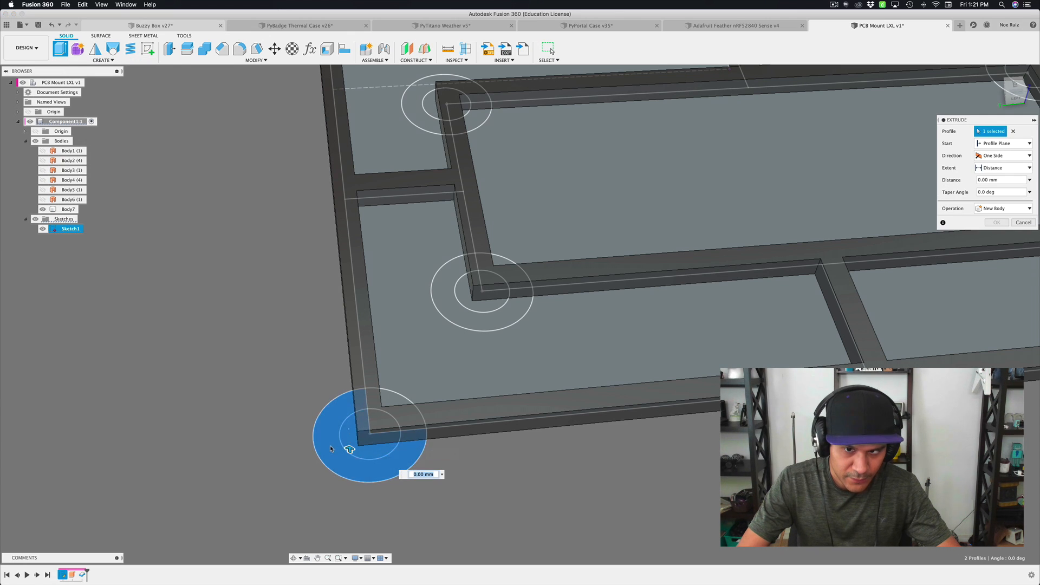
middle_click_drag(331, 446, 276, 207, "shift")
scroll(492, 298, "up", 4)
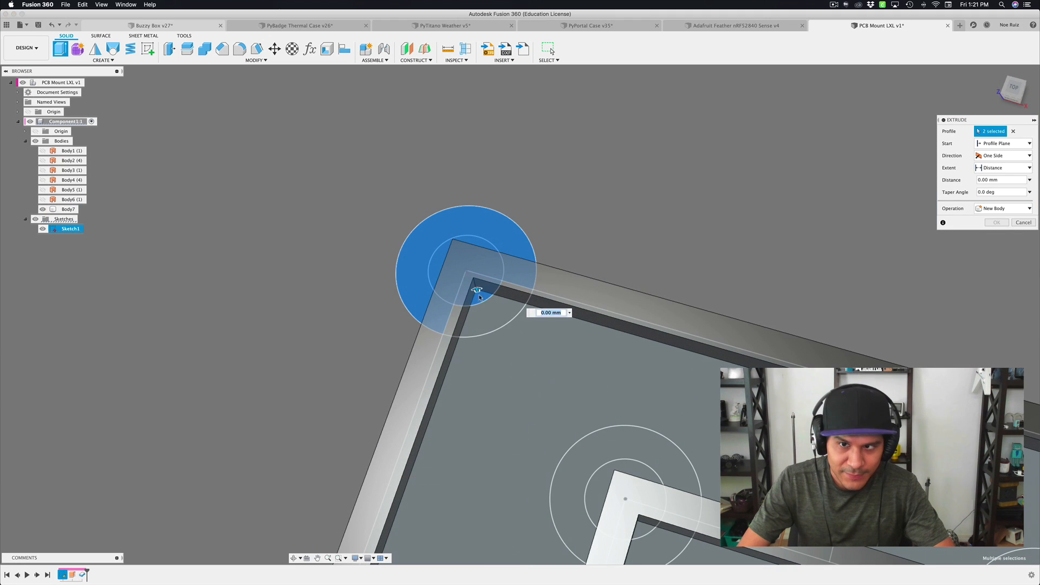
left_click(479, 319)
- Add all profiles of the concentric circles at the two adjacent corners of the inner rectangle to the extrusion
left_click(577, 456)
left_click(600, 490)
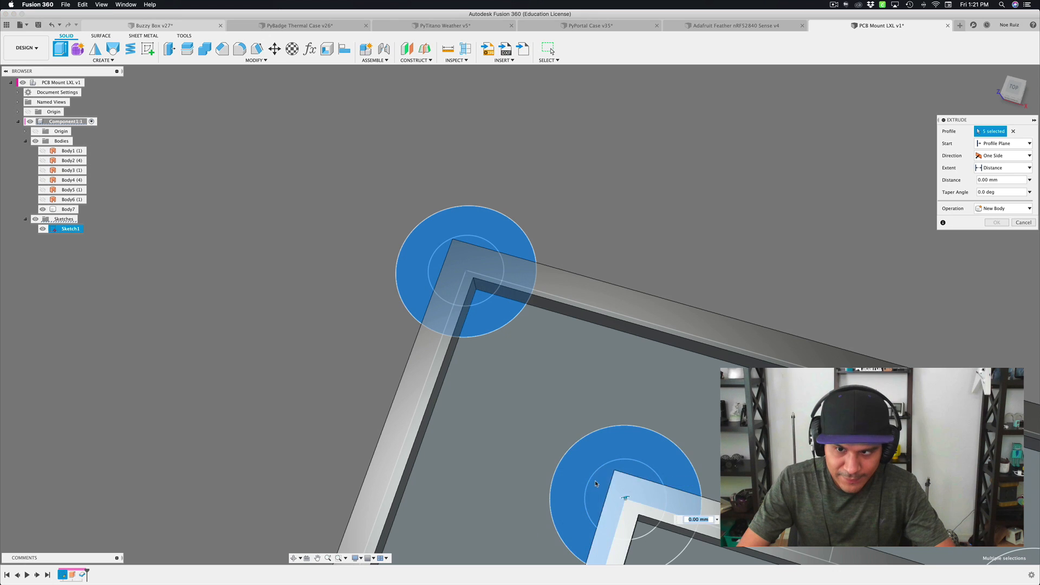
left_click(644, 536)
left_click(654, 548)
middle_click_drag(669, 429, 255, 218)
left_click(559, 406)
left_click(609, 385)
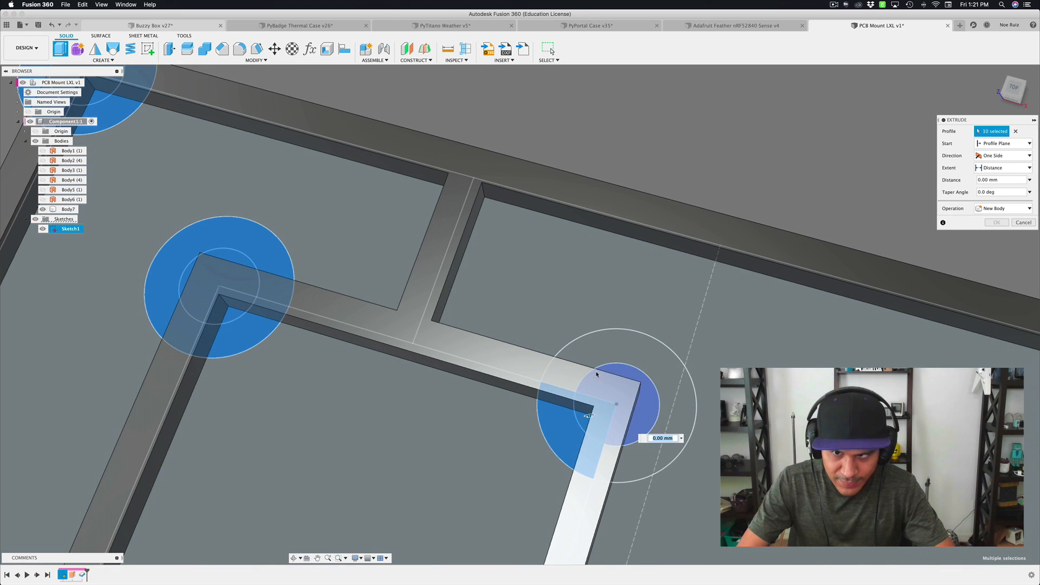
left_click(603, 359)
left_click(603, 359)
- Add the concentric circle profiles at the outer corner farther along the same frame edge to the extrusion
scroll(589, 307, "down", 5)
middle_click_drag(488, 343, 250, 311)
scroll(650, 310, "up", 1)
scroll(650, 310, "up", 5)
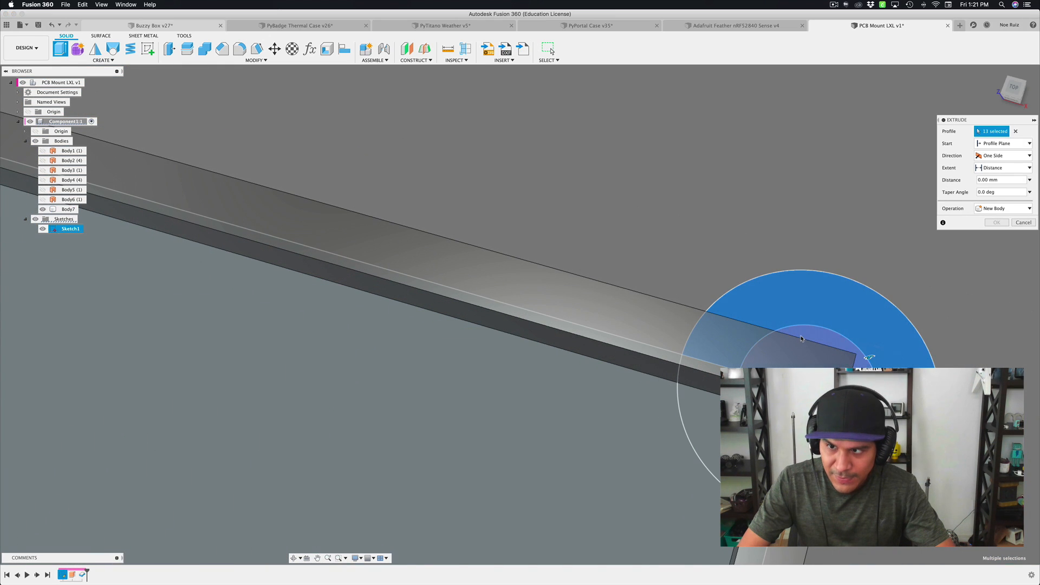
left_click(705, 406)
scroll(687, 263, "down", 6)
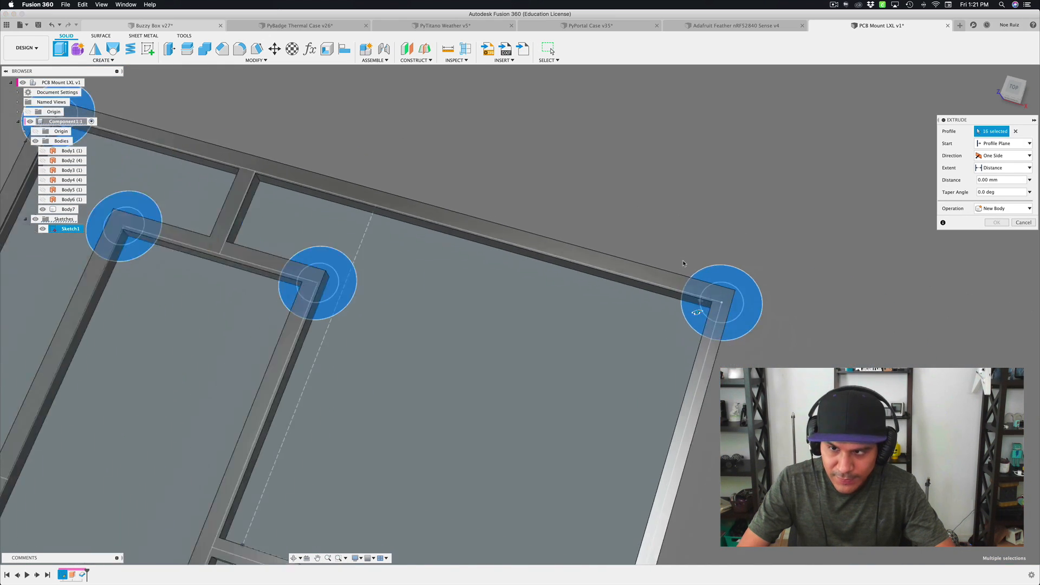
- Add the concentric circle profiles at the opposite end of the inner rectangle's outward-facing long side to the extrusion
middle_click_drag(352, 510, 368, 455)
scroll(313, 462, "up", 5)
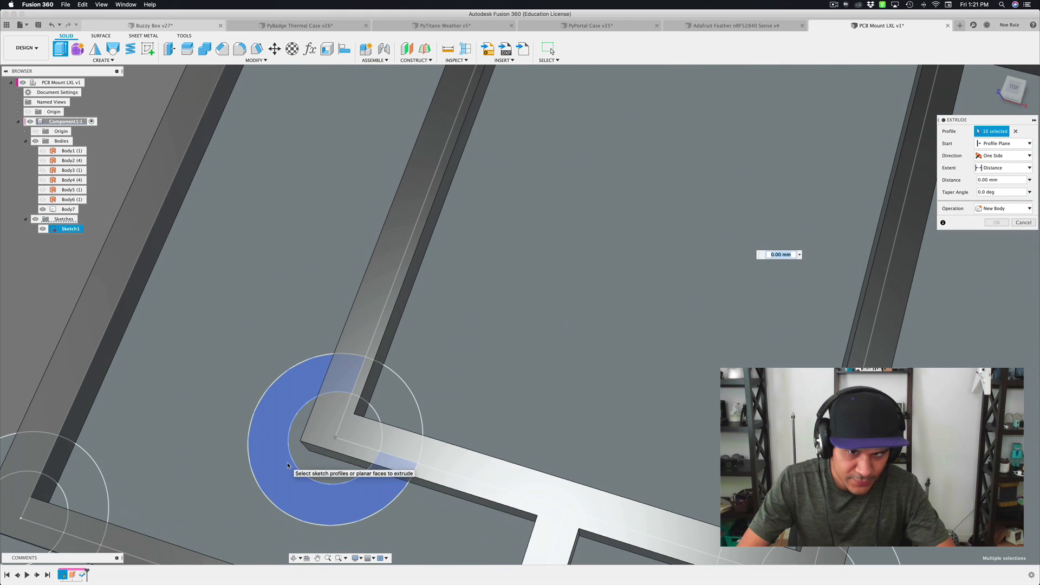
left_click(322, 463)
left_click(389, 410)
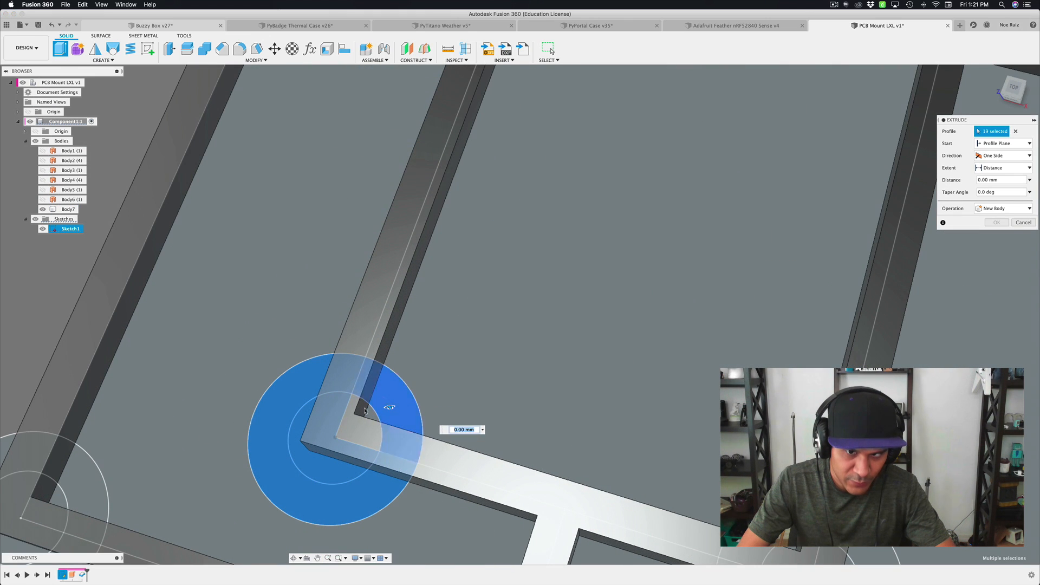
left_click(364, 415)
- Add the concentric circle profiles at the neighbouring outer frame corner to the extrusion selection
scroll(365, 416, "down", 5)
scroll(364, 416, "down", 3)
scroll(227, 455, "up", 6)
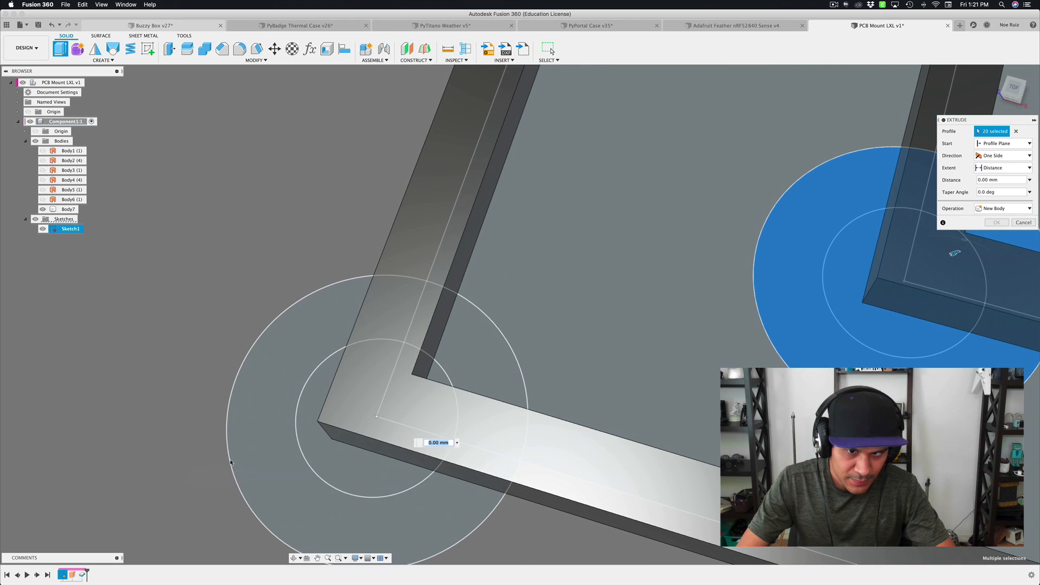
left_click(284, 487)
left_click(284, 487)
left_click(434, 387)
left_click(470, 349)
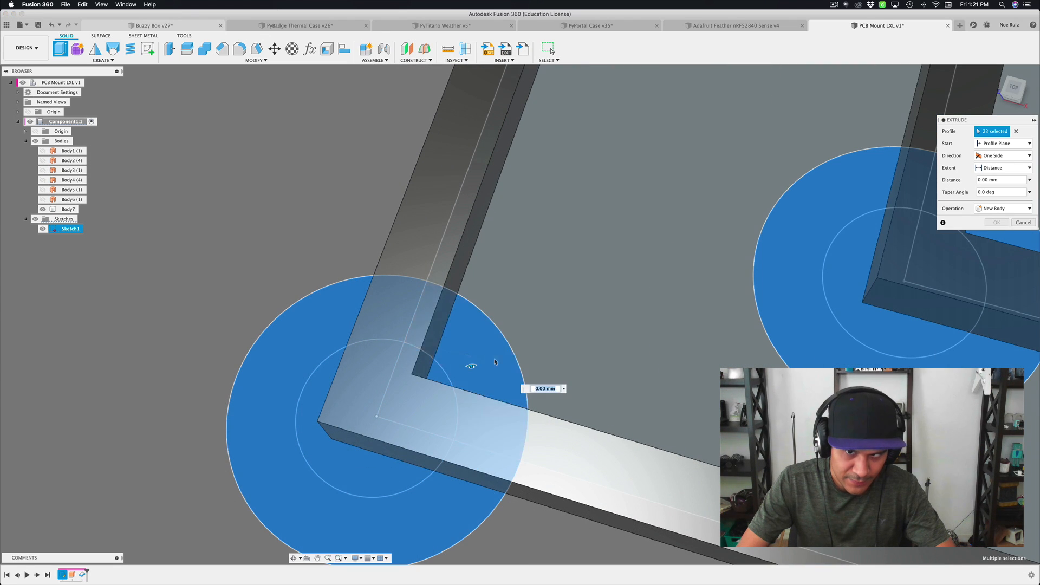
- Add the concentric circle profiles at the inner rectangle's remaining corner to the extrusion selection
scroll(375, 297, "down", 6)
scroll(631, 334, "up", 3)
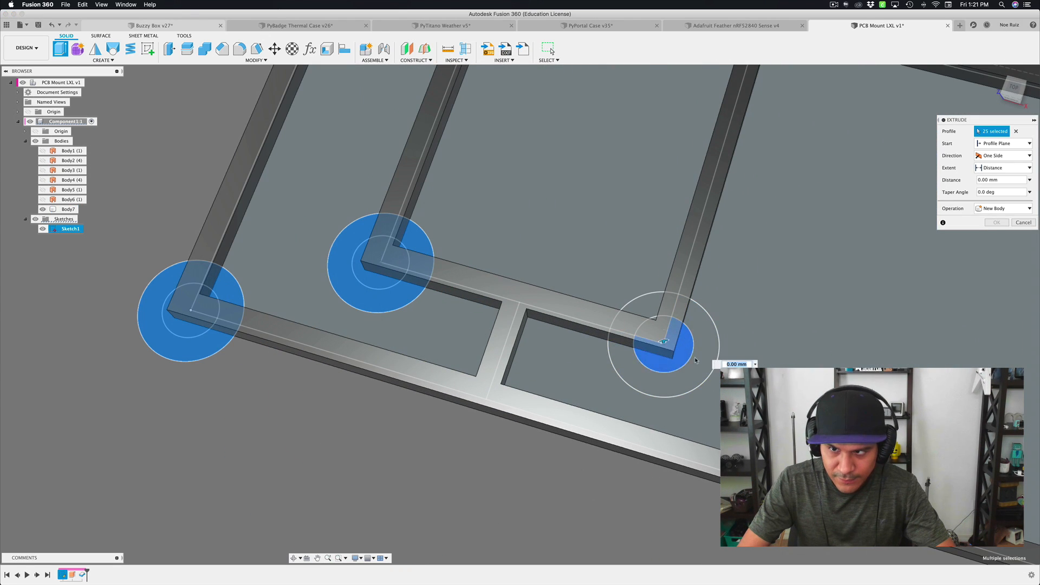
left_click(695, 360)
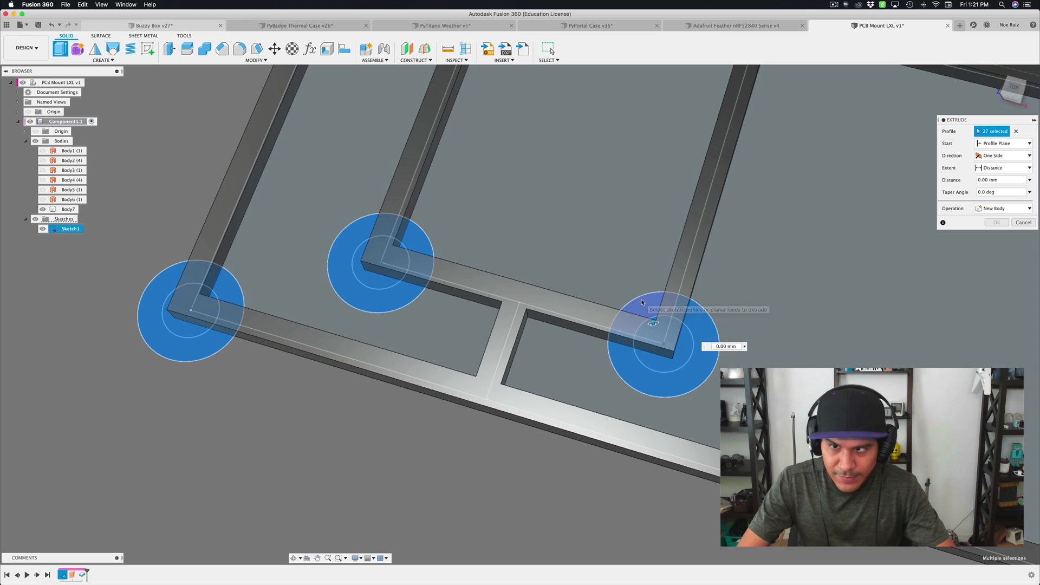
left_click(642, 302)
- Add the concentric circle profiles at the last outer frame corner, completing the selection of all eight circle pairs
scroll(645, 315, "down", 5)
scroll(645, 314, "up", 10)
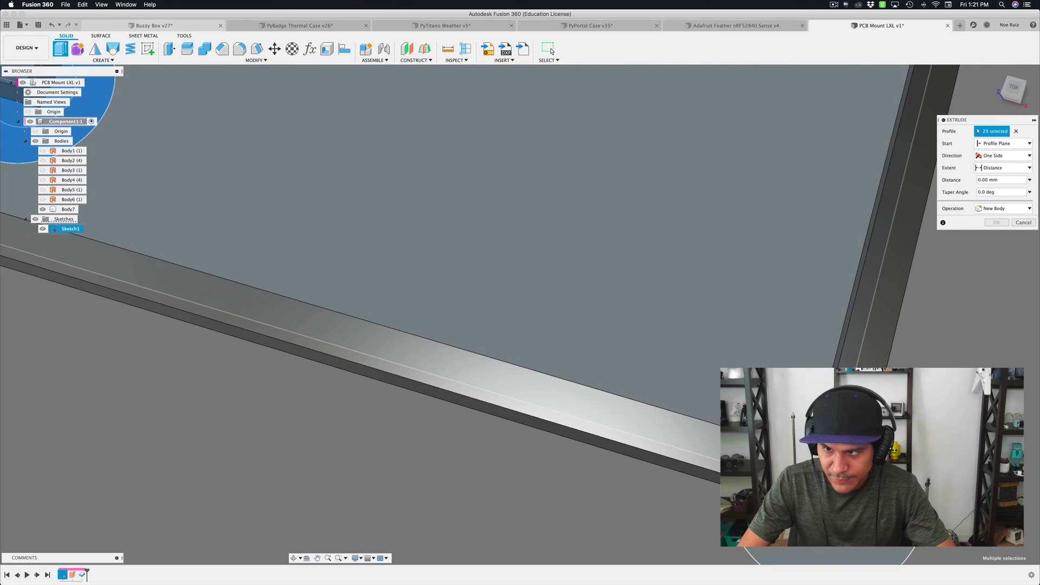
scroll(783, 221, "down", 8)
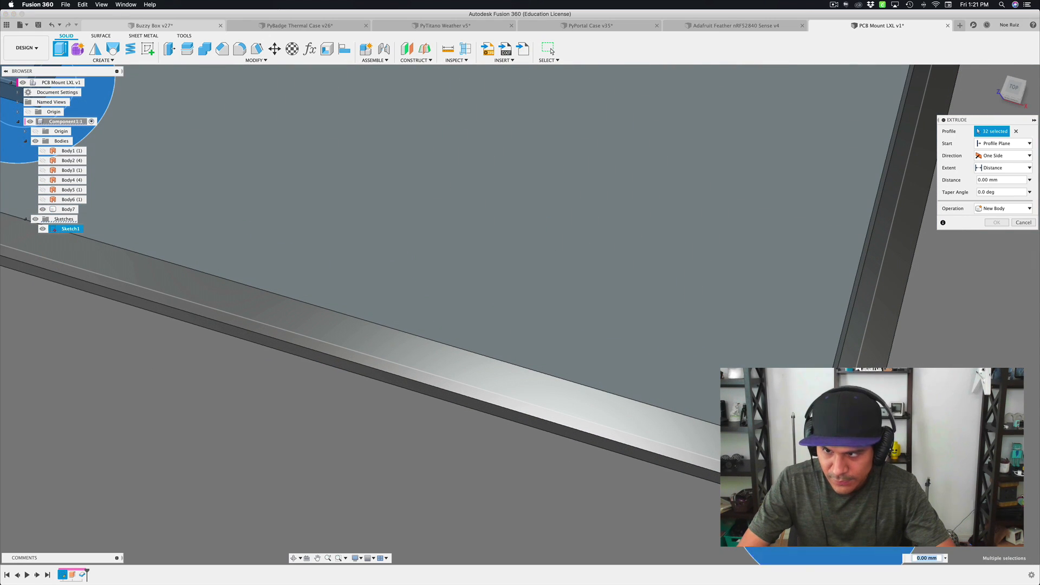
left_click(782, 220)
scroll(783, 220, "up", 2)
scroll(783, 221, "up", 2)
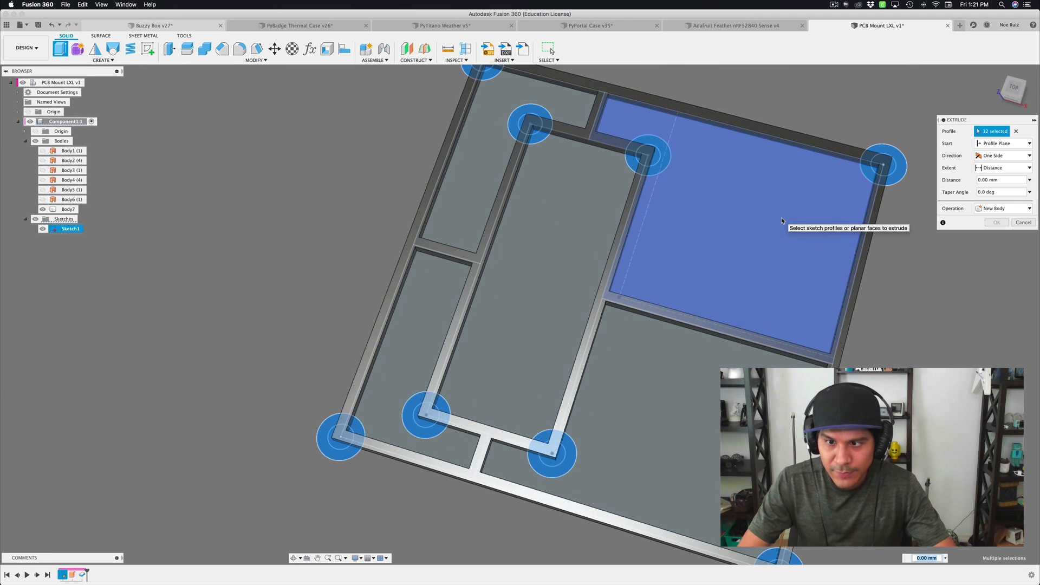
- Extrude the selected circle profiles 14 mm upward from the sketch plane and set the operation to Join
scroll(782, 221, "down", 10, "shift")
scroll(782, 221, "down", 5, "shift")
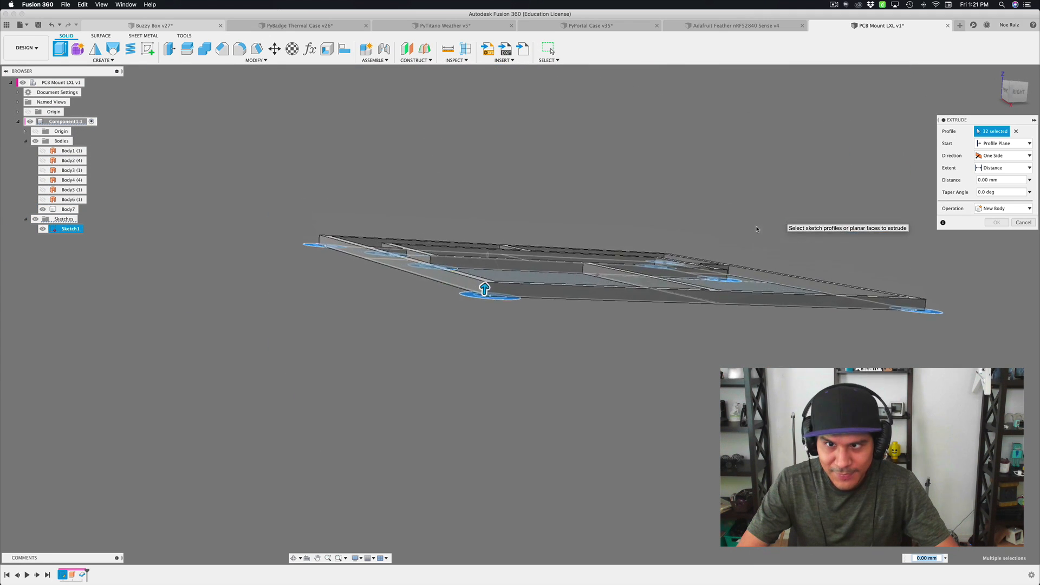
left_click_drag(508, 410, 507, 272)
scroll(507, 273, "up", 8, "shift")
scroll(507, 272, "up", 10, "shift")
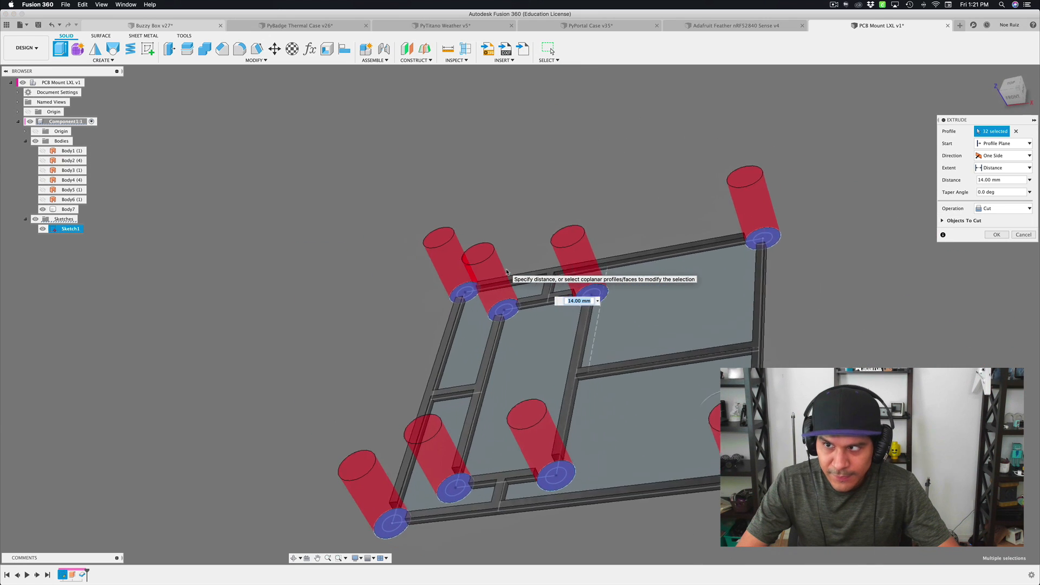
left_click(982, 209)
left_click(985, 218)
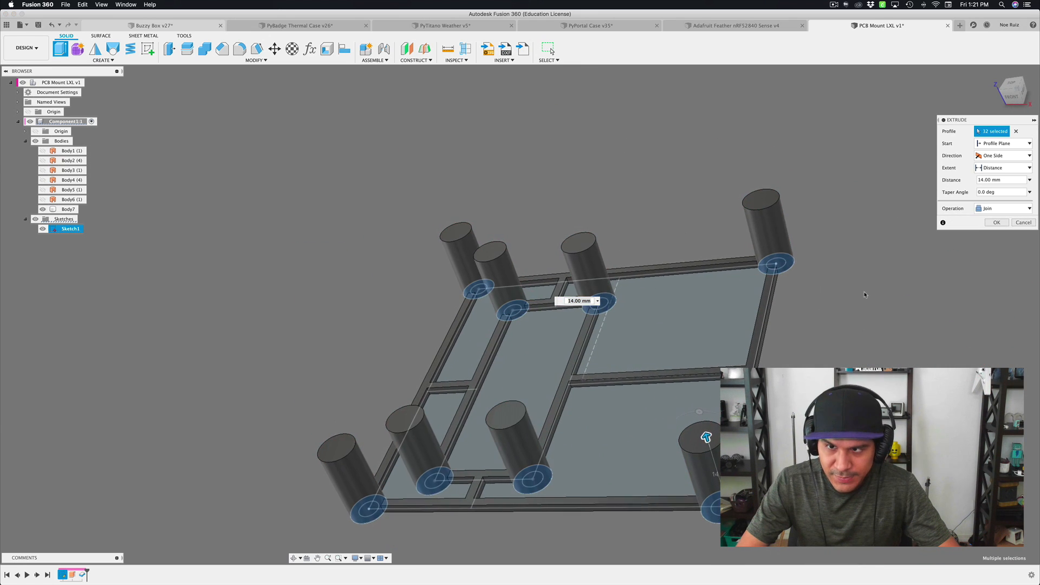
- Reduce the standoffs' extrusion distance to 7 mm and complete the joined extrusion
scroll(865, 295, "up", 10, "shift")
scroll(865, 295, "up", 10, "shift")
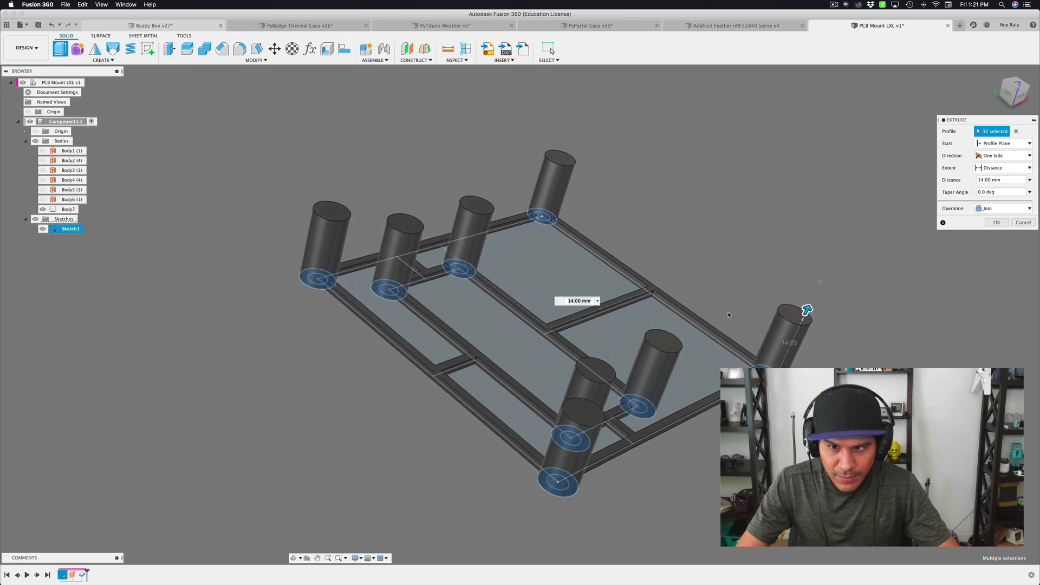
scroll(481, 207, "up", 10, "shift")
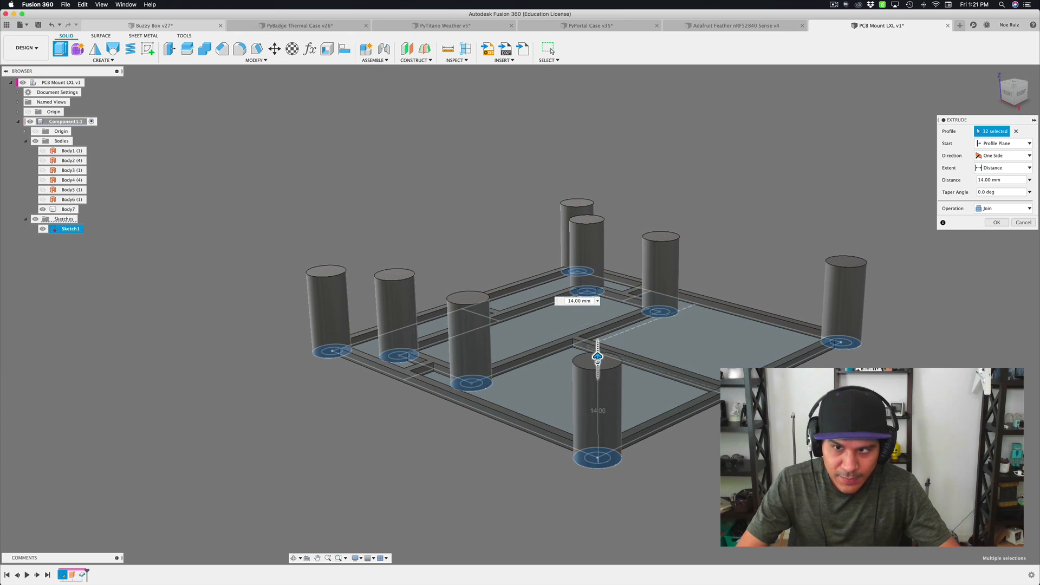
left_click_drag(598, 358, 598, 401)
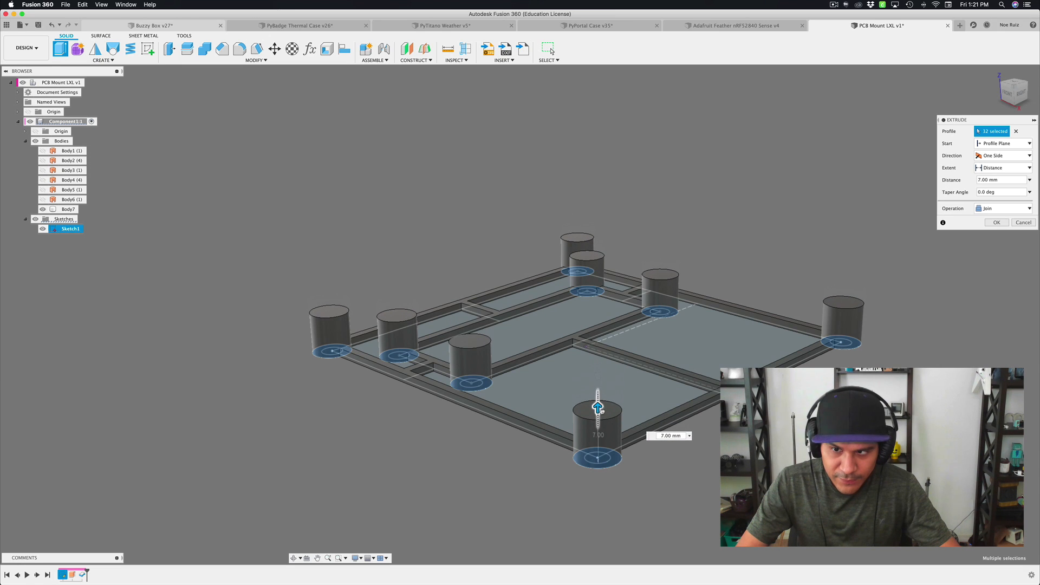
scroll(603, 414, "right", 10, "shift")
key("Return")
- Examine the eight standoffs on the frame from above and below, including the inner circles on a corner standoff's underside
scroll(602, 414, "up", 8, "shift")
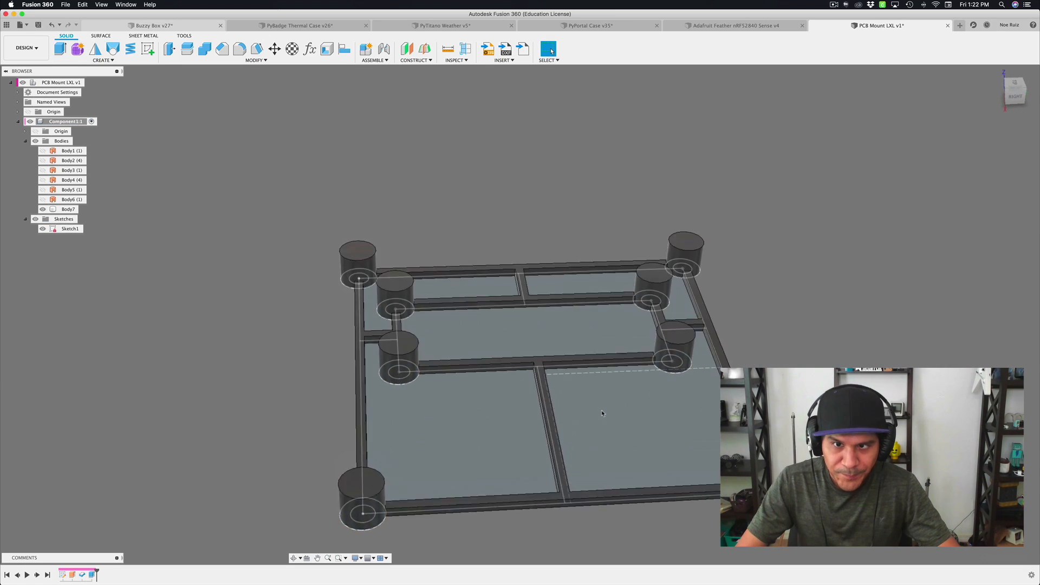
scroll(172, 250, "up", 10, "shift")
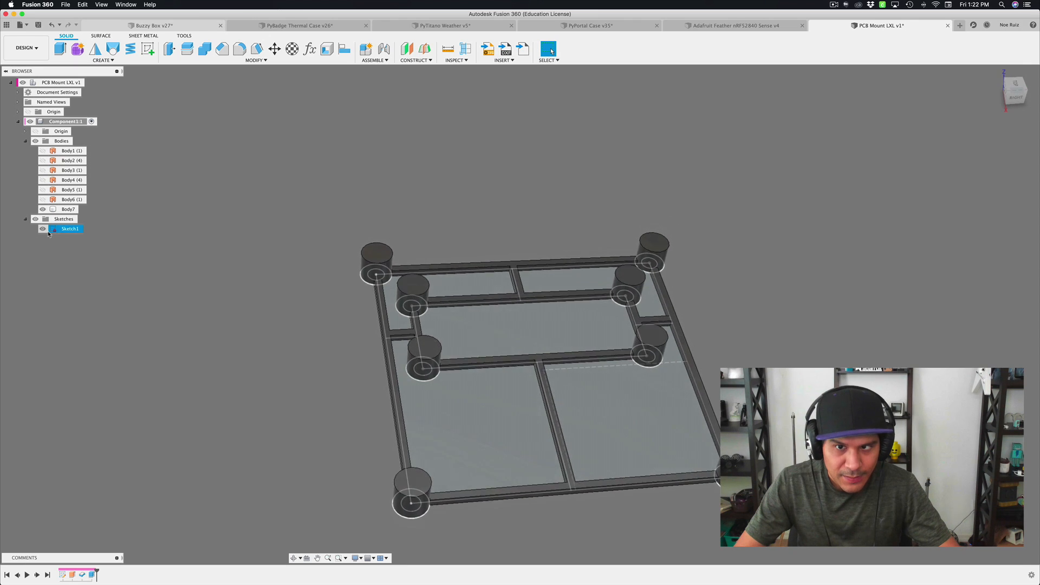
scroll(458, 262, "left", 10, "shift")
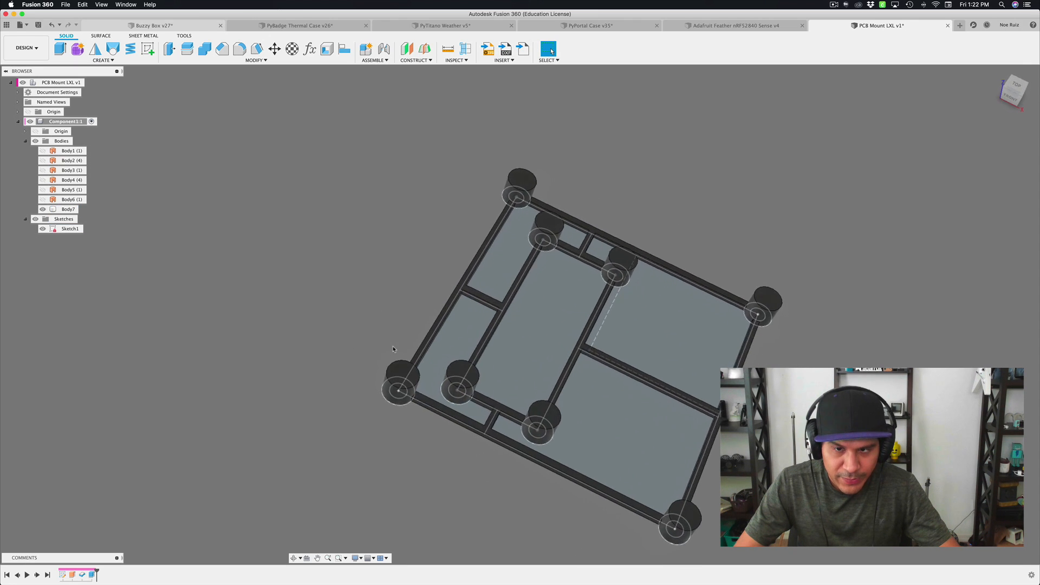
scroll(394, 350, "left", 10, "shift")
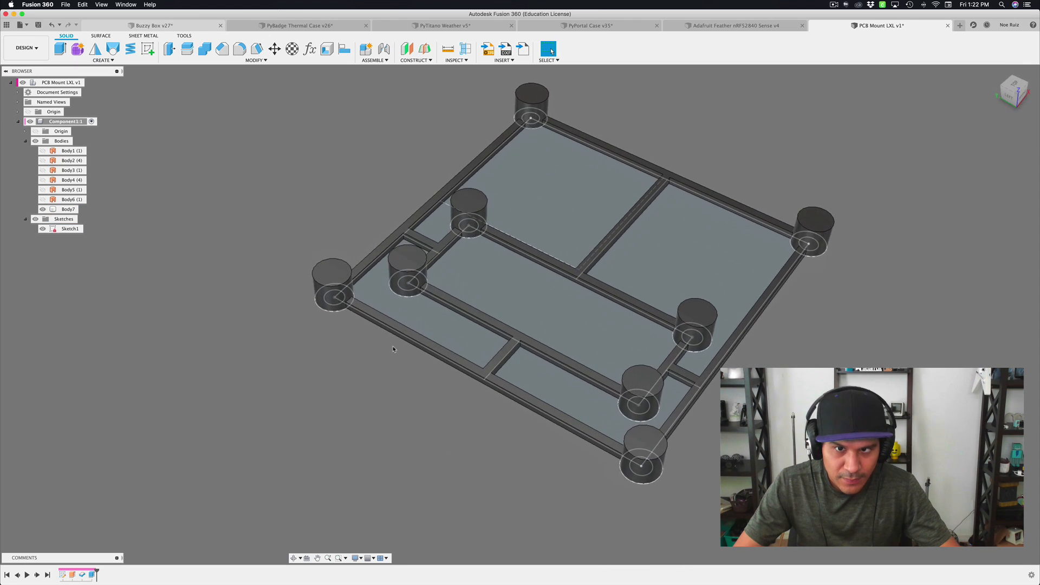
scroll(394, 349, "up", 10, "shift")
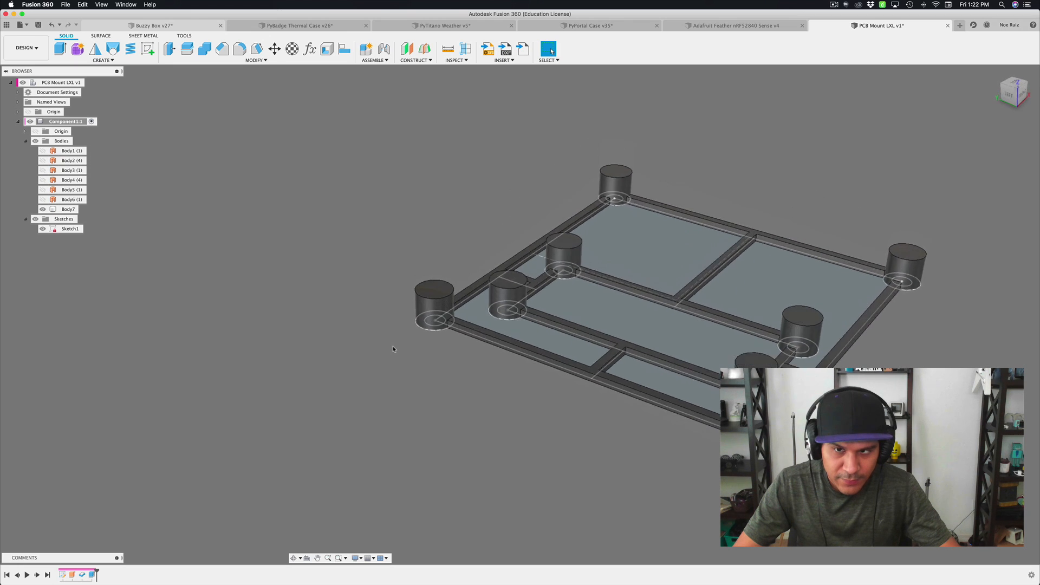
scroll(394, 350, "down", 10, "shift")
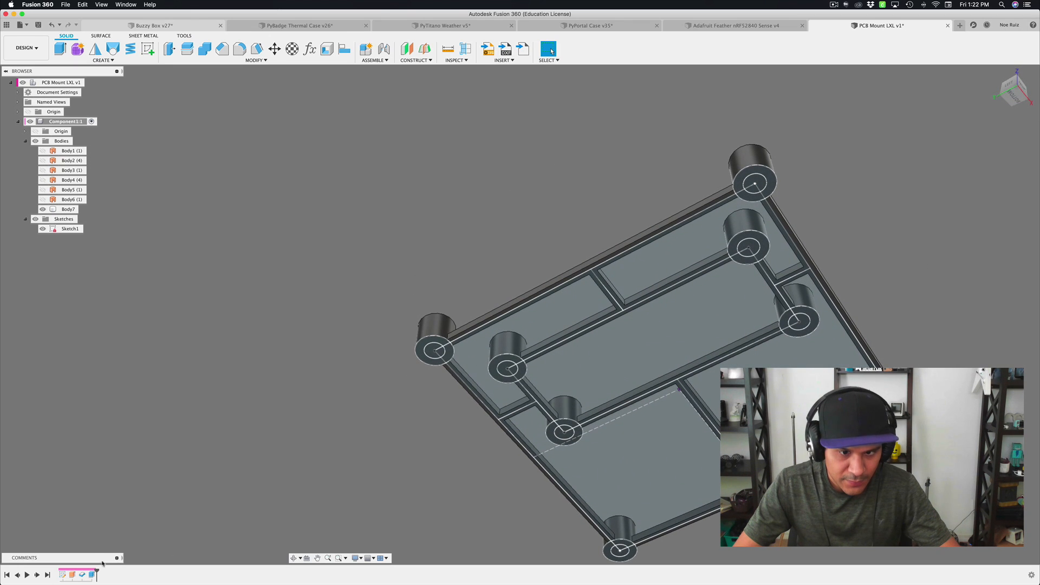
scroll(440, 347, "up", 5)
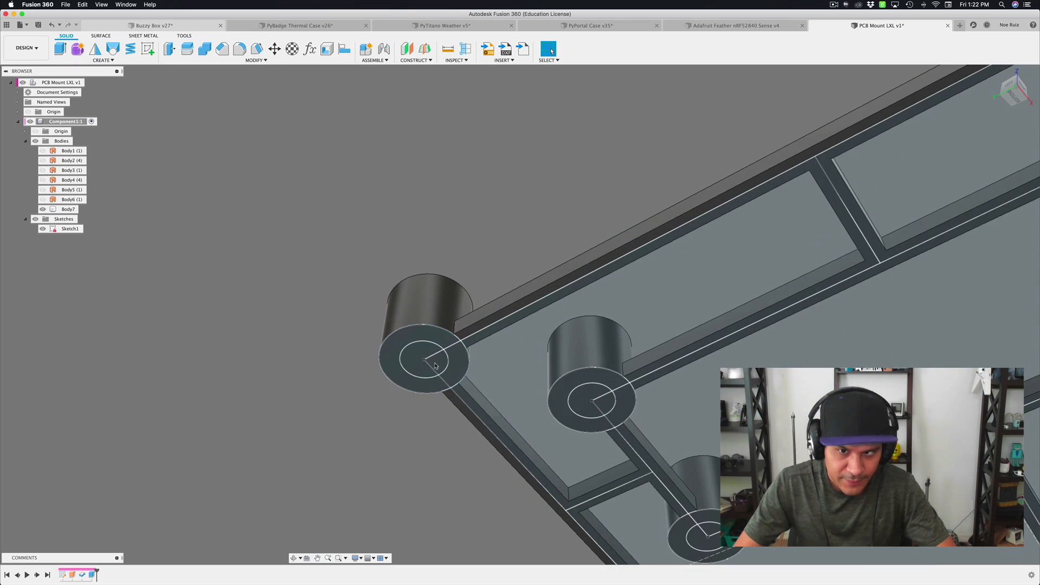
scroll(435, 366, "up", 3)
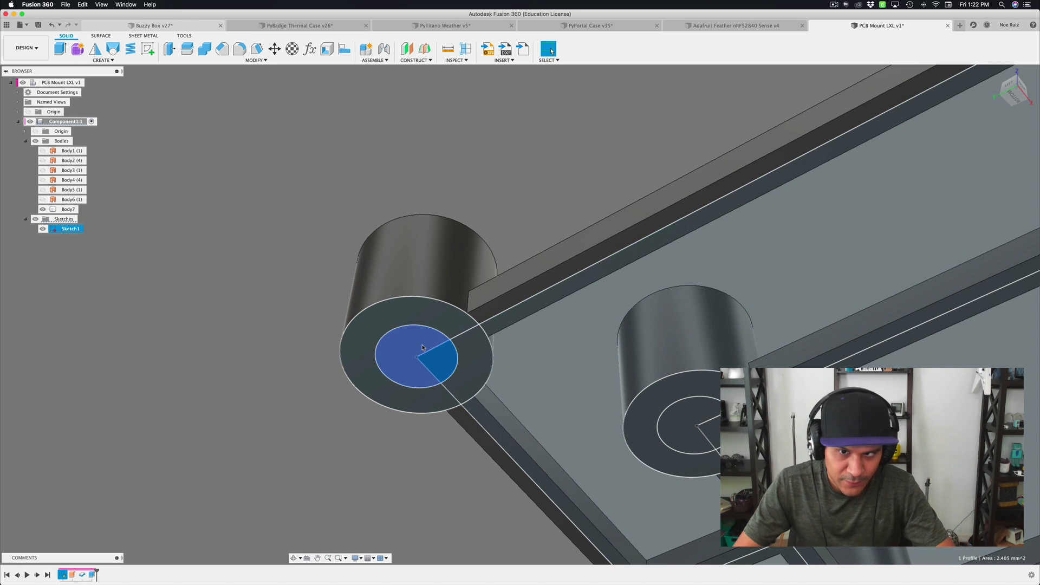
- Start an extrusion of the standoffs' inner circles, selecting both halves at two neighbouring frame corners and the two adjacent inner standoffs
key("e")
left_click(675, 430)
left_click(710, 432)
scroll(560, 353, "down", 6)
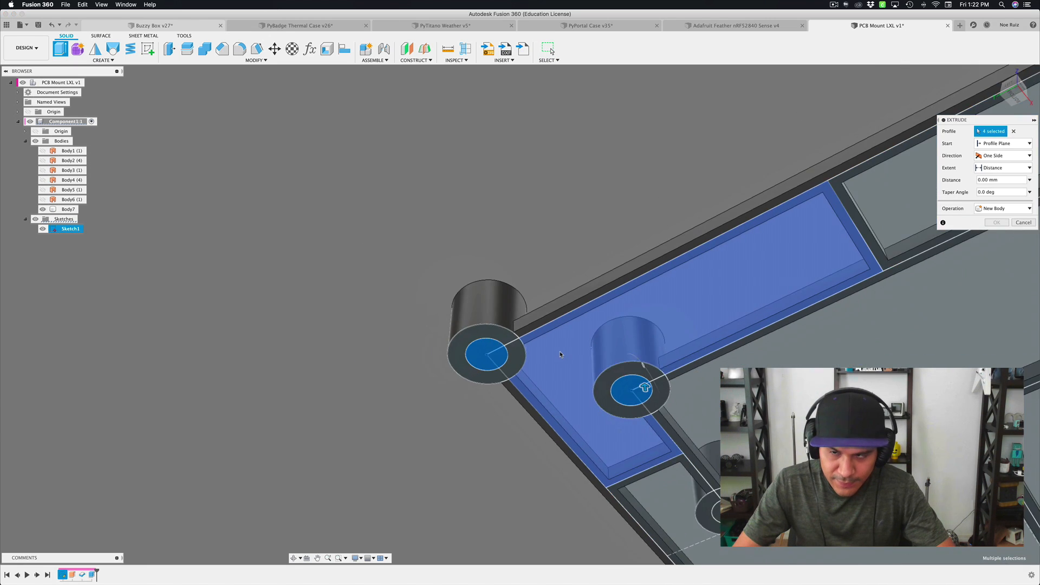
scroll(668, 478, "up", 5)
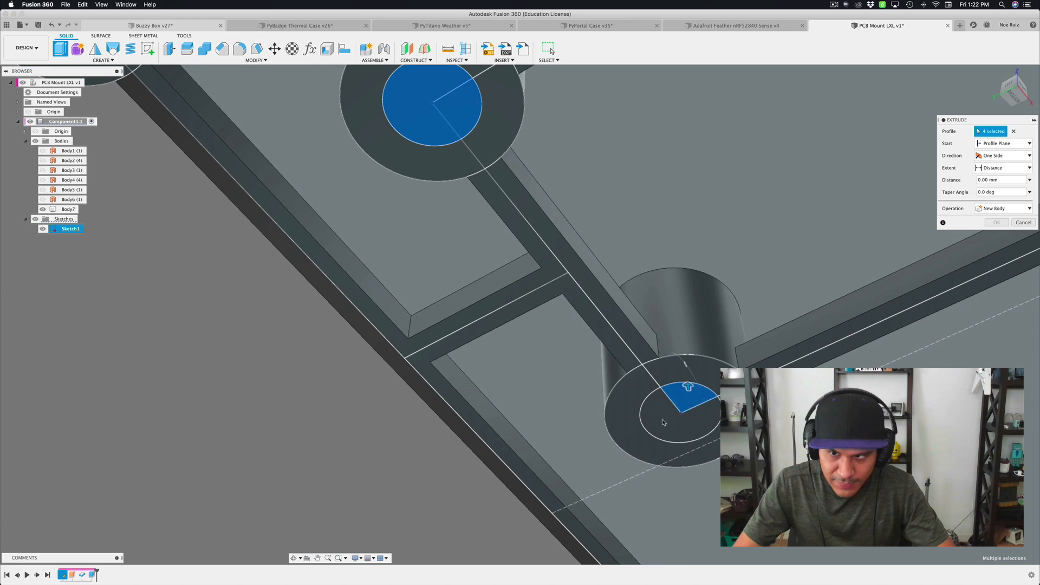
left_click(664, 423)
scroll(662, 422, "down", 8)
scroll(644, 458, "up", 5)
left_click(639, 507)
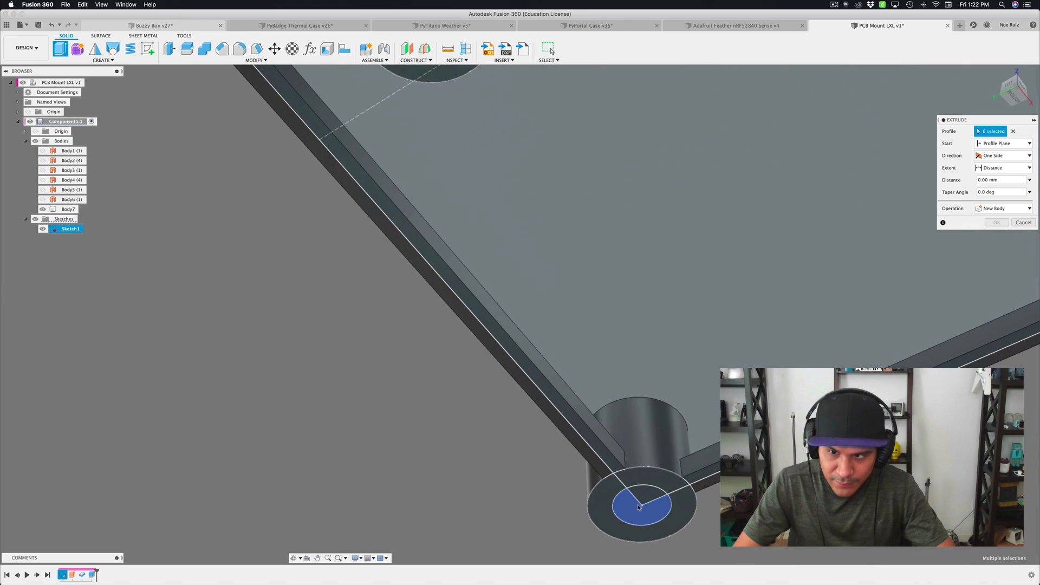
scroll(640, 508, "up", 3)
left_click(650, 491)
left_click(617, 498)
scroll(535, 435, "down", 10)
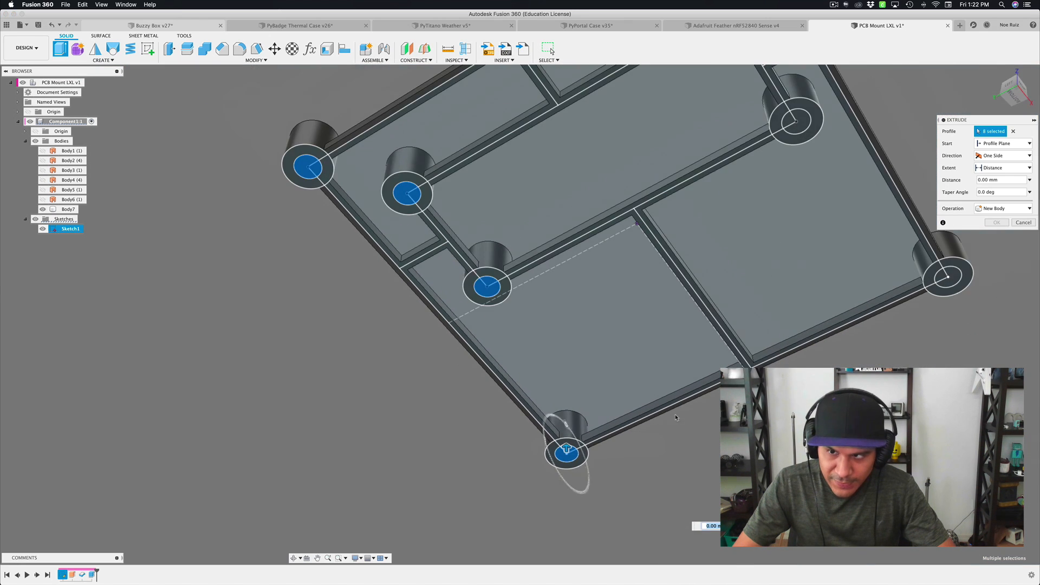
- Add the inner circle profiles of the remaining two frame corners and two inner standoffs to the extrusion selection
scroll(956, 279, "up", 8)
left_click(957, 274)
left_click(897, 266)
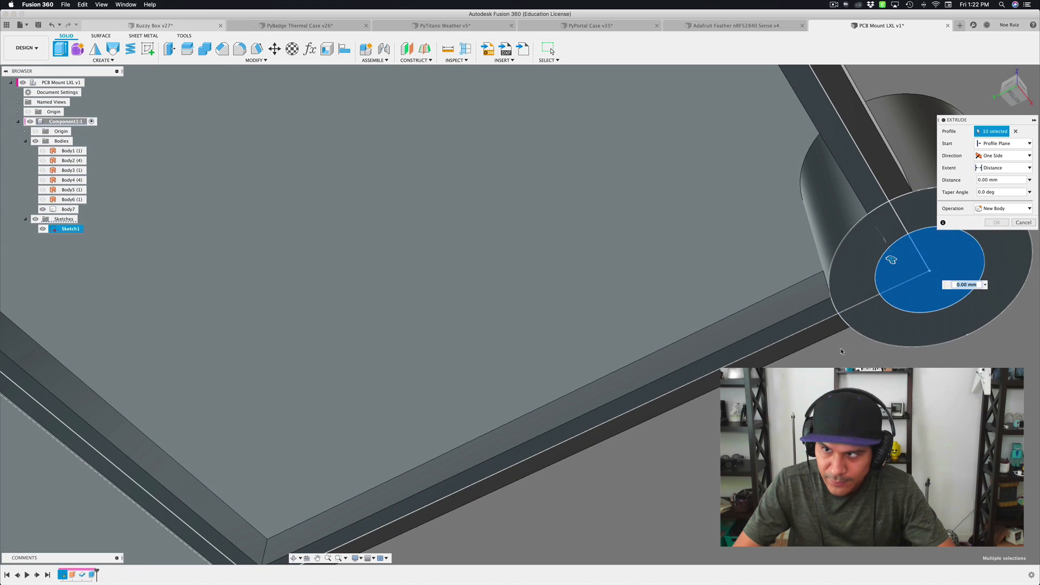
scroll(838, 366, "down", 5)
scroll(858, 318, "down", 4)
scroll(607, 141, "up", 6)
left_click(599, 135)
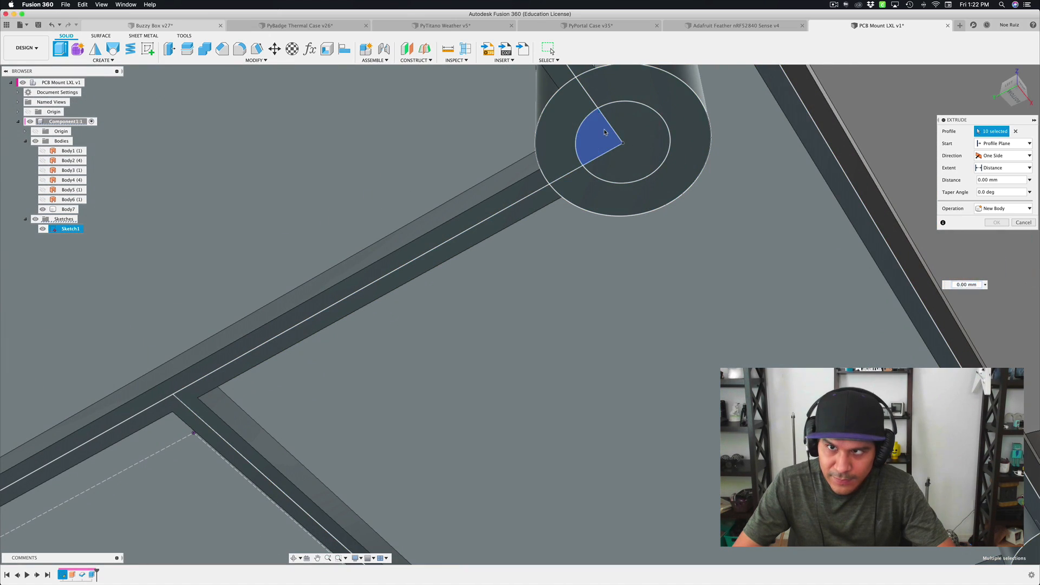
left_click(622, 168)
scroll(621, 168, "down", 5)
scroll(541, 238, "up", 6)
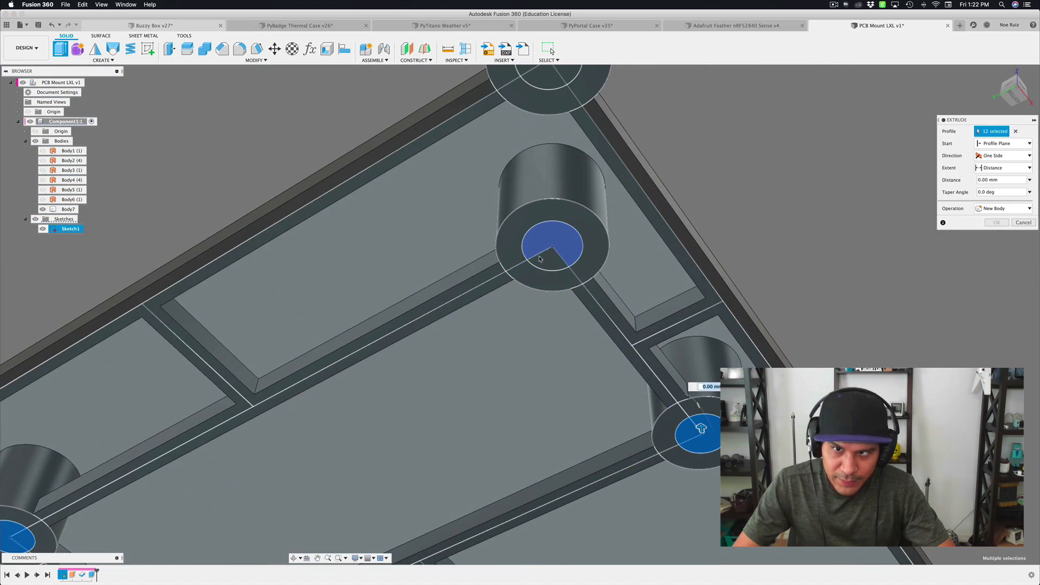
left_click(539, 234)
left_click(539, 234)
left_click(544, 91)
scroll(545, 91, "up", 3)
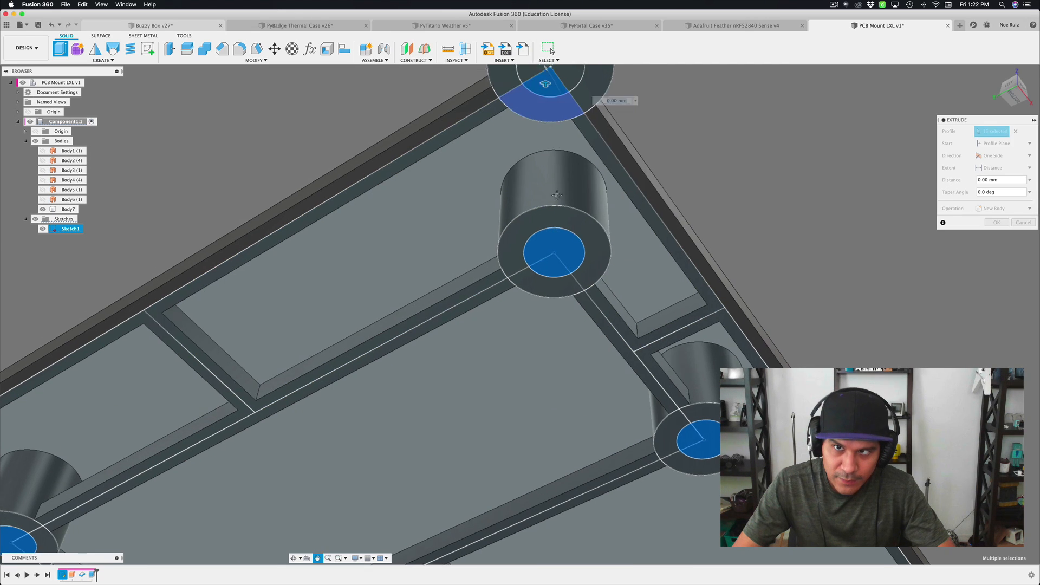
left_click(567, 162)
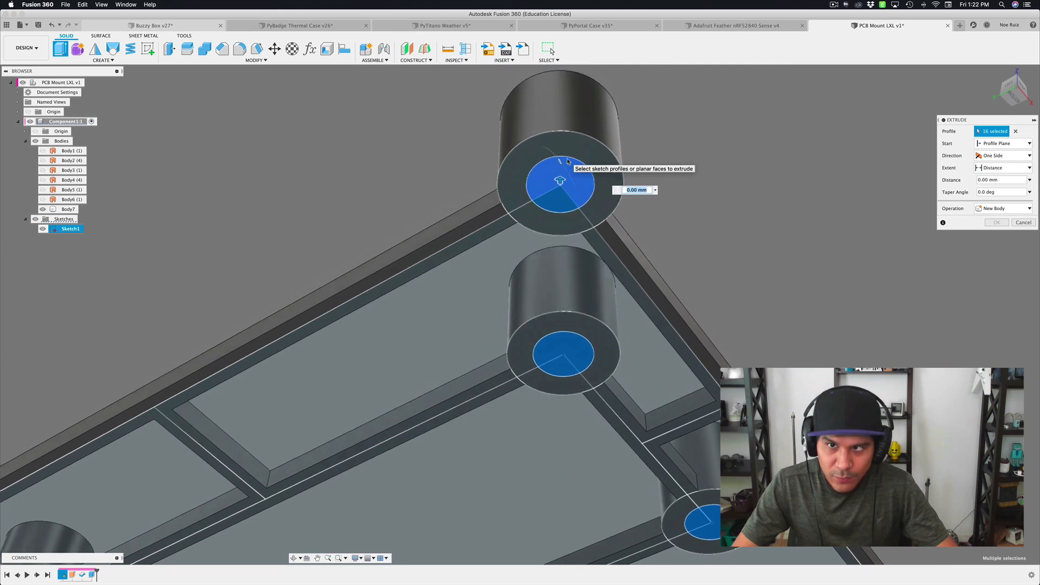
- Cut the selected circles through all eight standoffs, with the extent set To Object at a corner standoff's top face
scroll(555, 254, "down", 5)
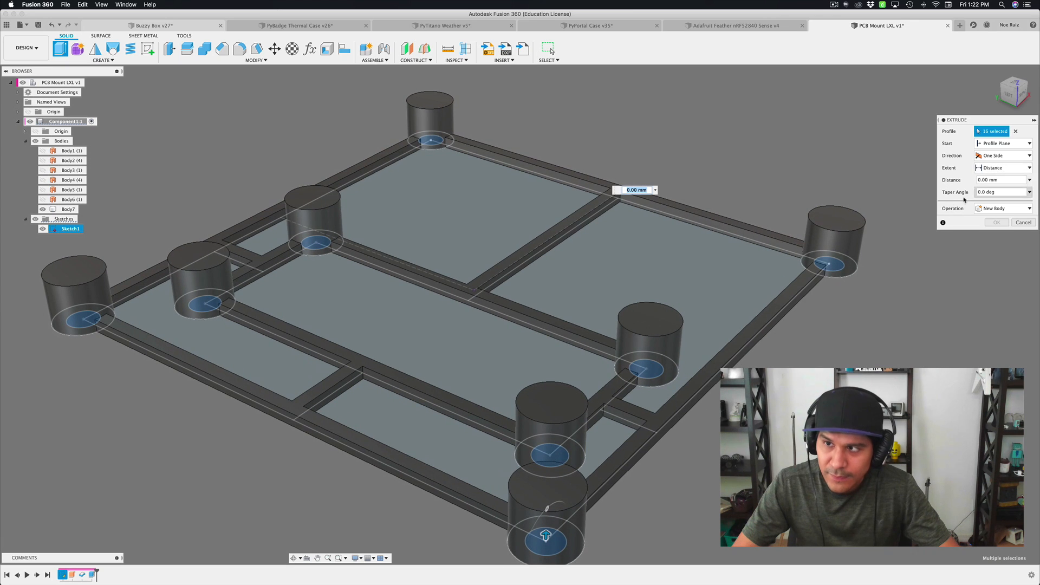
left_click(983, 169)
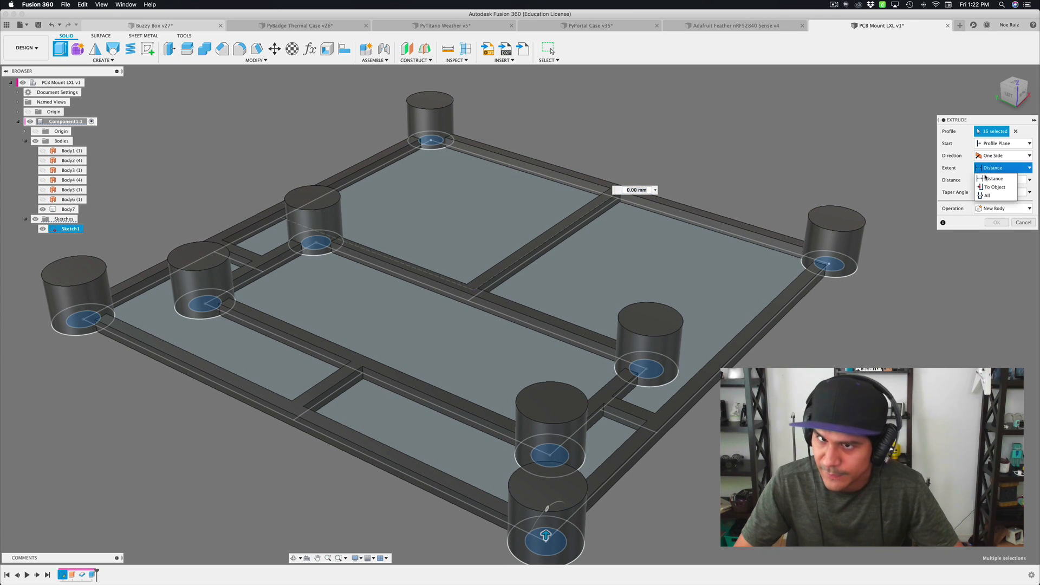
left_click(989, 187)
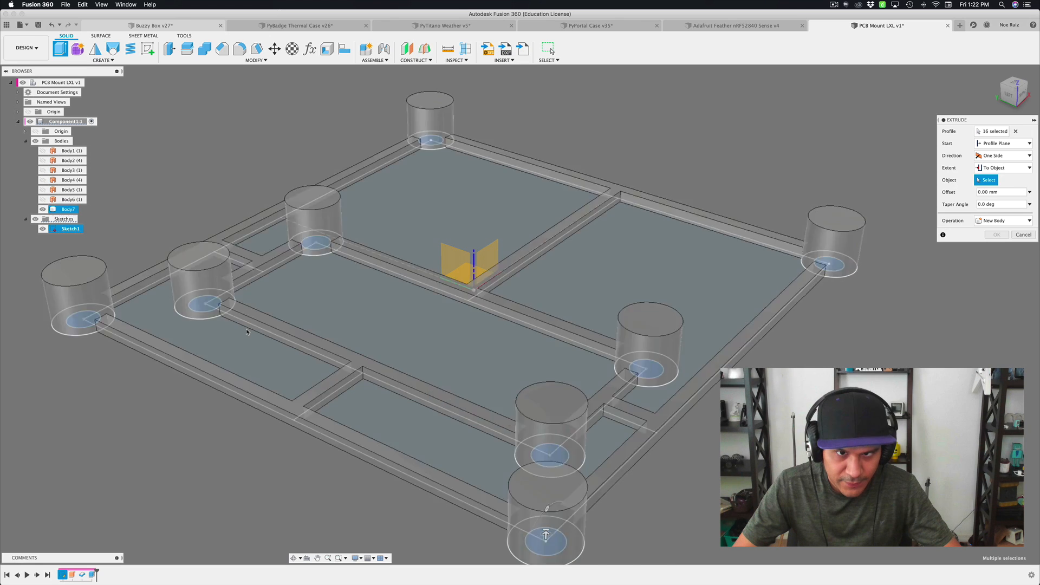
left_click(73, 267)
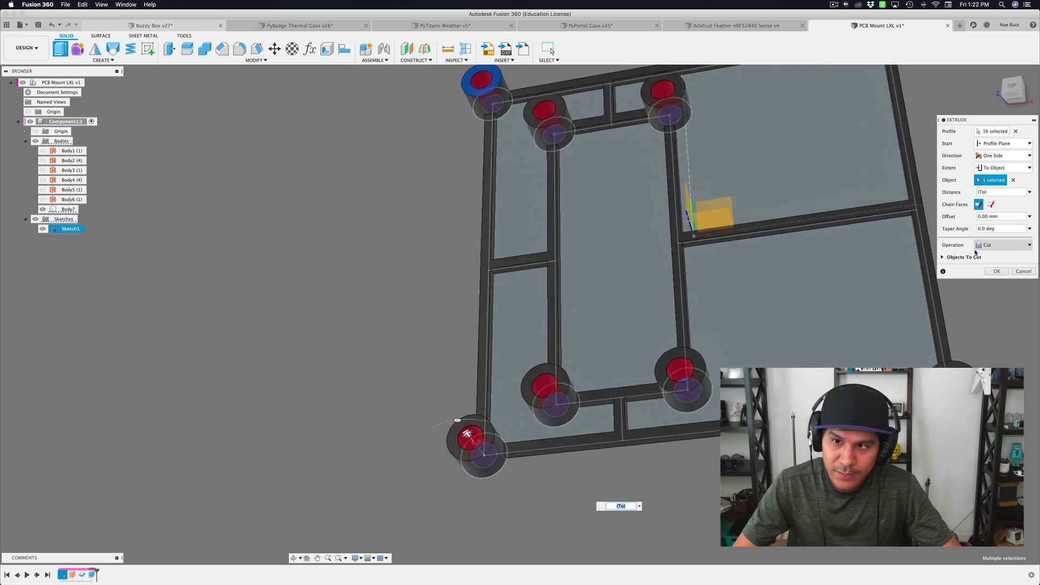
key("Return")
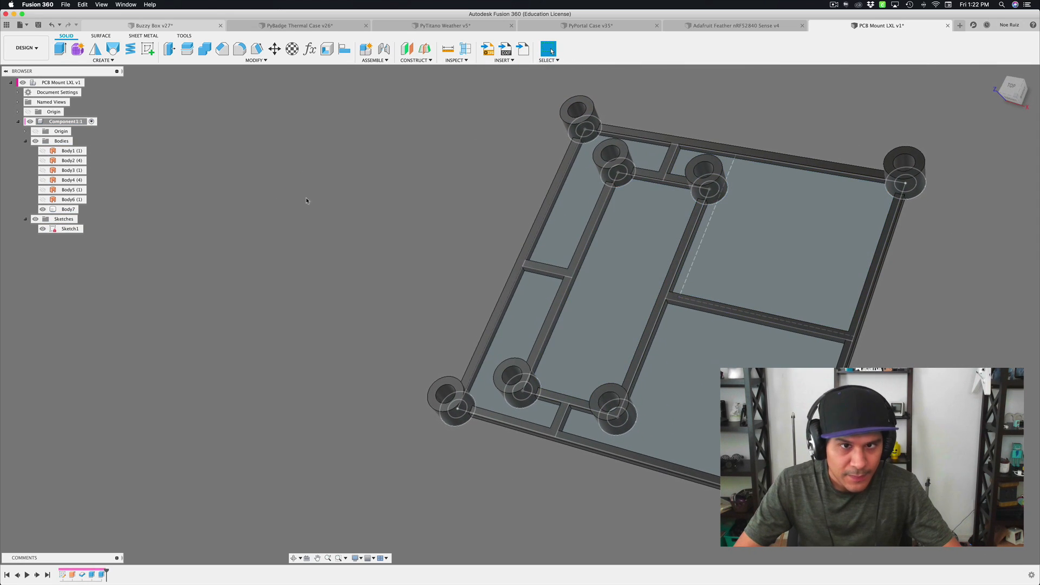
- Check the frame with its sketch hidden, and redisplay the sketch with its dimensions shown
left_click(43, 229)
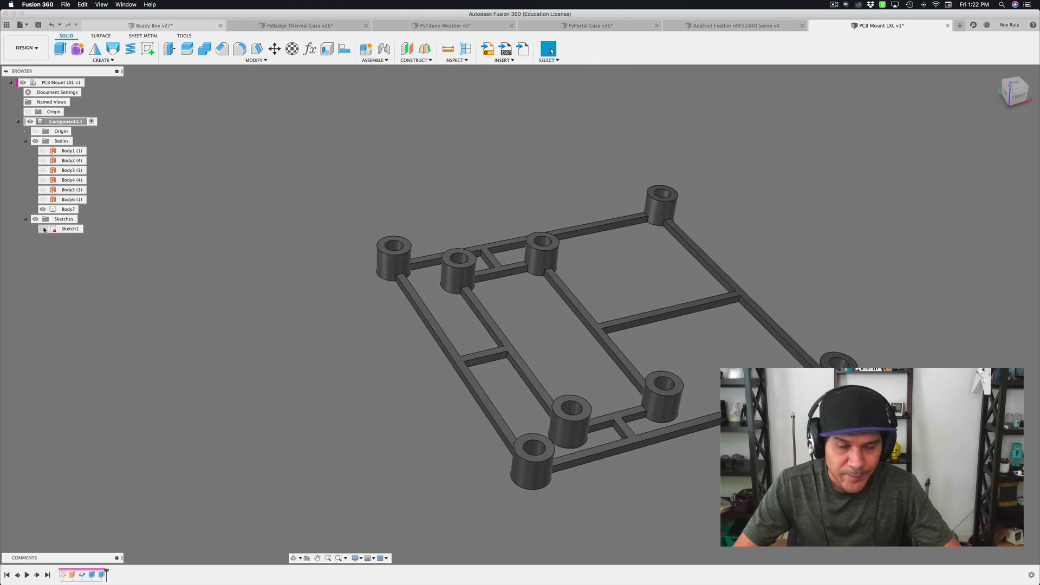
left_click(43, 229)
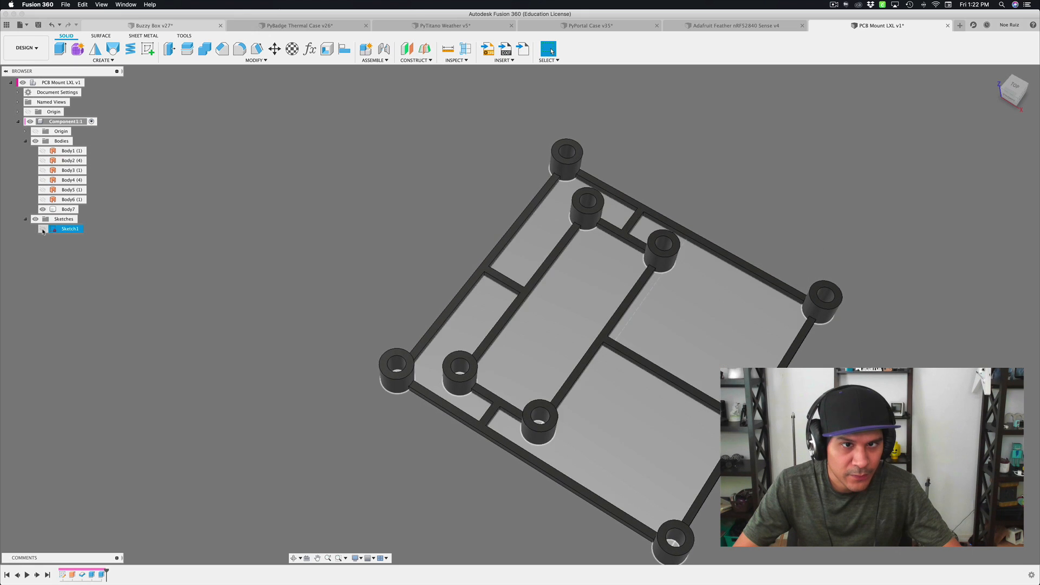
right_click(69, 230)
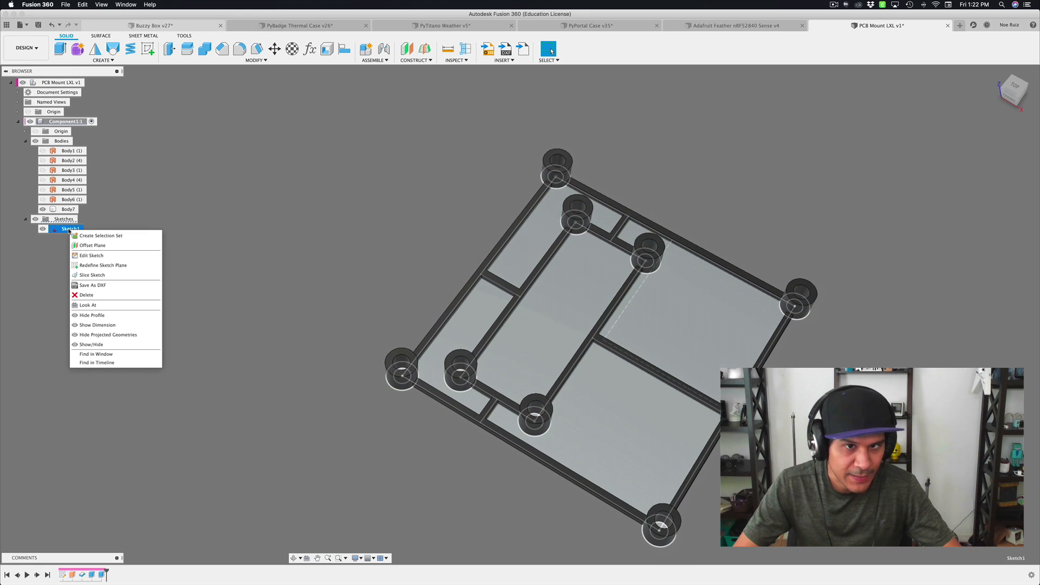
left_click(97, 325)
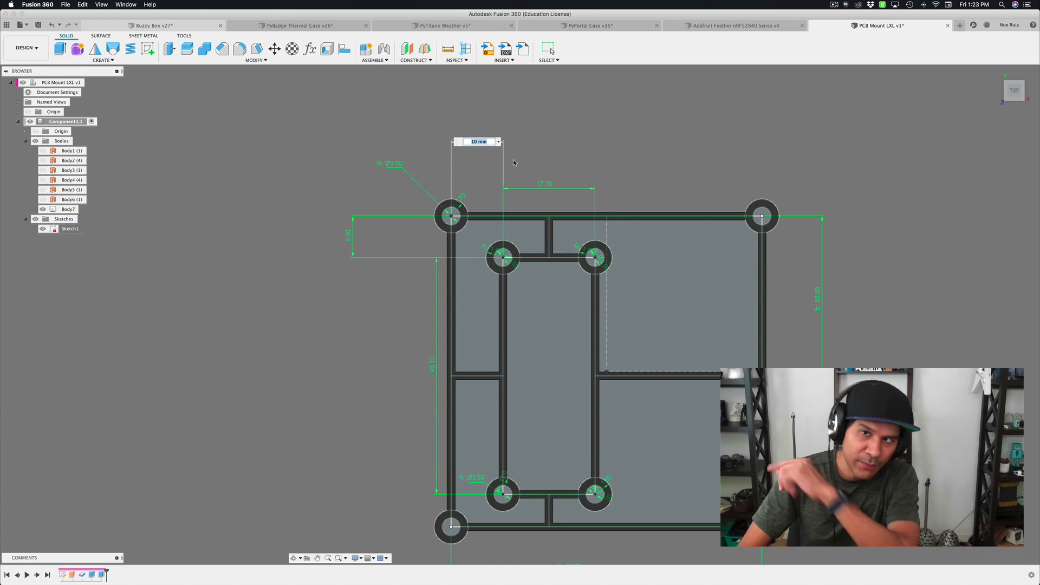
- Try a 20 mm horizontal offset between the frame corner and the inner mounting rectangle, and set it back to 10 mm
type("20")
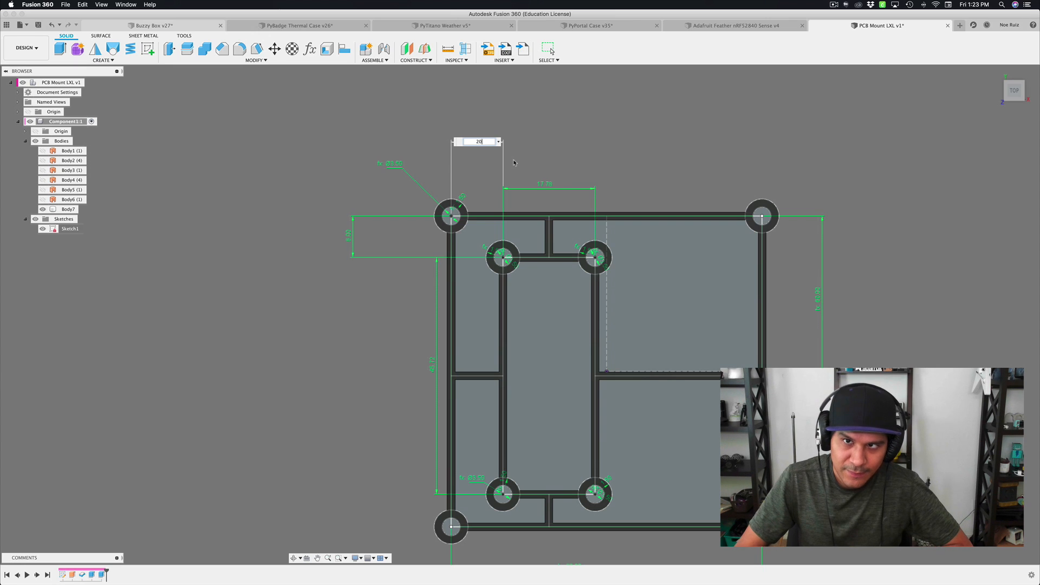
key("Return")
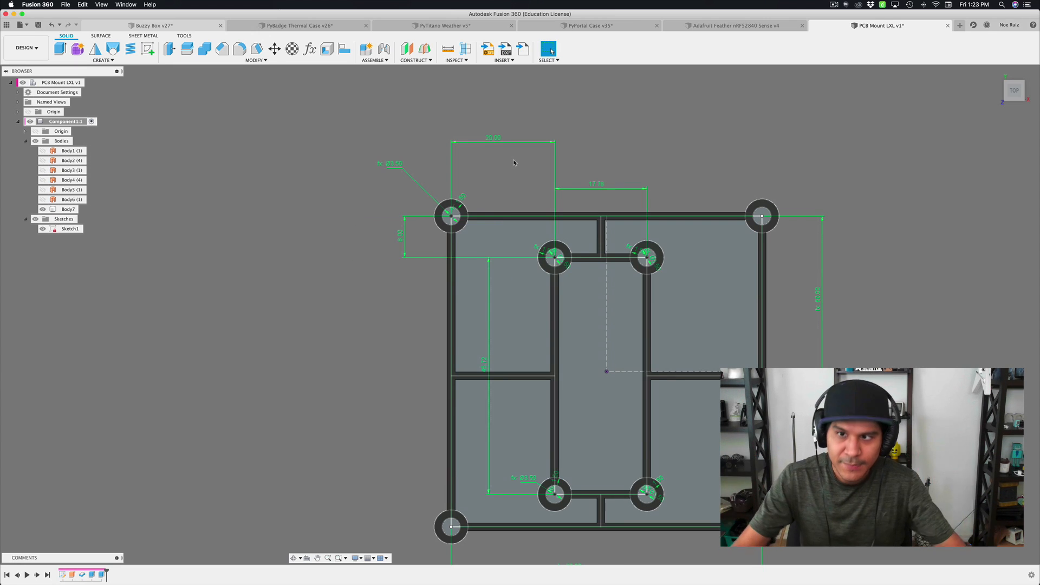
middle_click_drag(515, 163, 475, 216, "shift")
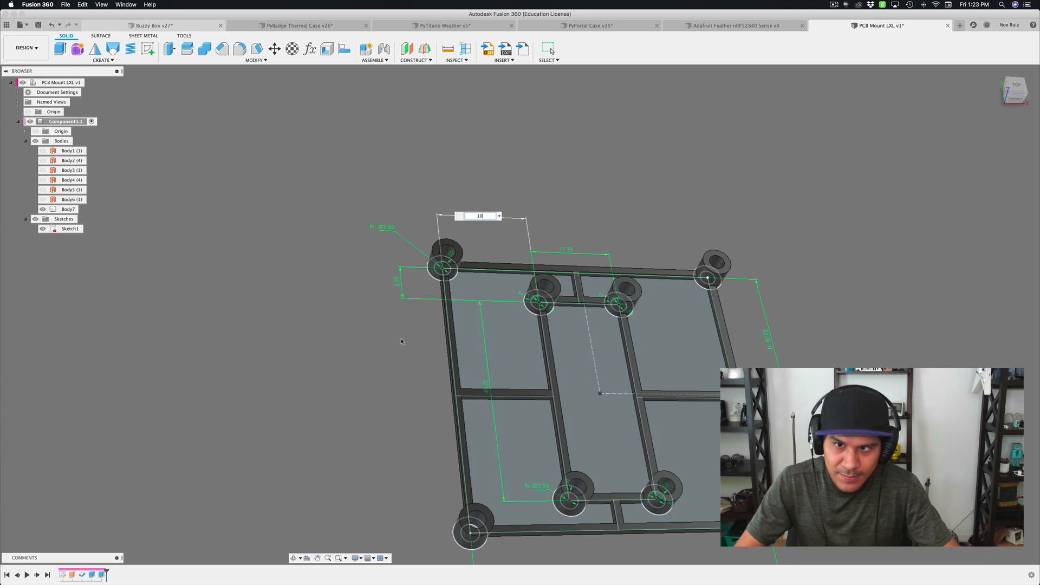
key("Return")
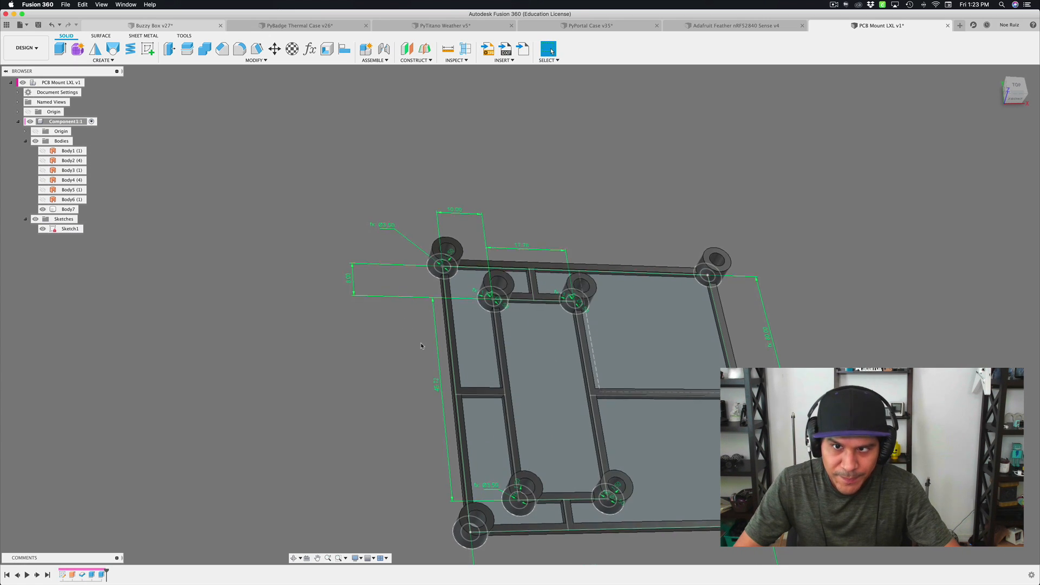
- Set the width and length user parameters to 100 mm each
scroll(421, 343, "down", 3)
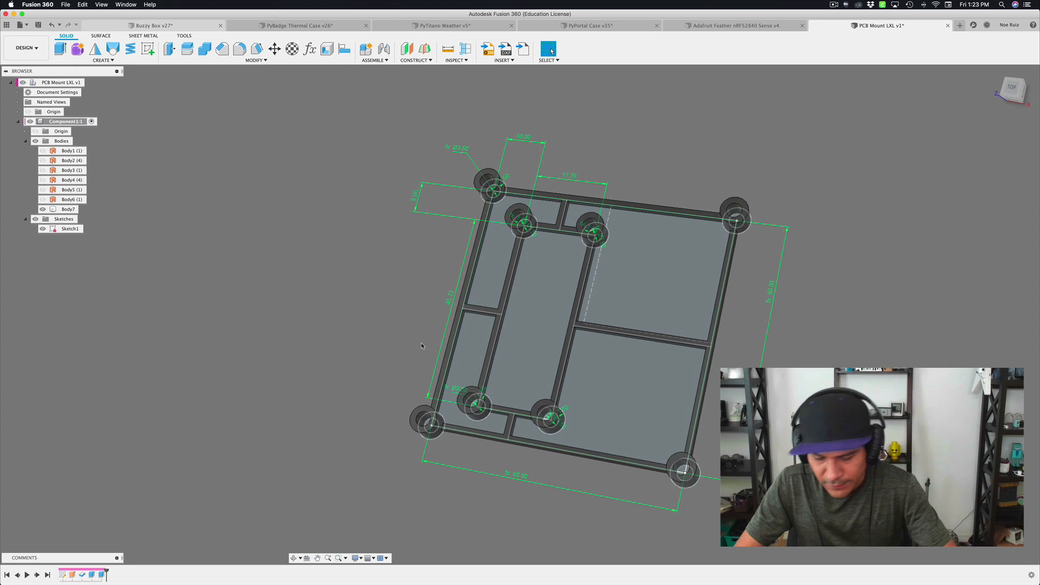
key("shift+p")
middle_click_drag(653, 193, 479, 203)
left_click_drag(597, 260, 753, 280)
left_click(795, 323)
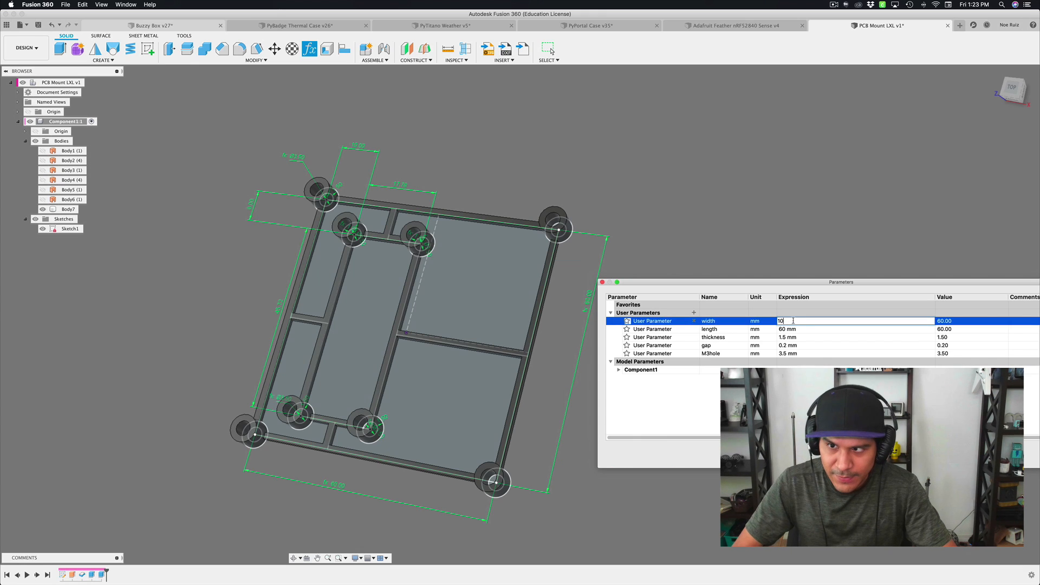
key("Return")
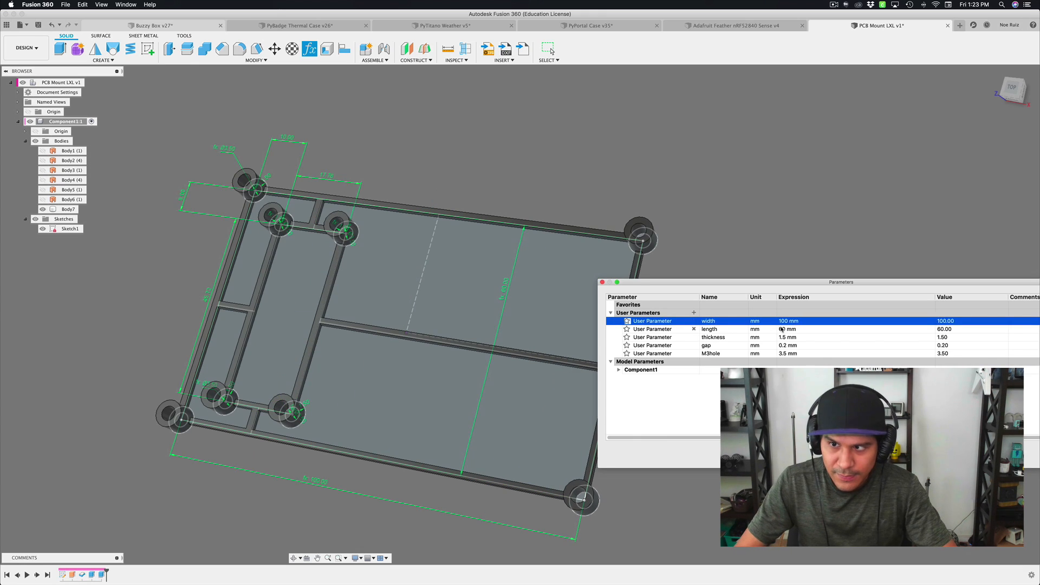
left_click(782, 329)
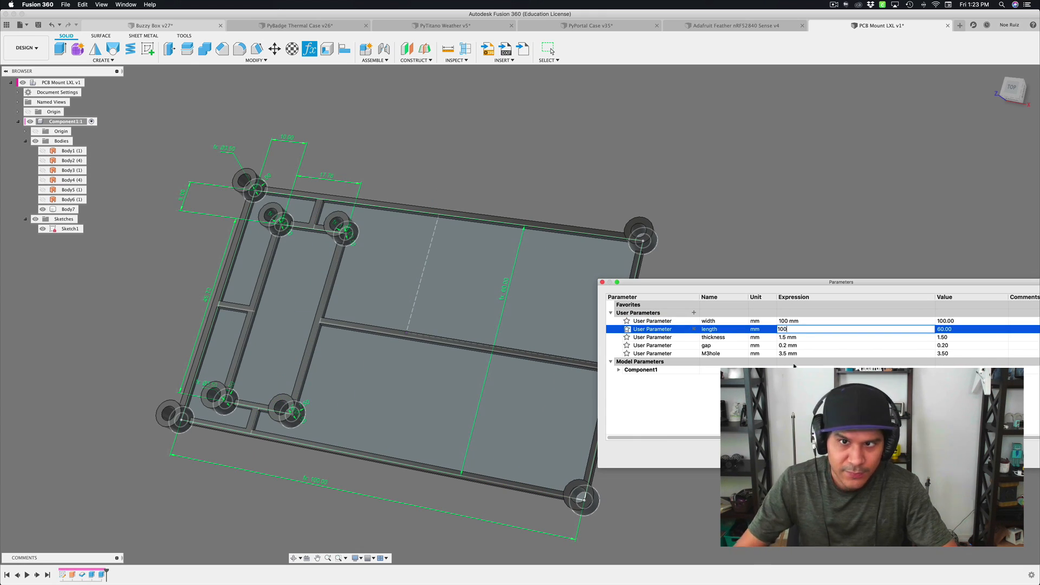
key("Return")
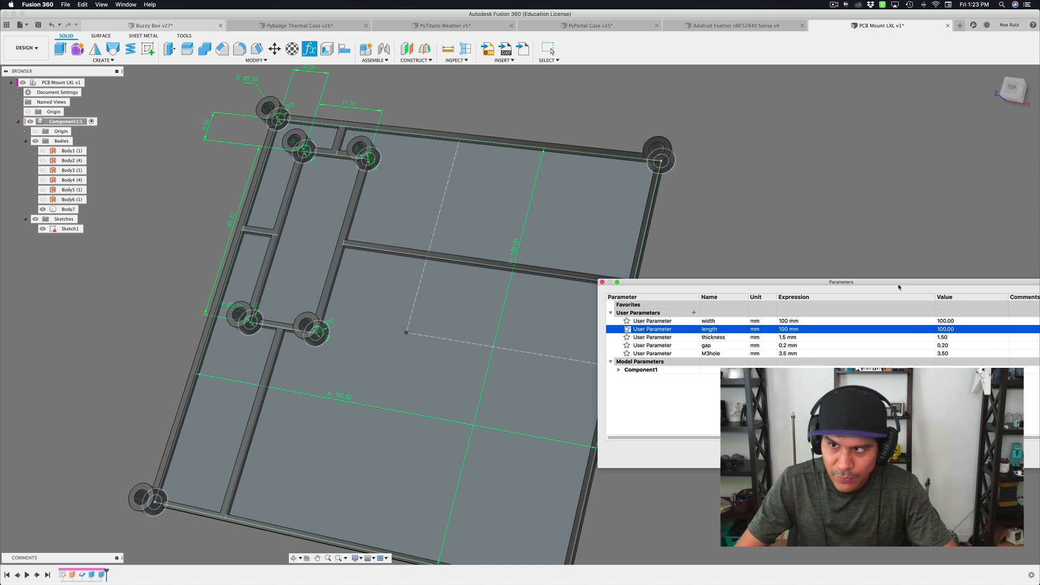
left_click_drag(899, 287, 828, 290)
- Reposition the overall width and length dimensions outside the frame outline
left_click(548, 50)
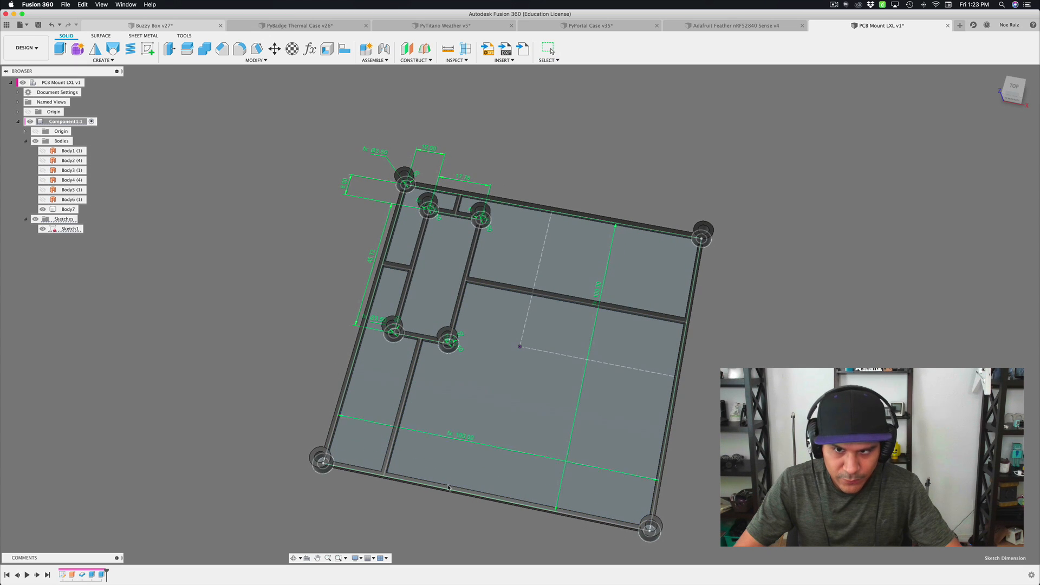
left_click_drag(449, 488, 448, 503)
left_click_drag(599, 289, 757, 321)
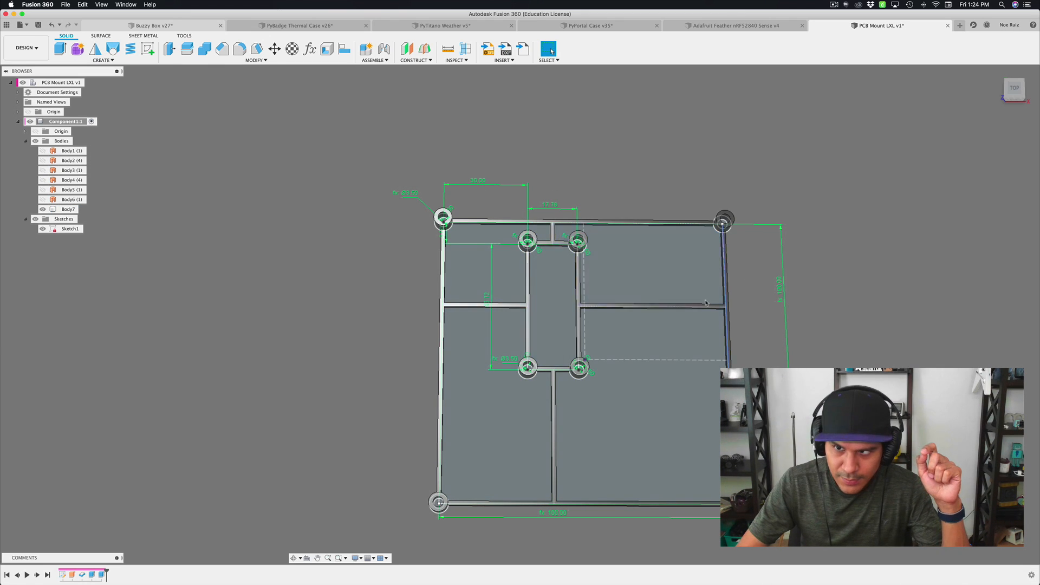
- Set the inner mounting rectangle's offsets from the frame corner to 12 mm vertically and 10 mm horizontally
scroll(445, 246, "up", 3)
left_click(449, 248)
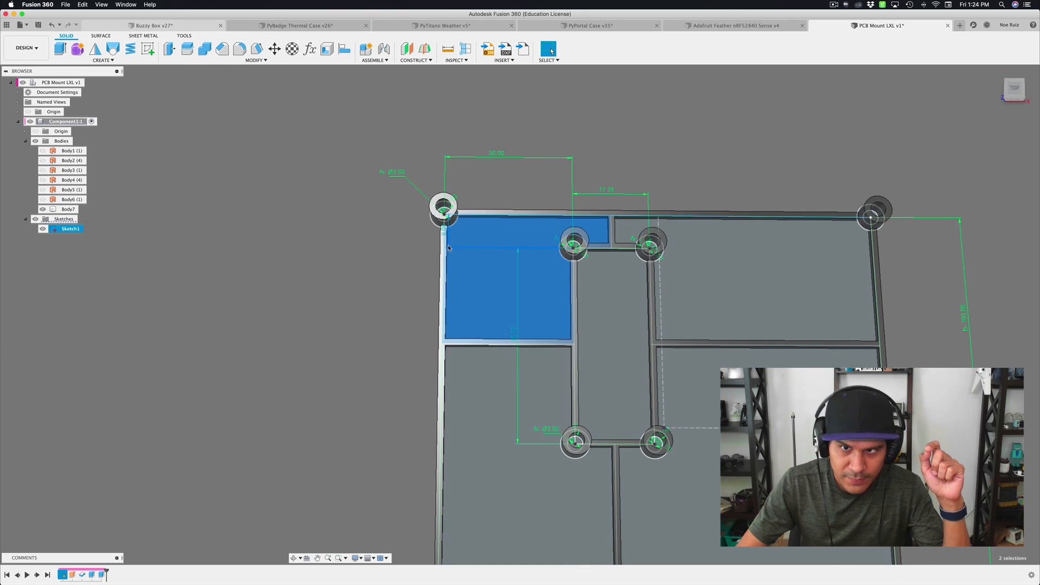
double_click(362, 246)
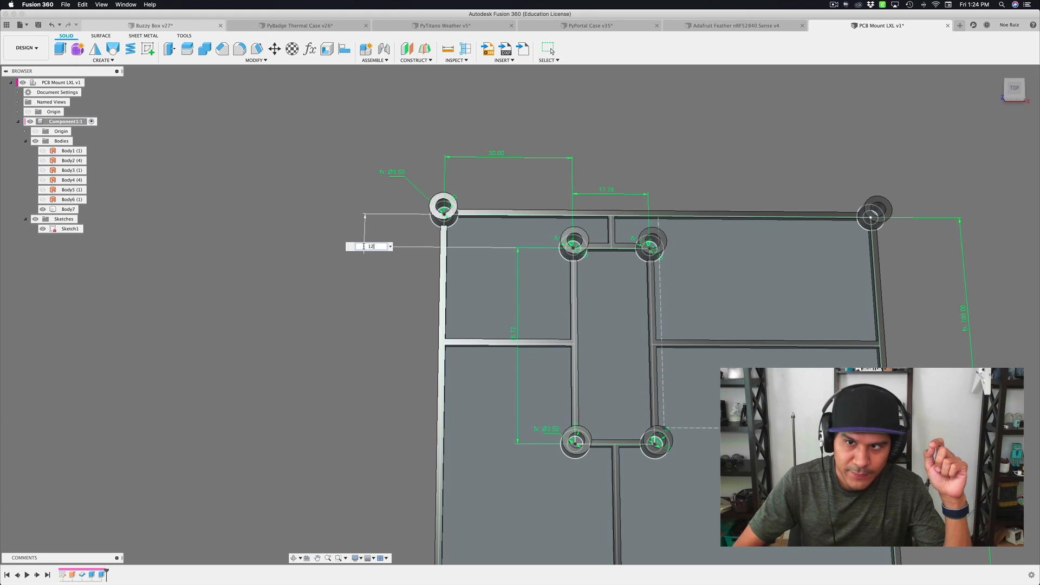
type("12")
key("Return")
scroll(364, 249, "down", 3)
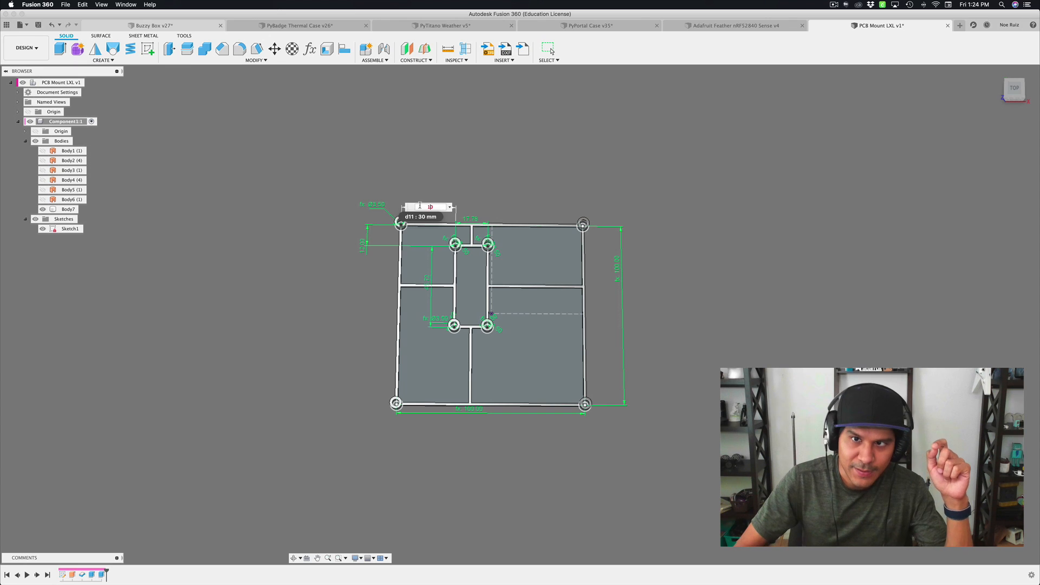
key("Return")
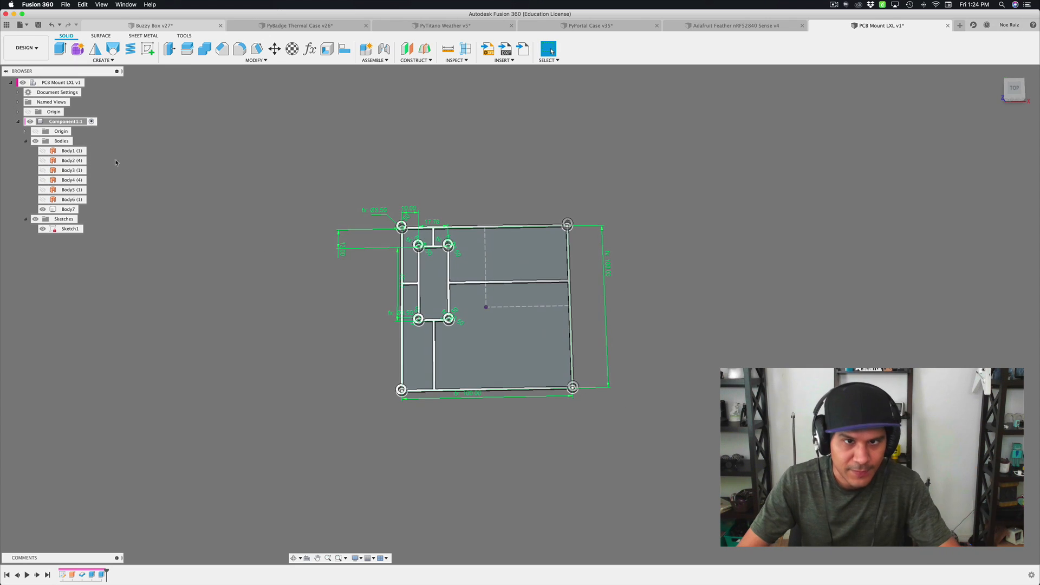
- Hide the frame sketch and bring up the project's list of design files
left_click(42, 229)
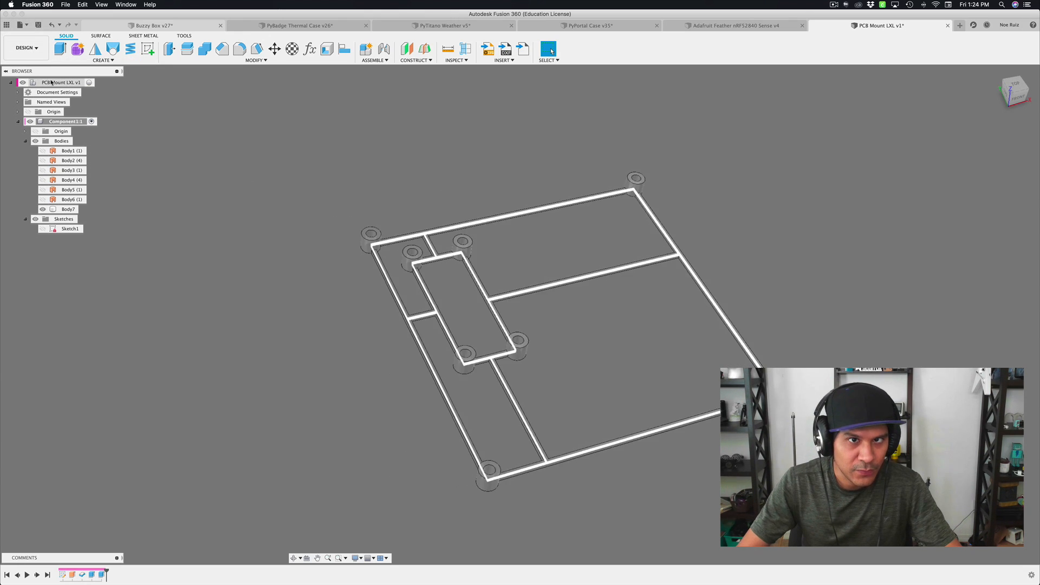
left_click(6, 25)
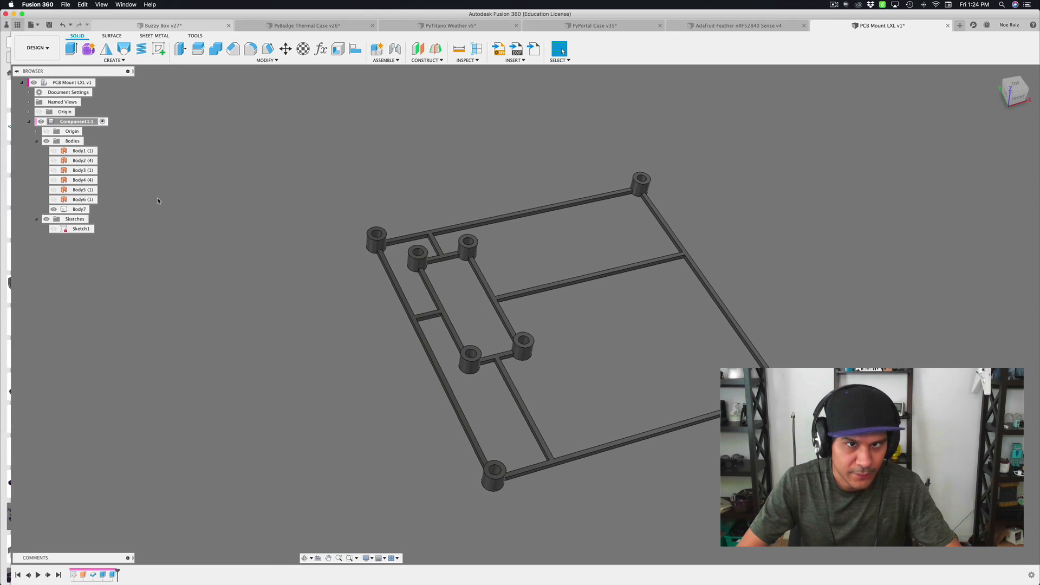
- Open the Parts folder of Adafruit Projects in the list of design files
left_click(62, 73)
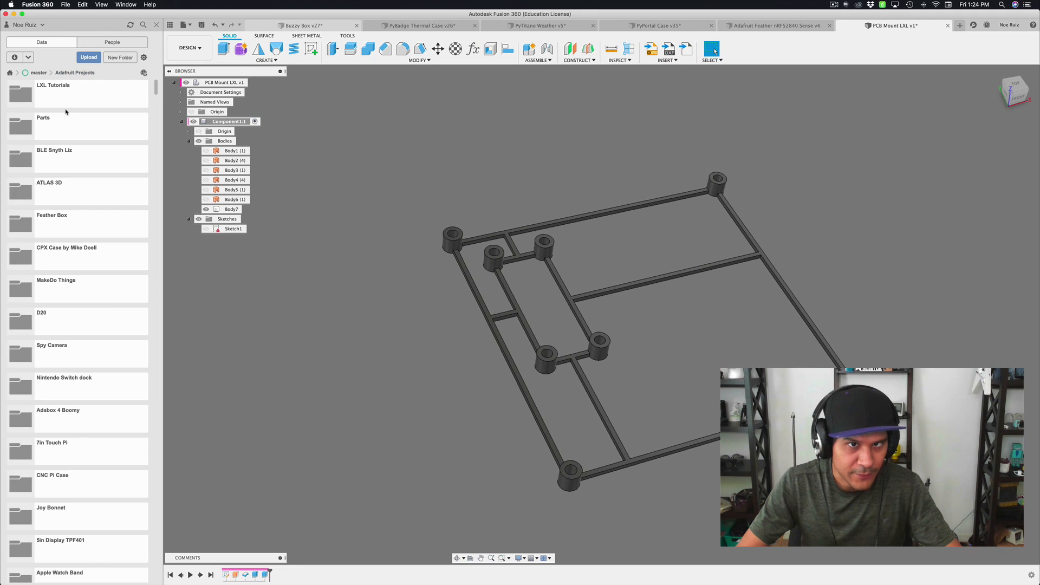
double_click(52, 128)
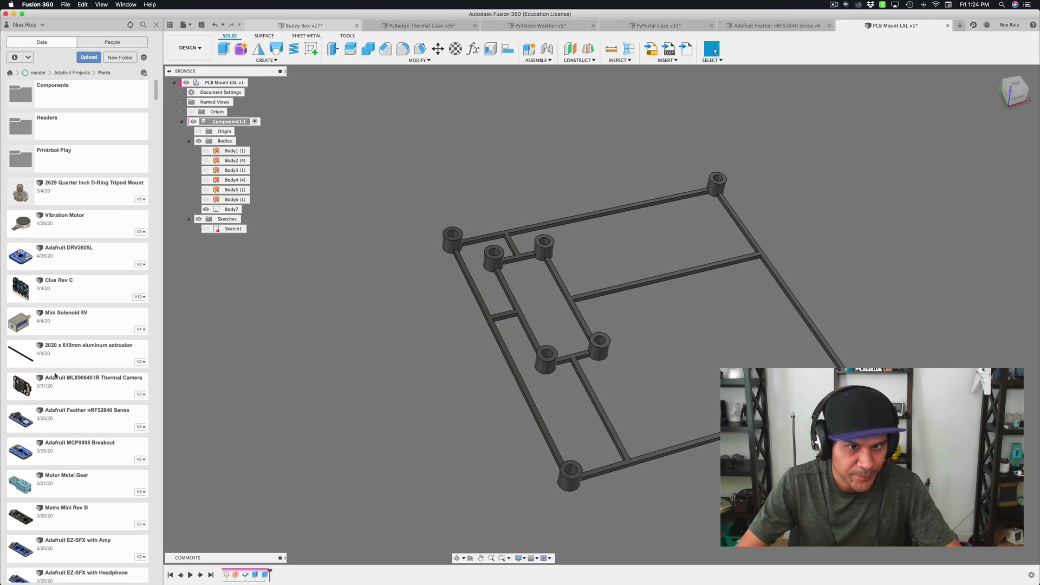
right_click(77, 425)
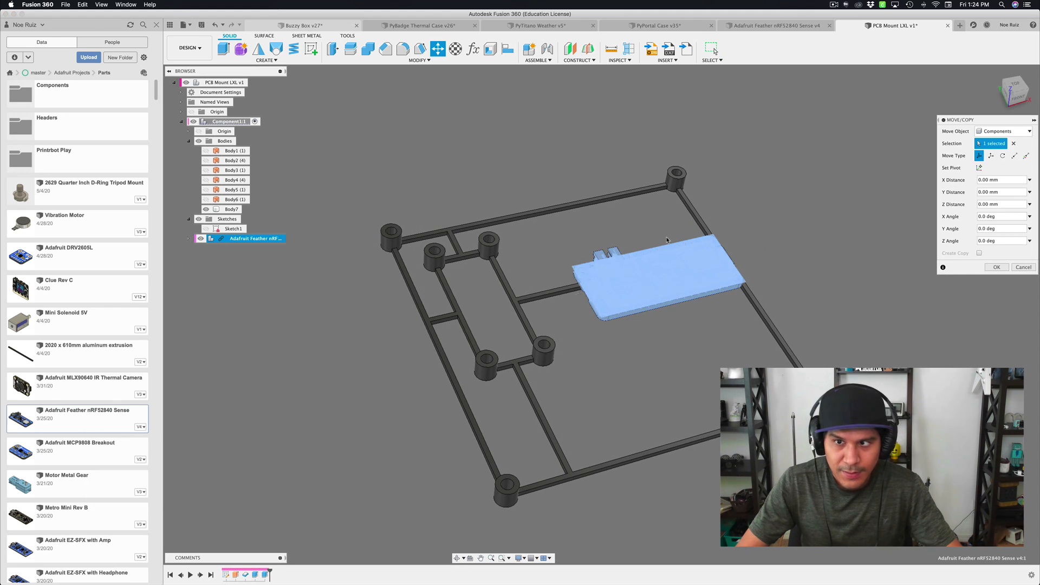
left_click(1031, 270)
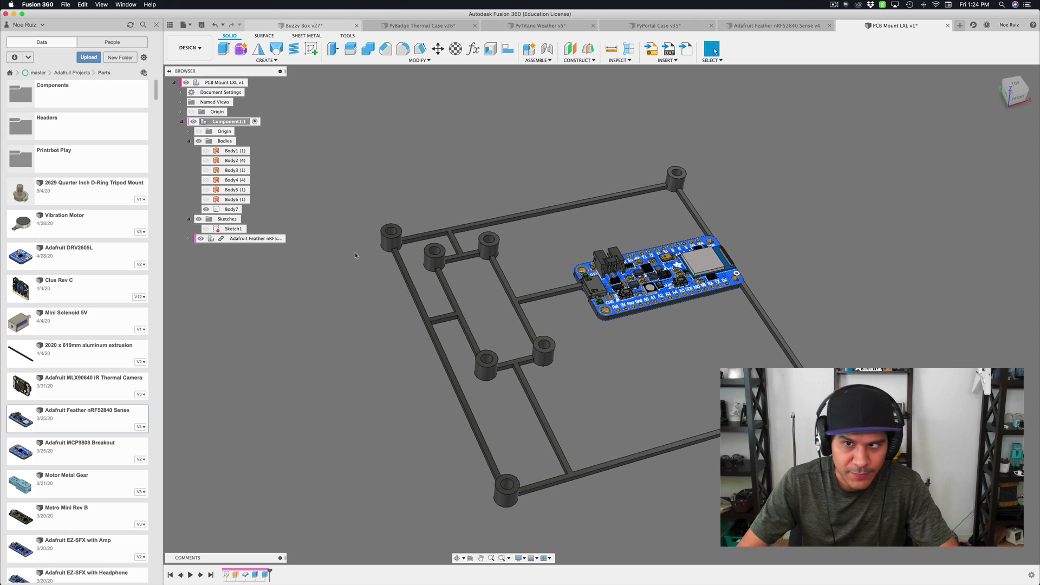
key("super+z")
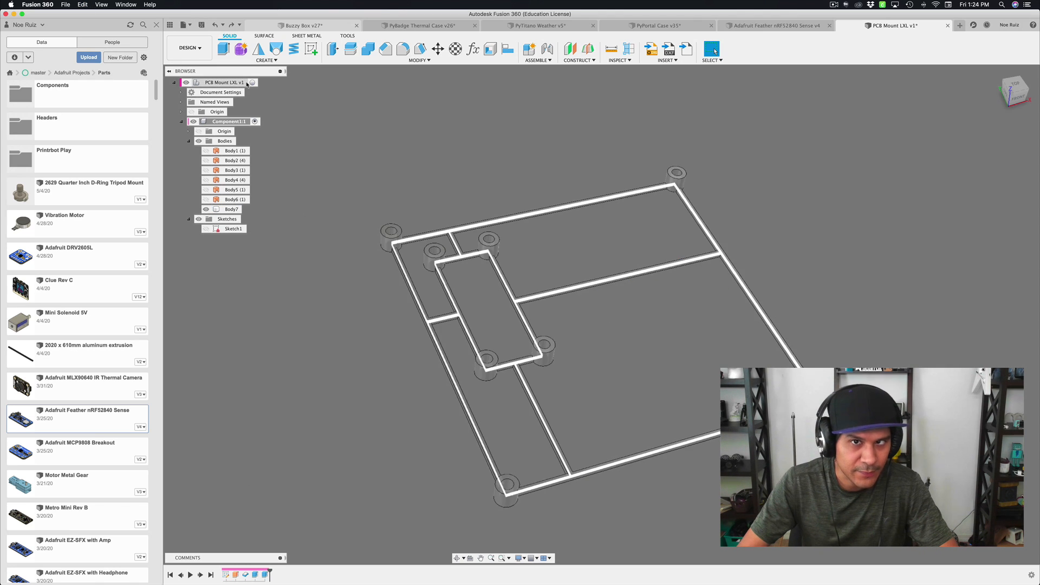
- Activate the top-level PCB Mount LXL assembly and insert the Adafruit Feather nRF52840 Sense into it
left_click(253, 84)
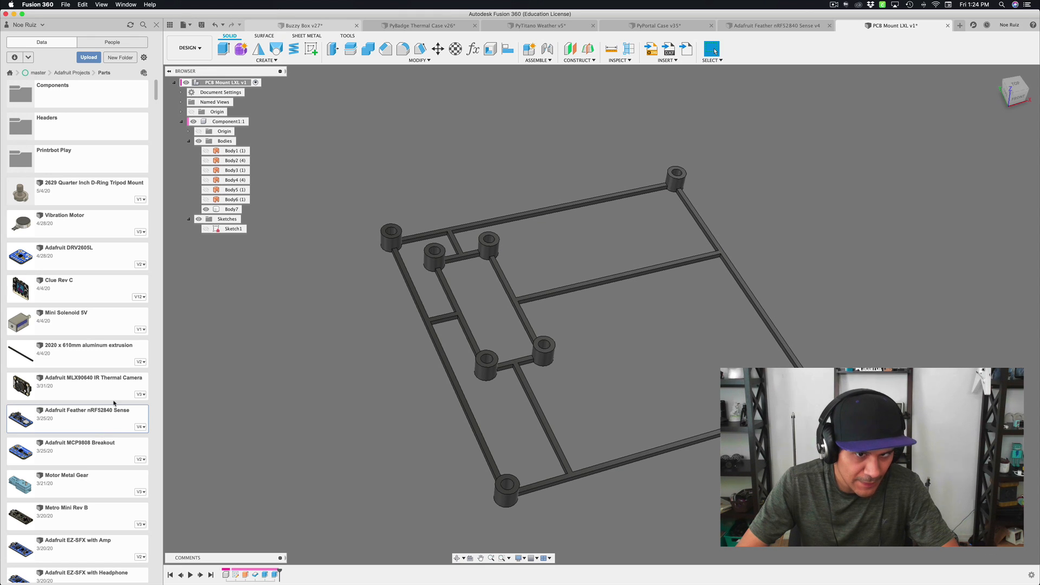
right_click(119, 425)
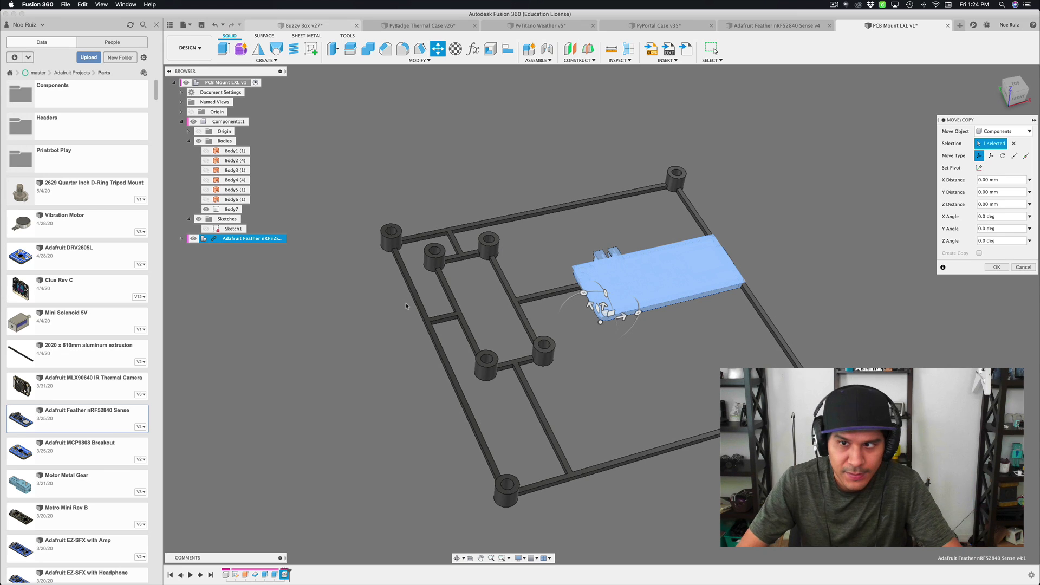
- Rotate the inserted Feather board a quarter turn to match the inner mounting rectangle and shift it over the inner standoffs
middle_click_drag(678, 281, 672, 335, "shift")
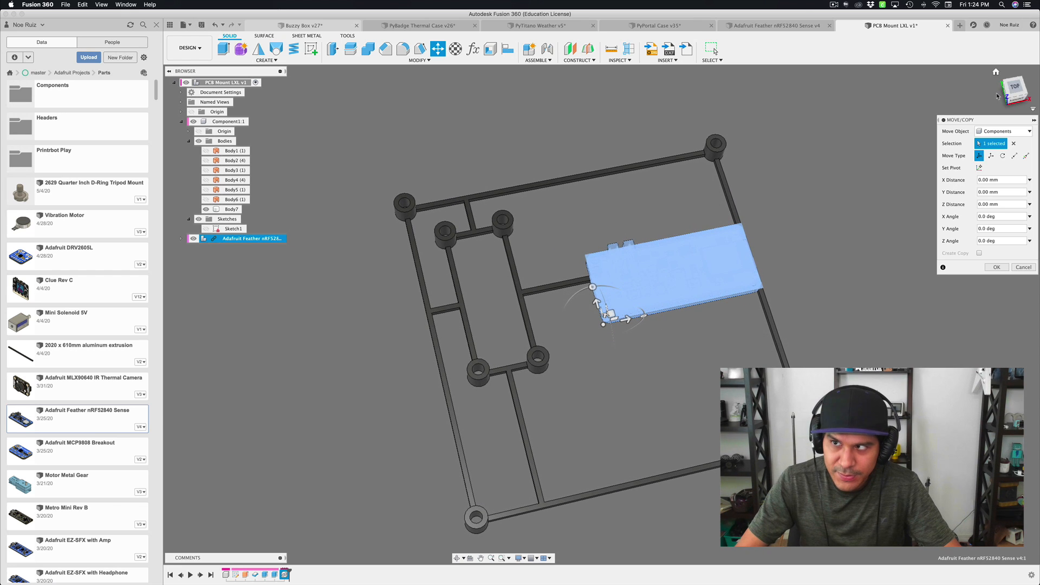
left_click(1013, 91)
scroll(586, 293, "up", 5)
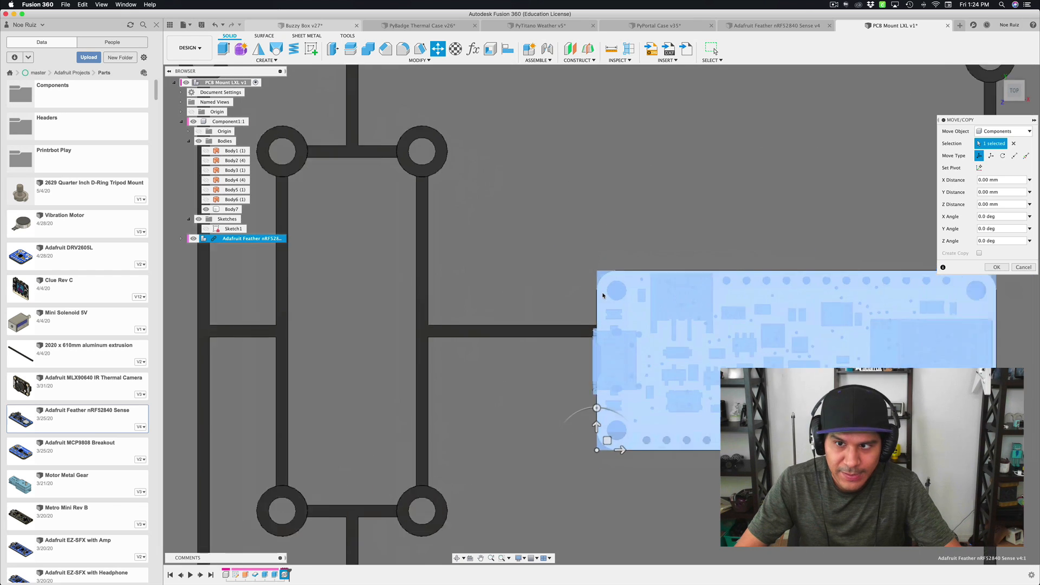
scroll(585, 293, "down", 2)
scroll(585, 293, "down", 4)
scroll(482, 163, "up", 3)
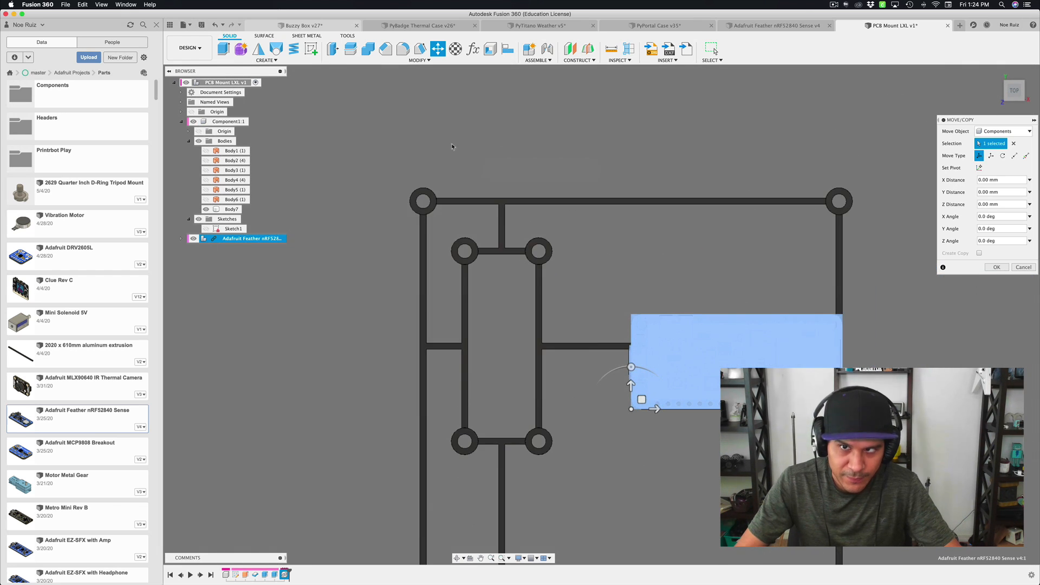
scroll(648, 420, "up", 3)
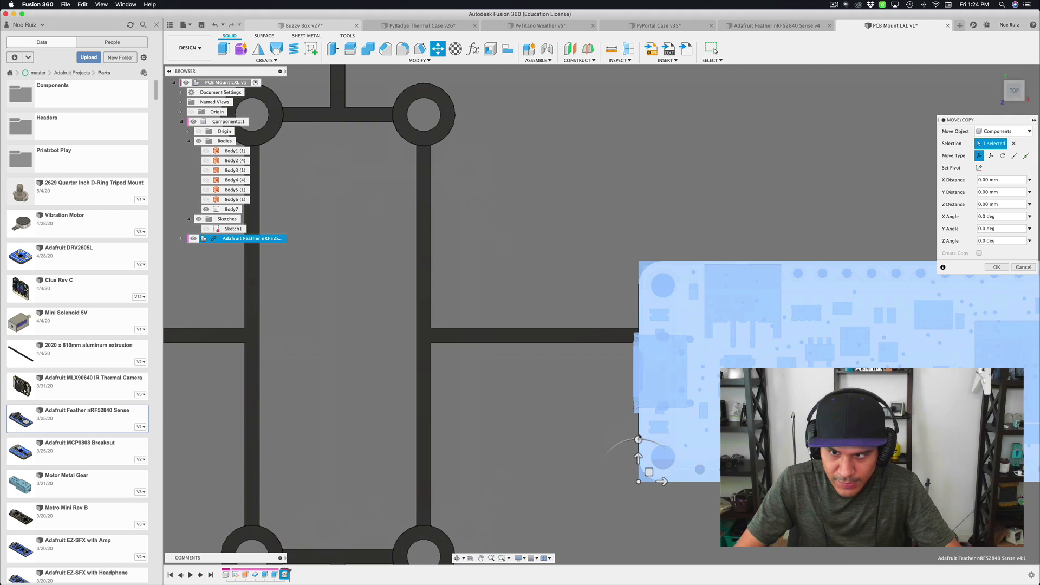
left_click_drag(639, 439, 339, 496)
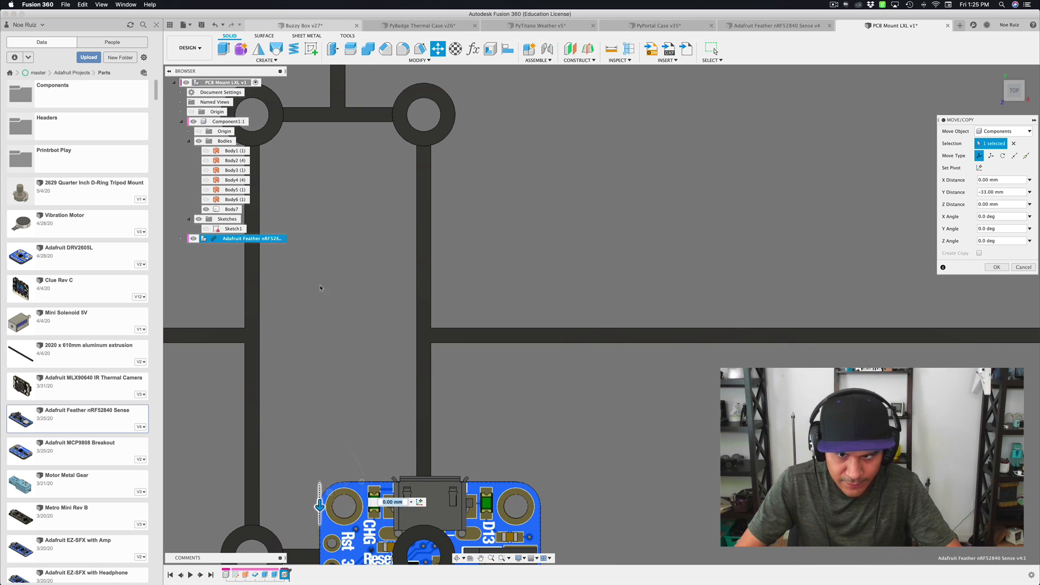
left_click_drag(320, 288, 319, 176)
scroll(319, 177, "down", 5)
scroll(319, 176, "left", 10, "shift")
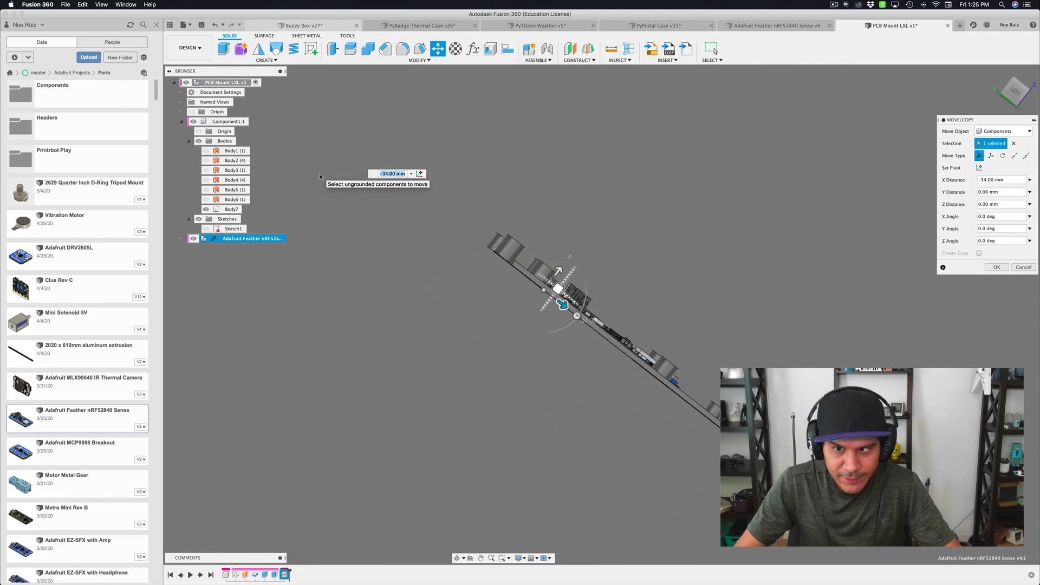
scroll(320, 177, "up", 10, "shift")
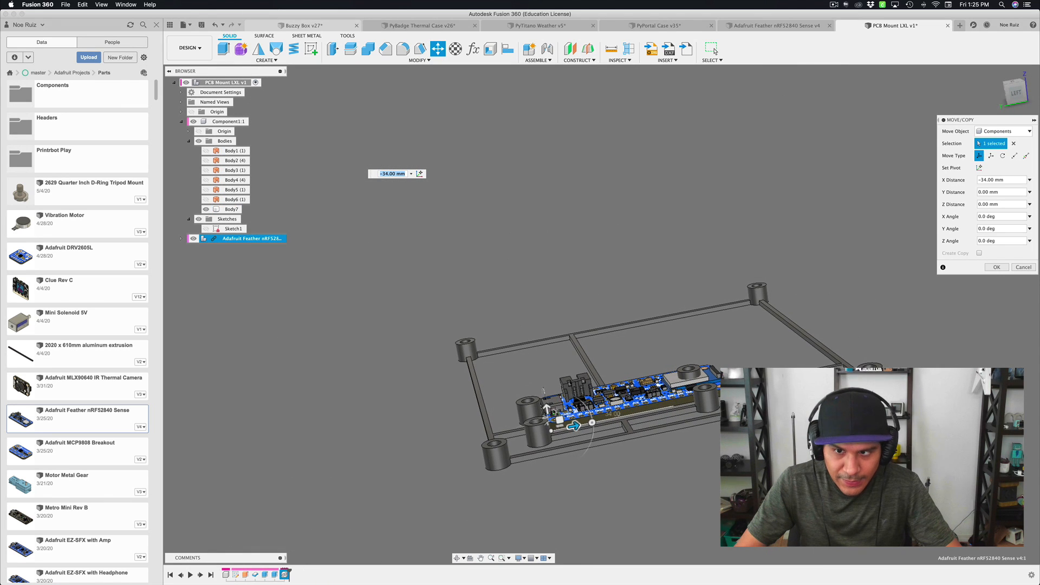
- Raise the Feather board 25 mm along Z above the frame and finish the move
left_click(547, 408)
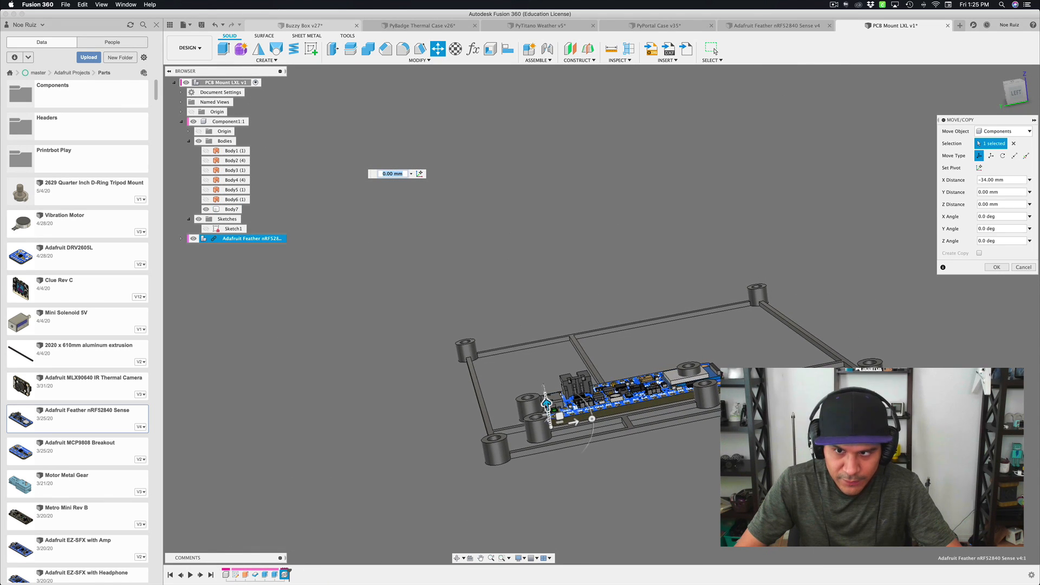
left_click_drag(547, 409, 529, 311)
scroll(529, 311, "up", 10, "shift")
scroll(529, 311, "up", 15, "shift")
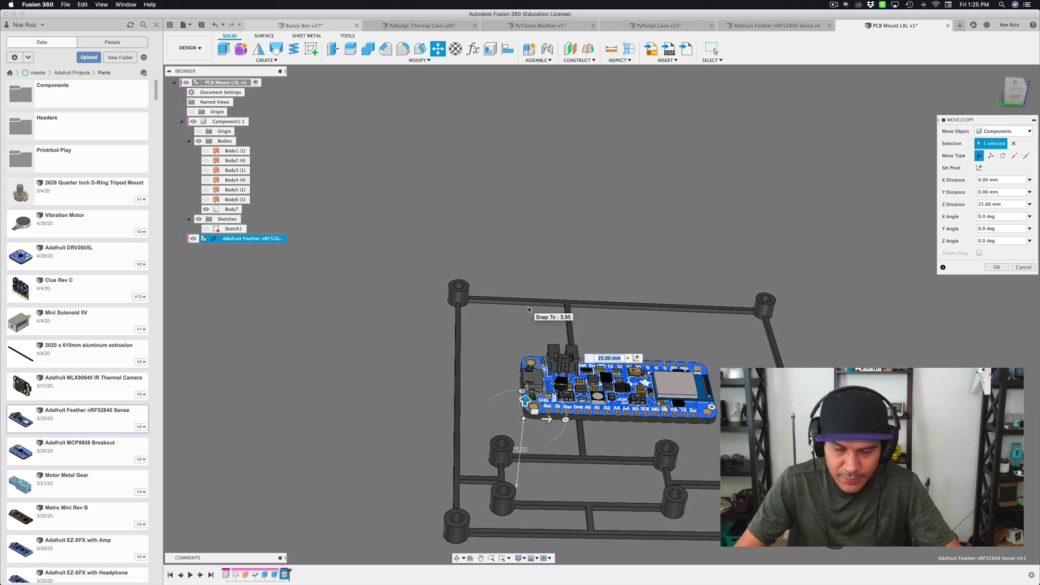
scroll(529, 309, "up", 15, "shift")
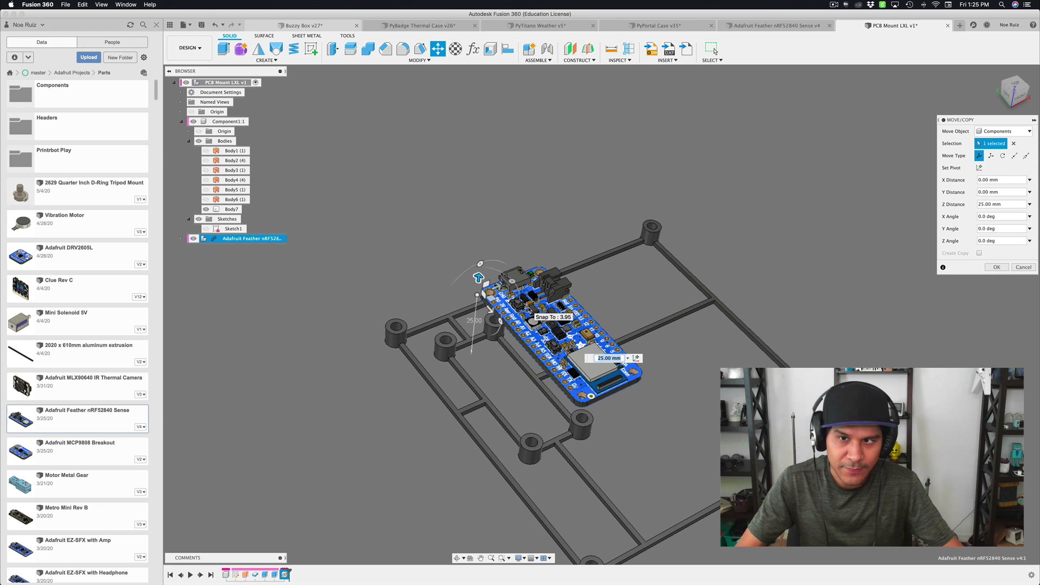
scroll(528, 309, "up", 15, "shift")
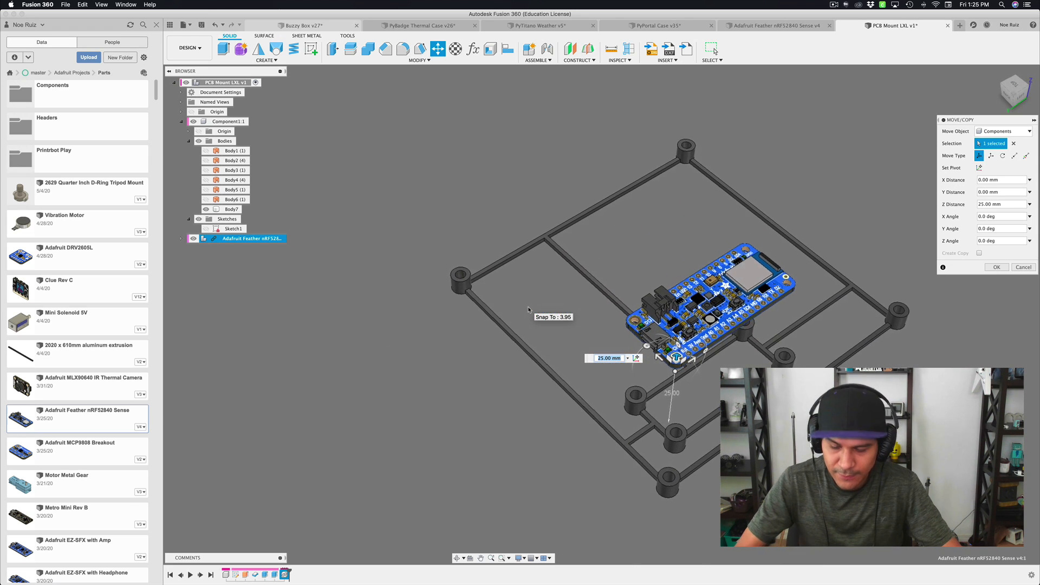
scroll(528, 308, "up", 10, "shift")
key("Return")
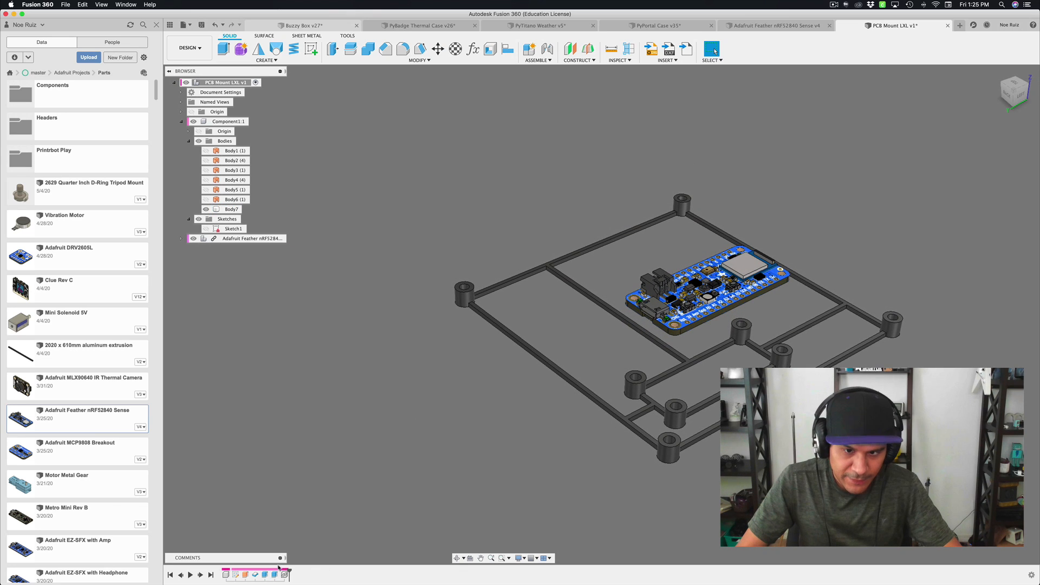
left_click(288, 576)
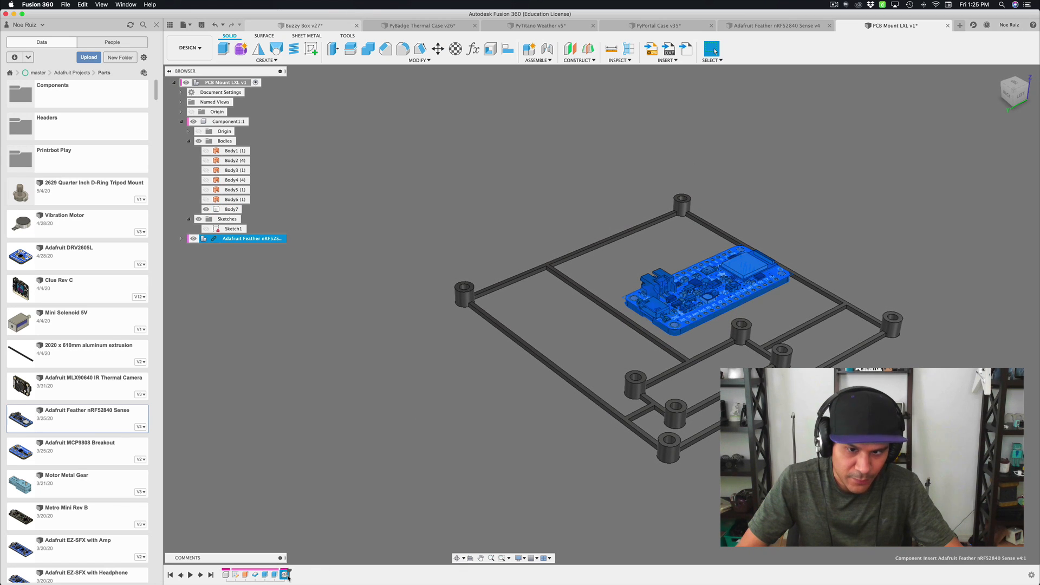
left_click(578, 210)
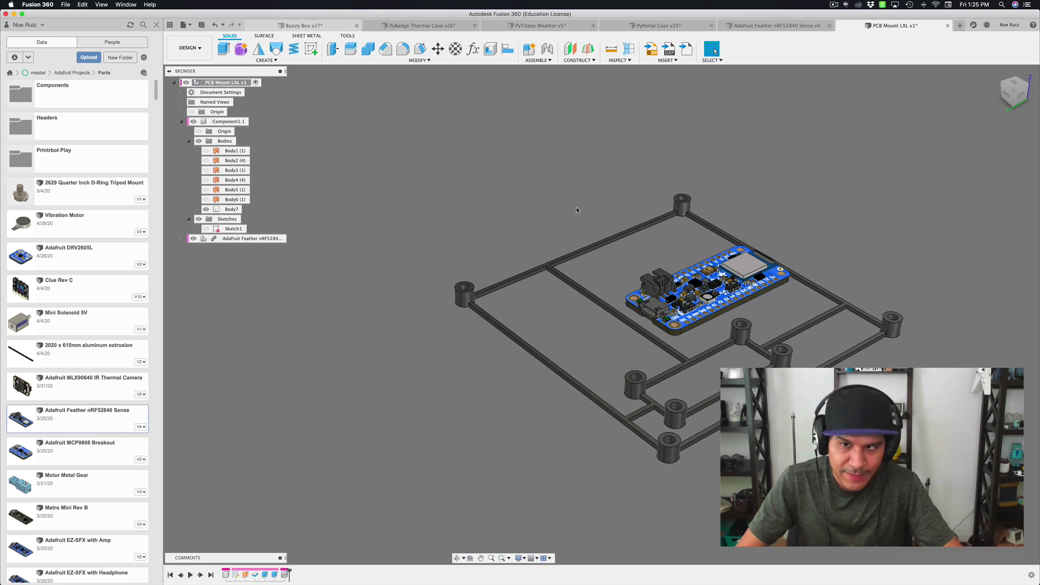
- Joint the Feather's corner mounting hole beside the USB connector to the top of the inner standoff nearest the frame corner
middle_click_drag(577, 210, 452, 225, "shift")
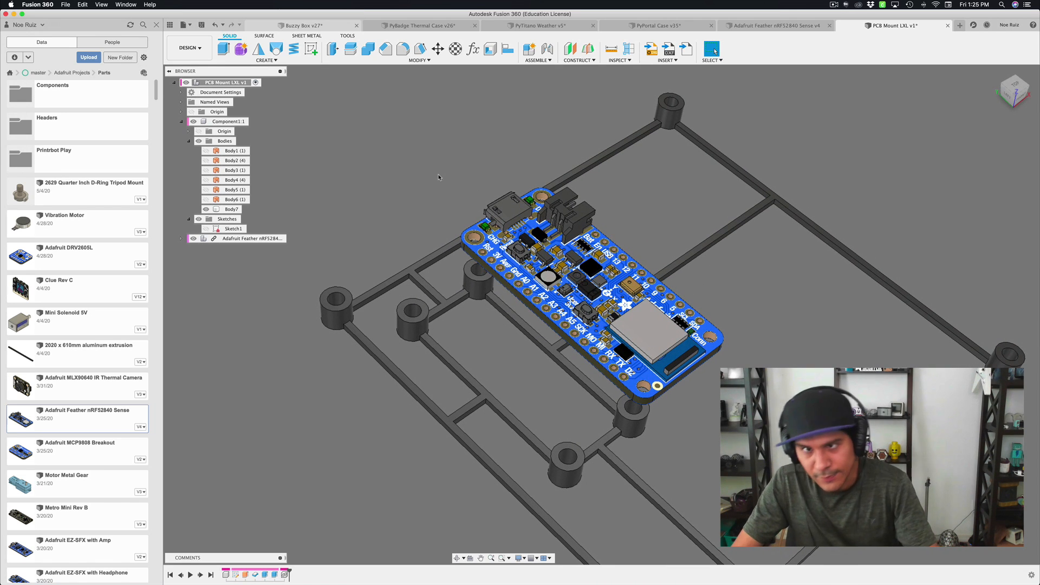
key("j")
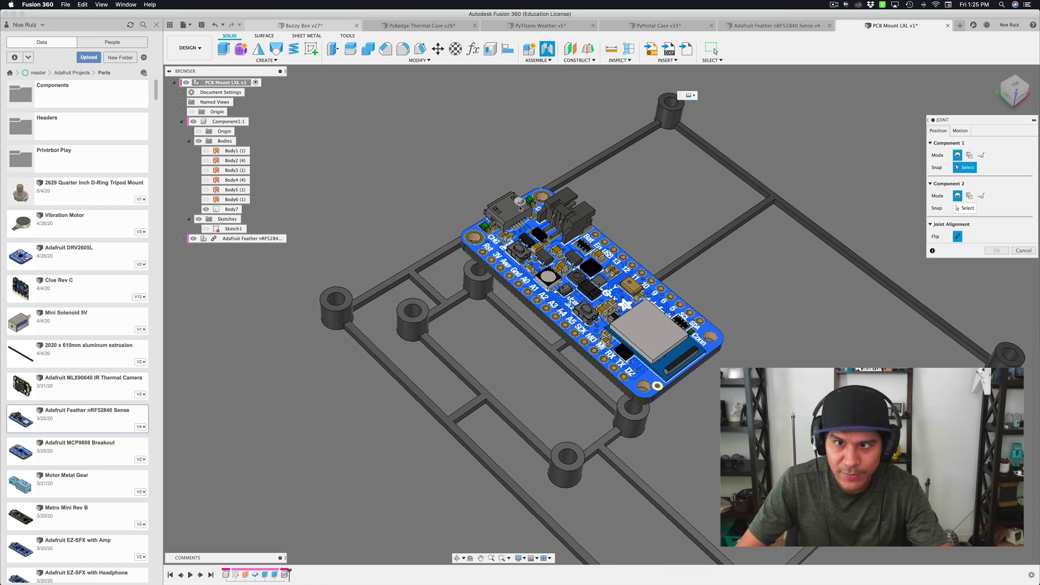
scroll(473, 234, "up", 15)
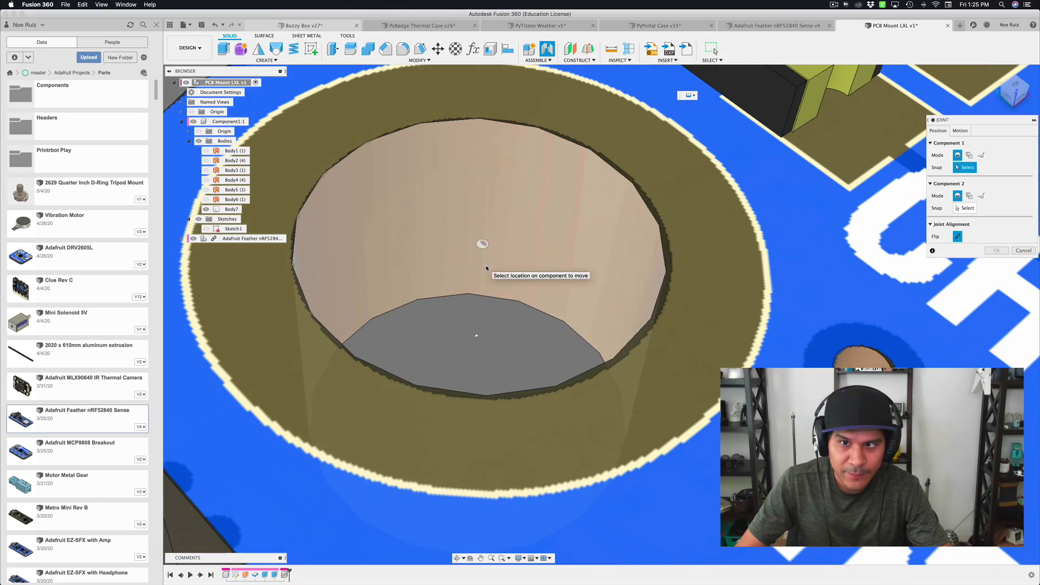
scroll(480, 297, "down", 5)
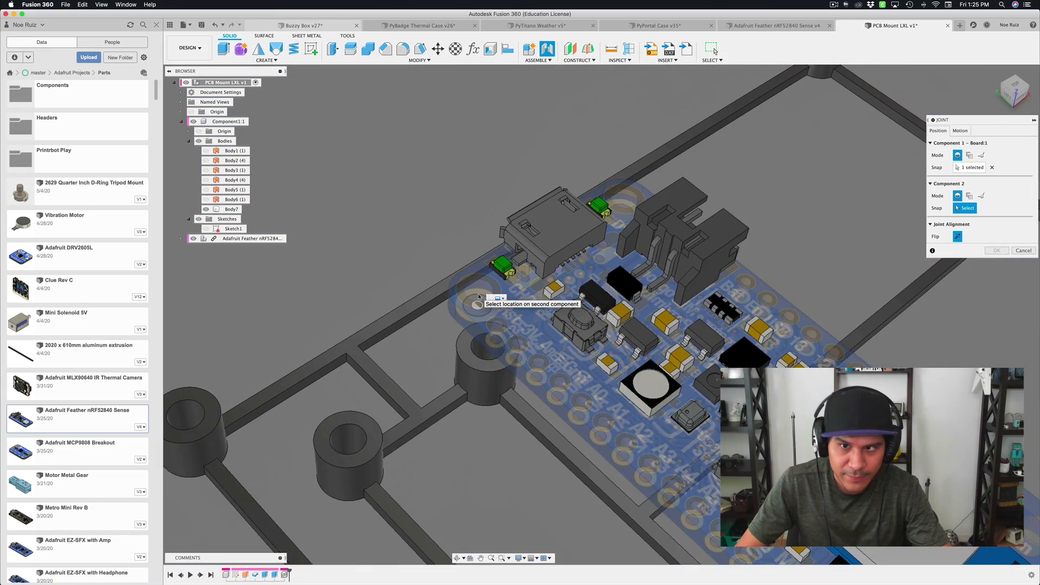
scroll(478, 298, "down", 3)
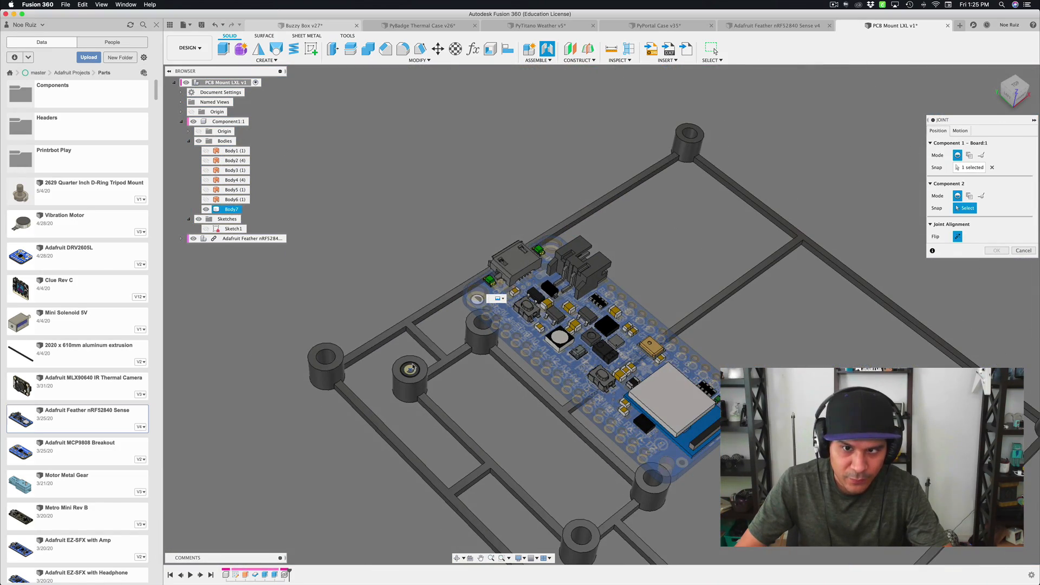
scroll(412, 368, "up", 5)
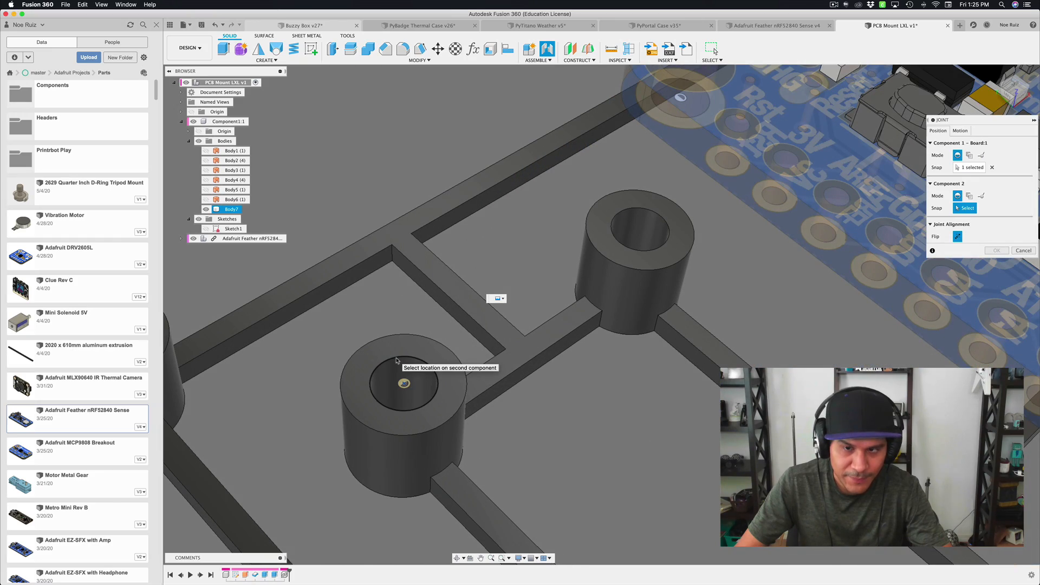
left_click(396, 361)
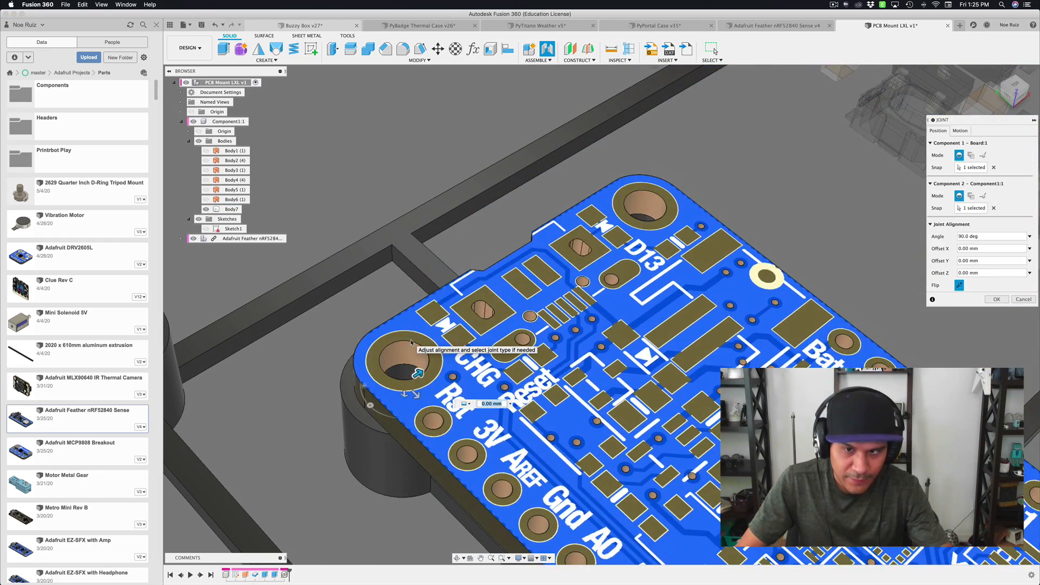
scroll(410, 343, "down", 5)
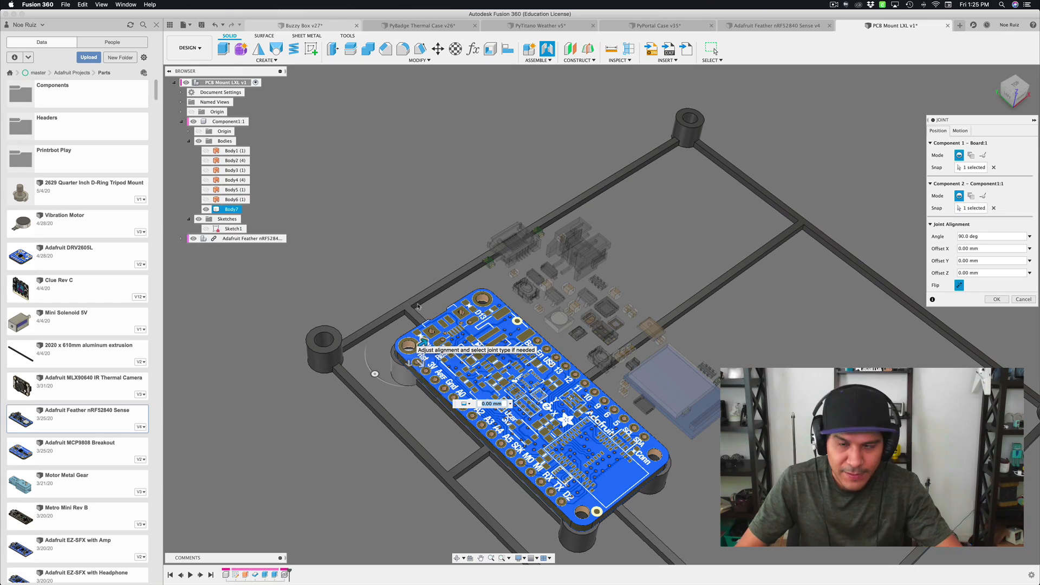
middle_click_drag(417, 306, 713, 282, "shift")
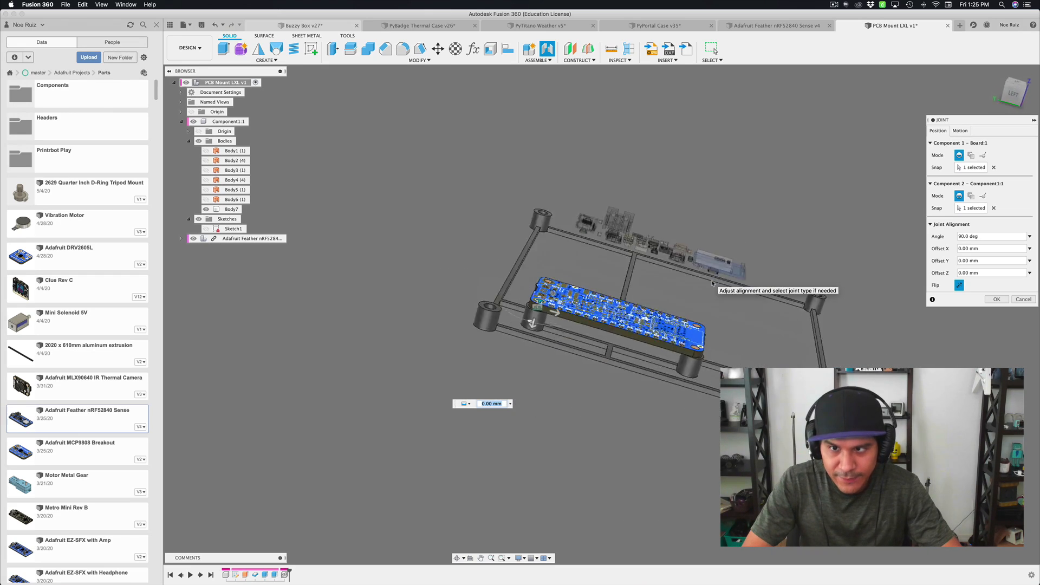
key("Return")
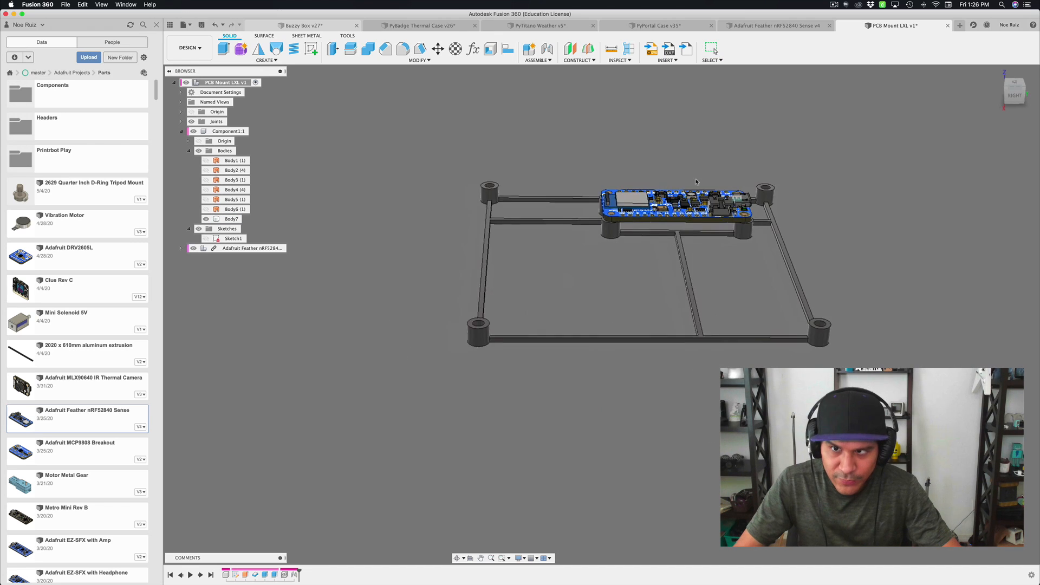
- Test the joint by moving the frame with the Feather board, and revert the position
left_click_drag(470, 392, 533, 312)
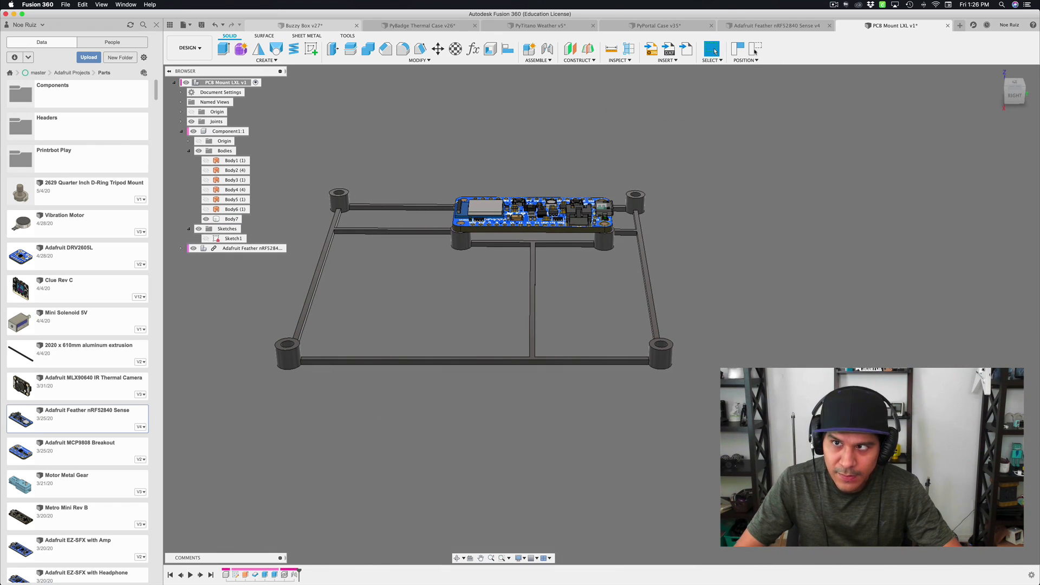
left_click(756, 51)
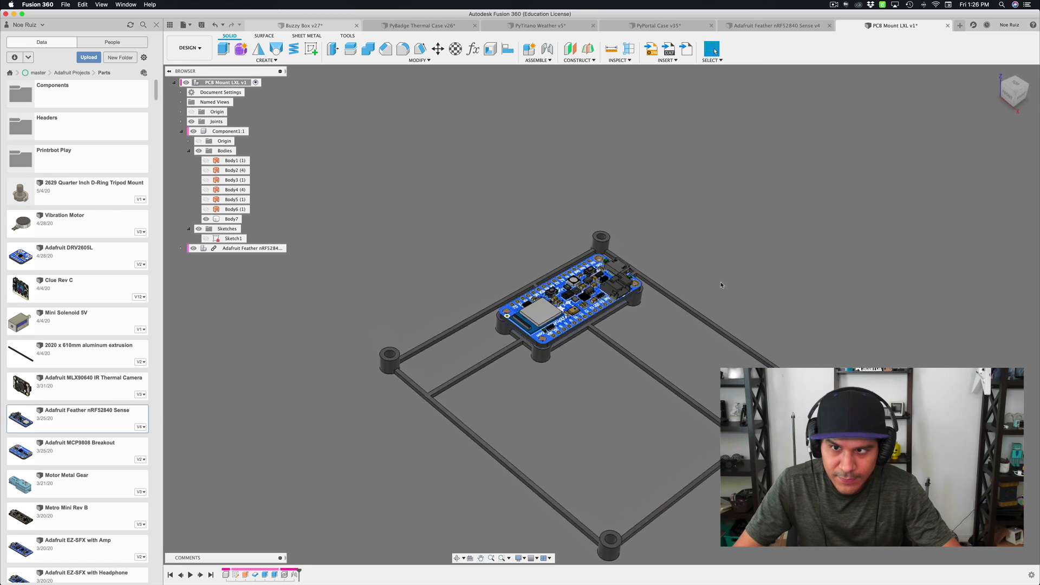
- Show the mount's sketch and set the user parameters width and length to 60 mm each
left_click(207, 238)
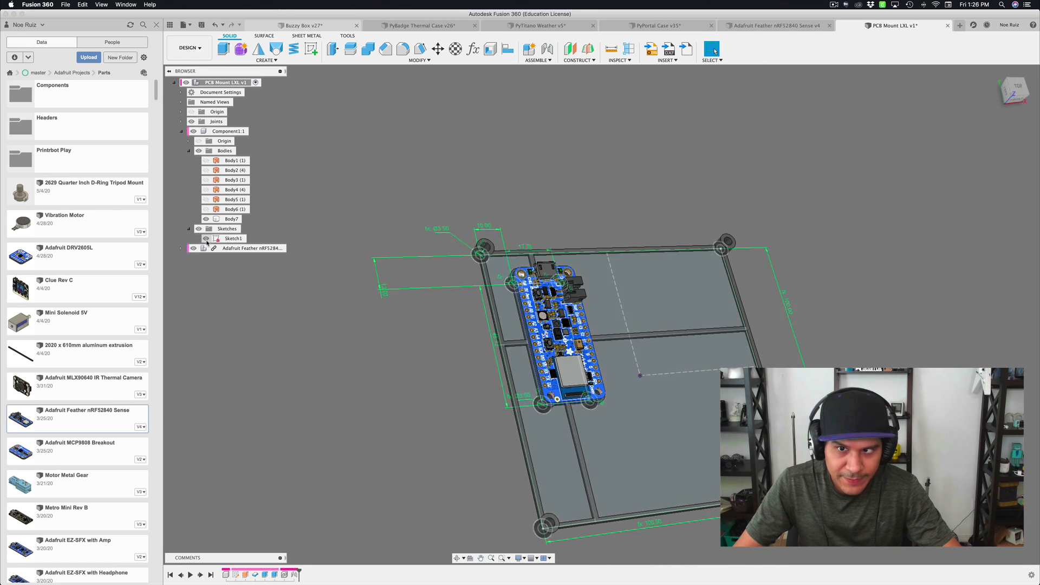
key("shift+p")
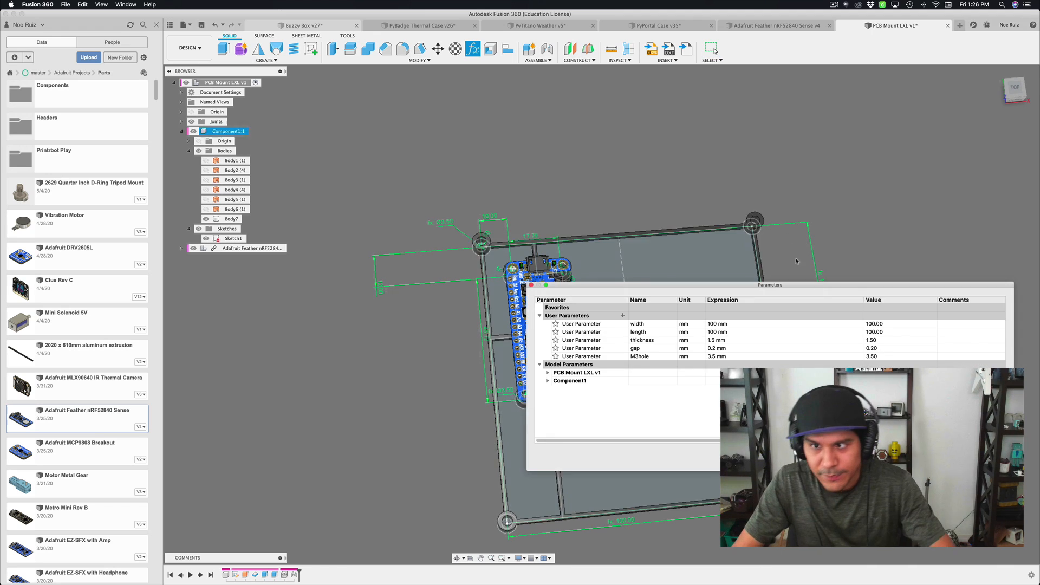
left_click_drag(720, 286, 863, 307)
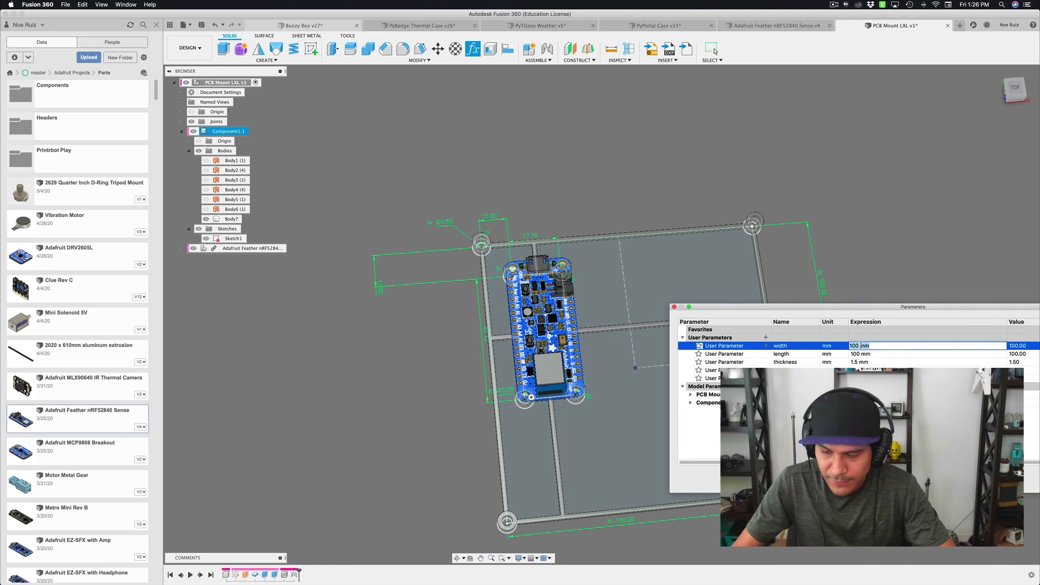
left_click(861, 345)
type("60")
key("Tab")
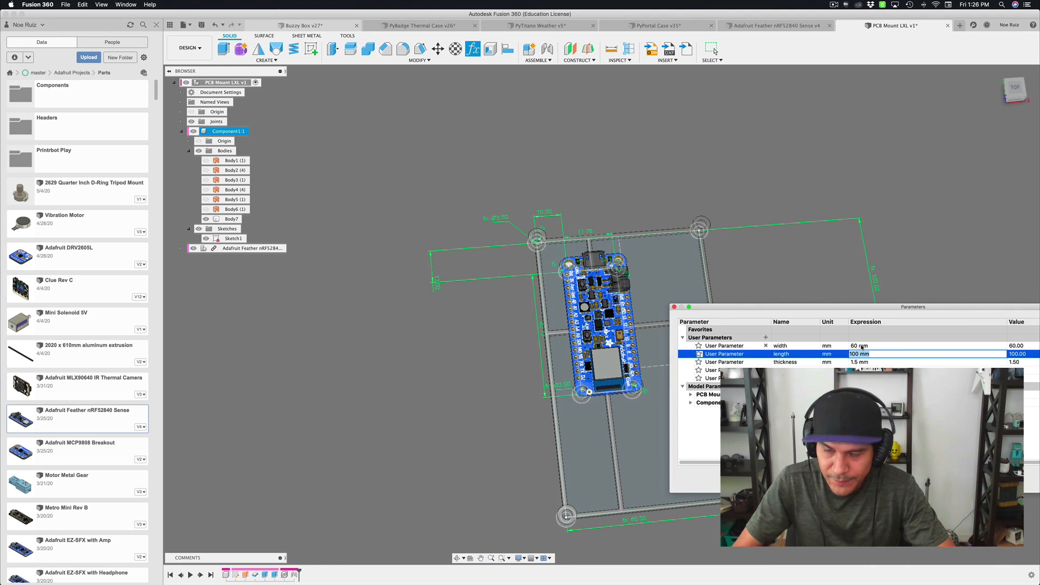
key("Return")
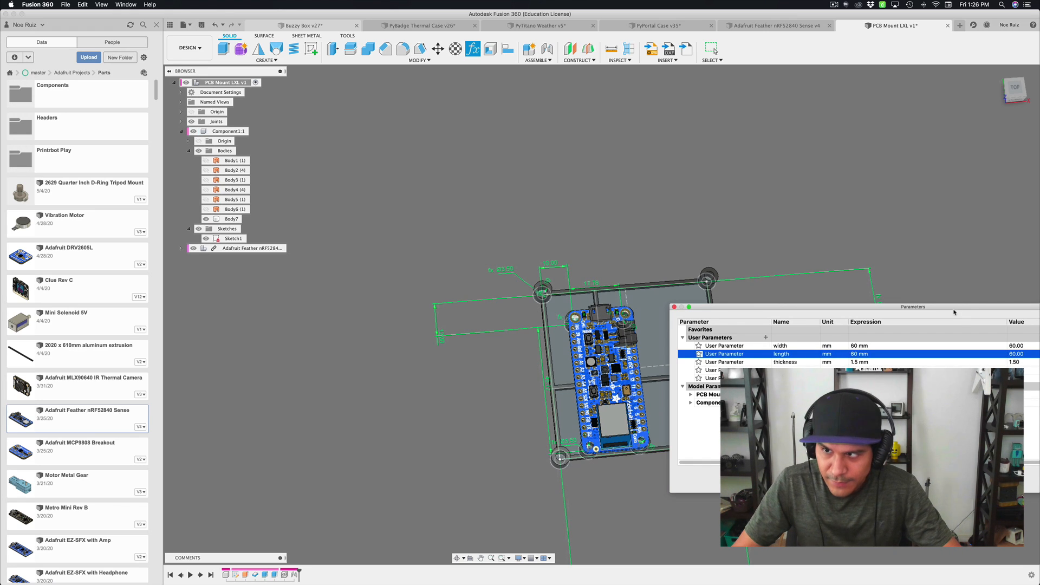
left_click_drag(942, 309, 720, 324)
left_click(906, 495)
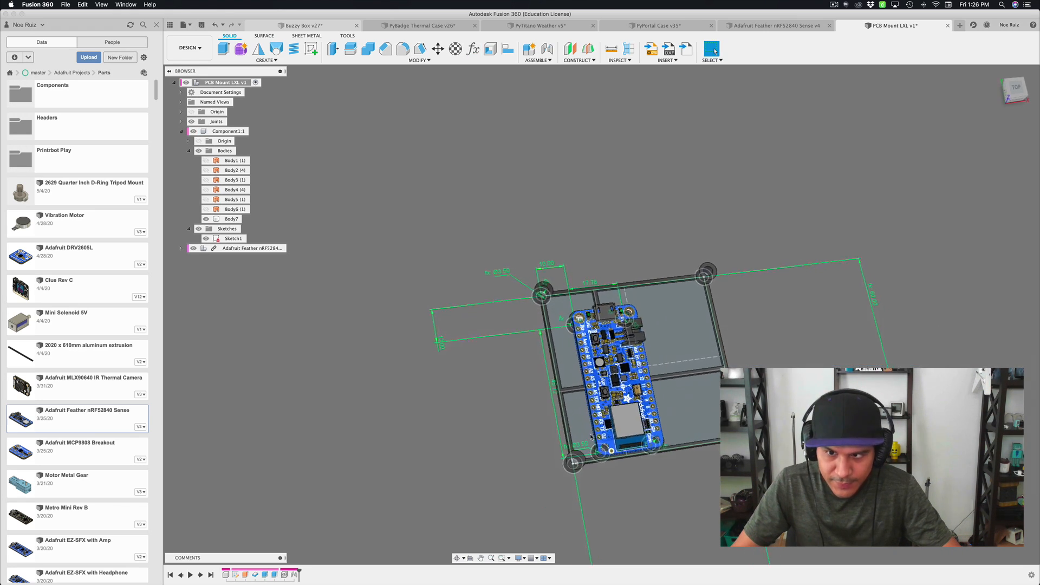
- Set the user parameters width and length to 80 mm each
scroll(759, 433, "up", 3)
middle_click_drag(732, 504, 742, 428, "shift")
middle_click_drag(666, 466, 632, 300, "shift")
key("u")
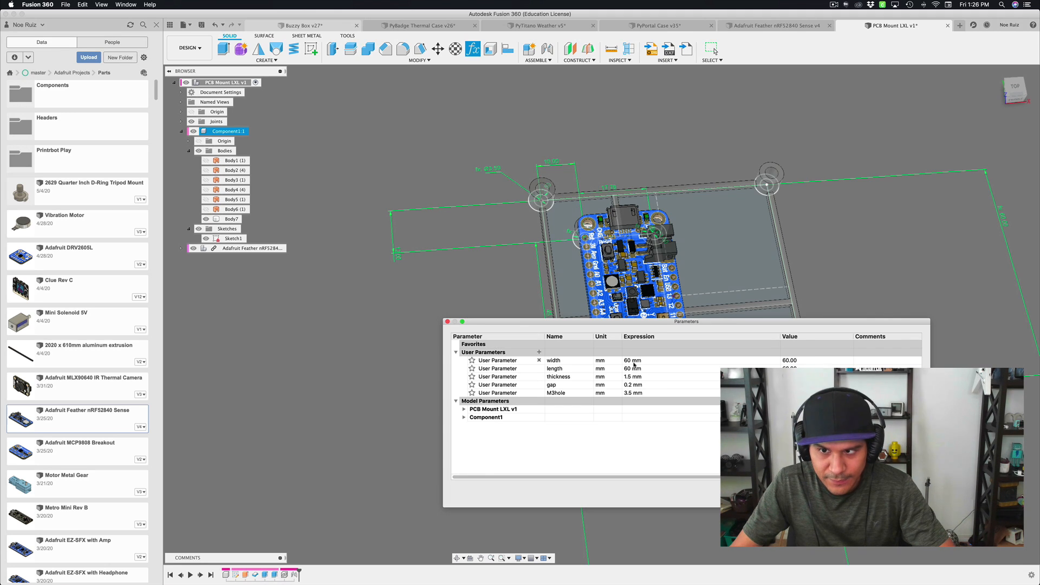
key("Tab")
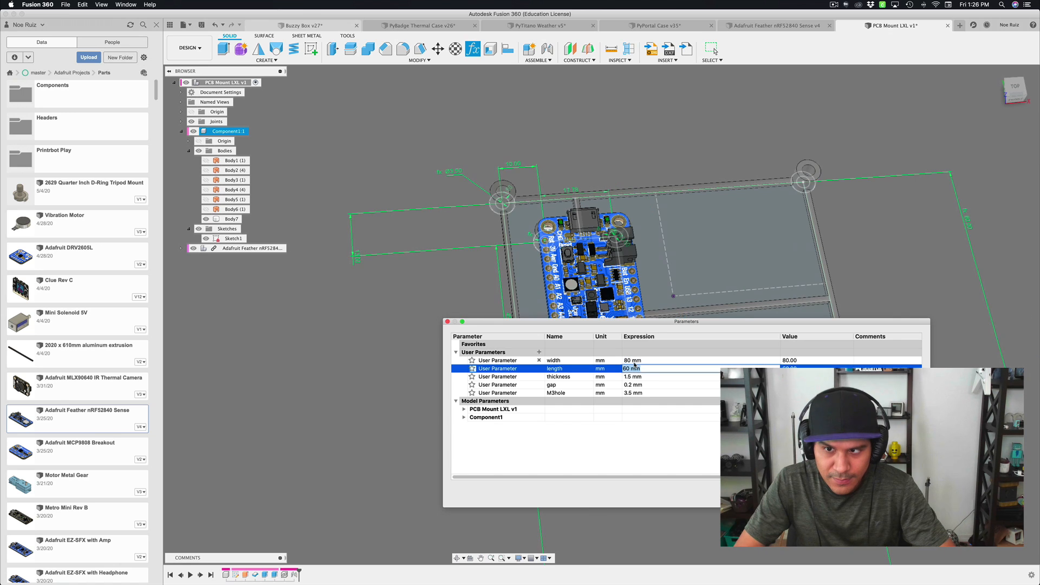
key("Return")
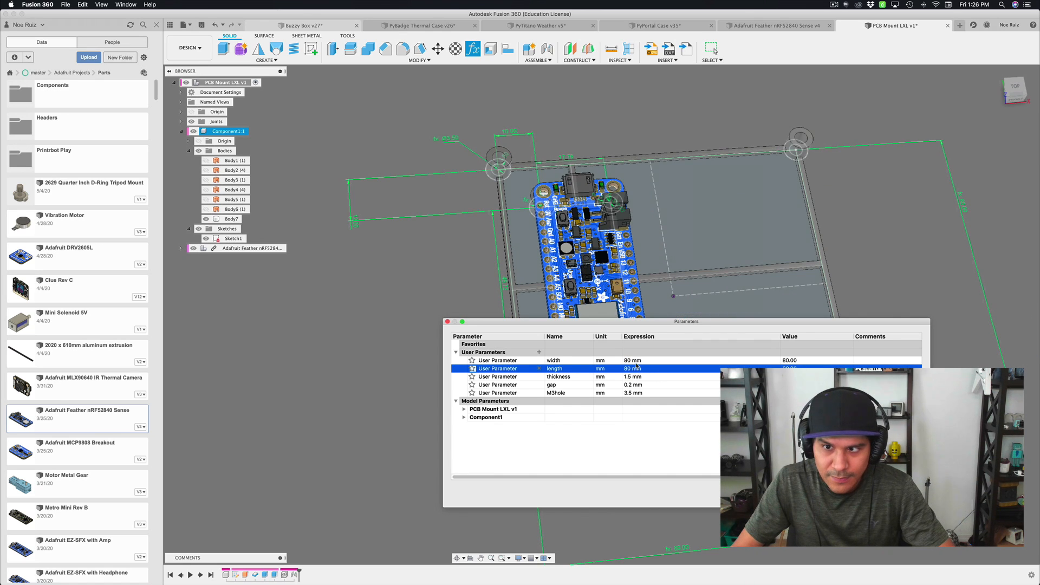
- Set the width parameter to 60 mm and increase the inner standoffs' sideways offset from the frame's corner standoff
left_click(636, 362)
type("60")
key("Return")
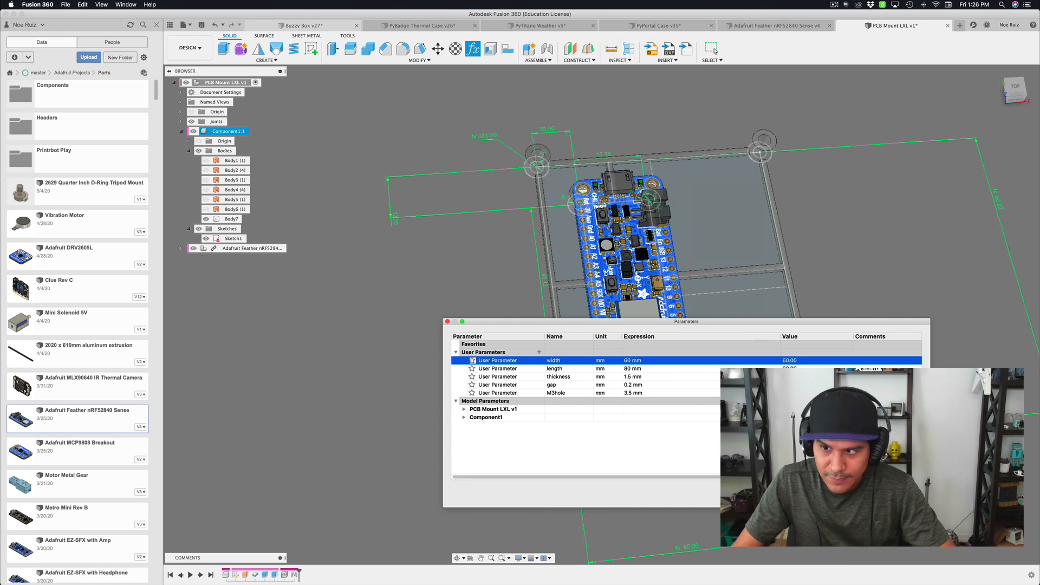
key("Return")
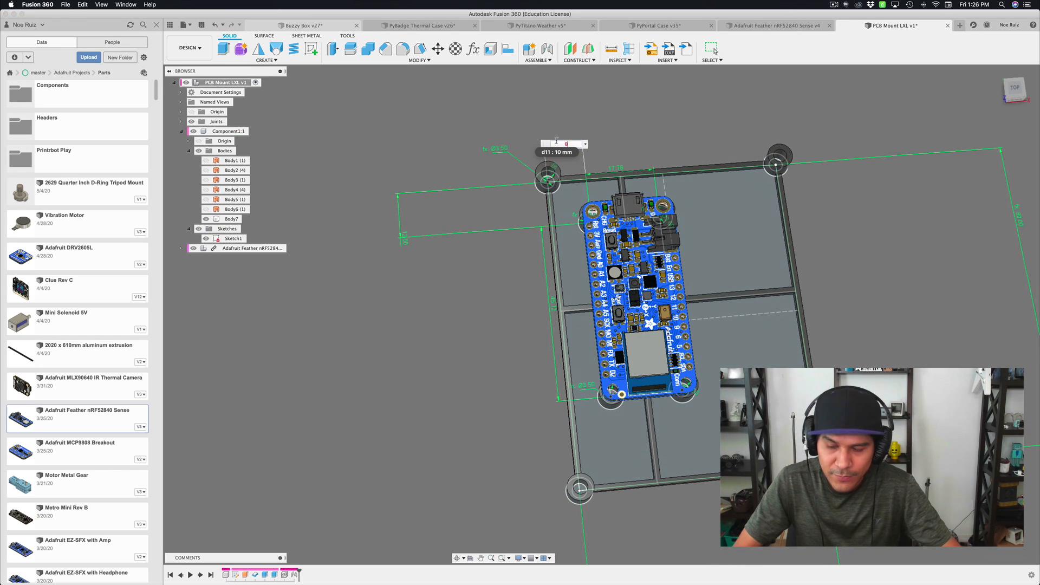
key("Return")
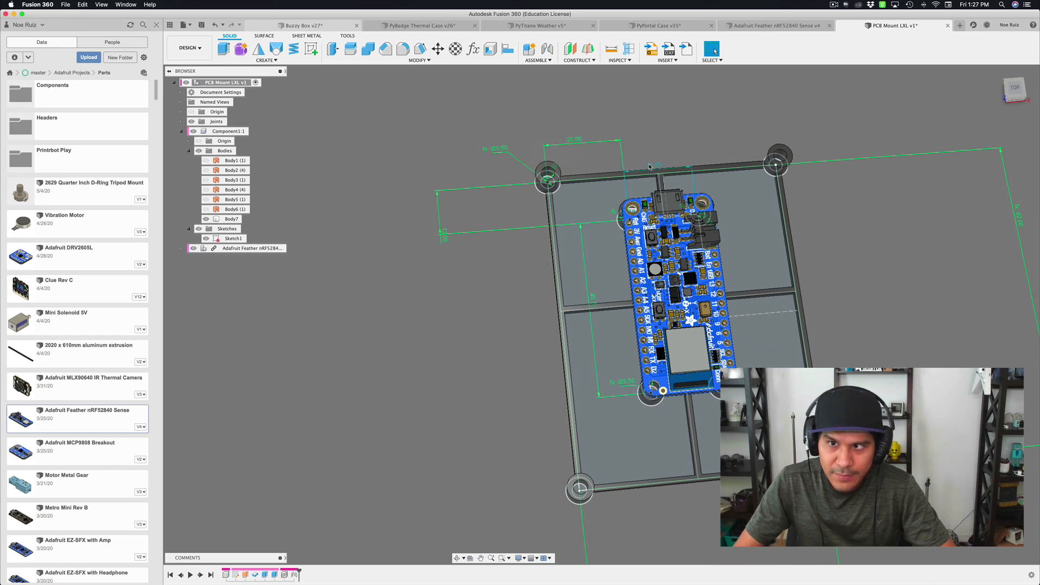
- Edit the standoff extrusion and set its distance to 12 mm
middle_click_drag(484, 279, 425, 262, "shift")
scroll(581, 332, "up", 5)
left_click(426, 262)
scroll(428, 254, "up", 3)
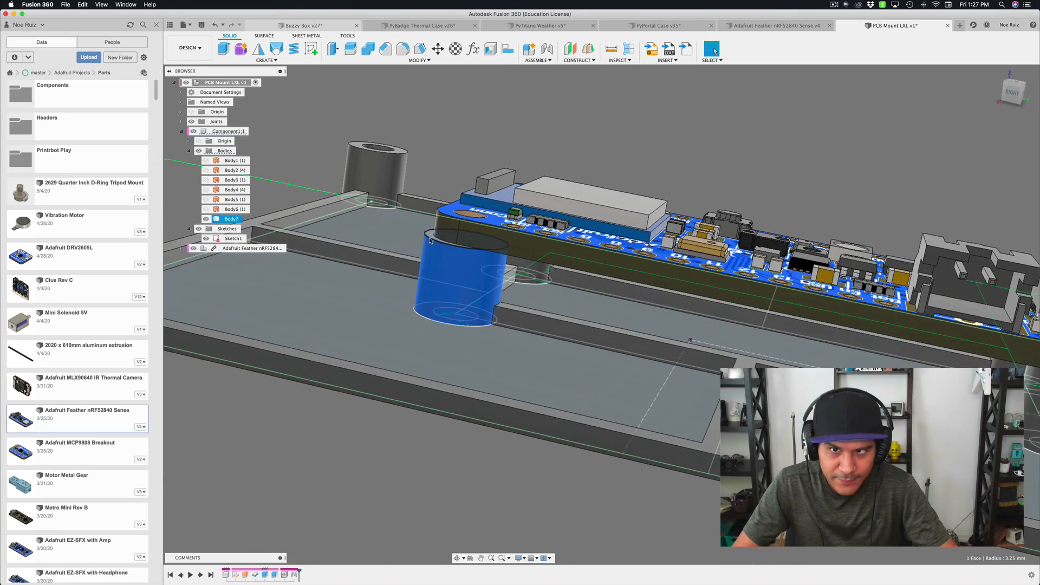
left_click(432, 237)
scroll(432, 236, "up", 4)
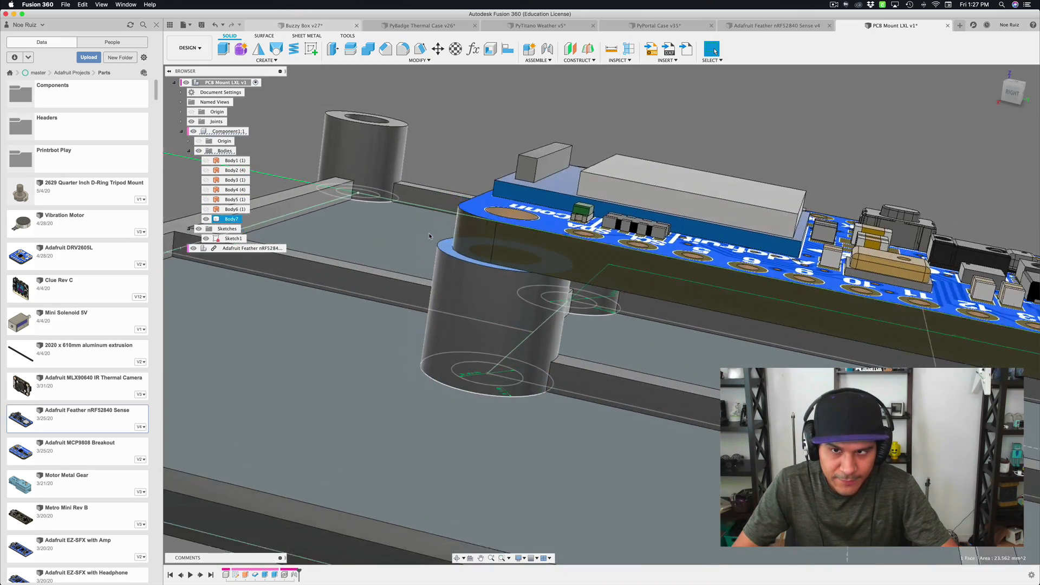
scroll(401, 320, "down", 8)
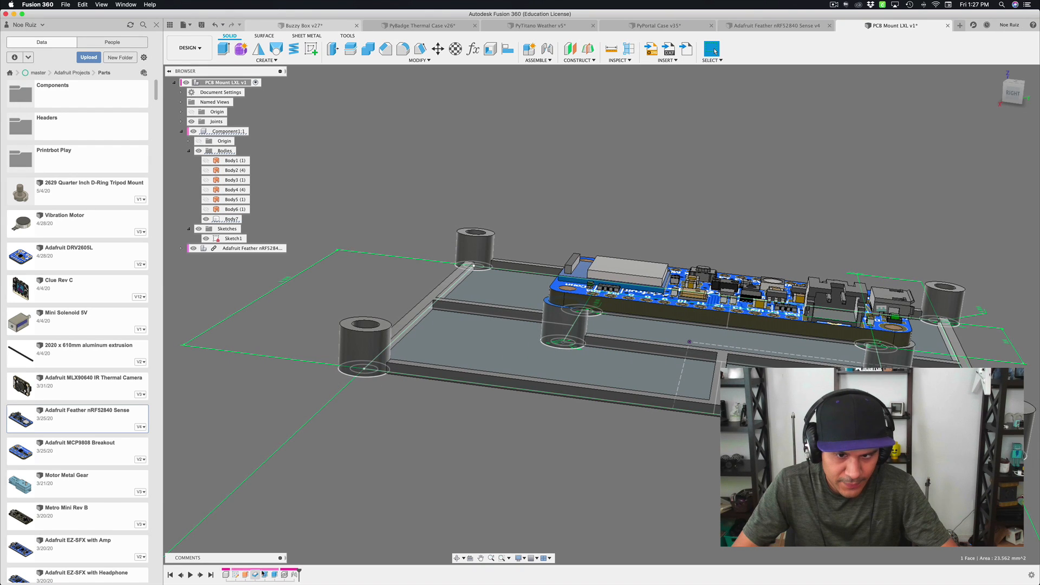
double_click(265, 575)
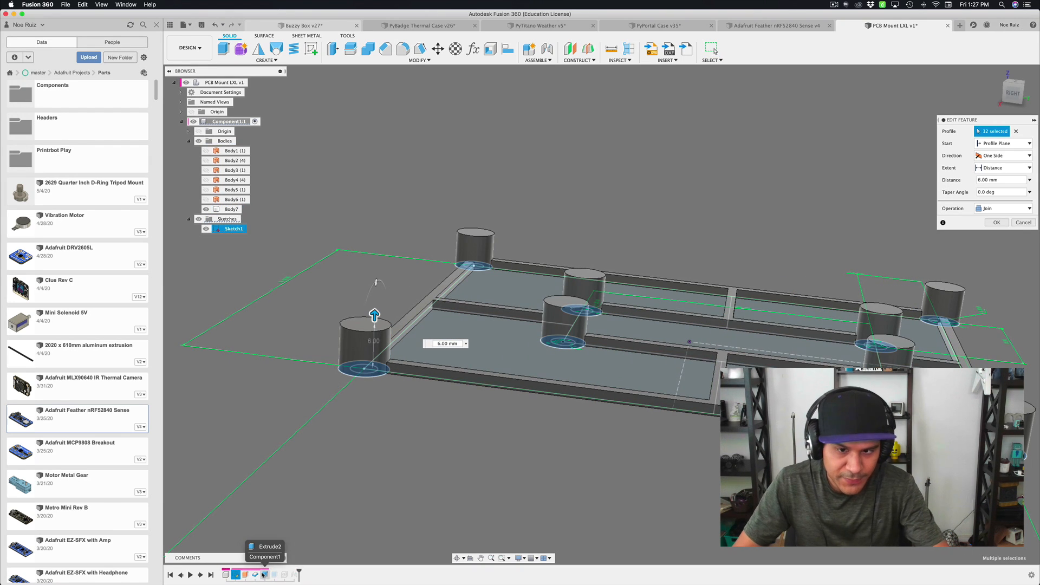
left_click_drag(375, 314, 378, 230)
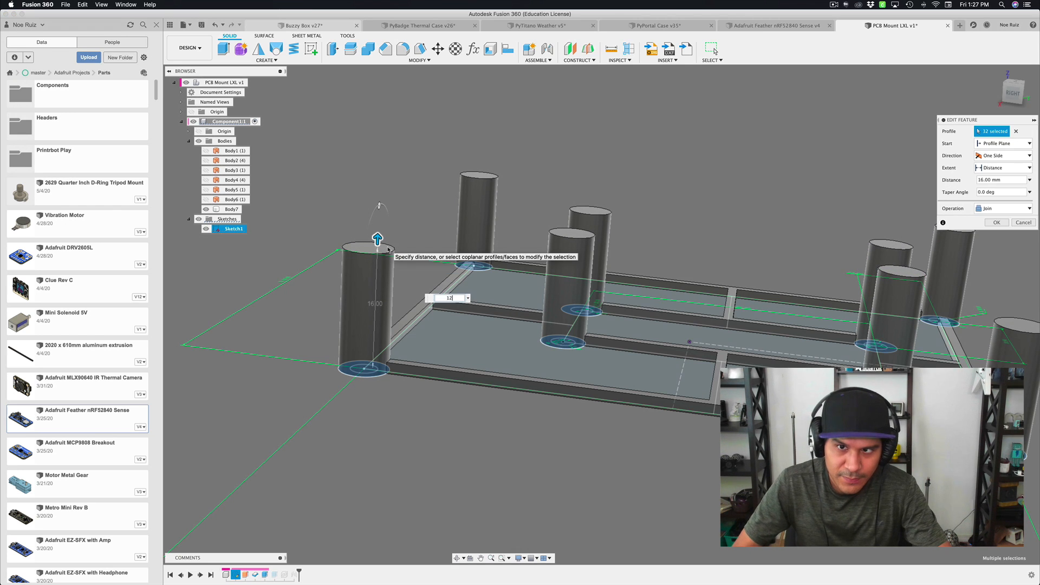
key("Return")
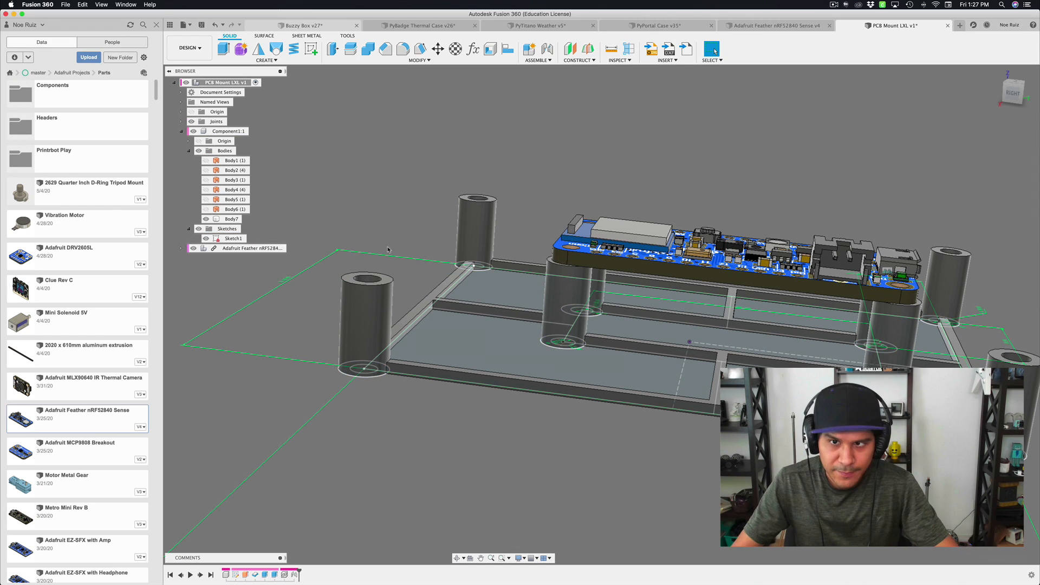
- Hide the mount's sketch so only the frame, standoffs and Feather board are displayed
middle_click_drag(388, 250, 510, 287, "shift")
scroll(639, 352, "down", 4)
middle_click_drag(602, 455, 640, 392, "shift")
scroll(641, 391, "up", 1)
left_click(206, 238)
left_click(206, 238)
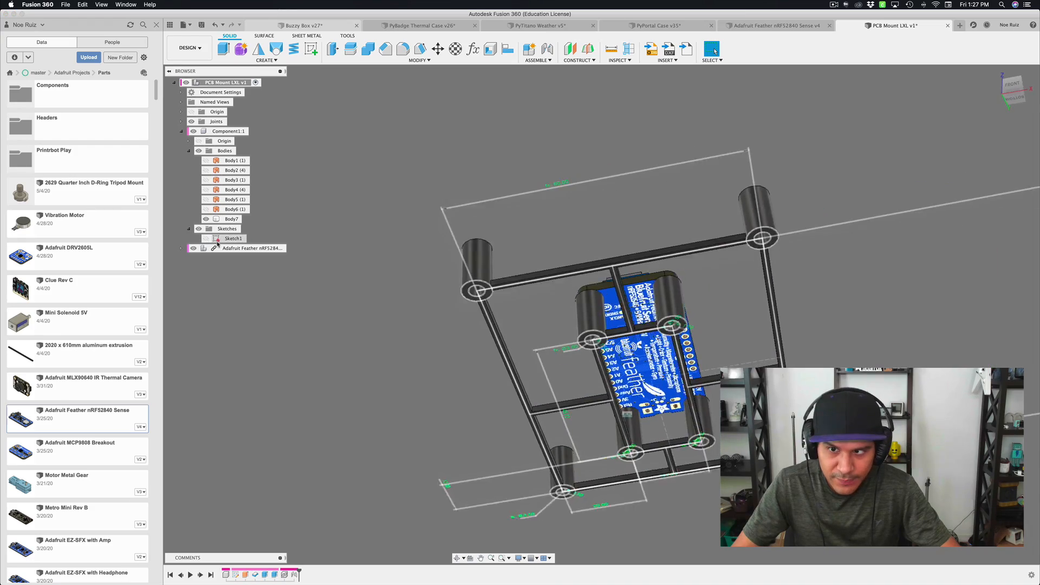
left_click(205, 239)
middle_click_drag(570, 313, 485, 349, "shift")
middle_click_drag(542, 323, 569, 313, "shift")
scroll(570, 314, "up", 1)
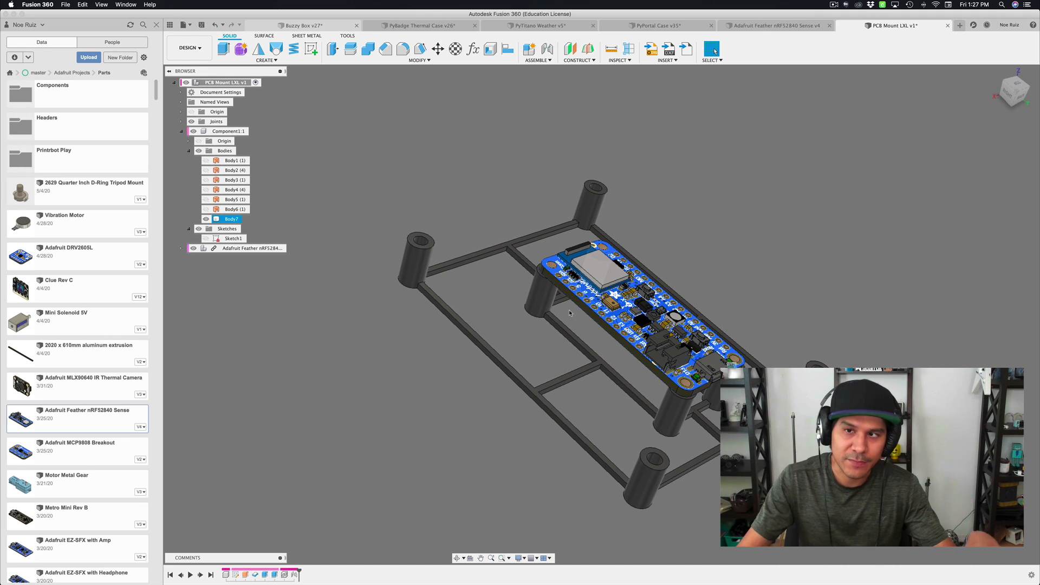
scroll(570, 313, "left", 10, "shift")
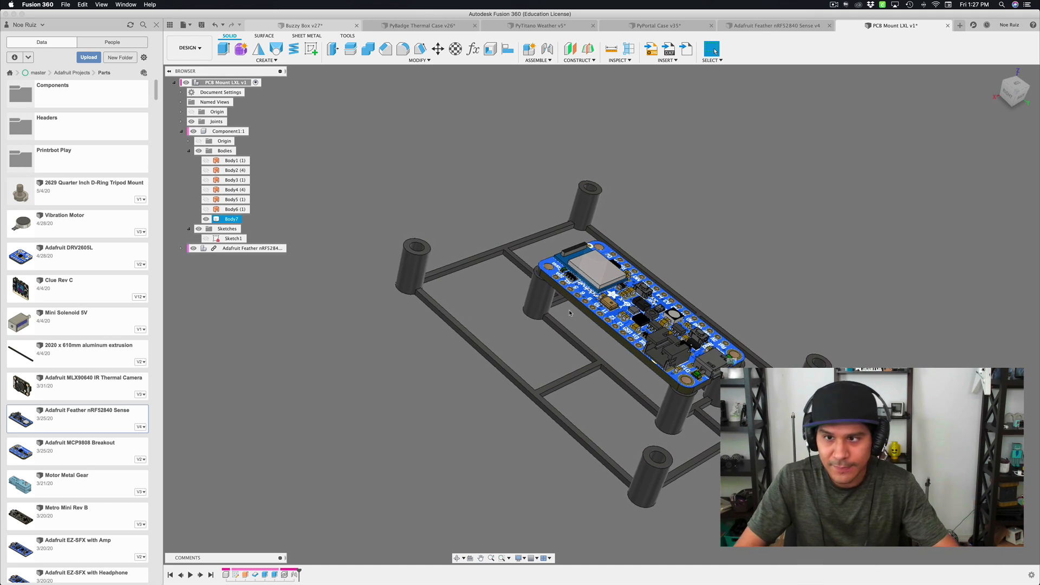
scroll(570, 313, "left", 10, "shift")
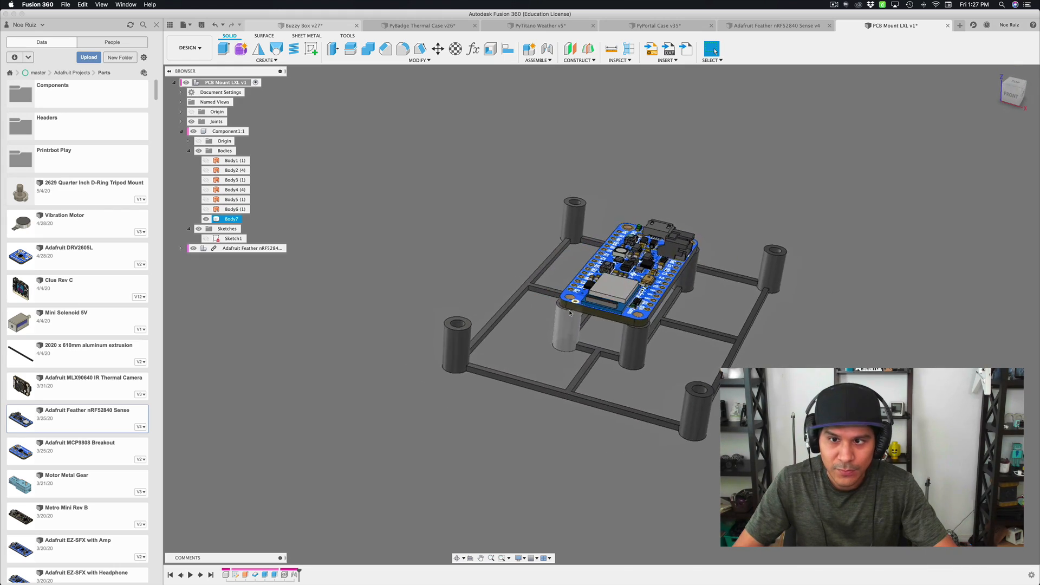
scroll(589, 384, "left", 5, "shift")
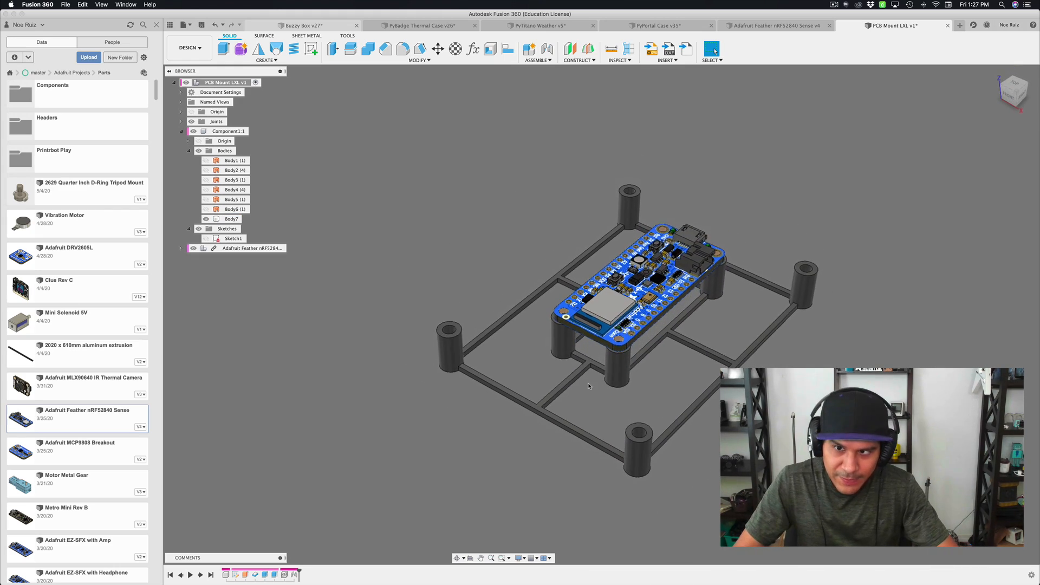
- Fillet the vertical edges where the strut beside the Feather's antenna end meets the inner rectangle and outer frame, using a 1.25 mm radius
key("f")
scroll(587, 364, "up", 10)
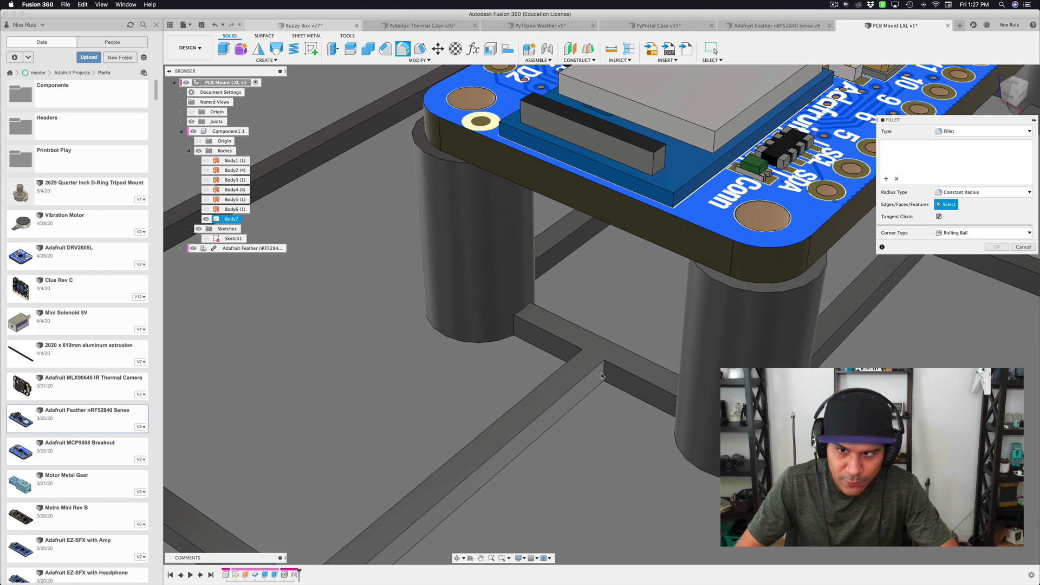
left_click(580, 358)
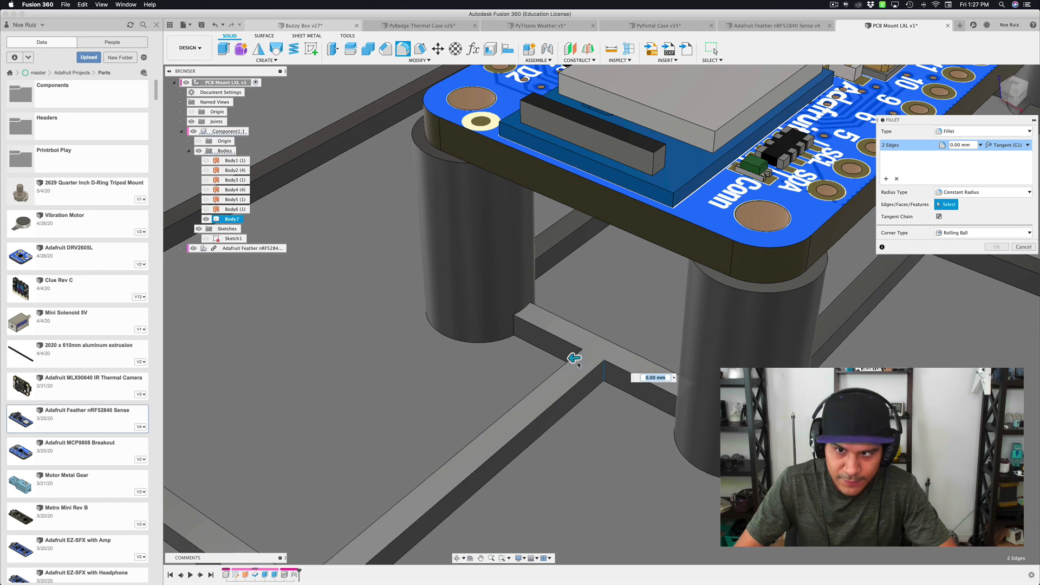
scroll(565, 359, "down", 5)
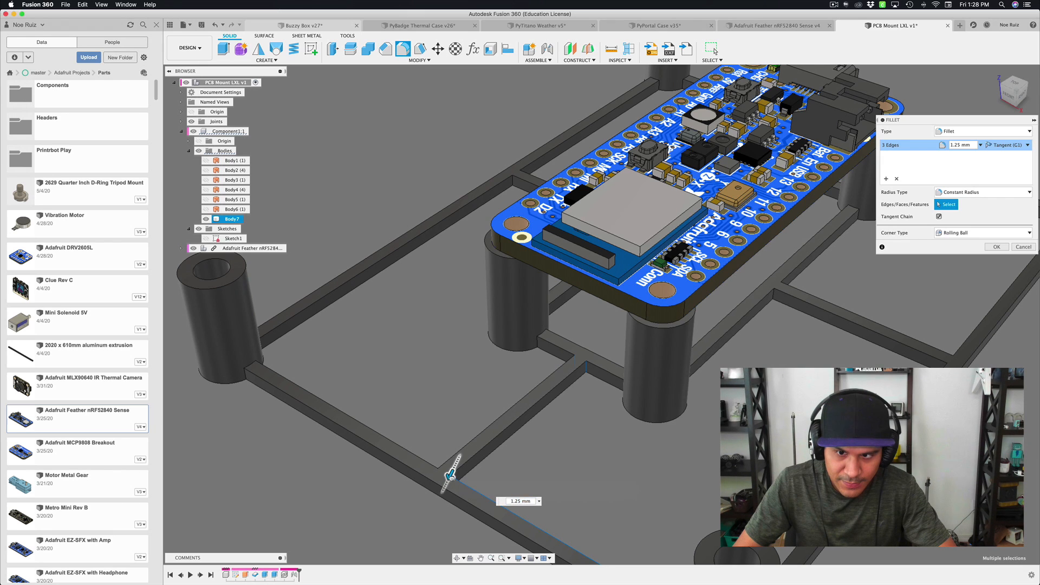
scroll(453, 482, "up", 5)
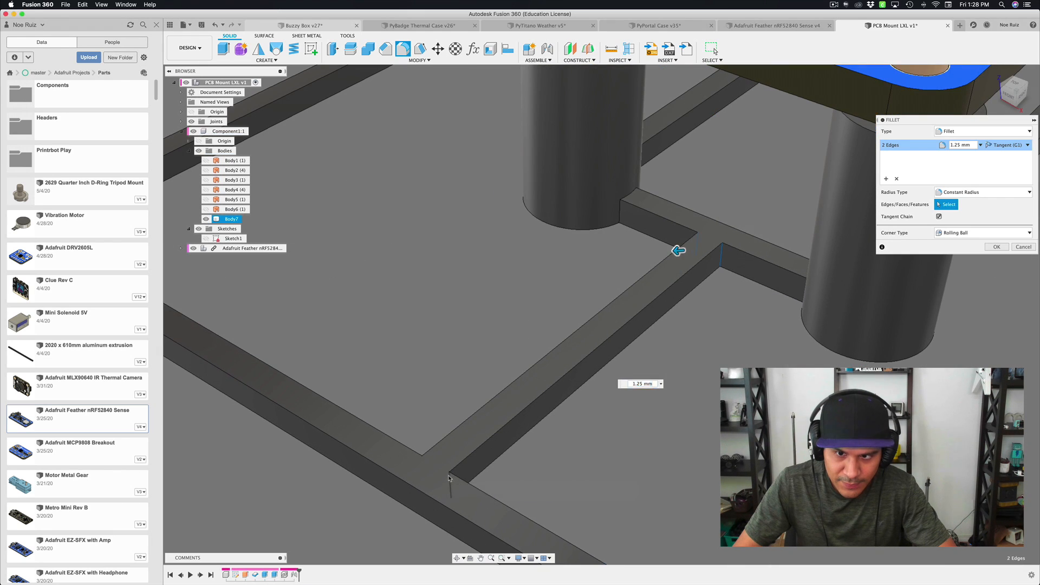
left_click(449, 479)
scroll(422, 464, "down", 6)
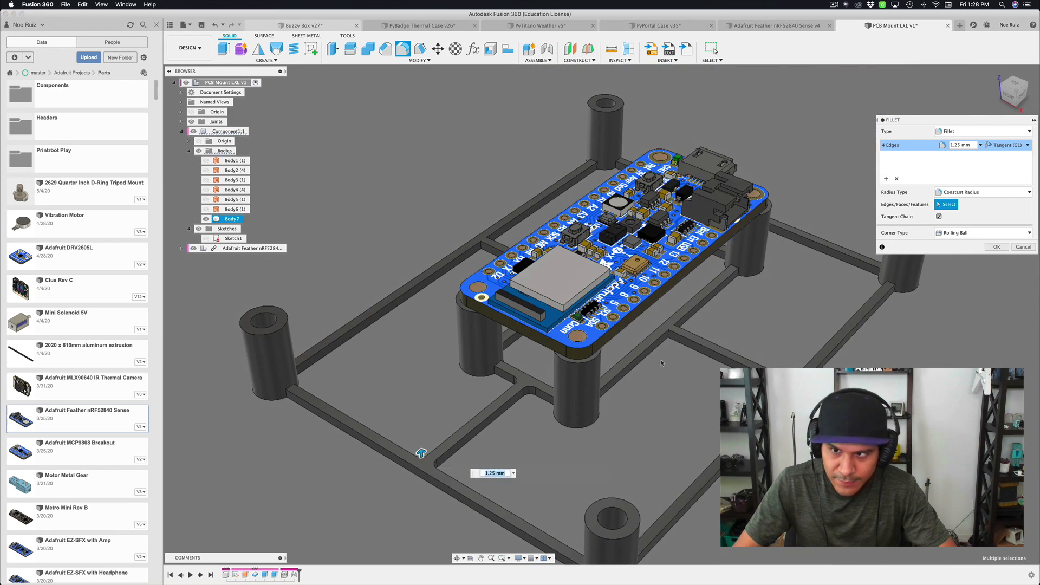
- Add the vertical junction edges of the other connecting struts to the 1.25 mm fillet and apply it
scroll(666, 337, "up", 2)
left_click(666, 337)
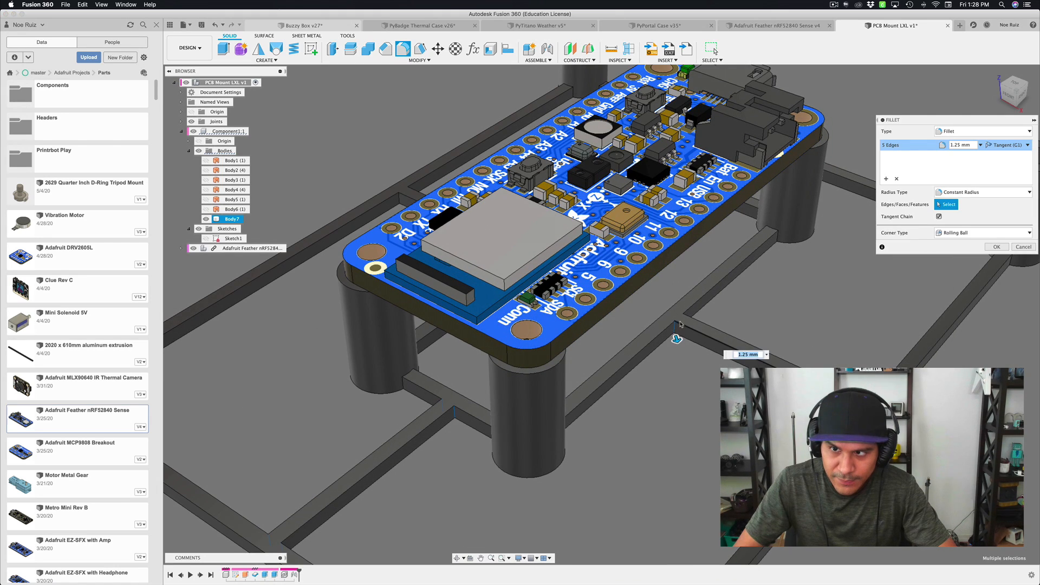
scroll(683, 323, "down", 5)
middle_click_drag(487, 335, 553, 331, "shift")
scroll(542, 295, "up", 5)
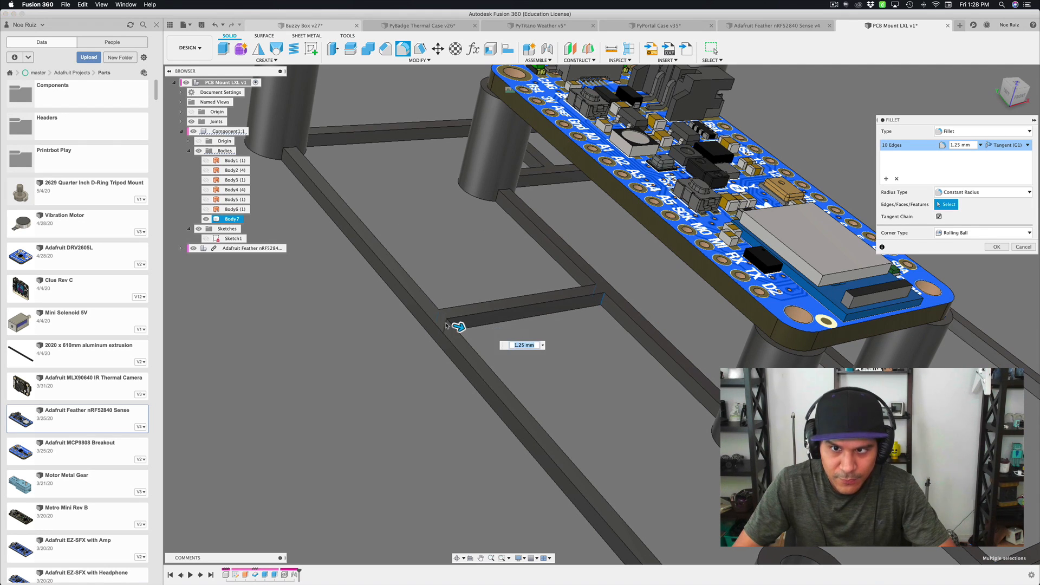
scroll(445, 324, "down", 5)
middle_click_drag(445, 324, 445, 324, "shift")
scroll(444, 324, "up", 10)
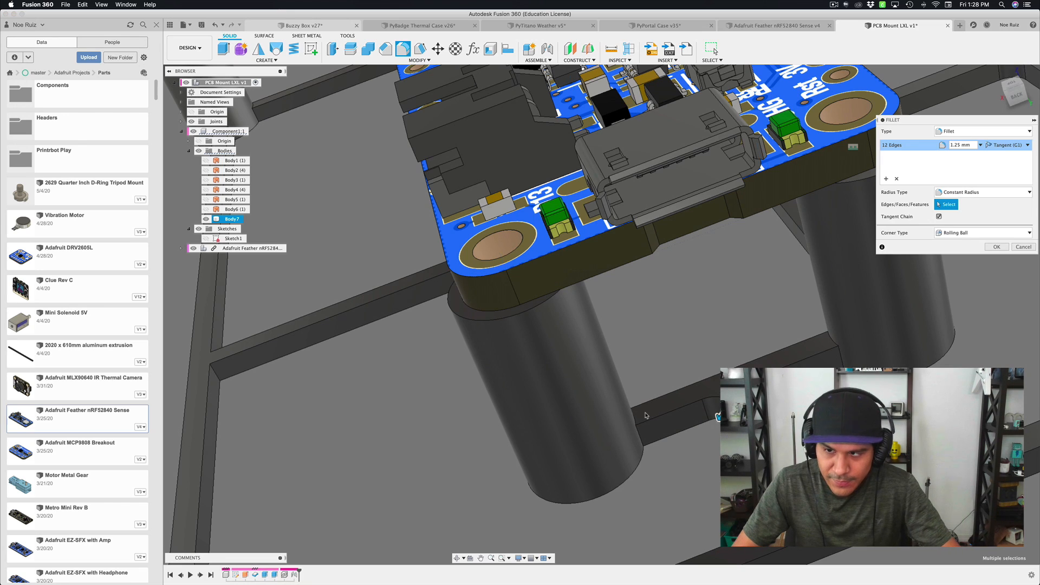
scroll(645, 416, "down", 5)
middle_click_drag(645, 416, 645, 416, "shift")
key("Return")
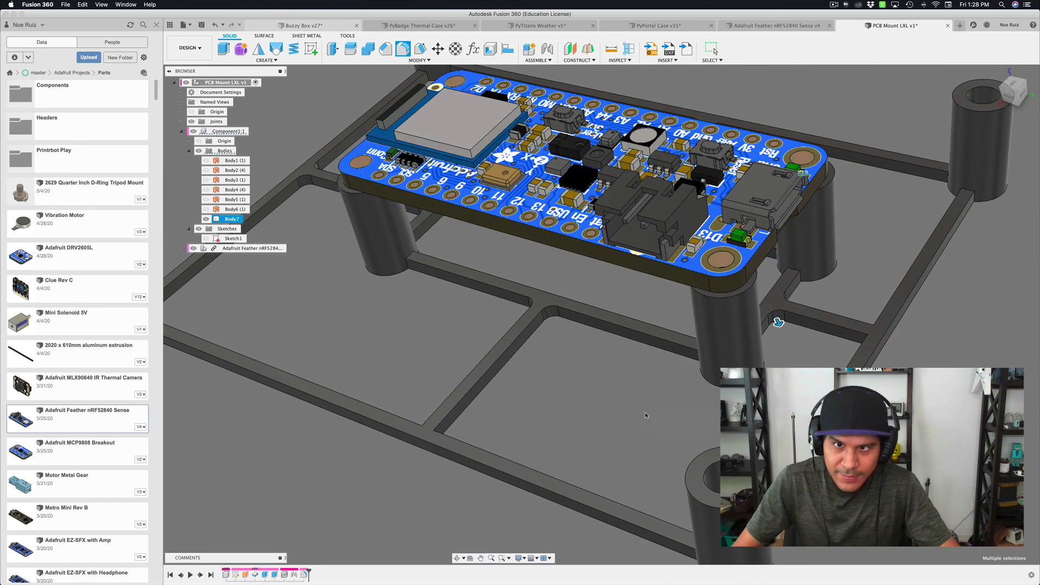
- Move the Feather board's insert feature to the start of the timeline, ahead of the mount component
scroll(686, 362, "down", 5)
middle_click_drag(687, 361, 667, 363, "shift")
scroll(668, 365, "down", 4)
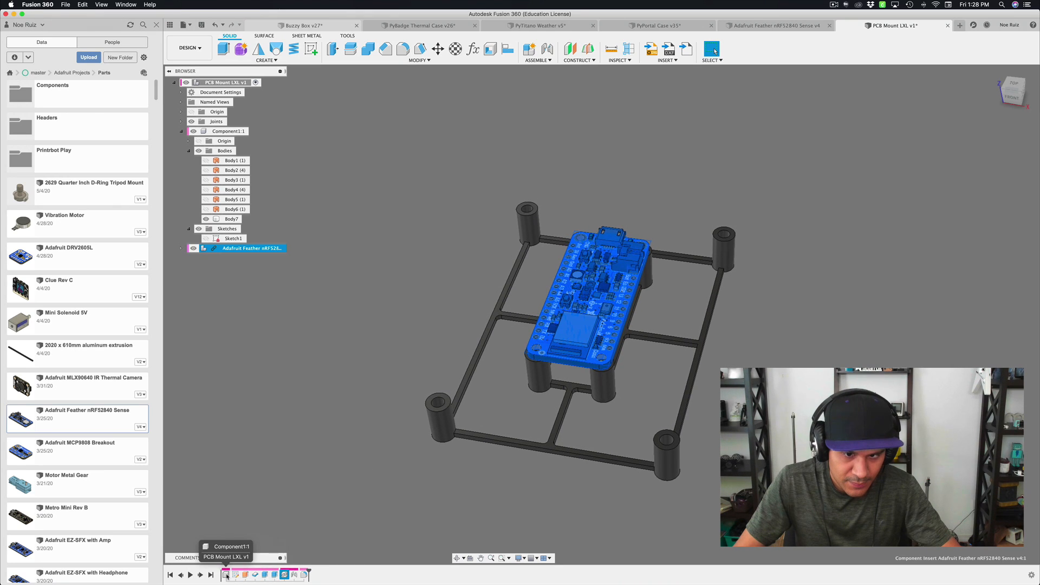
left_click_drag(227, 577, 226, 576)
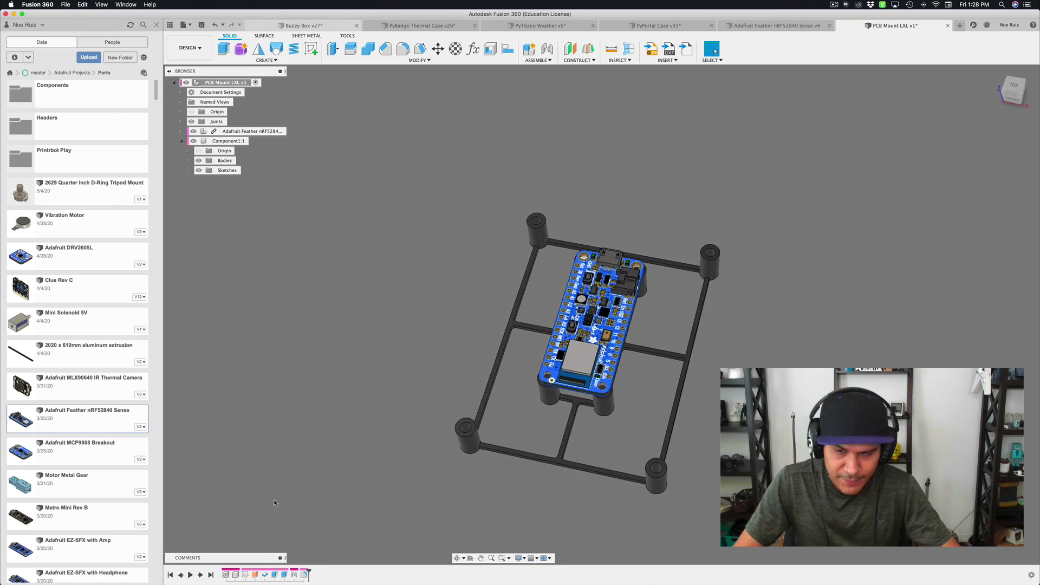
- Apply the Plastic - Translucent Matte (Blue) appearance from the library to the mount body
middle_click_drag(278, 496, 684, 302, "shift")
key("a")
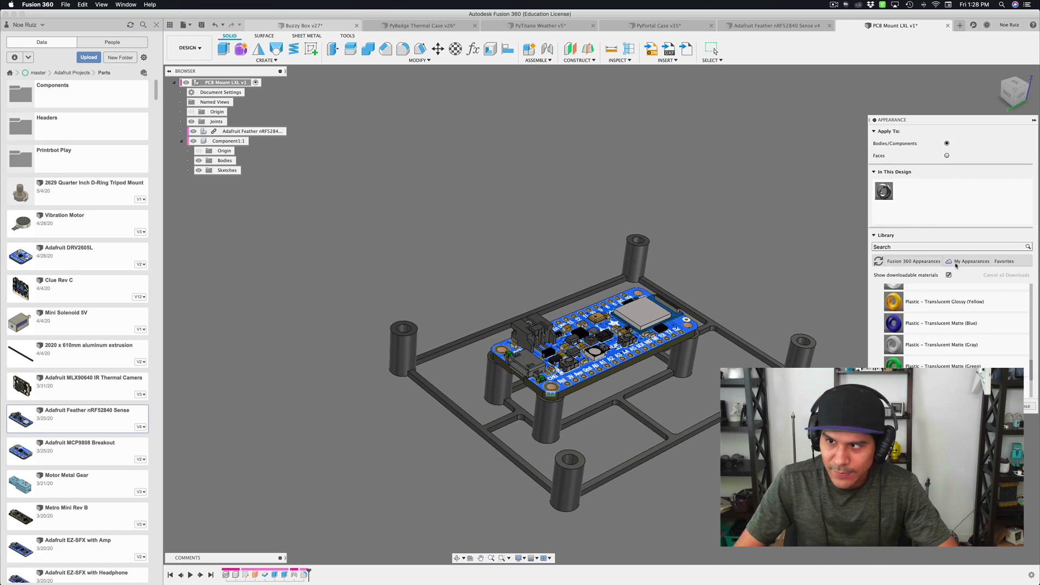
scroll(946, 326, "up", 12)
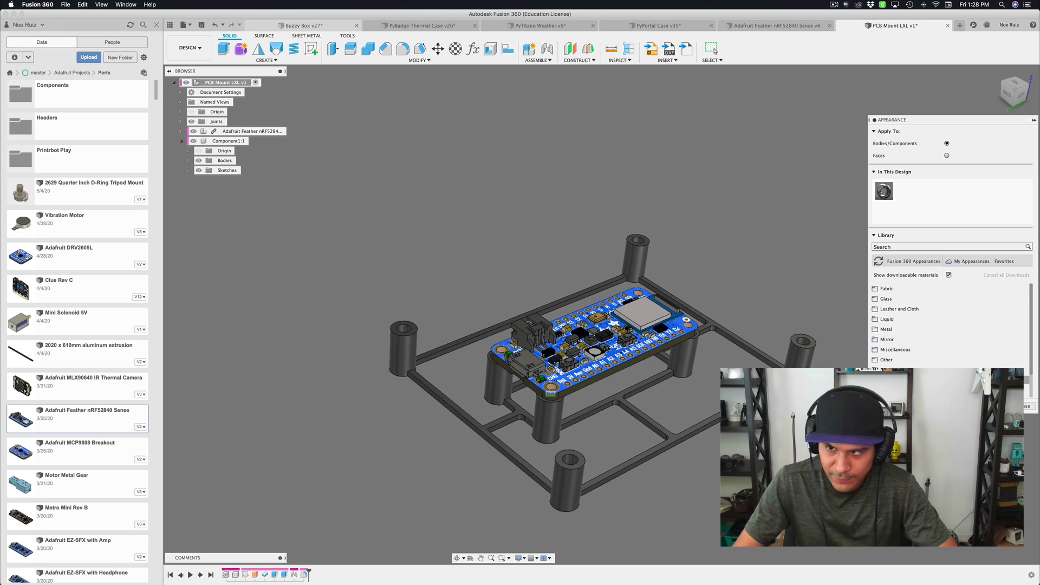
scroll(951, 325, "down", 5)
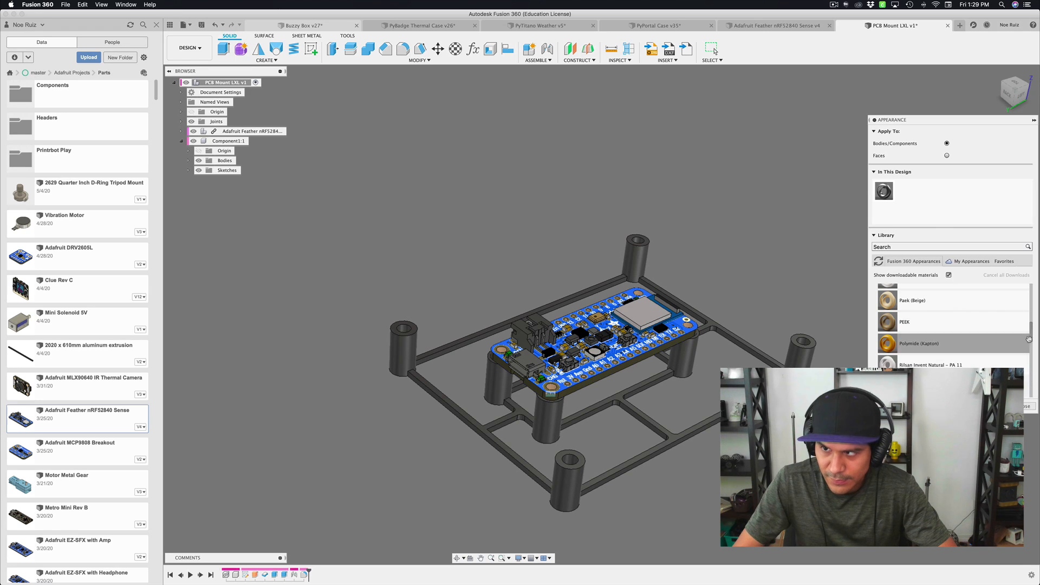
left_click_drag(1031, 332, 1032, 378)
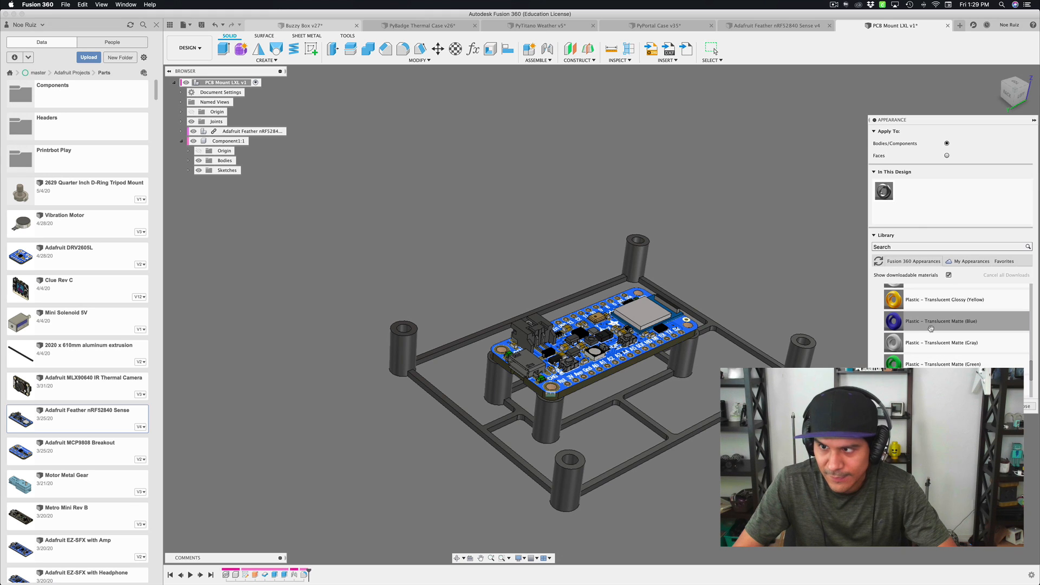
left_click_drag(931, 328, 642, 420)
- Edit the mount's Plastic - Translucent Matte (Blue) appearance to a lighter purple color and finish assigning appearances
right_click(915, 189)
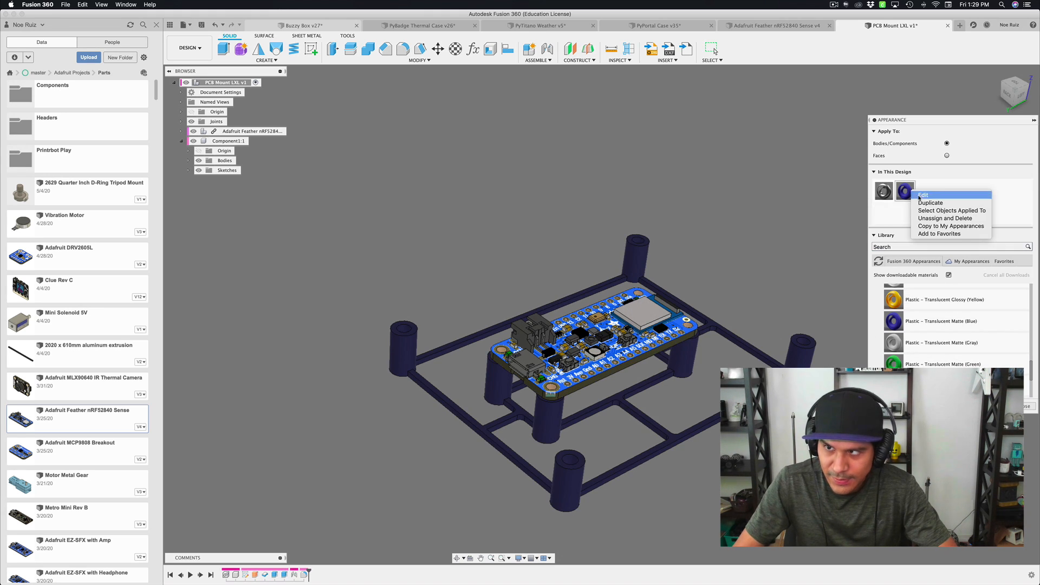
left_click(935, 197)
left_click(801, 155)
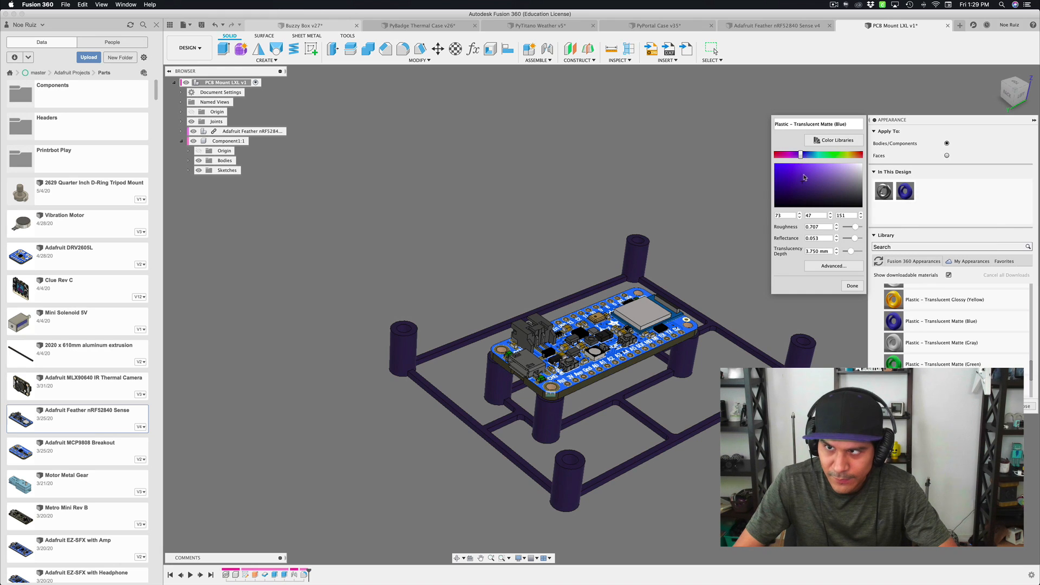
left_click_drag(803, 175, 819, 154)
left_click(819, 155)
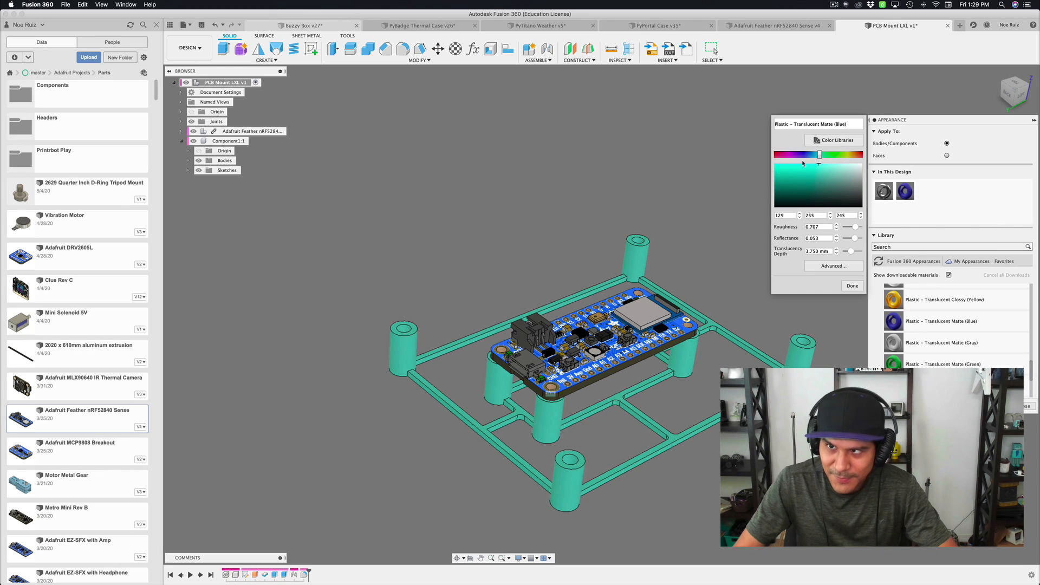
left_click(801, 155)
left_click(851, 285)
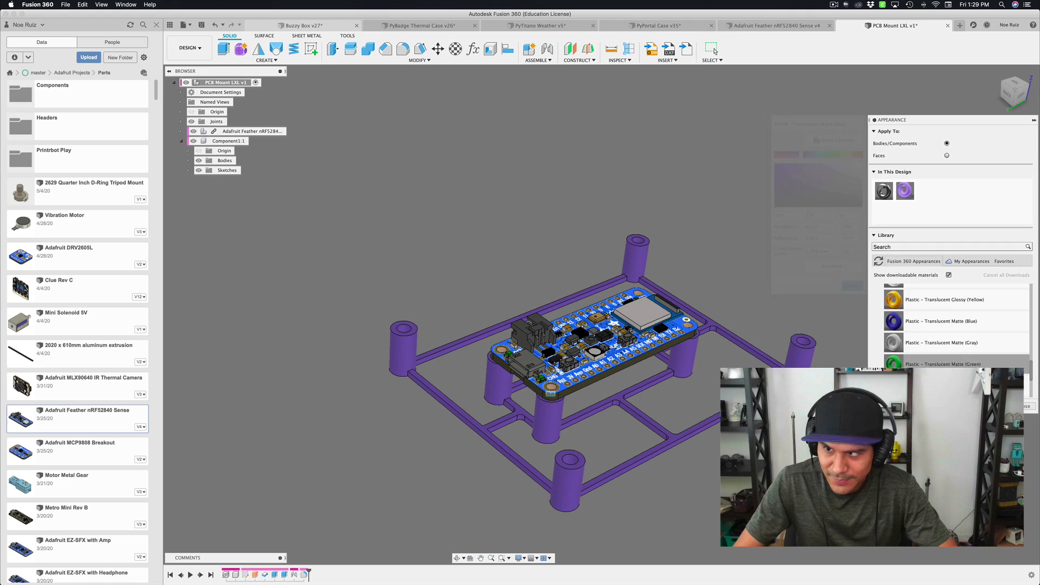
left_click(1029, 407)
middle_click_drag(853, 295, 853, 296, "shift")
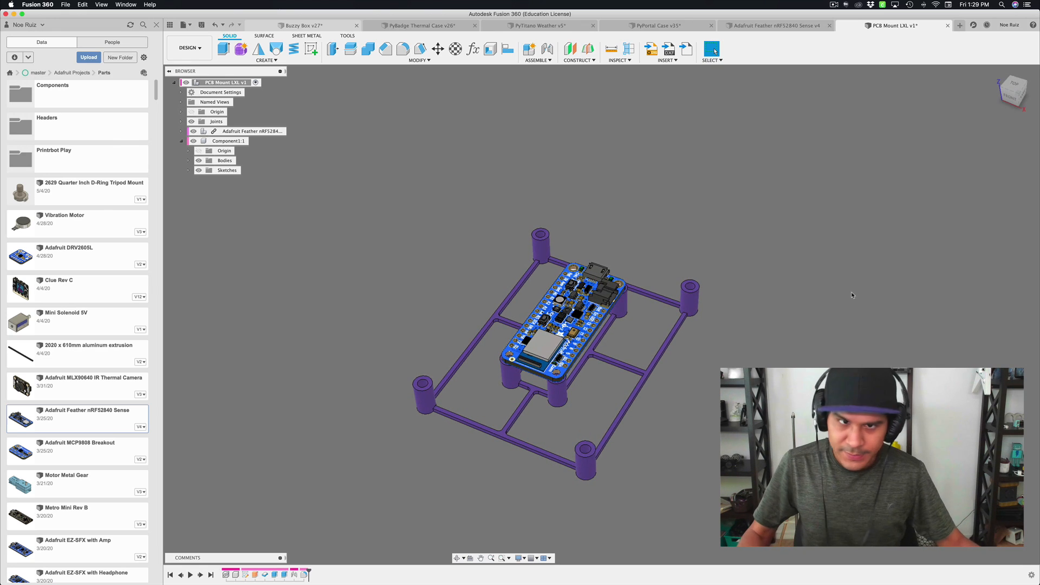